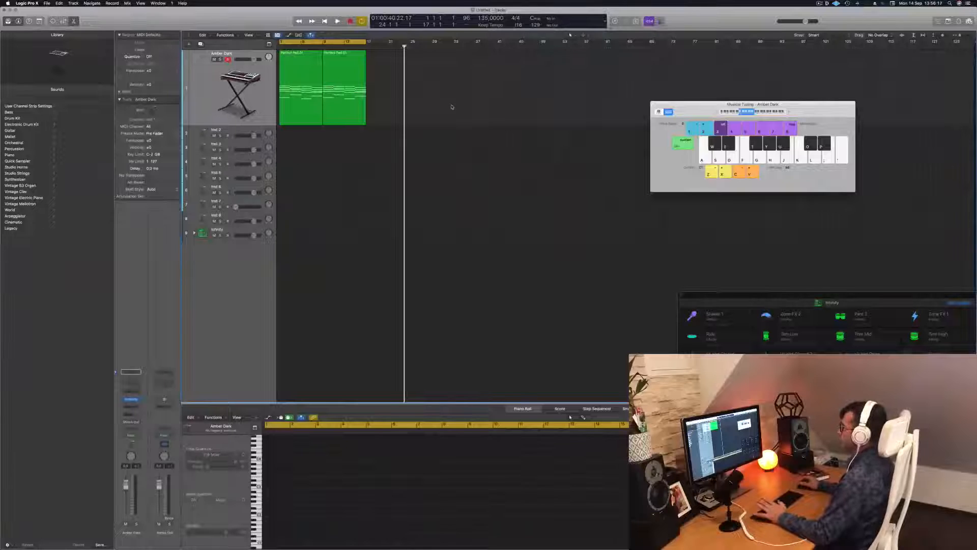
# Step: Play back the Amber Dark pad, select its first region and open the track's Alchemy synthesizer
pyautogui.press('space')
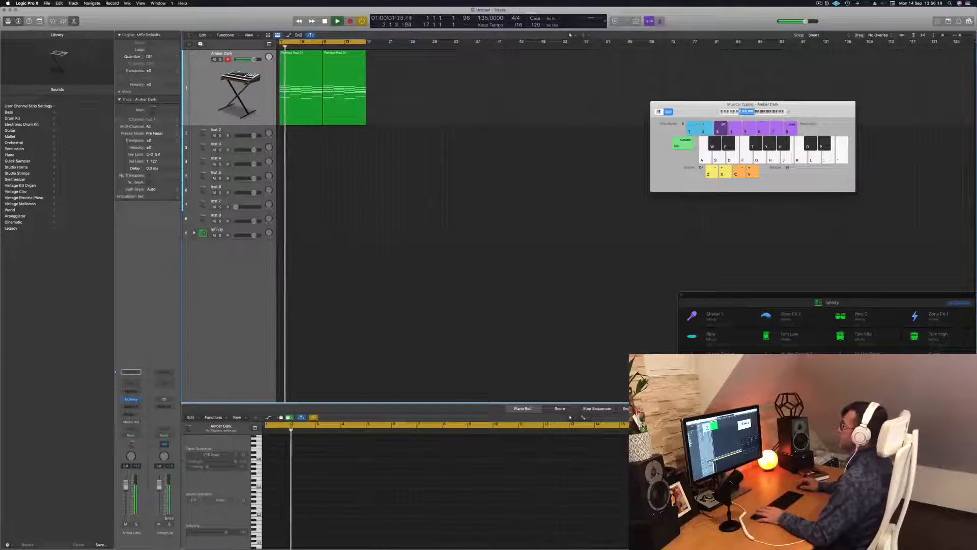
pyautogui.click(306, 71)
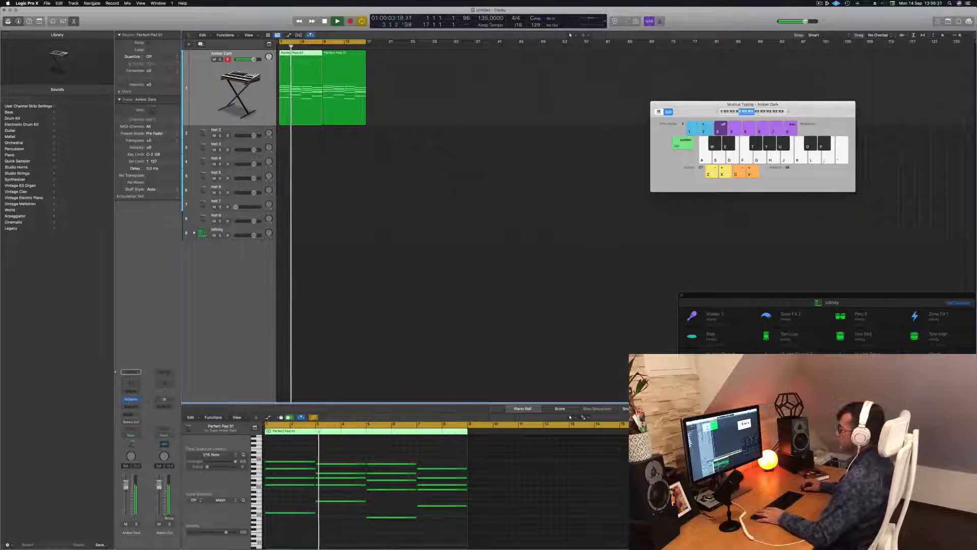
pyautogui.click(131, 399)
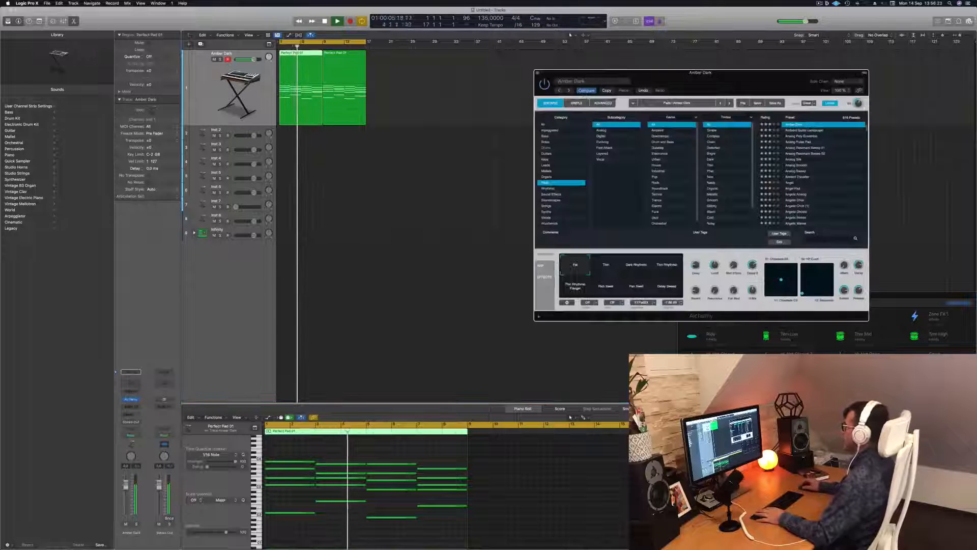
# Step: Rearrange the Alchemy and Musical Typing windows so the pad regions stay uncovered, and play back the pad loop
pyautogui.moveTo(709, 72); pyautogui.dragTo(452, 56)
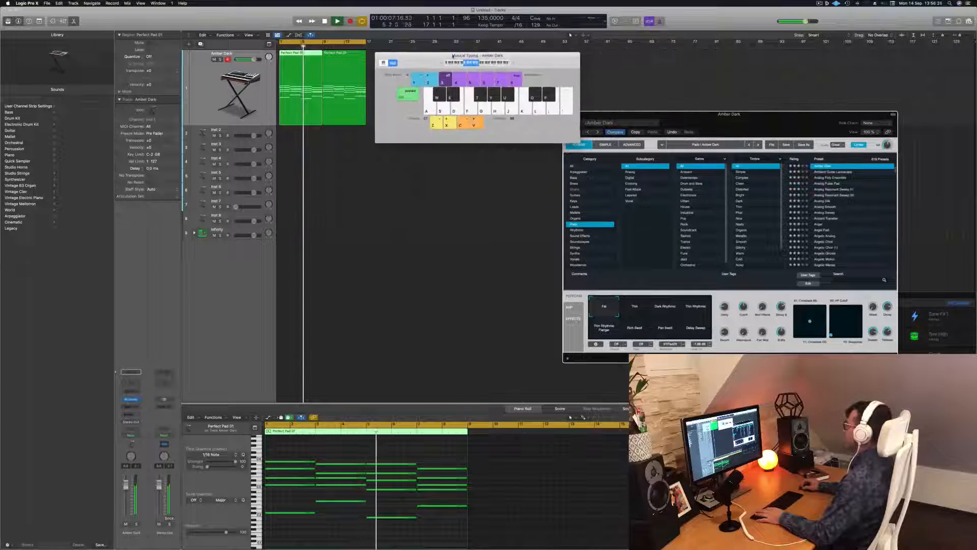
pyautogui.moveTo(702, 114); pyautogui.dragTo(774, 31)
pyautogui.moveTo(541, 61); pyautogui.dragTo(569, 178)
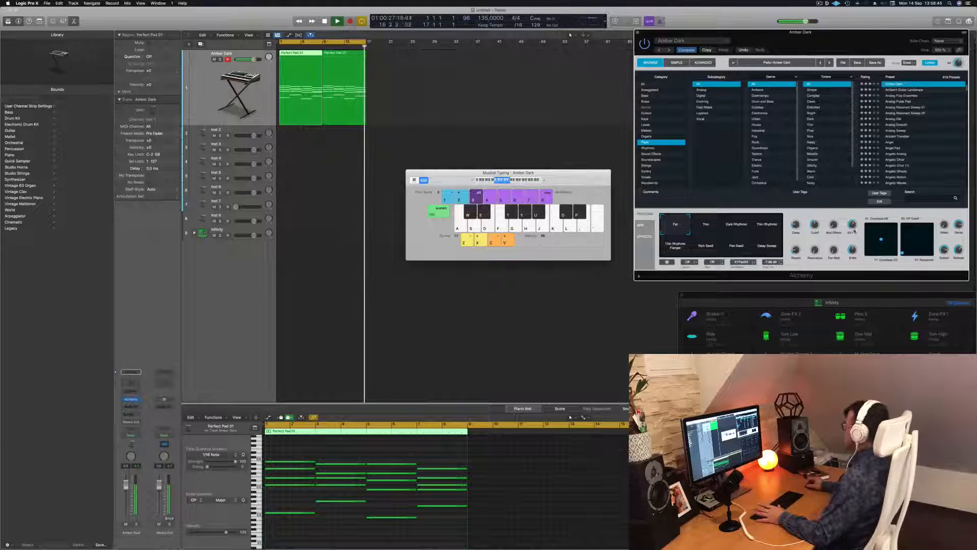
pyautogui.click(503, 109)
pyautogui.press('space')
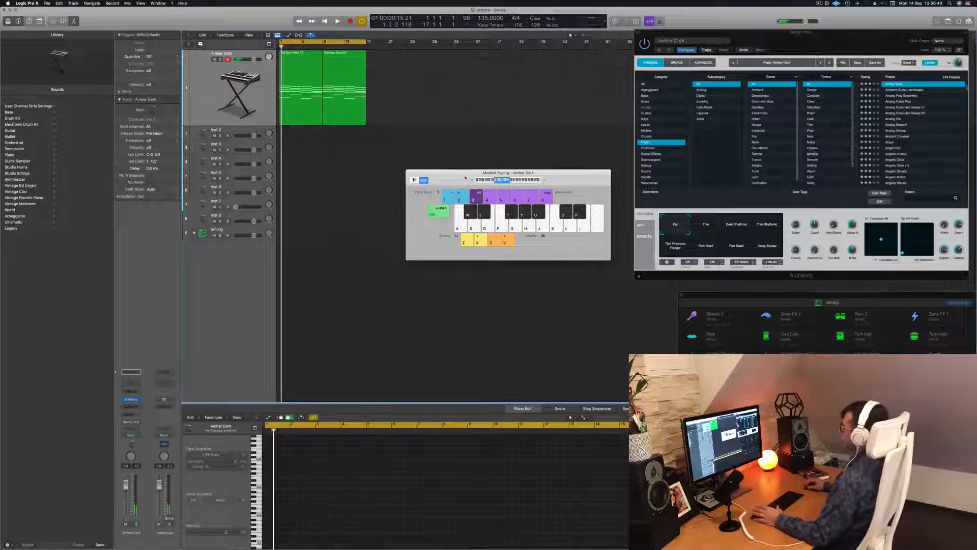
pyautogui.moveTo(458, 177); pyautogui.dragTo(592, 195)
pyautogui.press('super+a')
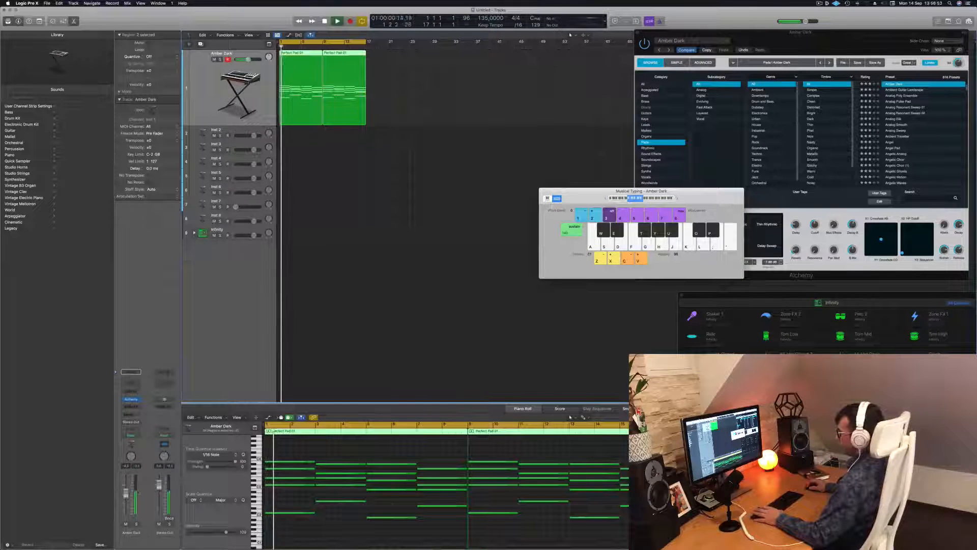
# Step: Expand the Infinity drum kit stack into its individual drum tracks and make the main Infinity track the active one
pyautogui.click(202, 233)
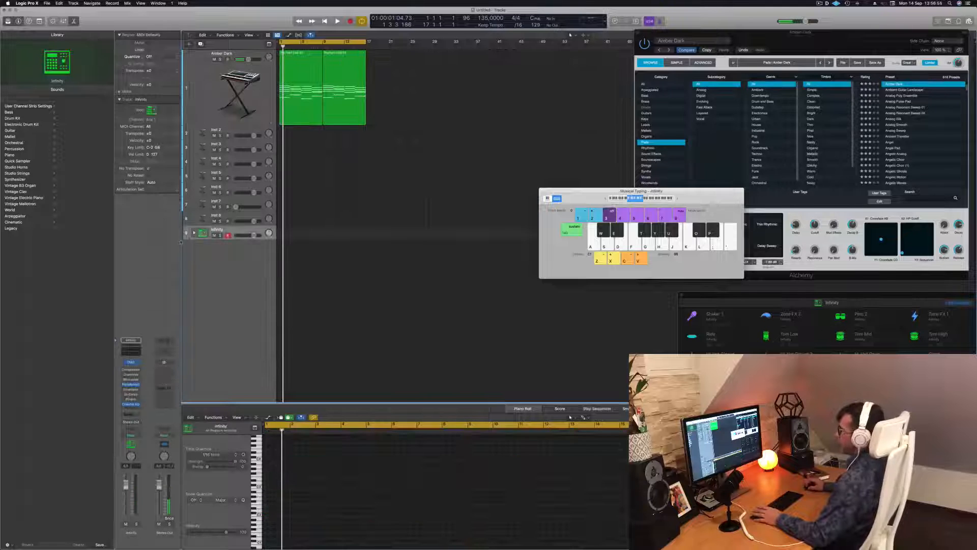
pyautogui.click(194, 233)
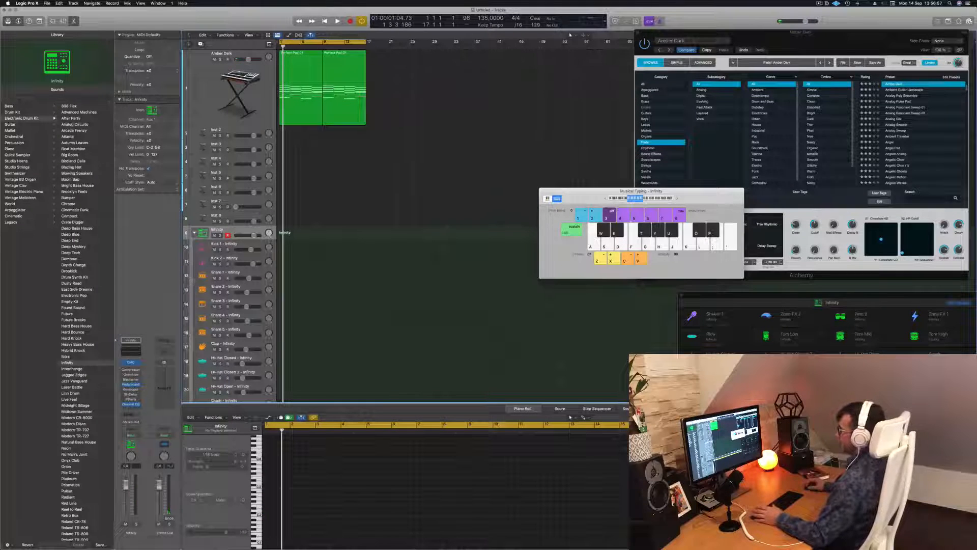
pyautogui.click(257, 247)
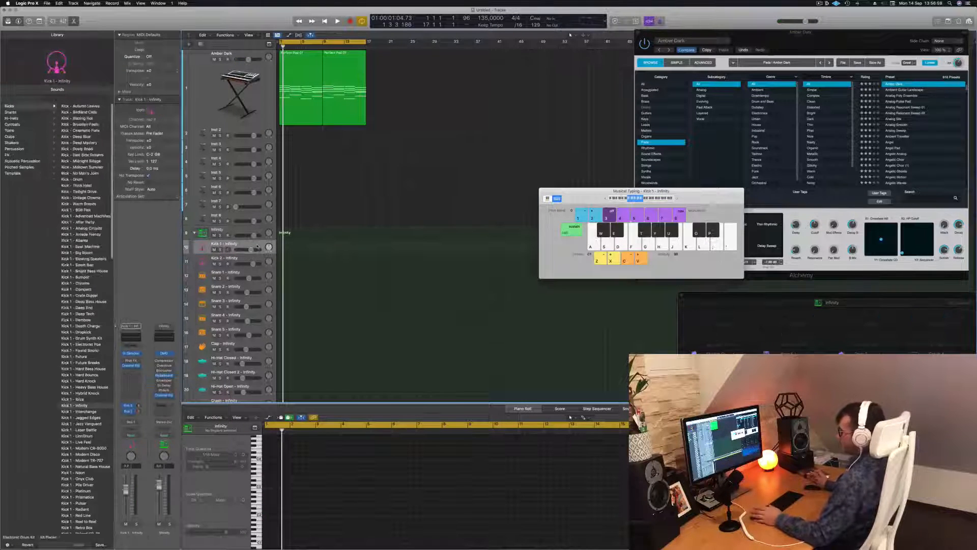
pyautogui.click(258, 230)
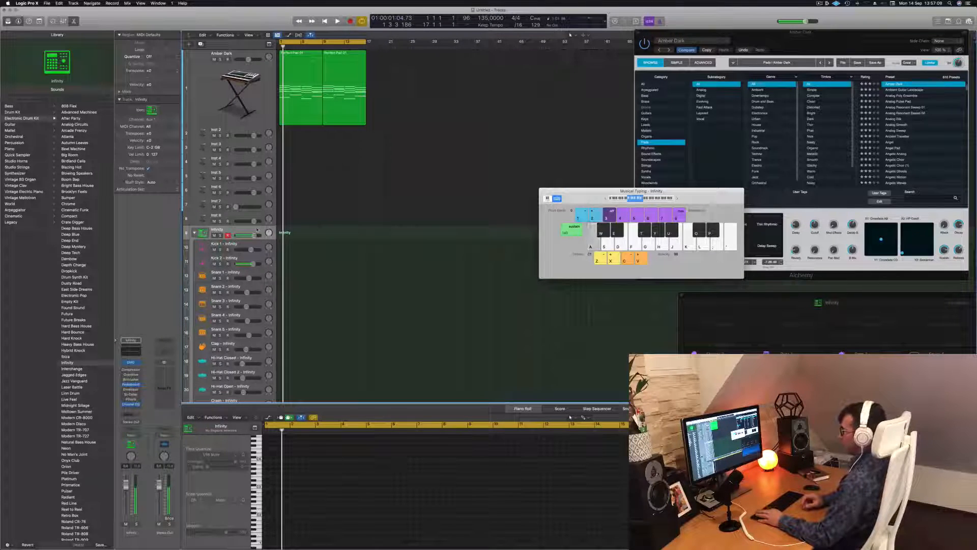
# Step: Audition the Infinity kit's drum sounds in different octaves with Musical Typing
pyautogui.press('a')
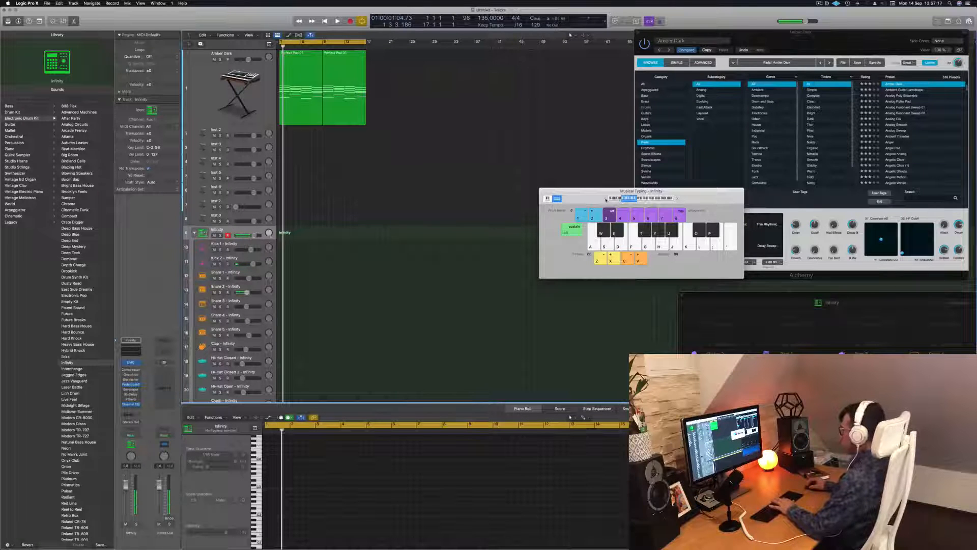
pyautogui.press("'")
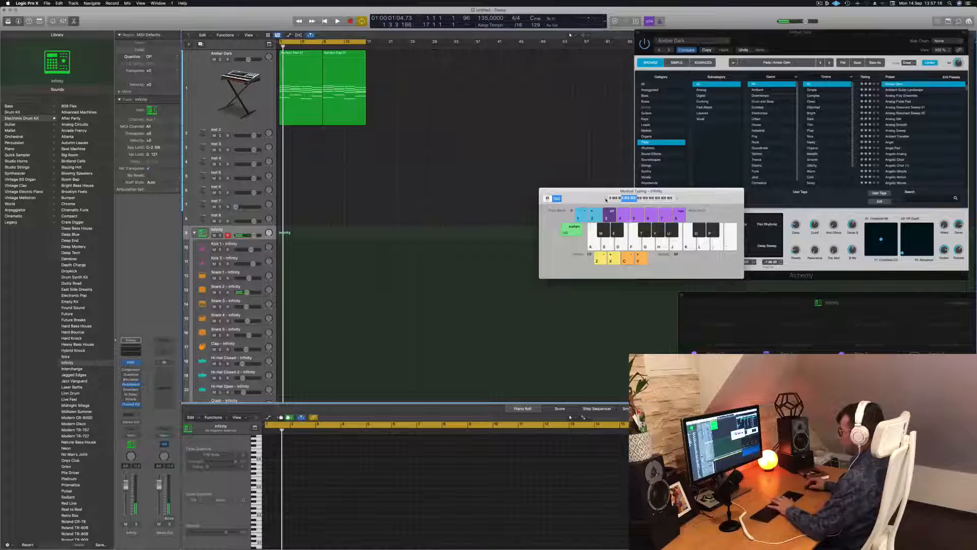
pyautogui.press('x')
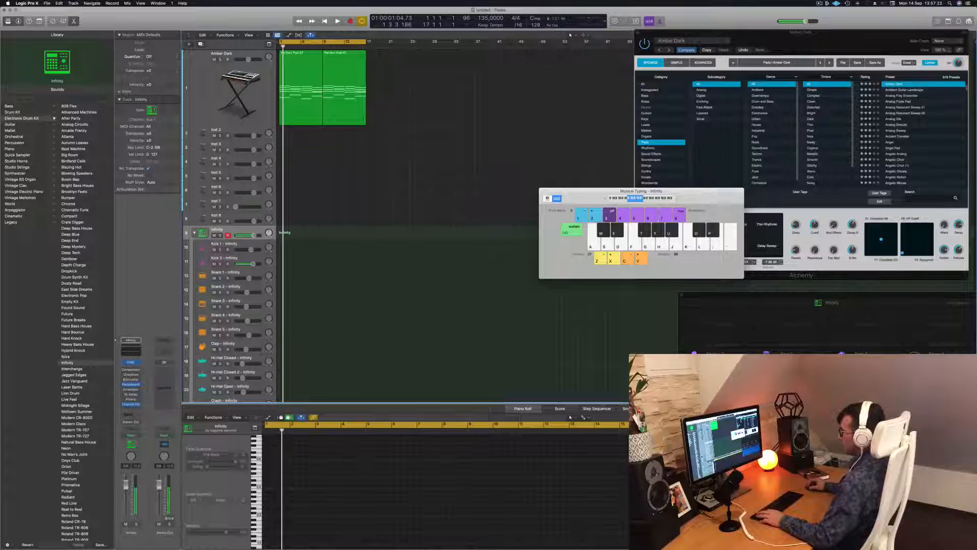
# Step: Record a one-bar pattern of four kick hits on the main Infinity track
pyautogui.press('r')
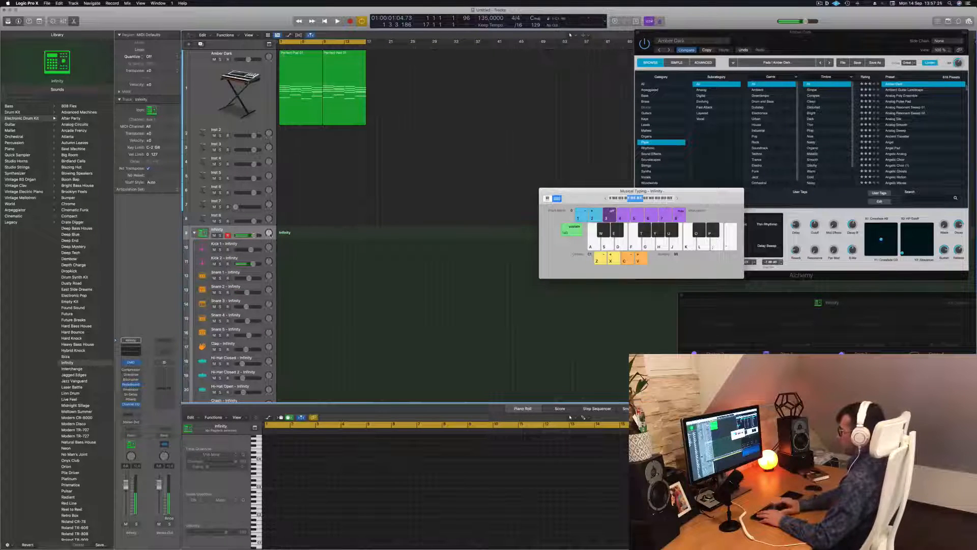
pyautogui.press('a')
pyautogui.press('a')
pyautogui.press('a')
pyautogui.press('a')
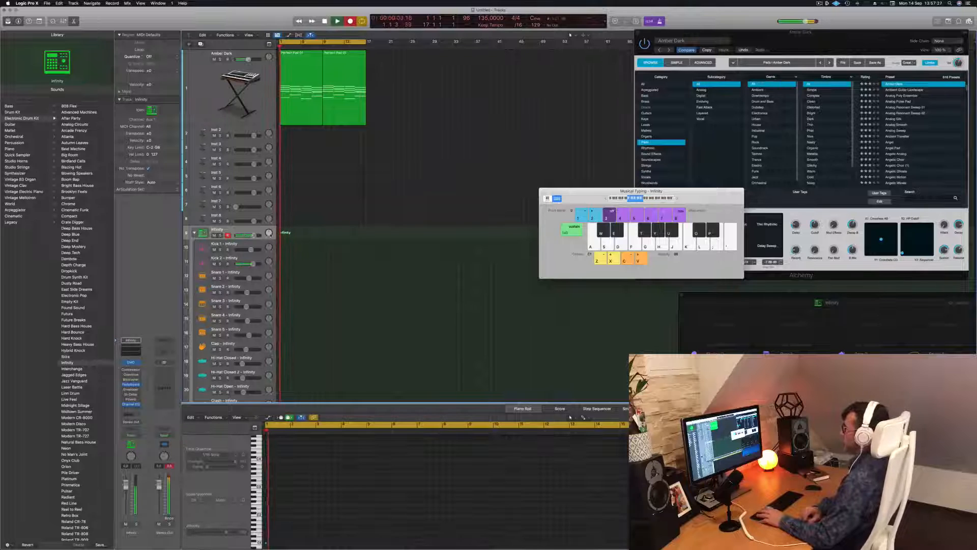
pyautogui.press('space')
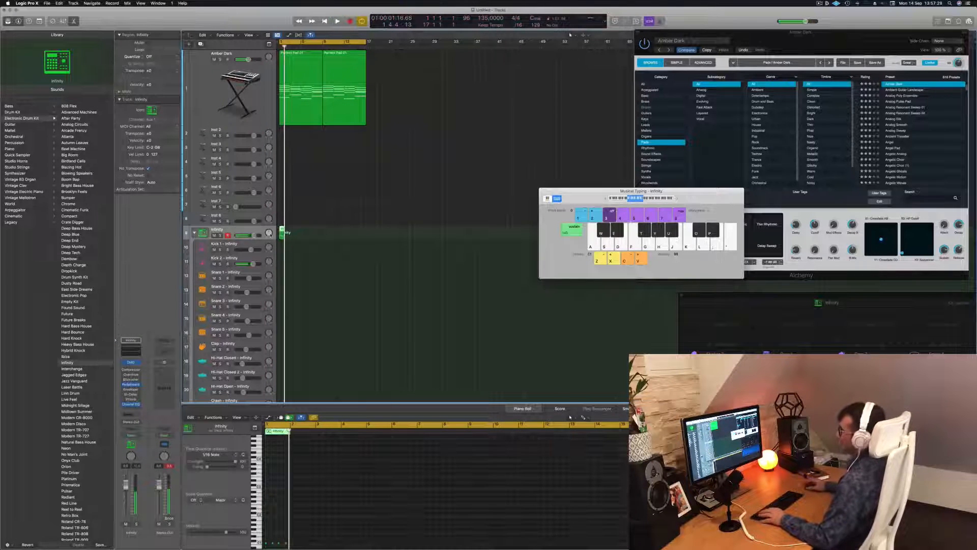
# Step: Open the recorded kick region in the Piano Roll and play back its notes
pyautogui.doubleClick(282, 229)
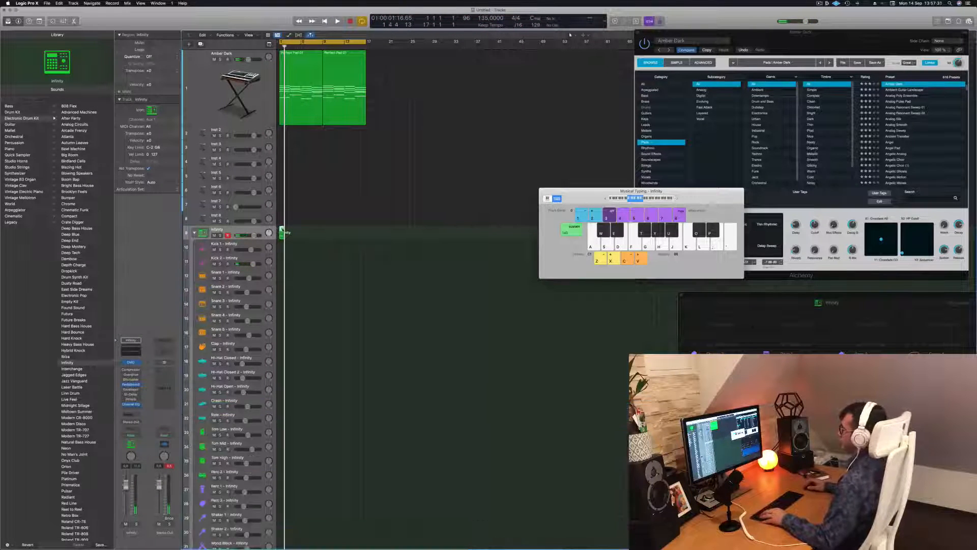
pyautogui.doubleClick(281, 230)
pyautogui.scroll(8, 316, 489)
pyautogui.press('super+a')
pyautogui.click(302, 513)
pyautogui.press('space')
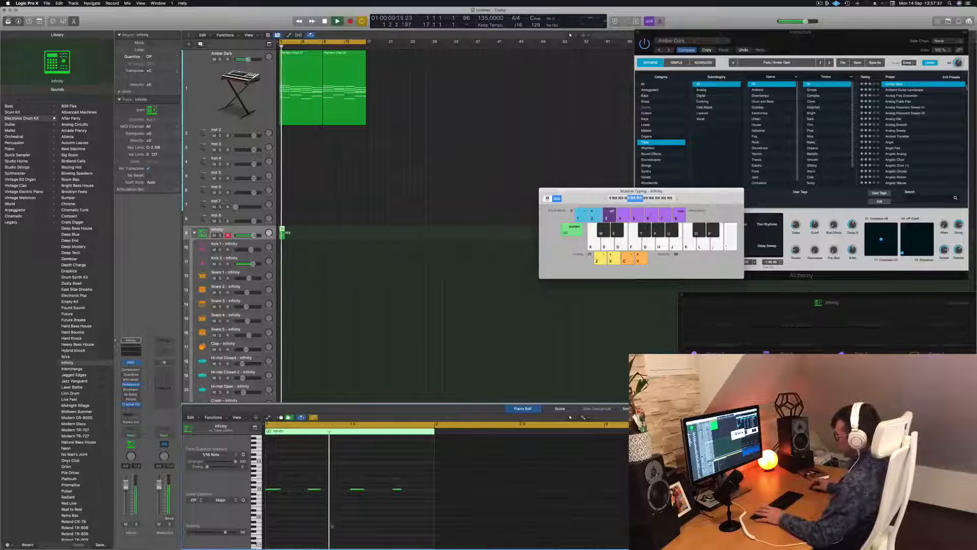
# Step: Move the recorded kick region onto the Kick 1 track, show its notes in the Piano Roll and play it back
pyautogui.moveTo(282, 229); pyautogui.dragTo(282, 246)
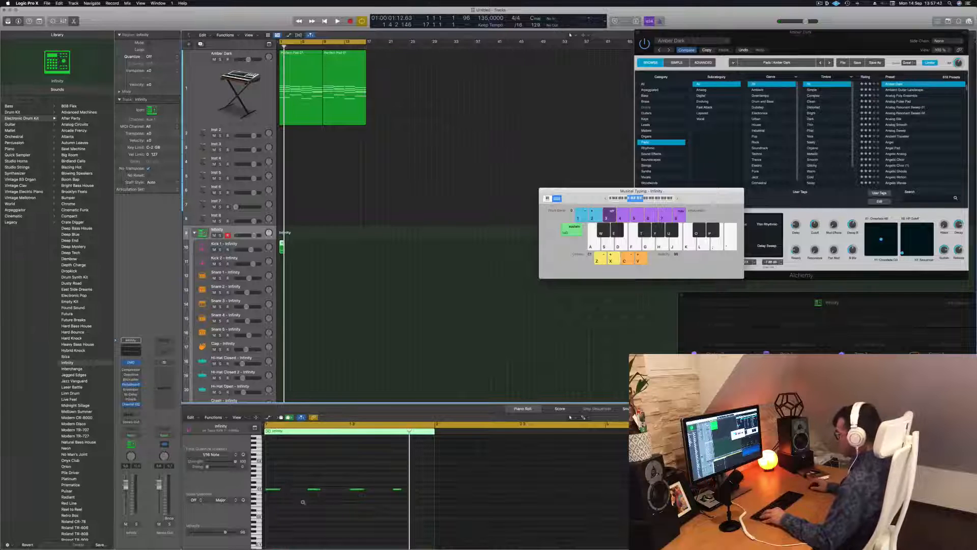
pyautogui.scroll(8, 303, 503)
pyautogui.hscroll(-15, 305, 503)
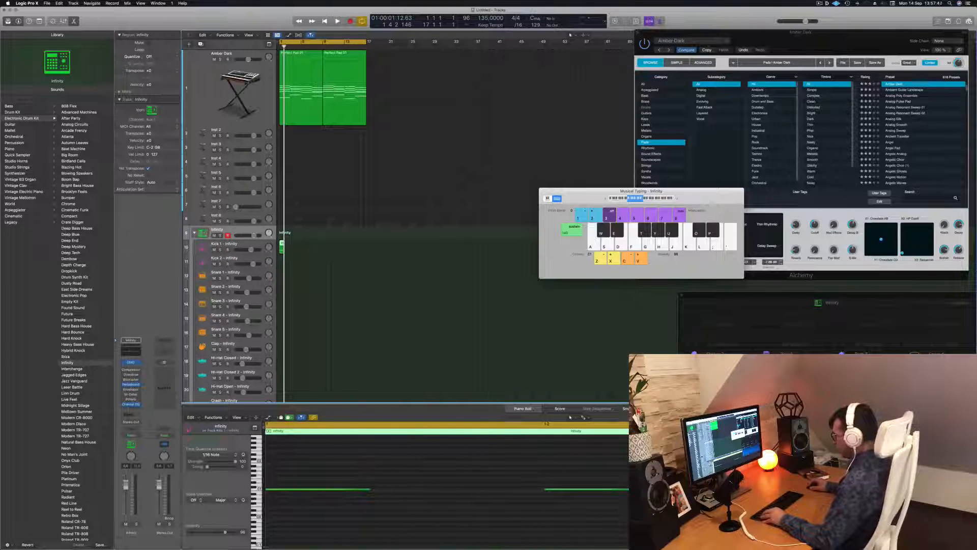
pyautogui.doubleClick(300, 430)
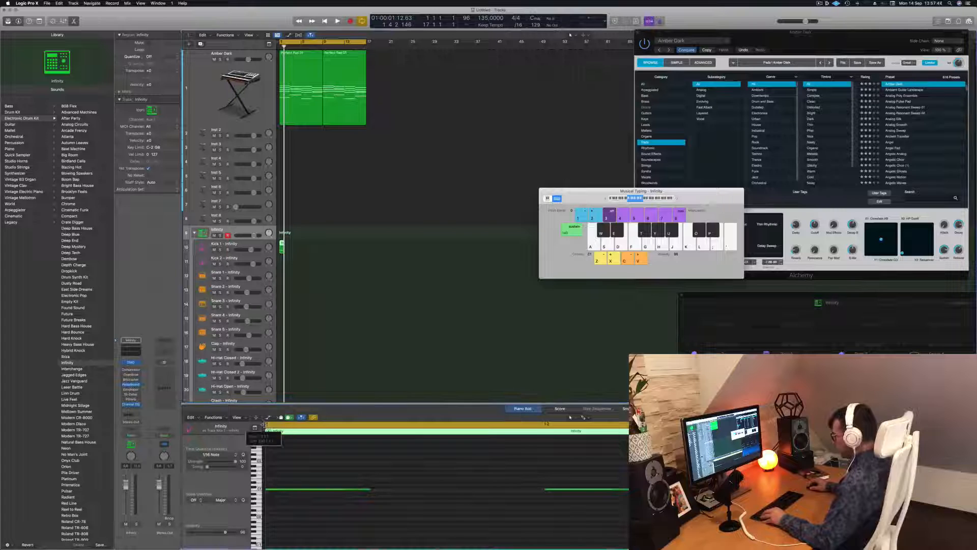
pyautogui.doubleClick(301, 430)
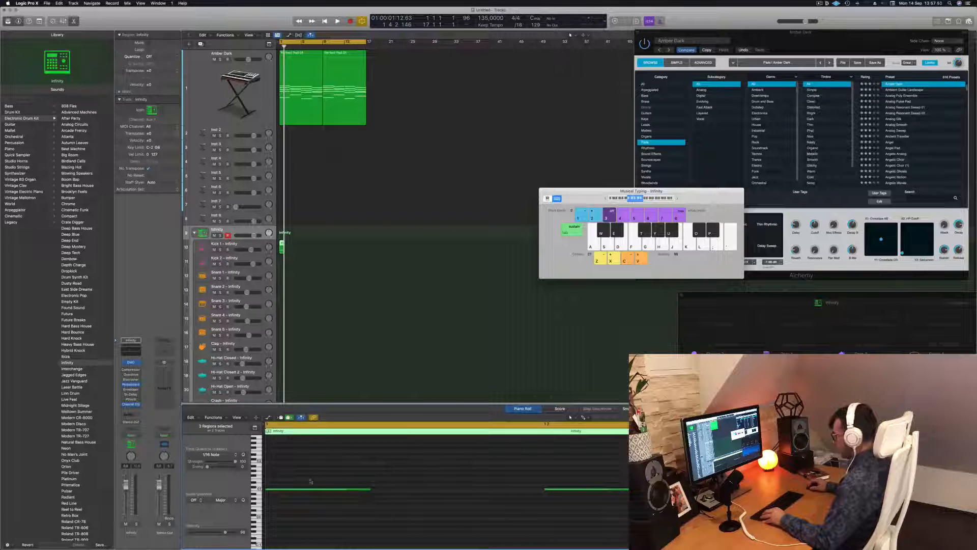
pyautogui.click(330, 239)
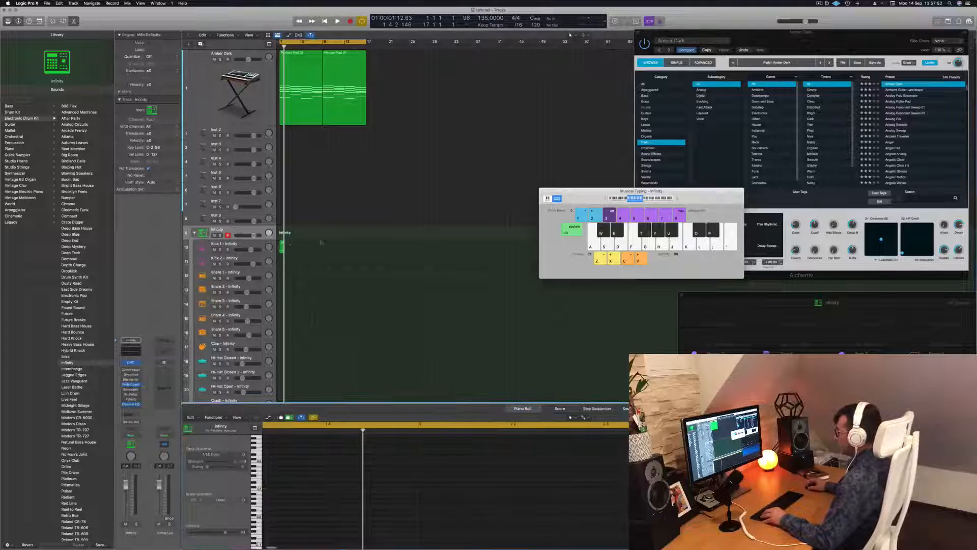
pyautogui.click(282, 245)
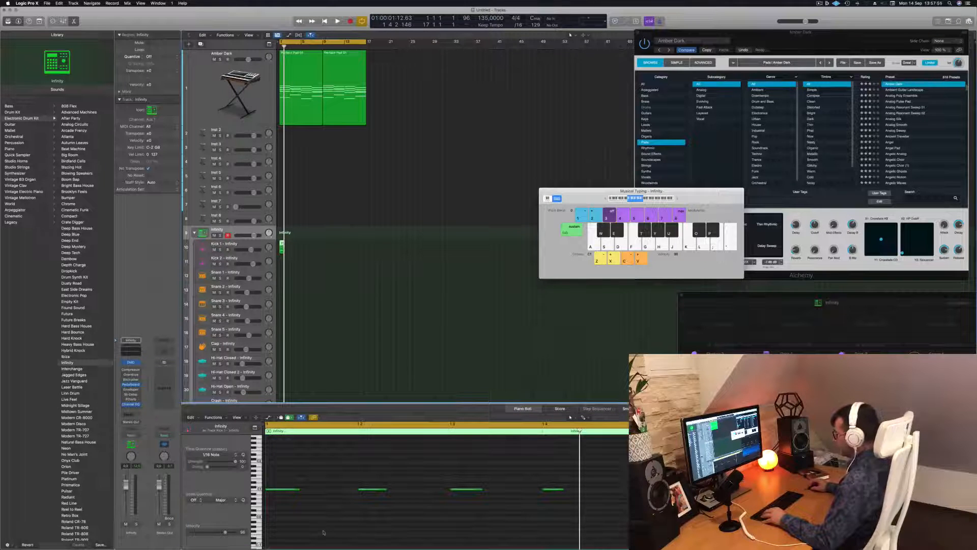
pyautogui.press('space')
pyautogui.press('space')
# Step: Try transposing the four kick notes up three semitones during playback, and return them to their original pitch
pyautogui.moveTo(588, 477); pyautogui.dragTo(281, 516)
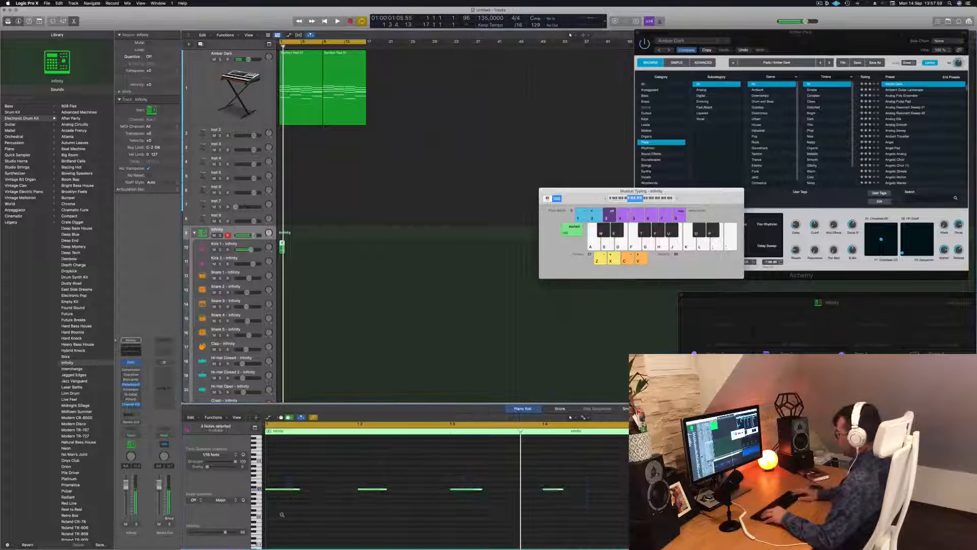
pyautogui.hotkey('alt', 'Up')
pyautogui.hotkey('alt', 'Up')
pyautogui.hotkey('alt', 'Up')
pyautogui.hotkey('alt', 'Up')
pyautogui.press('space')
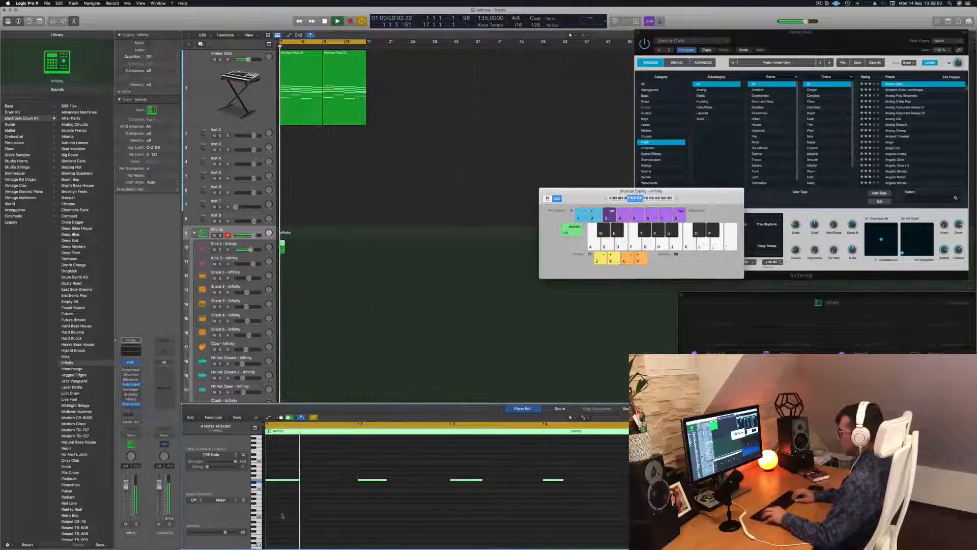
pyautogui.hotkey('alt', 'Down')
pyautogui.hotkey('alt', 'Down')
pyautogui.hotkey('alt', 'Down')
pyautogui.hotkey('alt', 'Down')
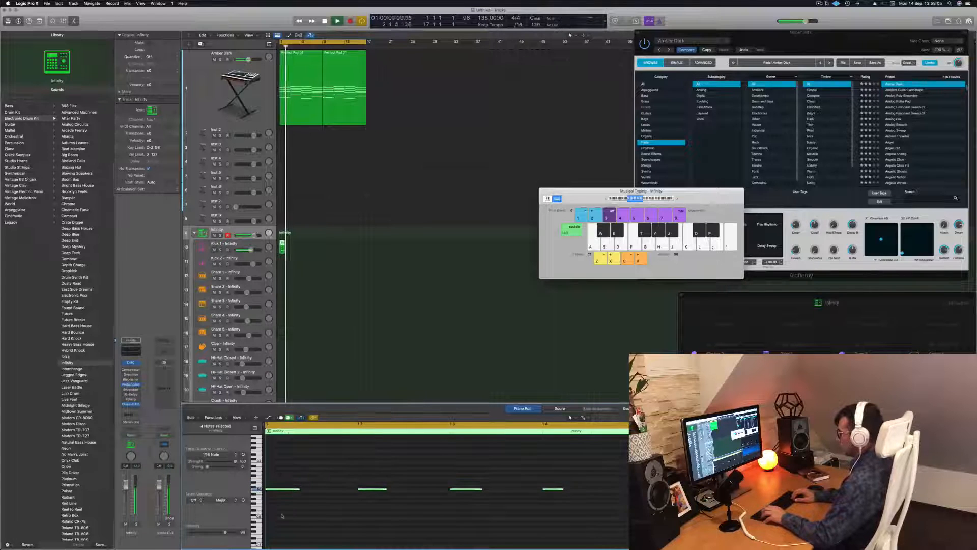
pyautogui.press('space')
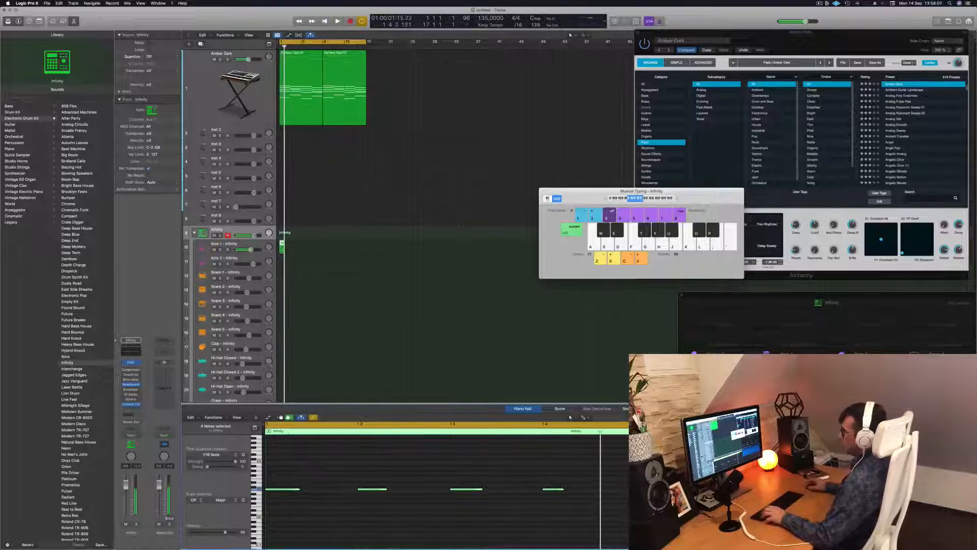
# Step: Copy the Kick 1 region onto the Kick 2 track, play both together and mute Kick 2
pyautogui.moveTo(281, 248); pyautogui.dragTo(282, 262)
pyautogui.press('space')
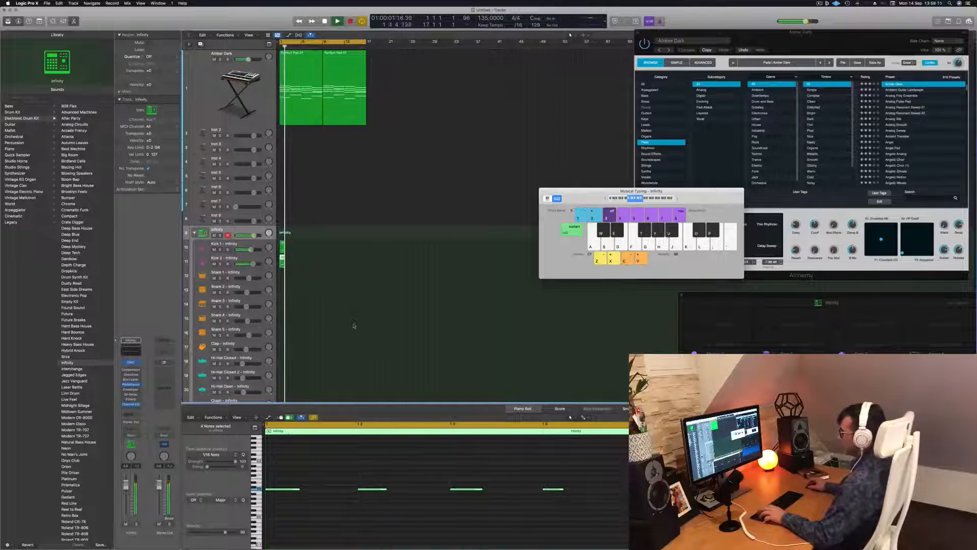
pyautogui.click(214, 264)
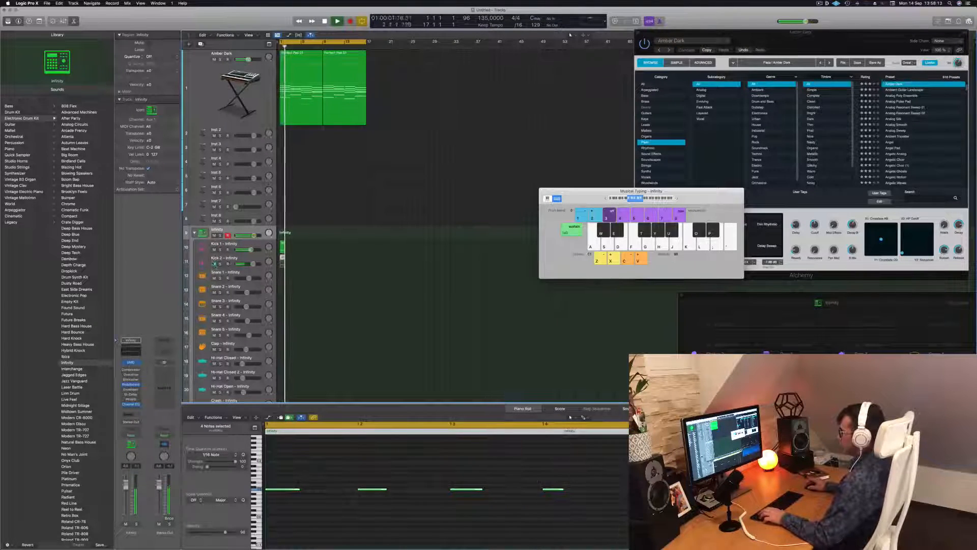
# Step: Repeat the one-bar region along the Kick 1 track up to bar 17 and increase that track's height
pyautogui.moveTo(283, 261); pyautogui.dragTo(327, 250)
pyautogui.click(305, 269)
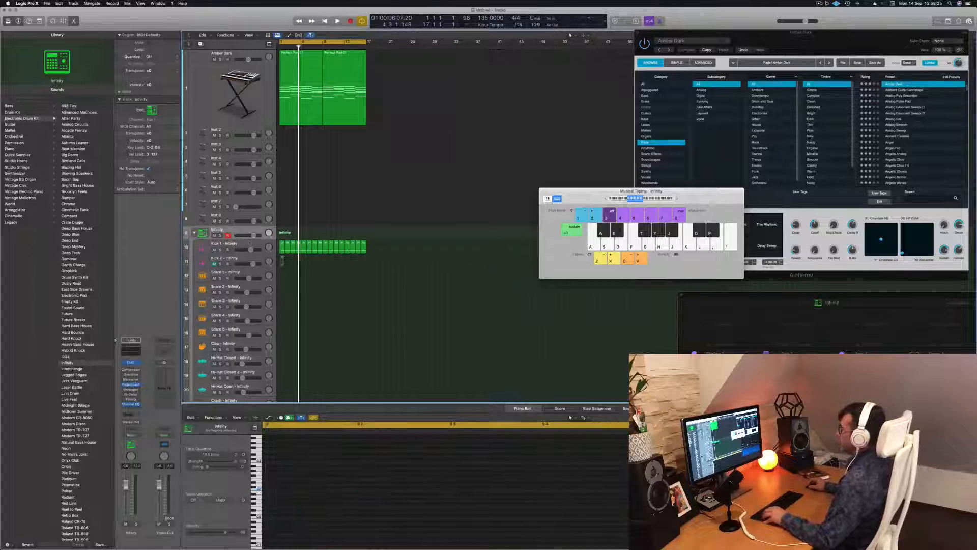
pyautogui.click(250, 243)
pyautogui.moveTo(241, 252); pyautogui.dragTo(241, 279)
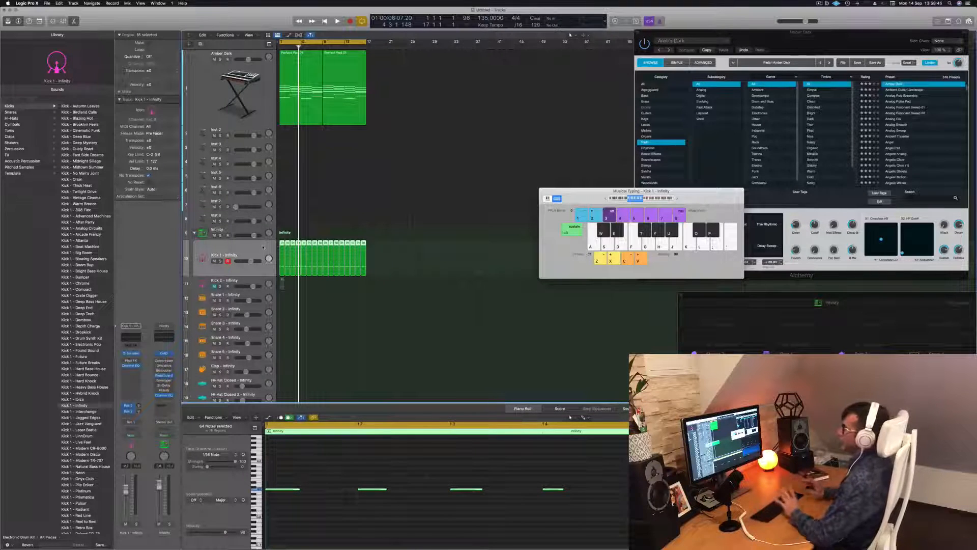
# Step: Play back the repeated kick pattern briefly and reselect the main Infinity track
pyautogui.press('space')
pyautogui.press('space')
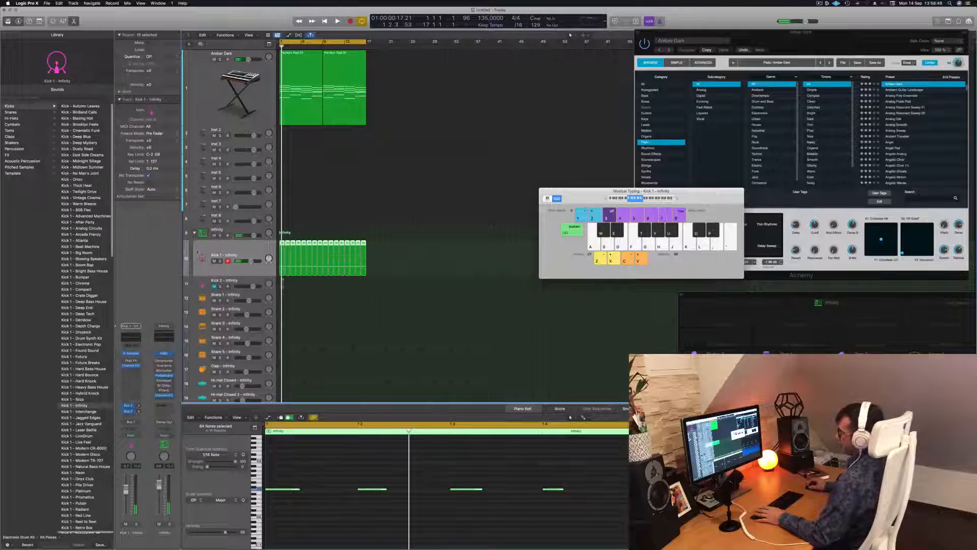
pyautogui.click(245, 230)
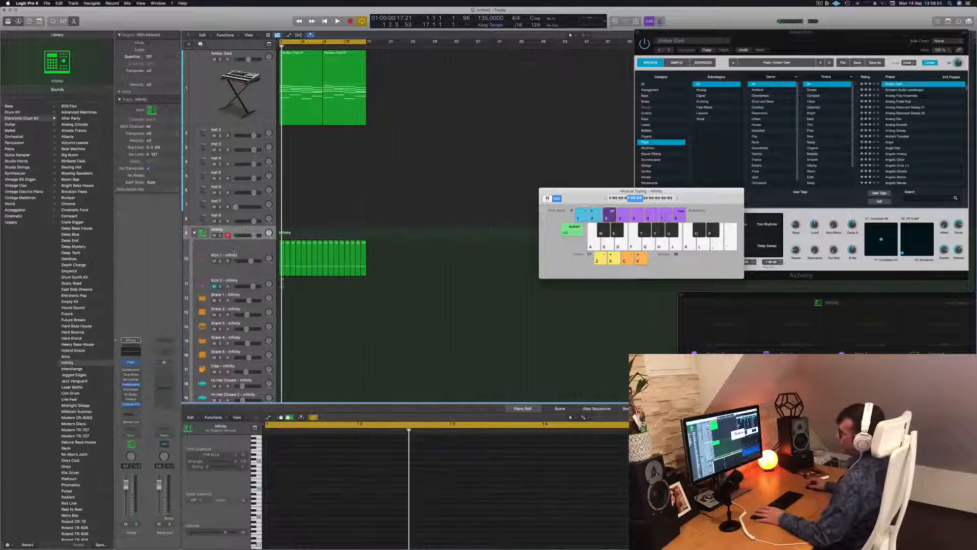
# Step: Select the Kick 1 track and listen to its pattern together with the pad chords
pyautogui.click(241, 250)
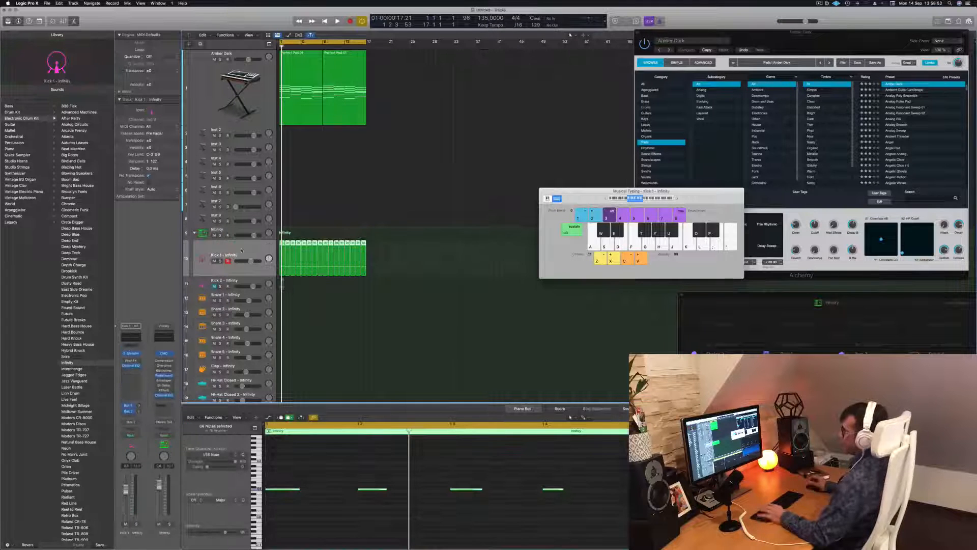
pyautogui.press('space')
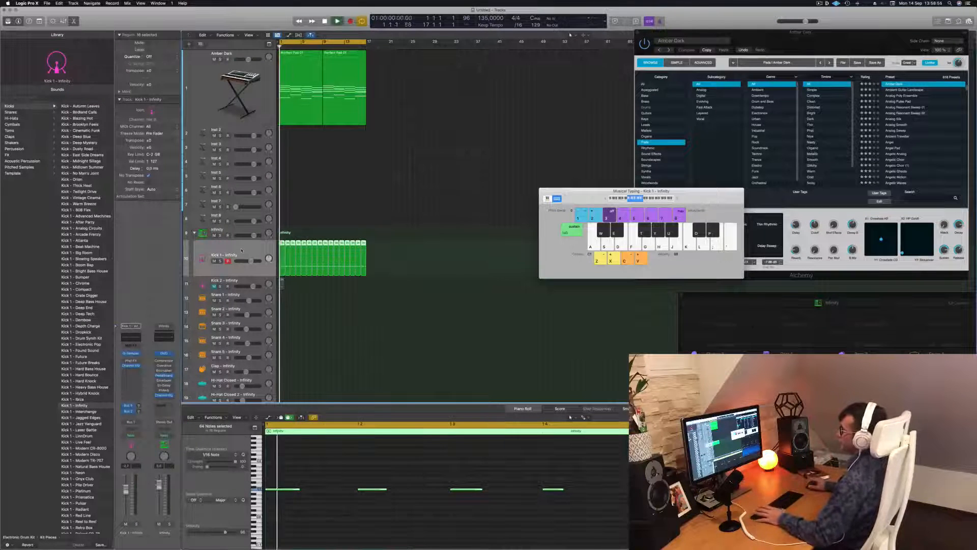
pyautogui.press('space')
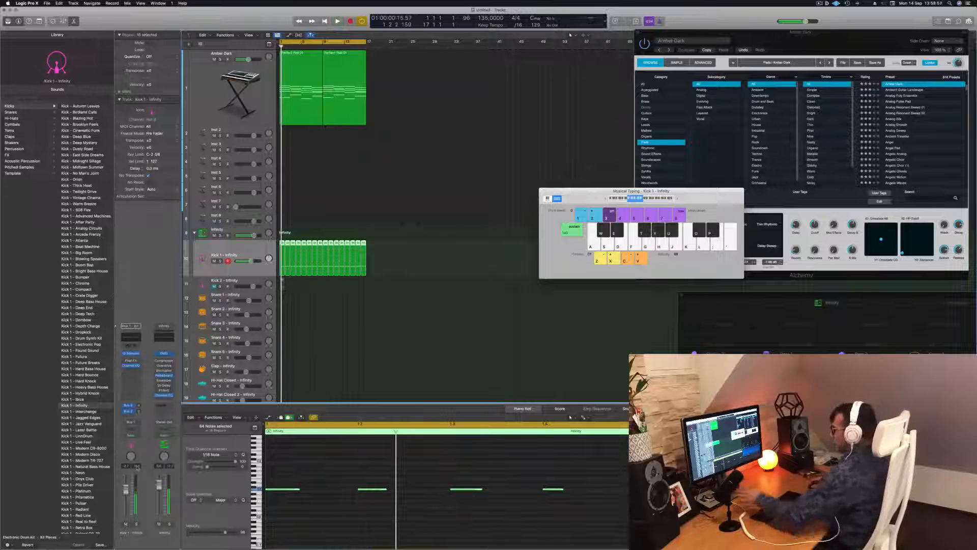
pyautogui.press('space')
pyautogui.press('space')
# Step: Raise all notes of the Kick 1 regions slightly in pitch and play them from the start with the chords
pyautogui.scroll(-5, 318, 513)
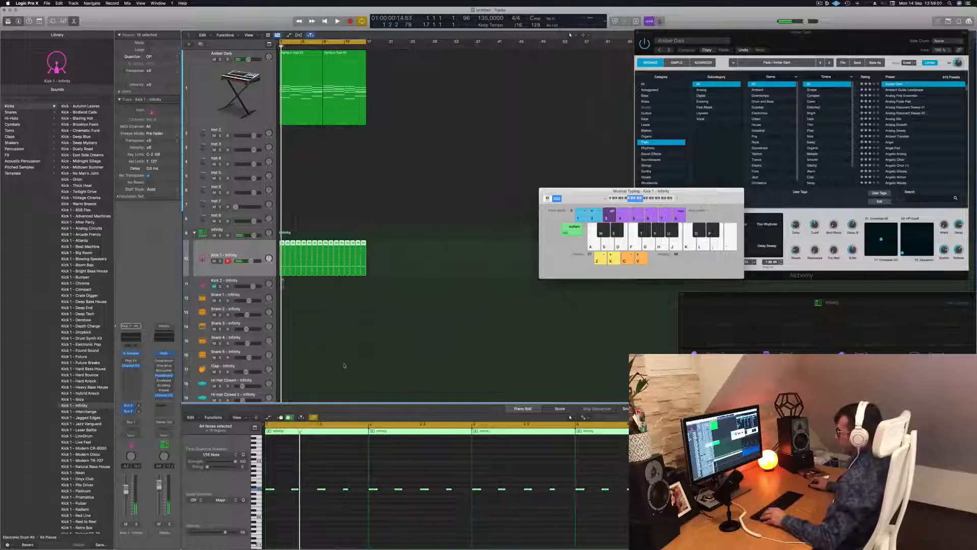
pyautogui.click(285, 471)
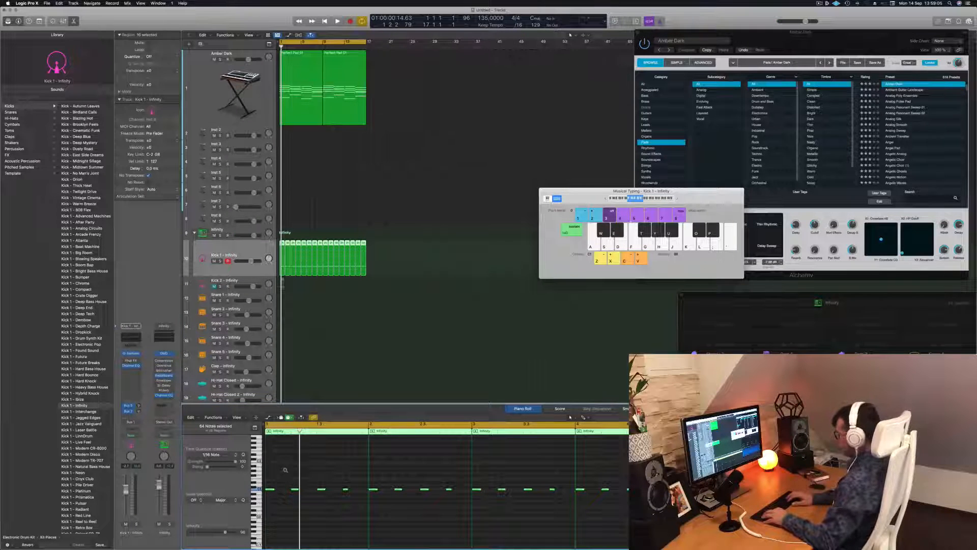
pyautogui.press('space')
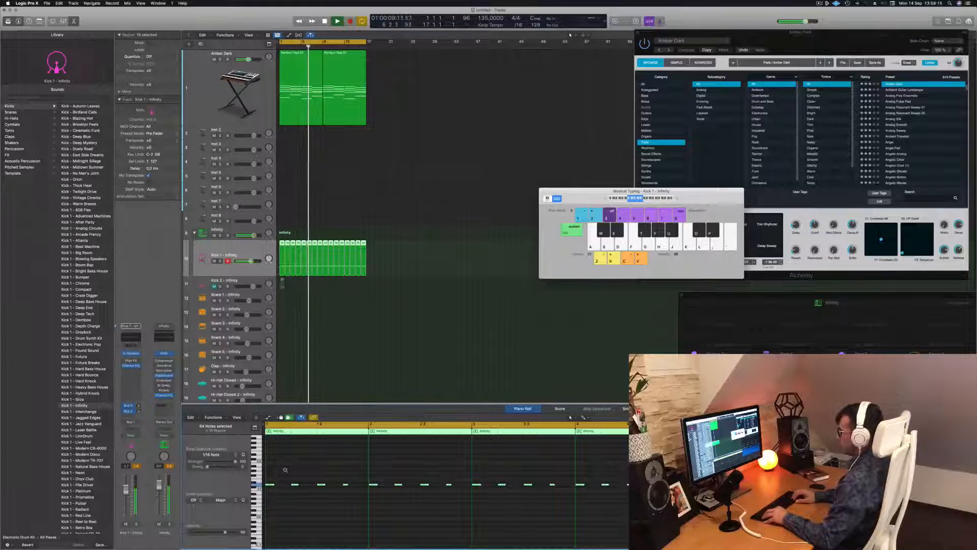
pyautogui.press('Return')
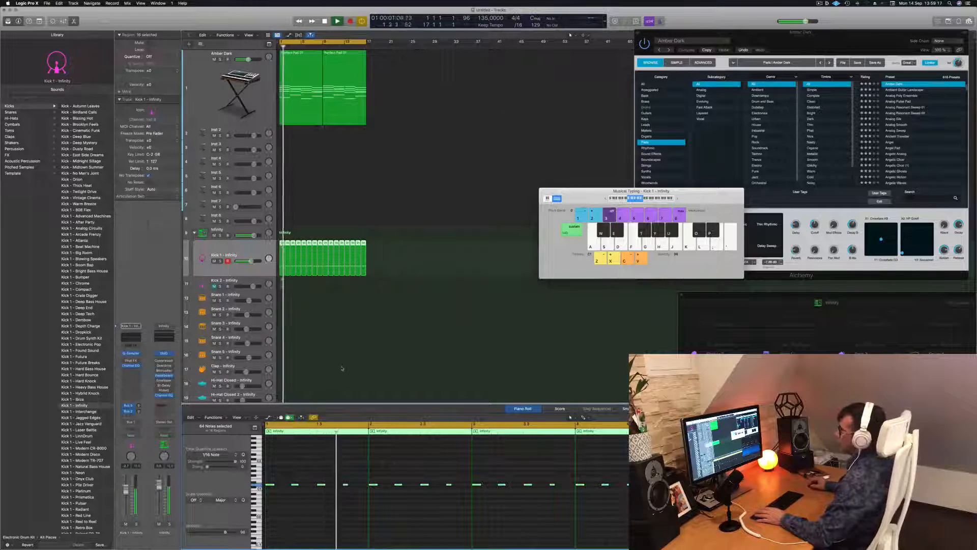
pyautogui.click(342, 368)
pyautogui.press('super+a')
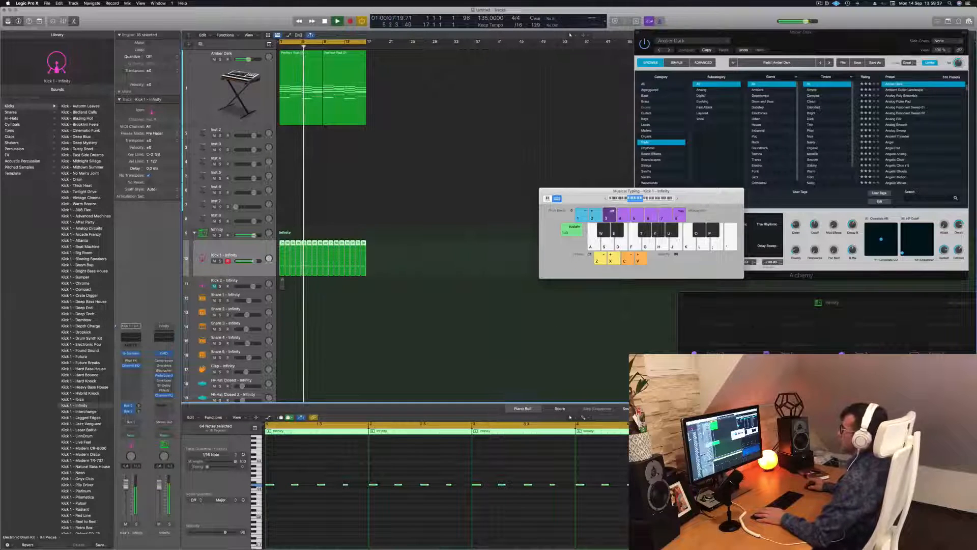
# Step: Open the Alchemy instrument of the Amber Dark track, listen to the chords with the kick and close the plug-in
pyautogui.click(222, 95)
pyautogui.click(131, 400)
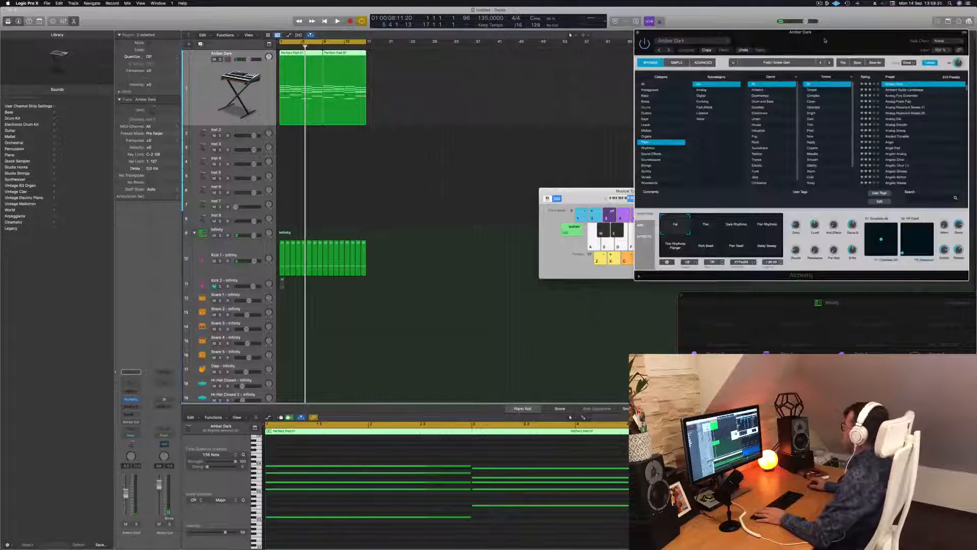
pyautogui.moveTo(825, 40); pyautogui.dragTo(690, 46)
pyautogui.press('space')
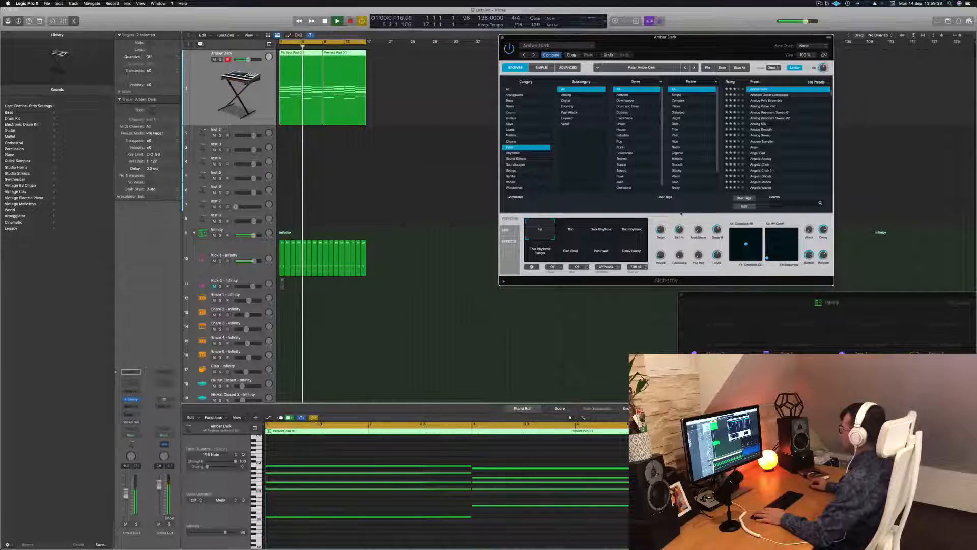
pyautogui.press('Return')
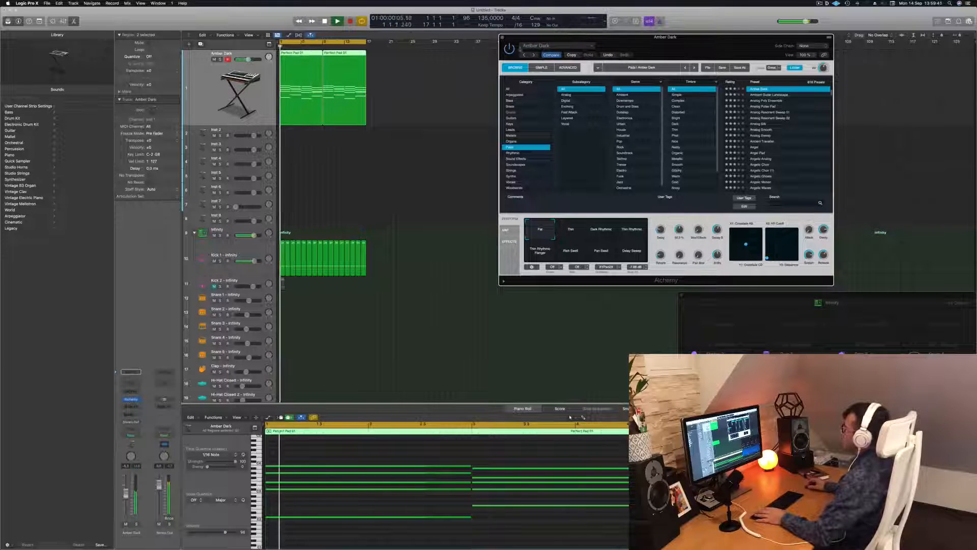
pyautogui.press('super+w')
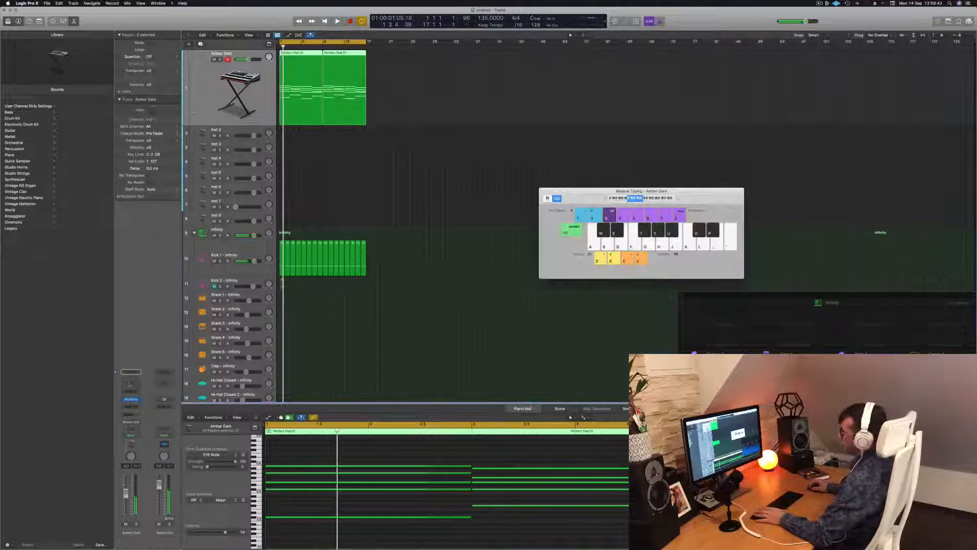
# Step: Add a Channel EQ to the Amber Dark track with a high cut at about 650 Hz and move its window off the regions
pyautogui.click(129, 384)
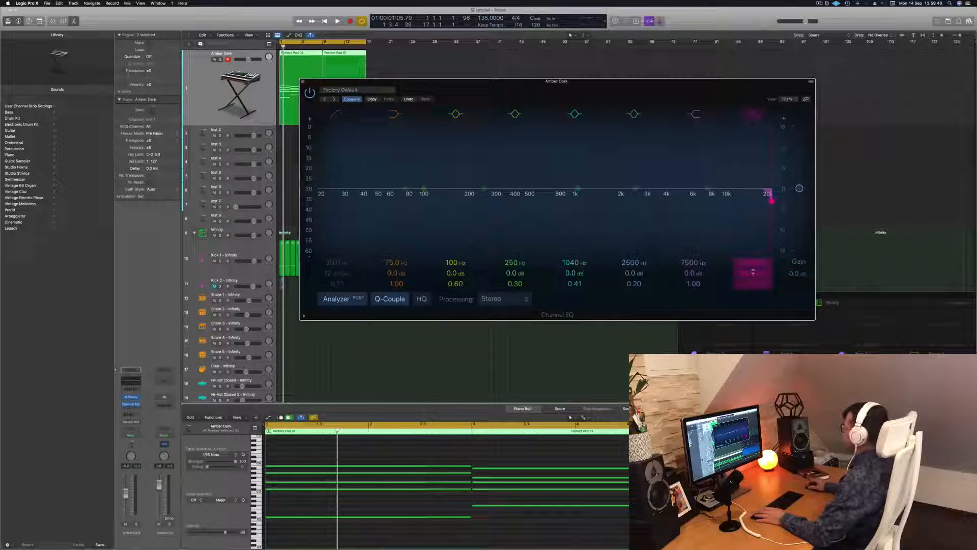
pyautogui.moveTo(772, 200); pyautogui.dragTo(606, 201)
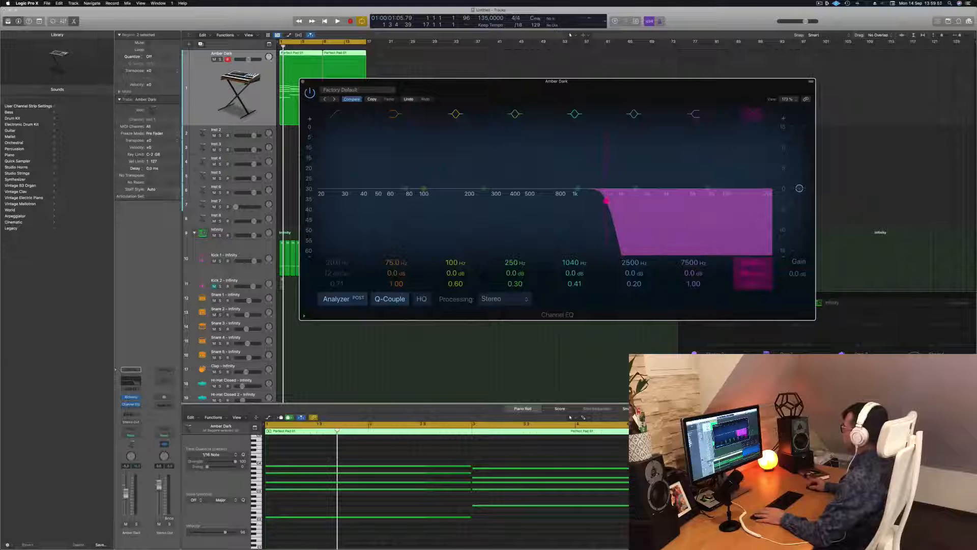
pyautogui.moveTo(753, 273); pyautogui.dragTo(752, 269)
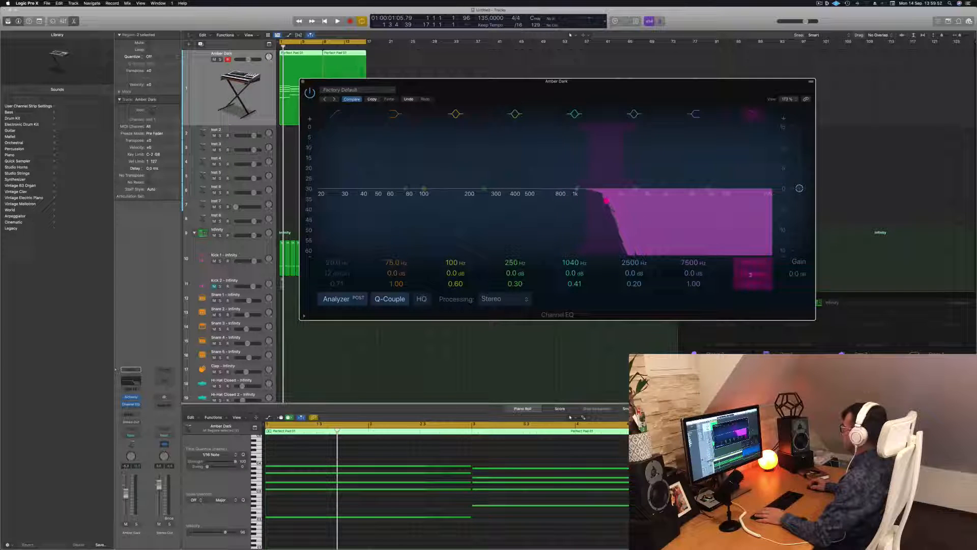
pyautogui.press('space')
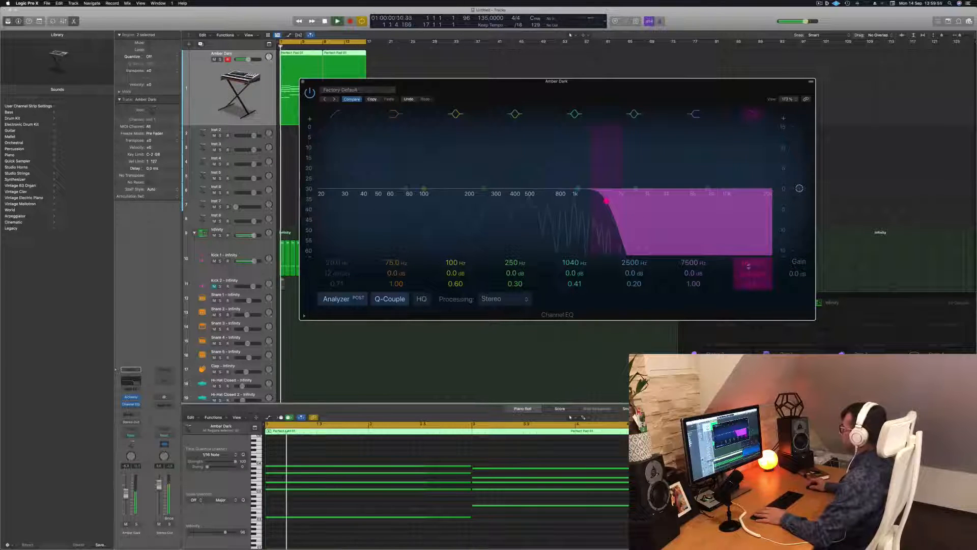
pyautogui.moveTo(606, 200); pyautogui.dragTo(548, 201)
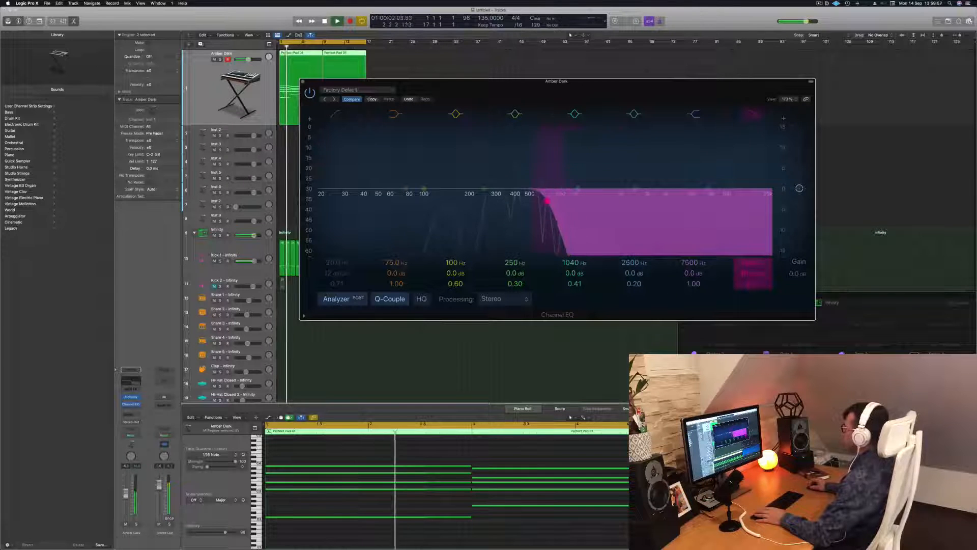
pyautogui.moveTo(613, 95); pyautogui.dragTo(909, 111)
pyautogui.press('Return')
pyautogui.click(351, 220)
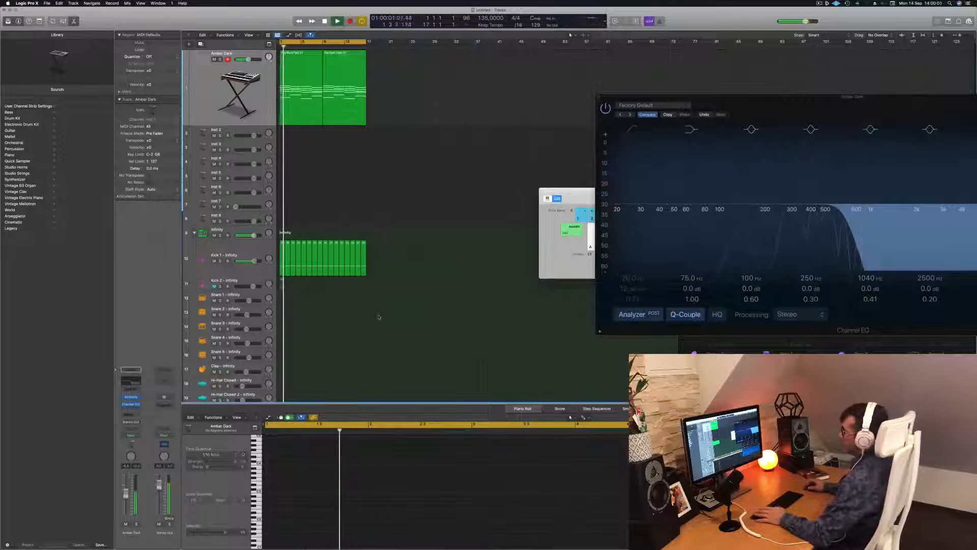
# Step: Copy the first Kick 1 region onto the Snare 1 track at bar 1
pyautogui.scroll(-3, 369, 318)
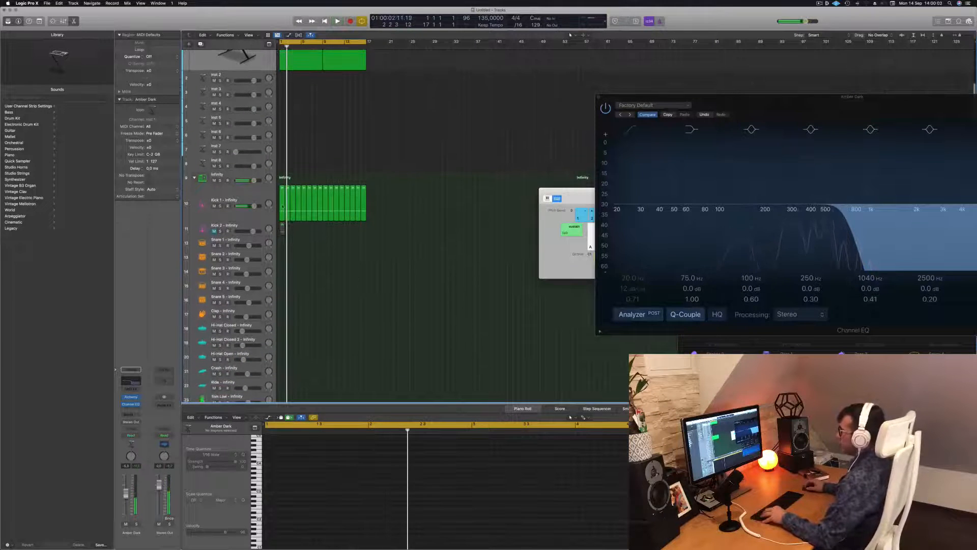
pyautogui.click(283, 206)
pyautogui.moveTo(282, 209); pyautogui.dragTo(283, 241)
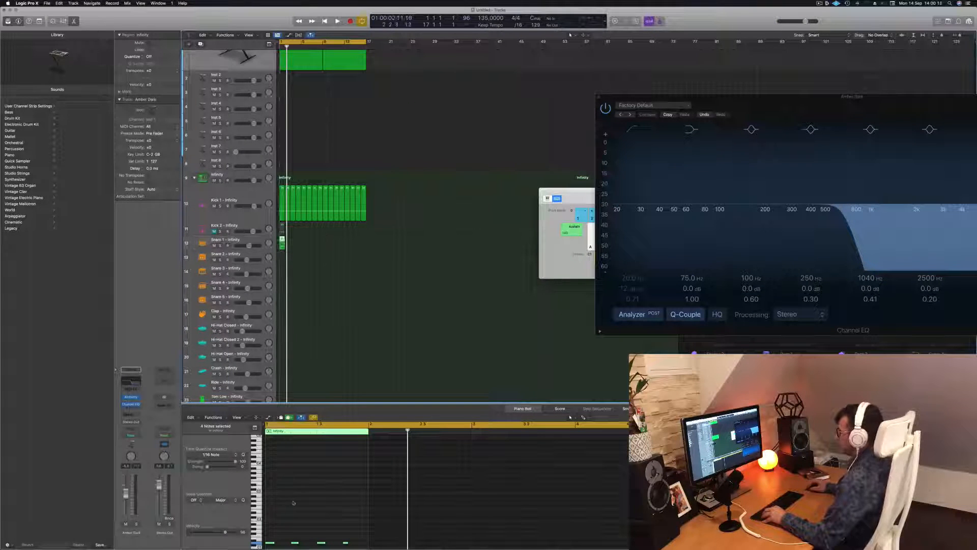
# Step: Delete the first and third notes of the Snare 1 region, keeping hits only on beats 2 and 4
pyautogui.scroll(-3, 293, 502)
pyautogui.moveTo(358, 511); pyautogui.dragTo(266, 525)
pyautogui.click(289, 522)
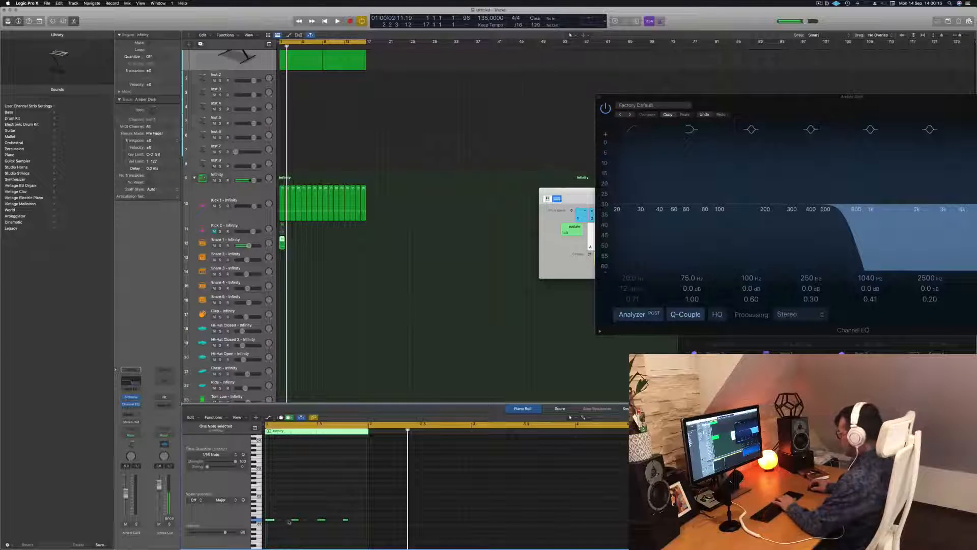
pyautogui.press('Delete')
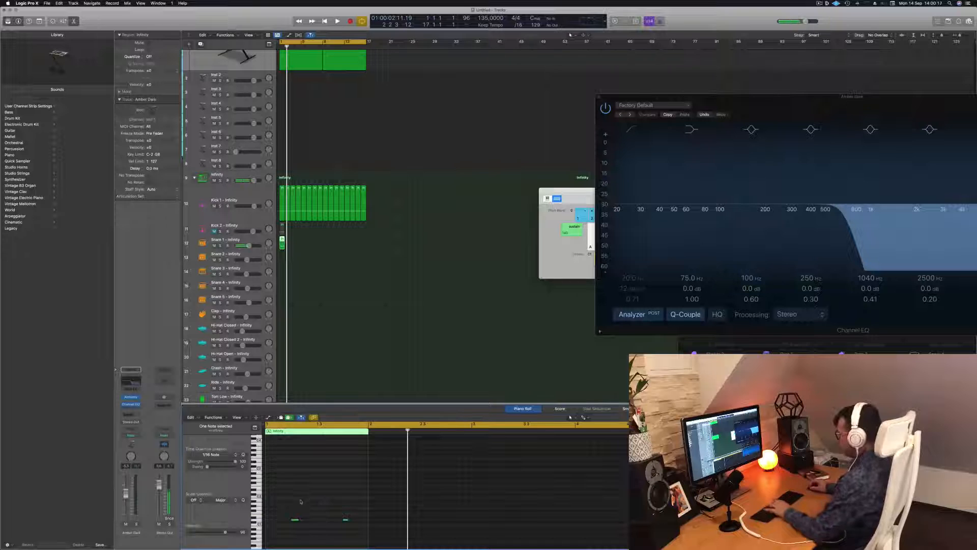
# Step: Raise both remaining Snare 1 notes in pitch step by step, playing the beat after the changes
pyautogui.moveTo(287, 501); pyautogui.dragTo(352, 531)
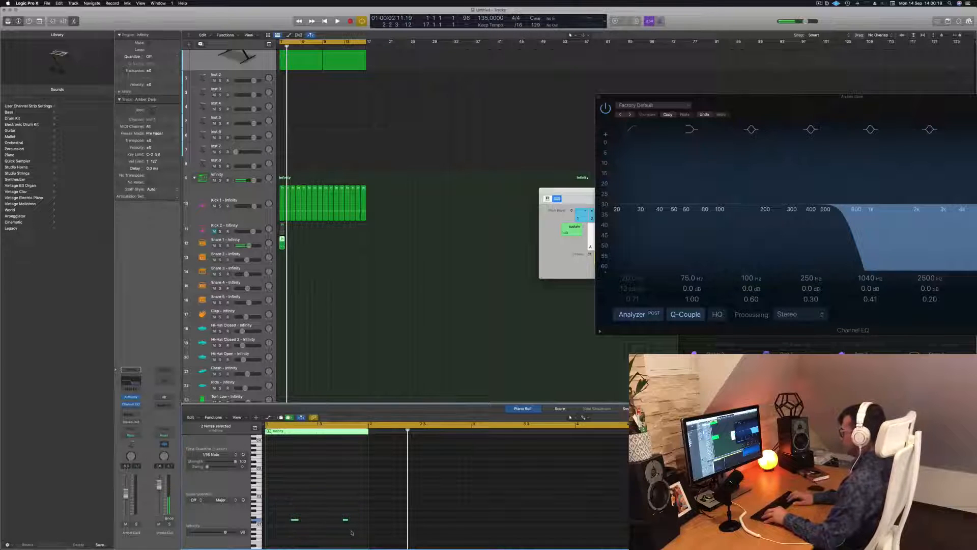
pyautogui.press('space')
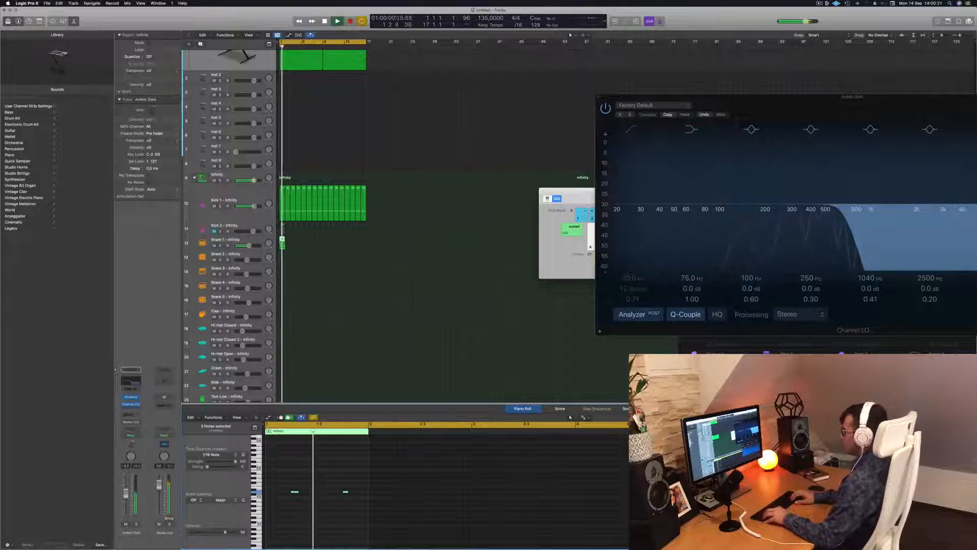
pyautogui.hotkey('alt', 'Up')
pyautogui.press('space')
pyautogui.press('space')
pyautogui.hotkey('alt', 'Up')
pyautogui.hotkey('alt', 'Up')
pyautogui.hotkey('alt', 'Up')
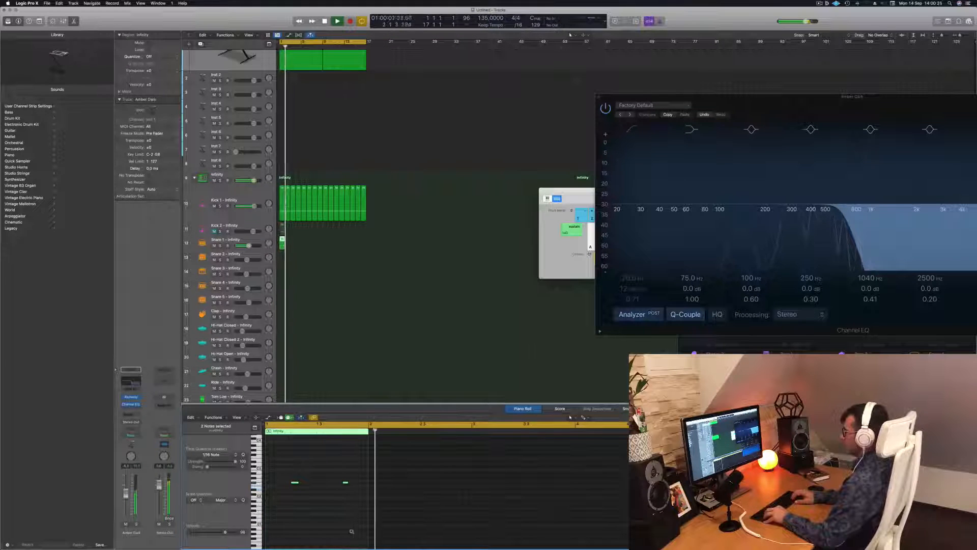
pyautogui.press('space')
pyautogui.press('space')
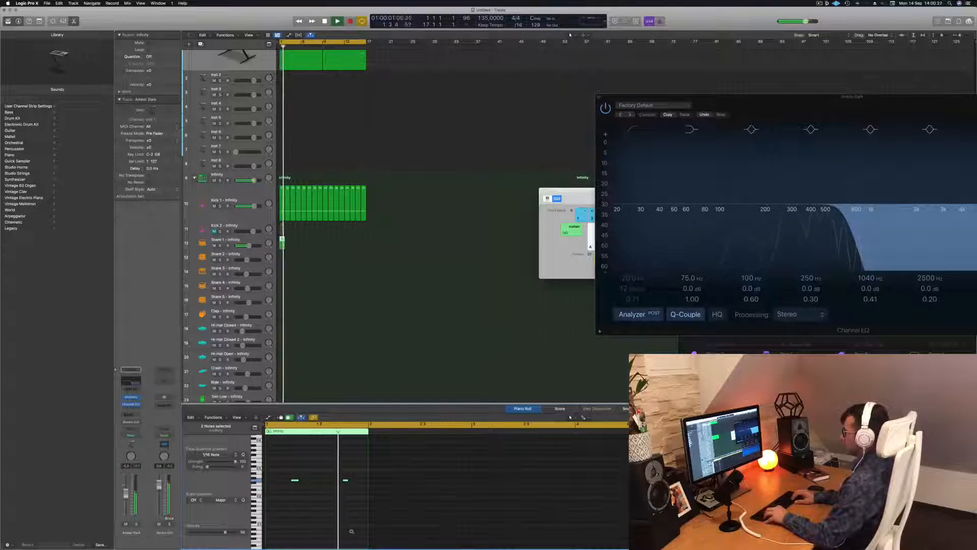
# Step: Try the two snare notes slightly lower and higher during playback, and return them to the previous pitch
pyautogui.hotkey('alt', 'Down')
pyautogui.press('space')
pyautogui.press('space')
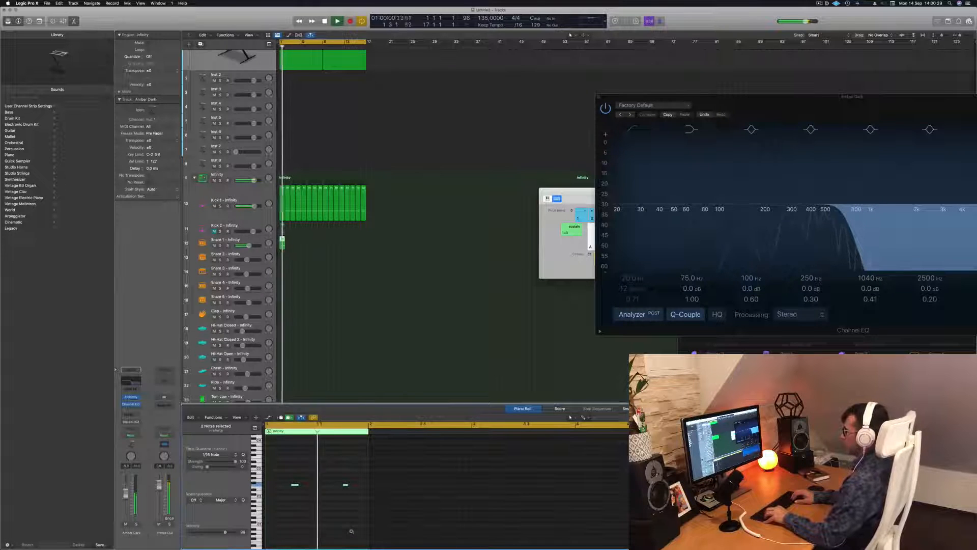
pyautogui.hotkey('alt', 'Up')
pyautogui.press('space')
pyautogui.press('space')
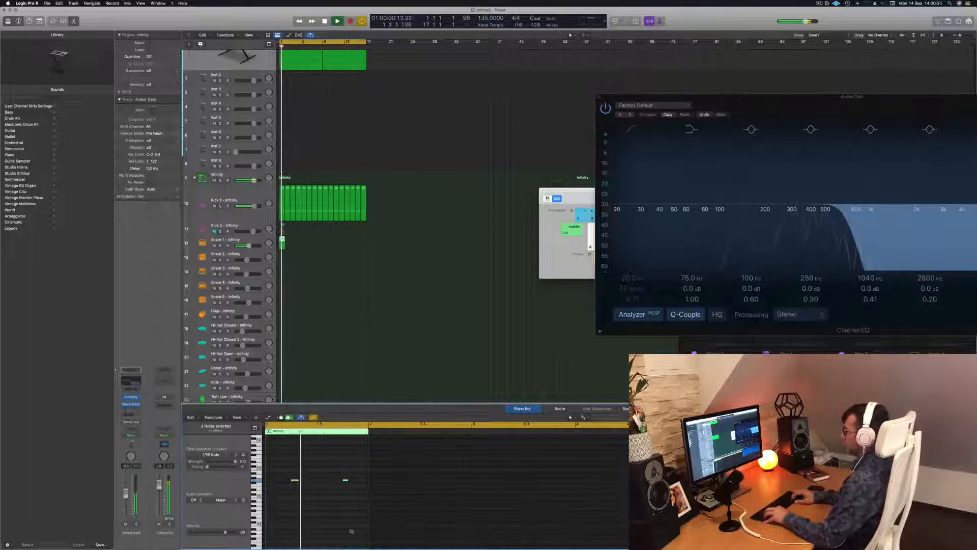
pyautogui.hotkey('alt', 'Up')
pyautogui.press('space')
pyautogui.press('space')
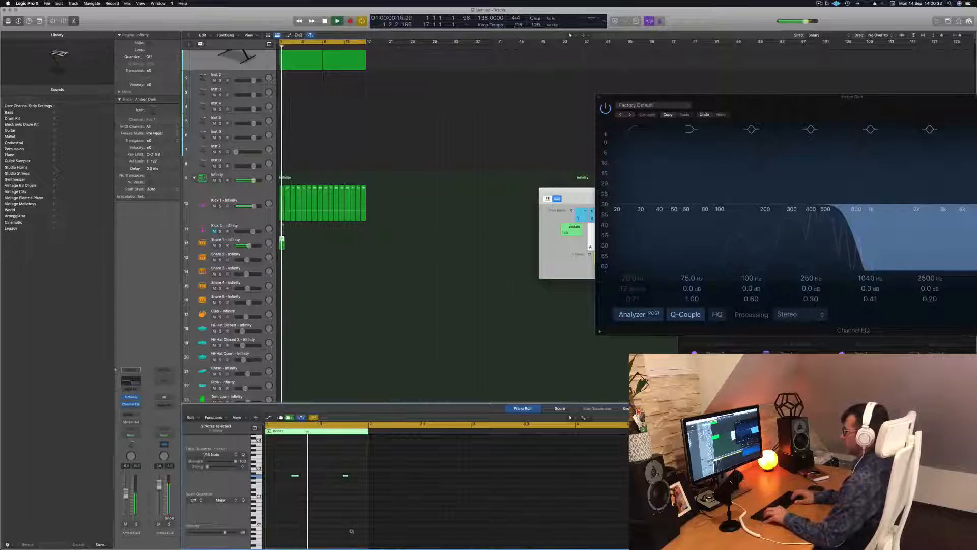
pyautogui.hotkey('alt', 'Down')
pyautogui.press('space')
pyautogui.press('space')
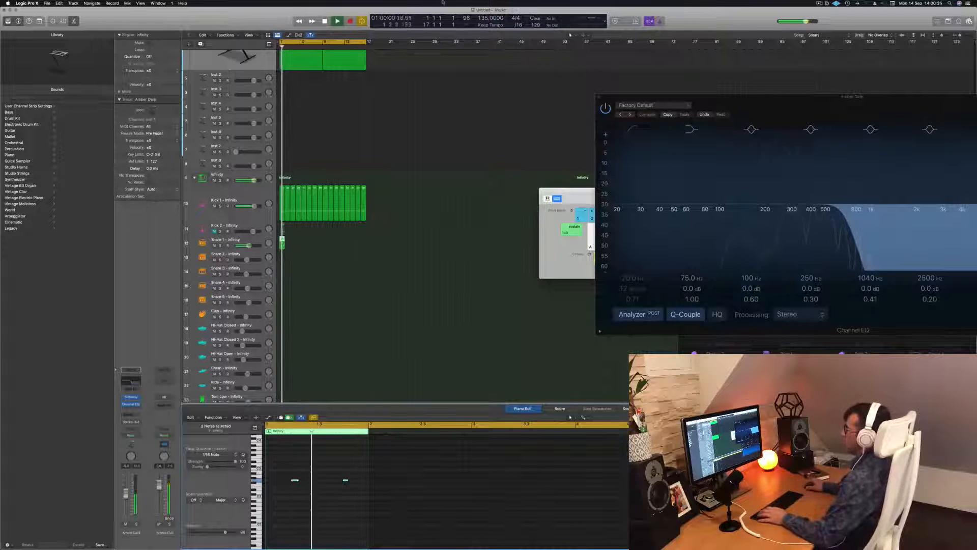
# Step: Repeat the one-bar Snare 1 region up to bar 17 and play the beat from the start
pyautogui.moveTo(281, 242); pyautogui.dragTo(328, 248)
pyautogui.press('space')
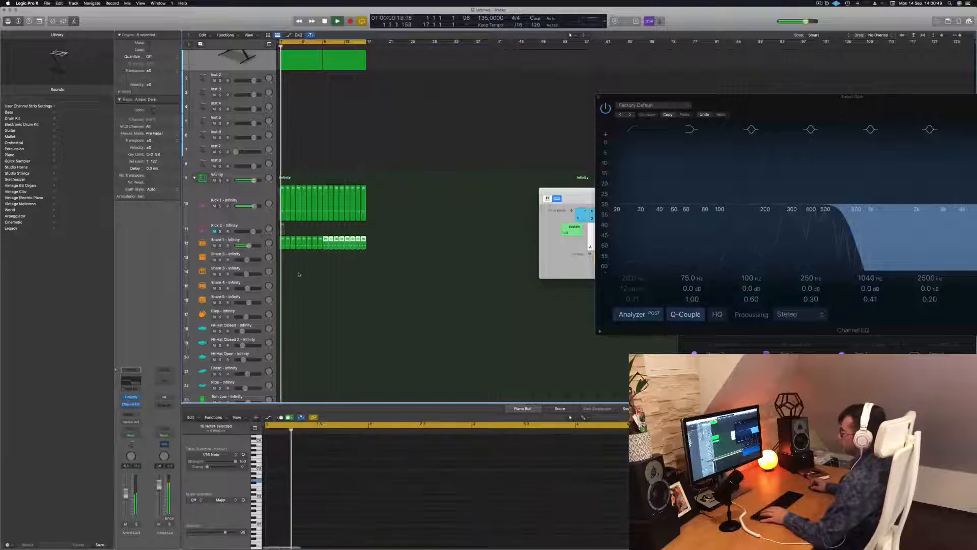
# Step: Copy the first Snare 1 region onto the Hi-Hat Open track at bar 1 while the beat plays
pyautogui.scroll(-1, 298, 272)
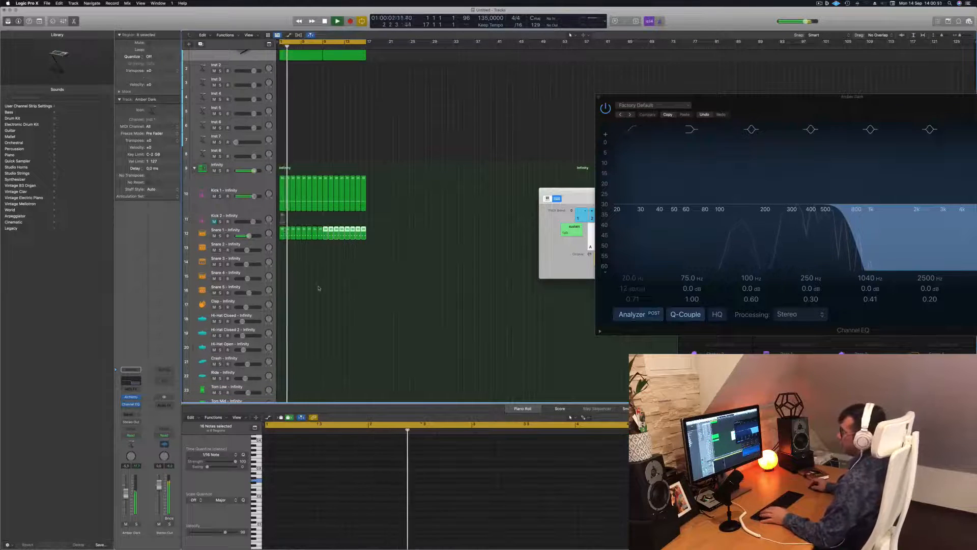
pyautogui.scroll(-2, 300, 243)
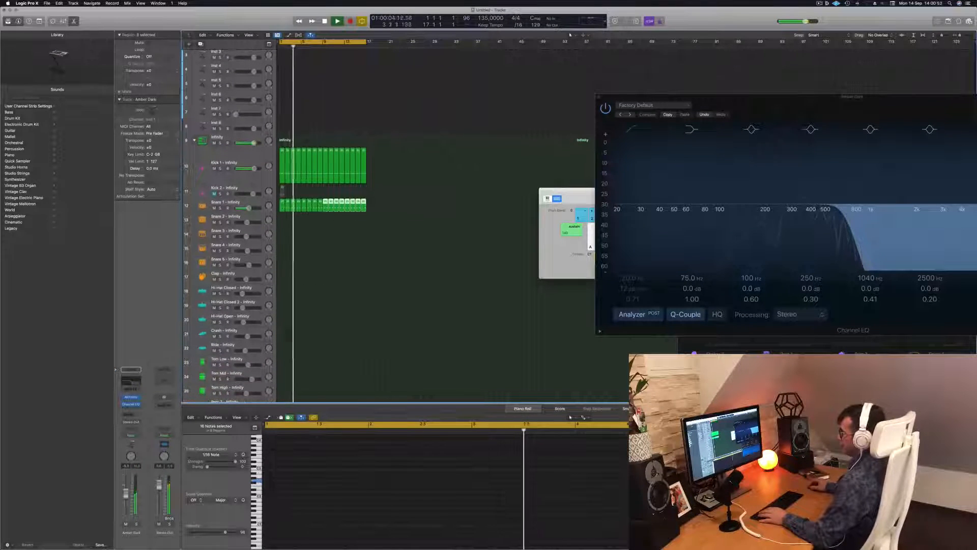
pyautogui.click(281, 204)
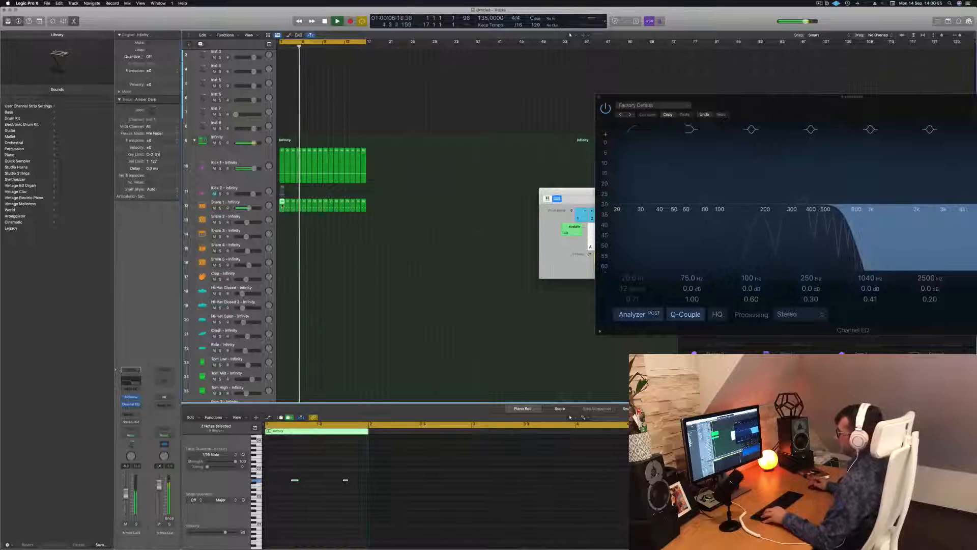
pyautogui.moveTo(281, 205); pyautogui.dragTo(283, 321)
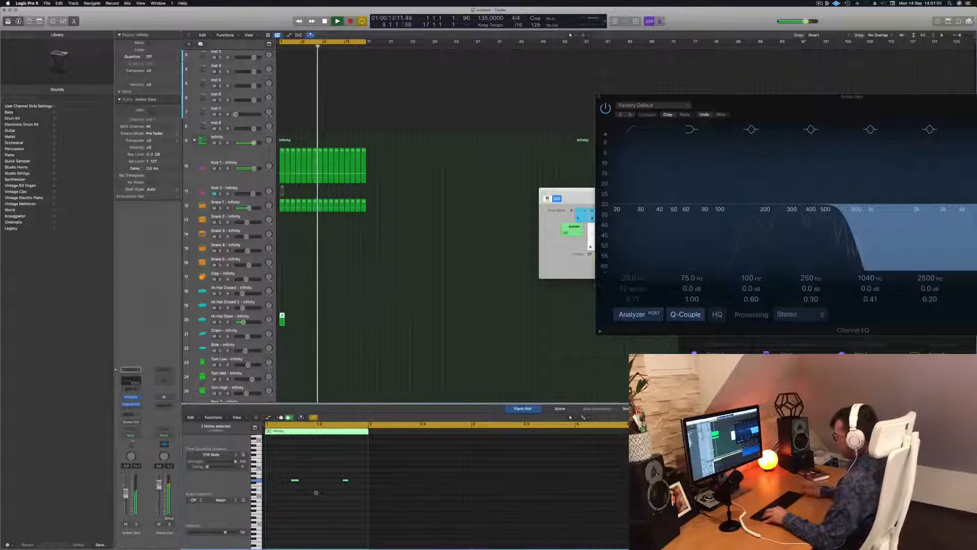
# Step: Duplicate the two Hi-Hat Open notes into four evenly spaced off-beat notes in the one-bar region and play the beat
pyautogui.moveTo(296, 482); pyautogui.dragTo(286, 482)
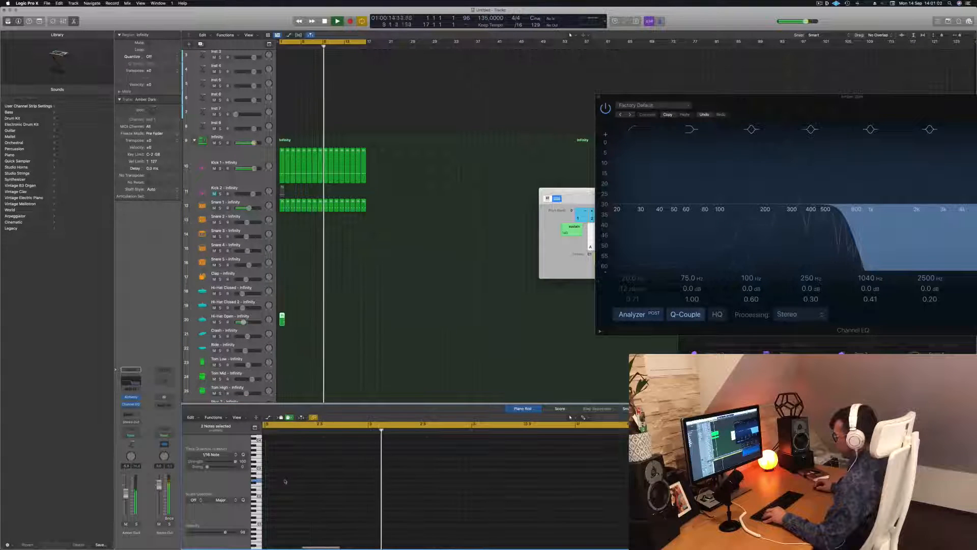
pyautogui.click(276, 315)
pyautogui.click(282, 319)
pyautogui.press('space')
pyautogui.moveTo(289, 470); pyautogui.dragTo(348, 504)
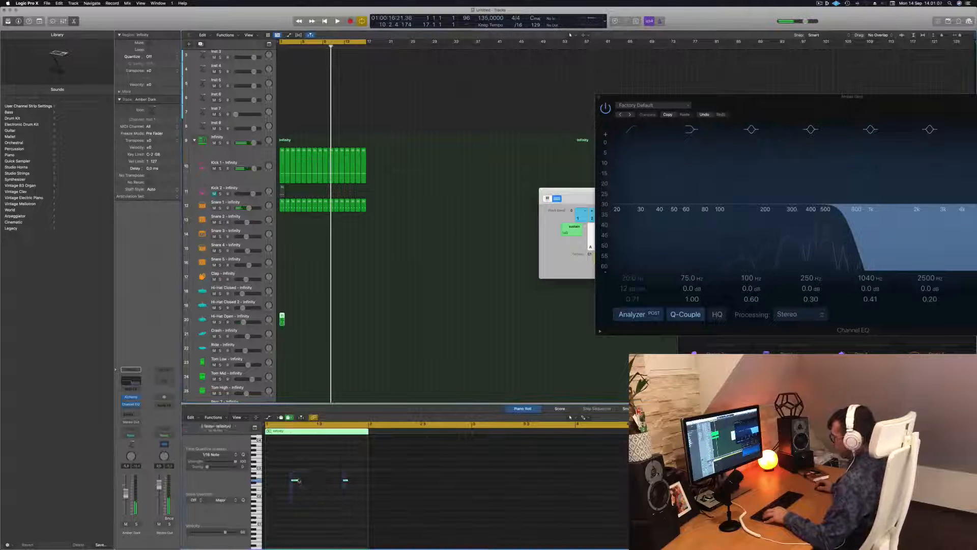
pyautogui.moveTo(295, 481)
pyautogui.mouseDown()
pyautogui.moveTo(279, 482)
pyautogui.moveTo(310, 486)
pyautogui.mouseUp()
pyautogui.press('space')
pyautogui.press('space')
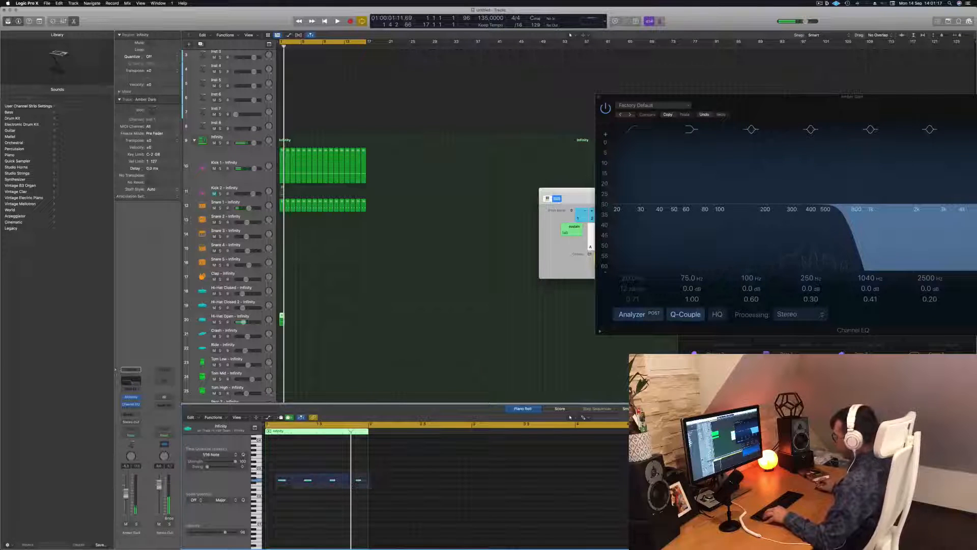
# Step: Raise the four Hi-Hat Open notes in pitch, trying slightly lower and higher pitches during playback
pyautogui.moveTo(371, 490); pyautogui.dragTo(370, 488)
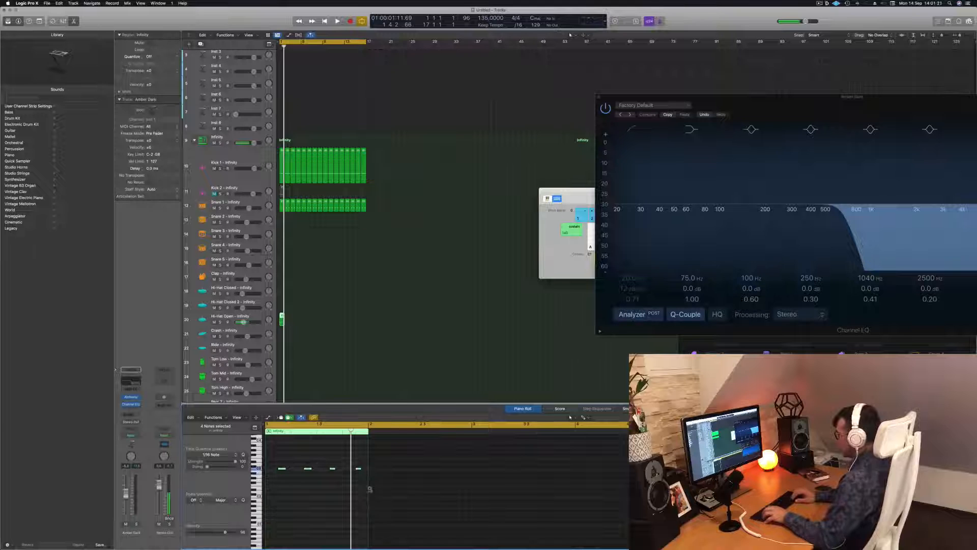
pyautogui.press('space')
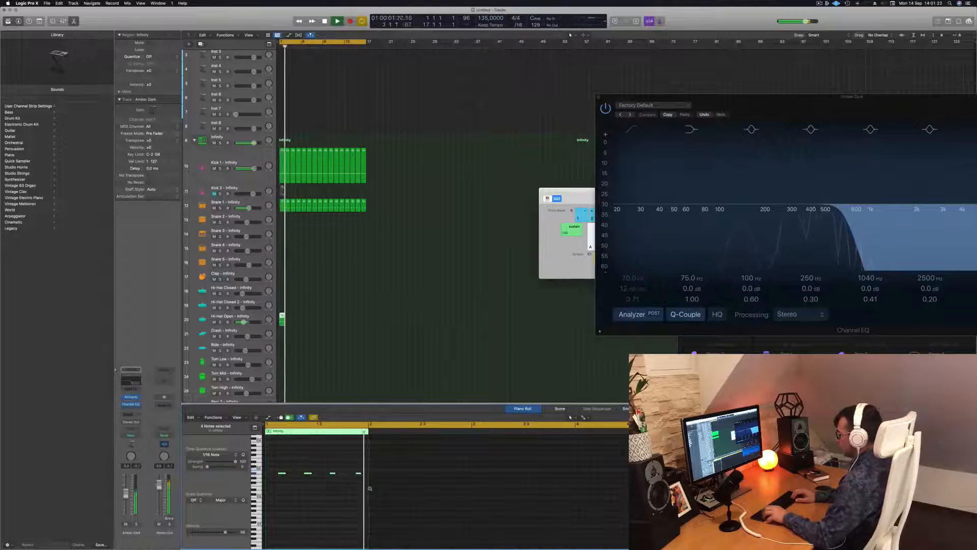
pyautogui.hotkey('alt', 'Down')
pyautogui.hotkey('alt', 'Down')
pyautogui.press('space')
pyautogui.press('space')
pyautogui.hotkey('alt', 'Up')
pyautogui.hotkey('alt', 'Up')
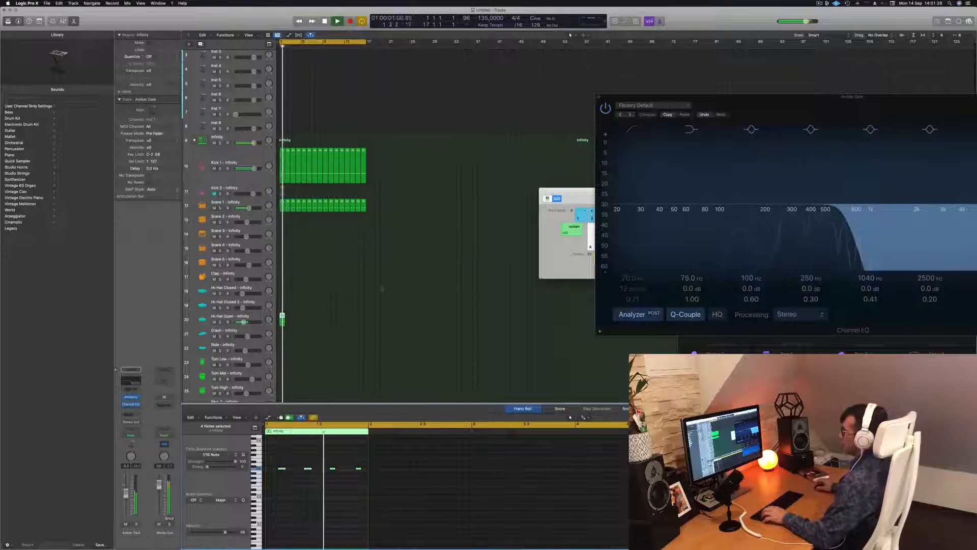
# Step: Repeat the one-bar Hi-Hat Open region up to bar 17 and select the Hi-Hat Open track
pyautogui.moveTo(284, 319); pyautogui.dragTo(325, 322)
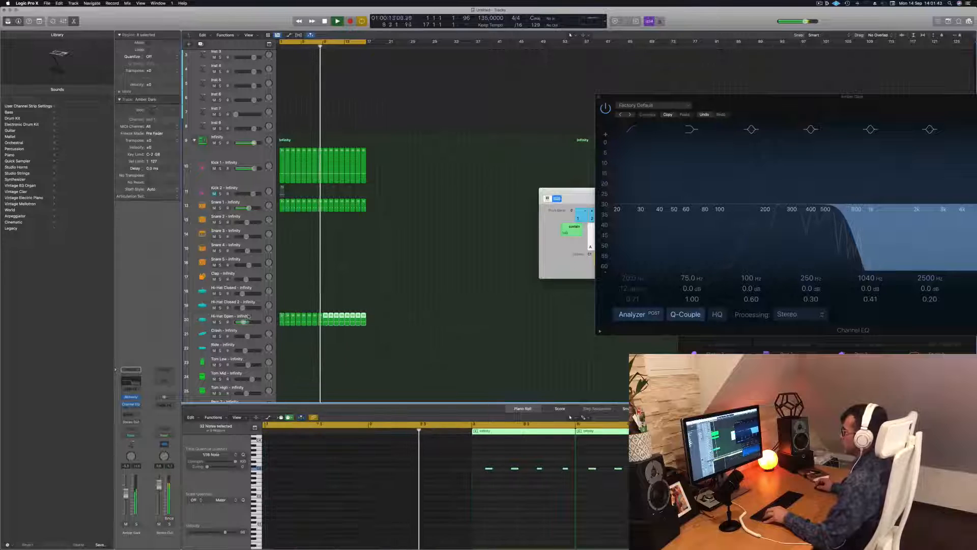
pyautogui.click(248, 316)
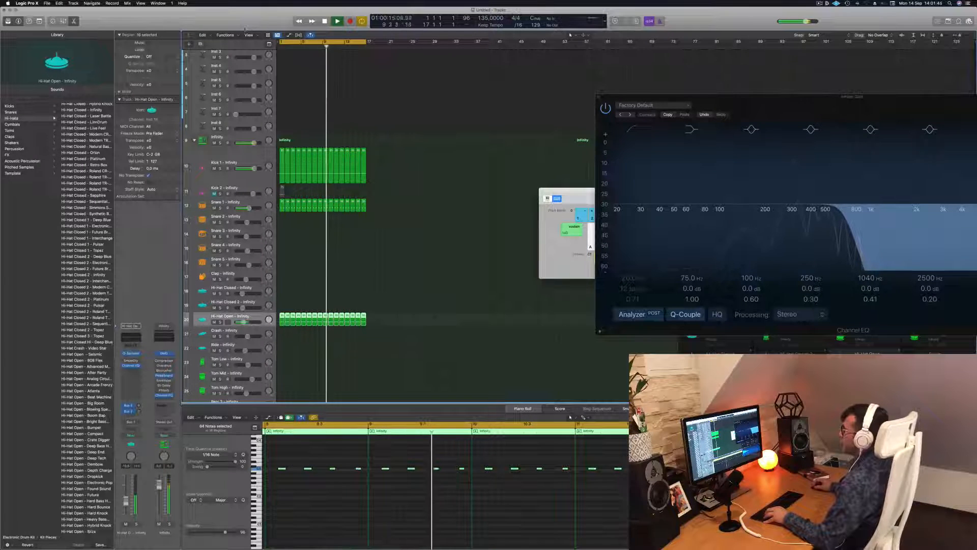
# Step: Show the toolbar, turn on track zoom for the selected track, and shrink the track heights to fit more tracks
pyautogui.click(39, 21)
pyautogui.click(113, 37)
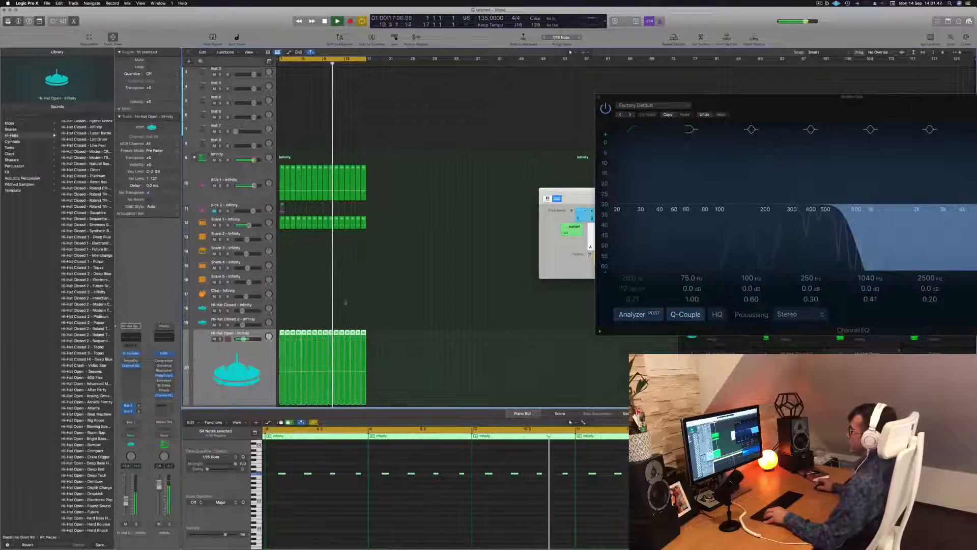
pyautogui.scroll(-3, 319, 276)
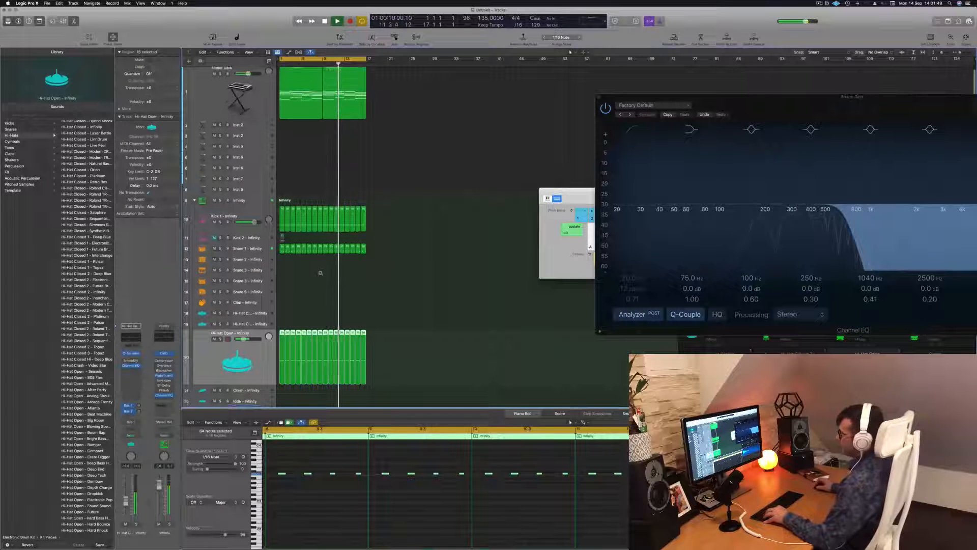
pyautogui.scroll(-2, 320, 273)
pyautogui.scroll(-2, 324, 249)
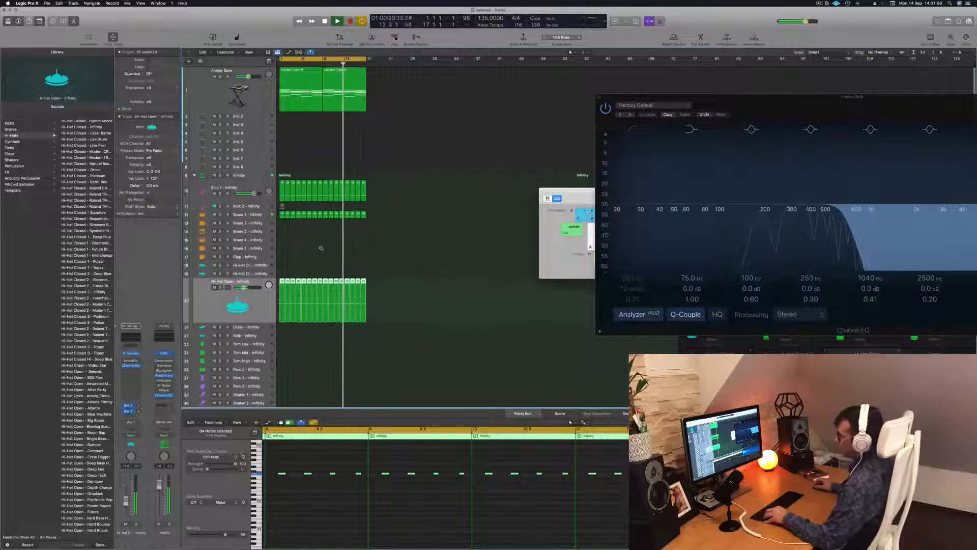
pyautogui.click(340, 224)
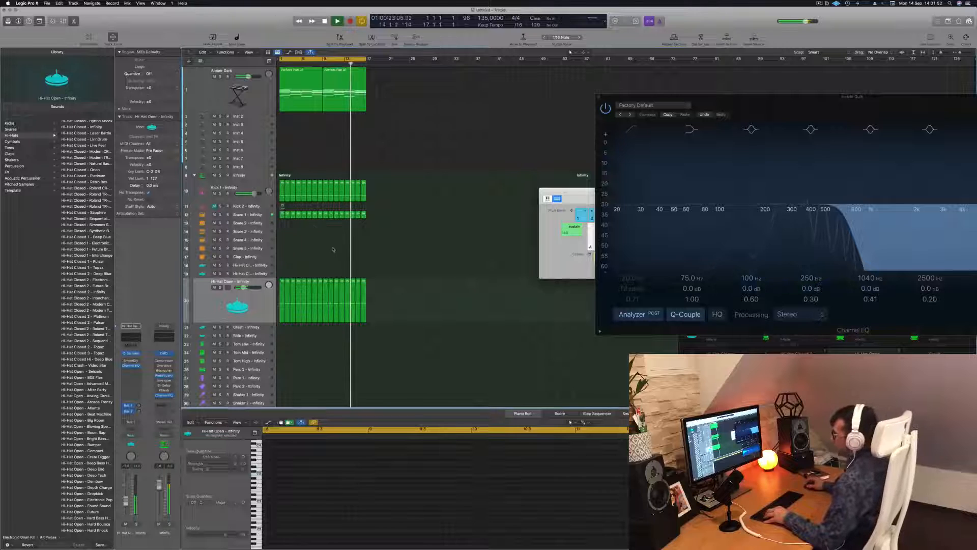
# Step: Copy the first Snare 1 region onto the Tom Low track at bar 1
pyautogui.scroll(-1, 390, 277)
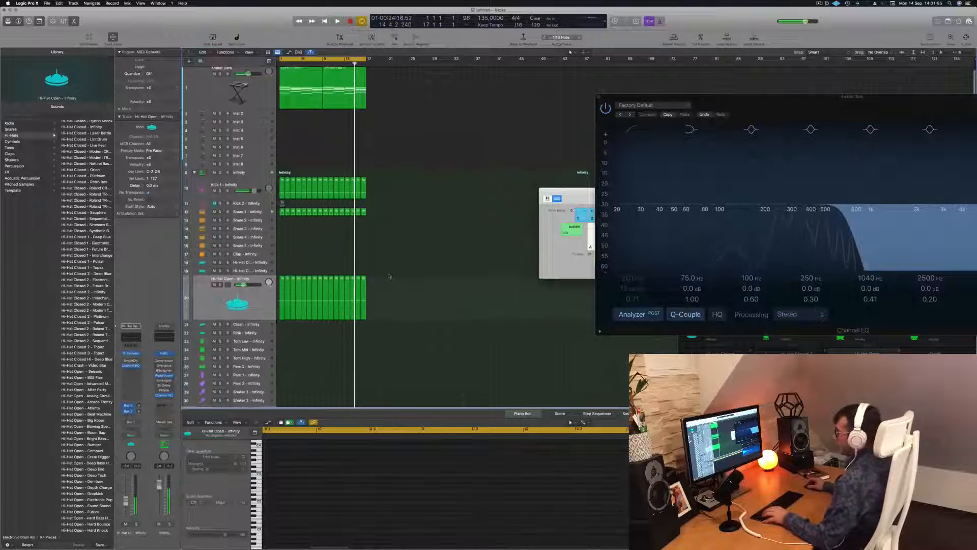
pyautogui.scroll(-2, 390, 277)
pyautogui.click(282, 202)
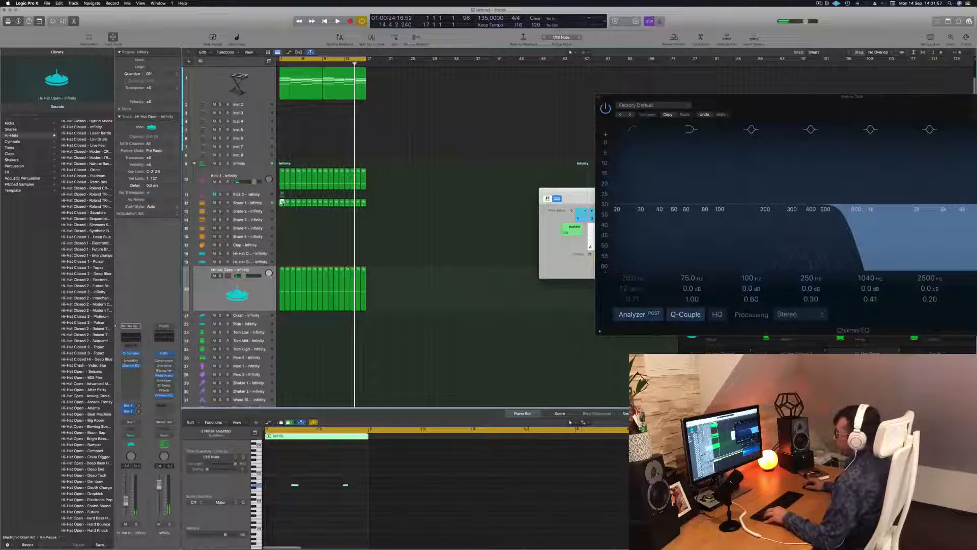
pyautogui.moveTo(282, 203); pyautogui.dragTo(282, 332)
# Step: Lower the Tom Low notes in pitch, delete the first one, move the other towards the bar's end, and play the beat
pyautogui.moveTo(273, 474); pyautogui.dragTo(387, 508)
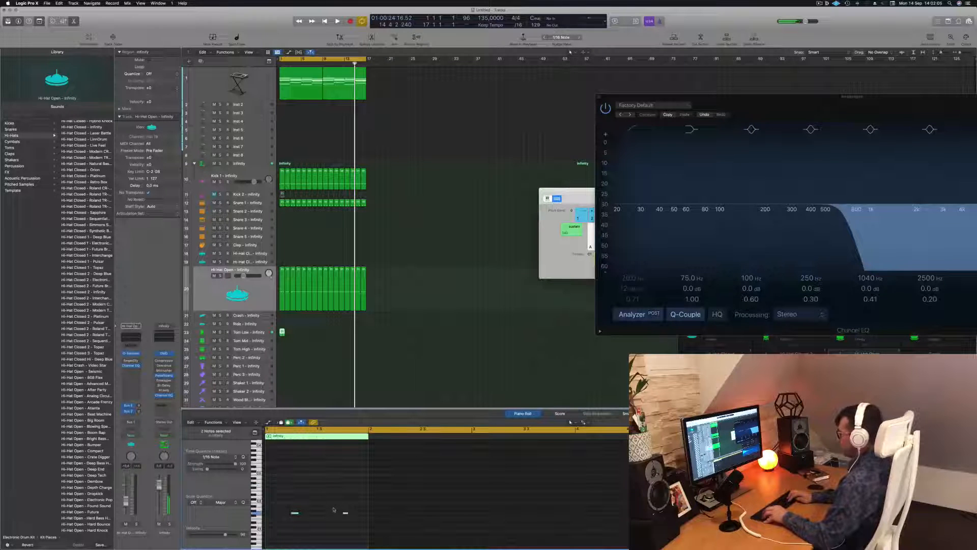
pyautogui.moveTo(332, 501); pyautogui.dragTo(282, 525)
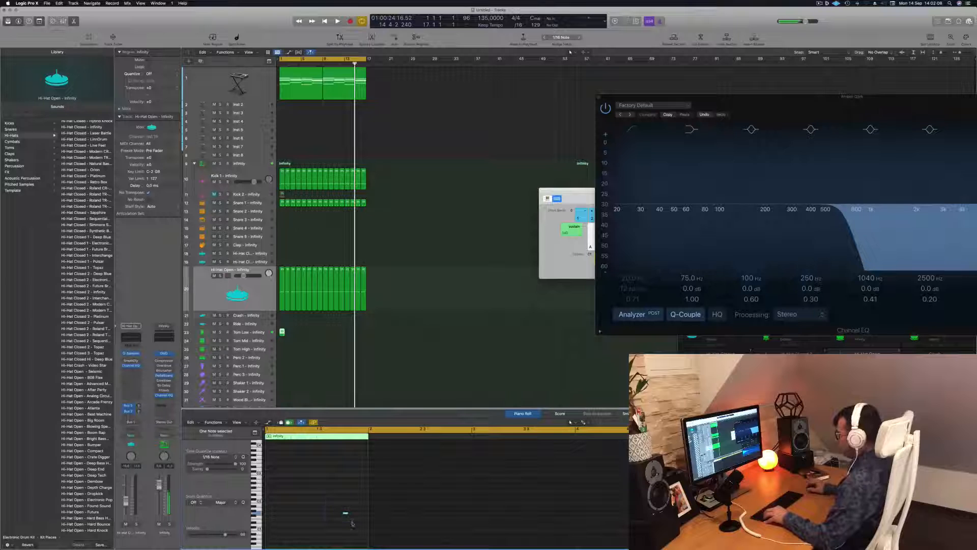
pyautogui.press('space')
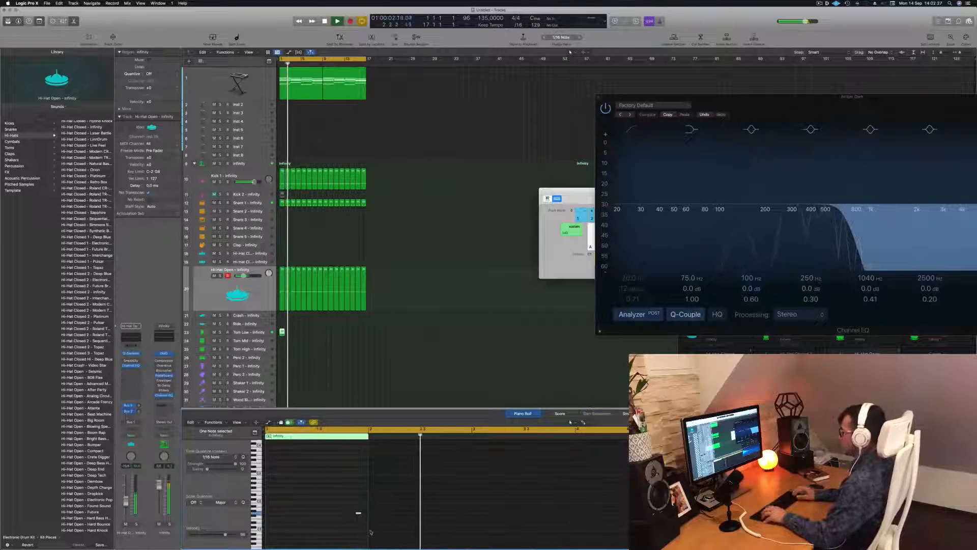
# Step: Repeat the one-bar Tom Low region up to bar 17 and select the Snare 1 track
pyautogui.moveTo(282, 332); pyautogui.dragTo(324, 336)
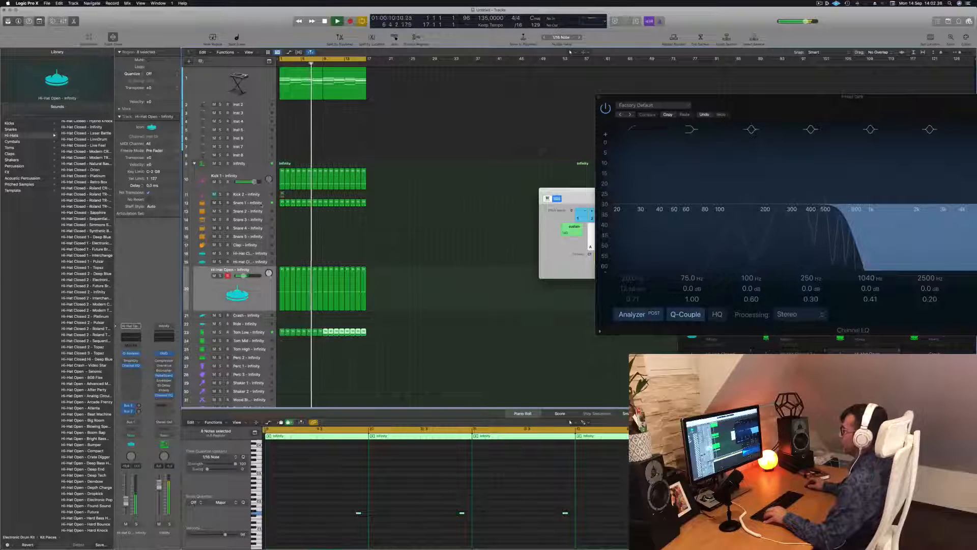
pyautogui.click(257, 202)
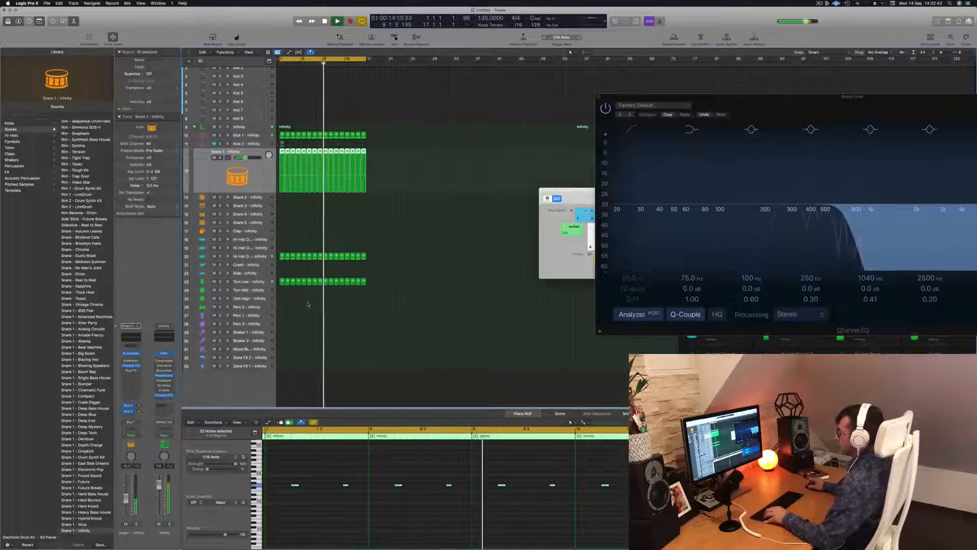
# Step: Copy the first Hi-Hat Open region onto the first Hi-Hat Closed track at bar 1
pyautogui.scroll(1, 295, 280)
pyautogui.click(282, 264)
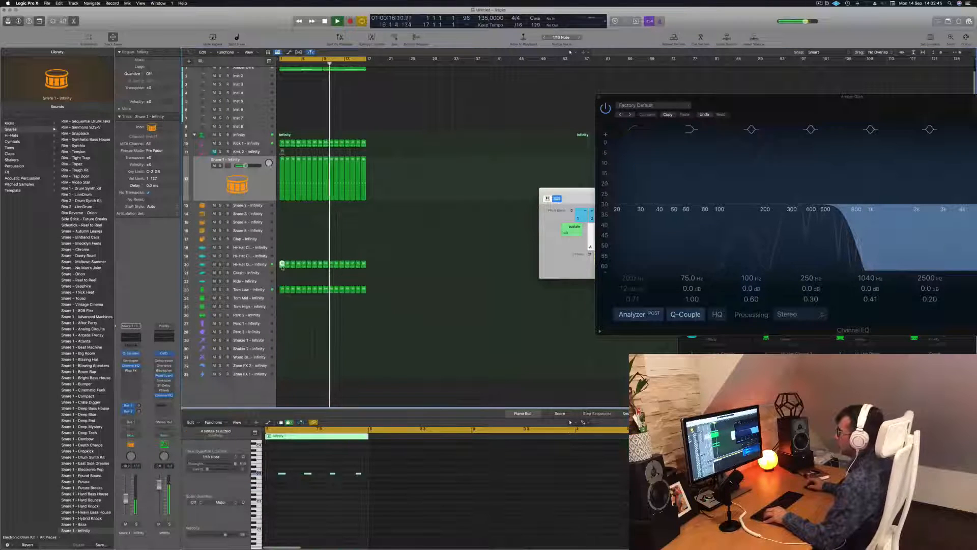
pyautogui.moveTo(282, 266); pyautogui.dragTo(282, 248)
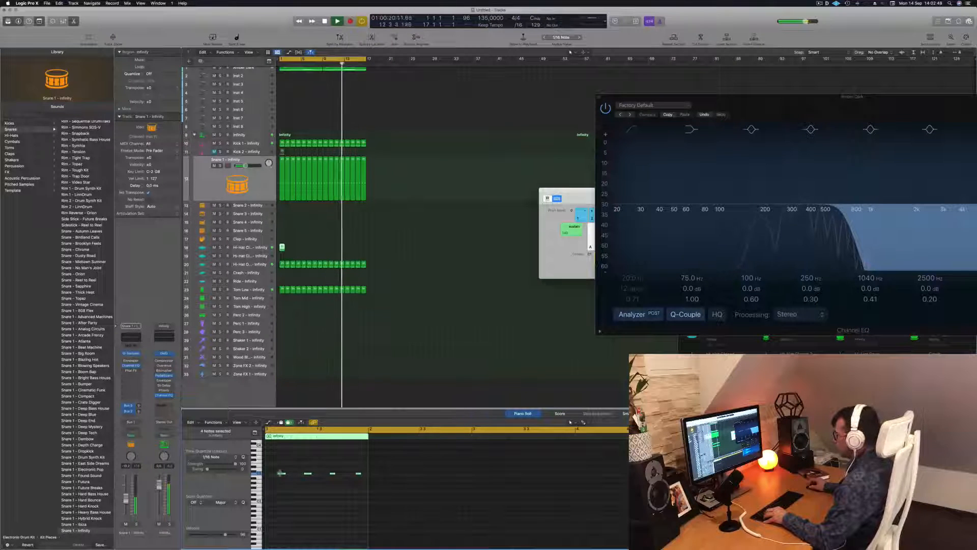
# Step: Duplicate the four Hi-Hat Closed notes to fill the one-bar region with a steady run of sixteenth notes
pyautogui.moveTo(283, 473); pyautogui.dragTo(485, 493)
pyautogui.scroll(5, 270, 474)
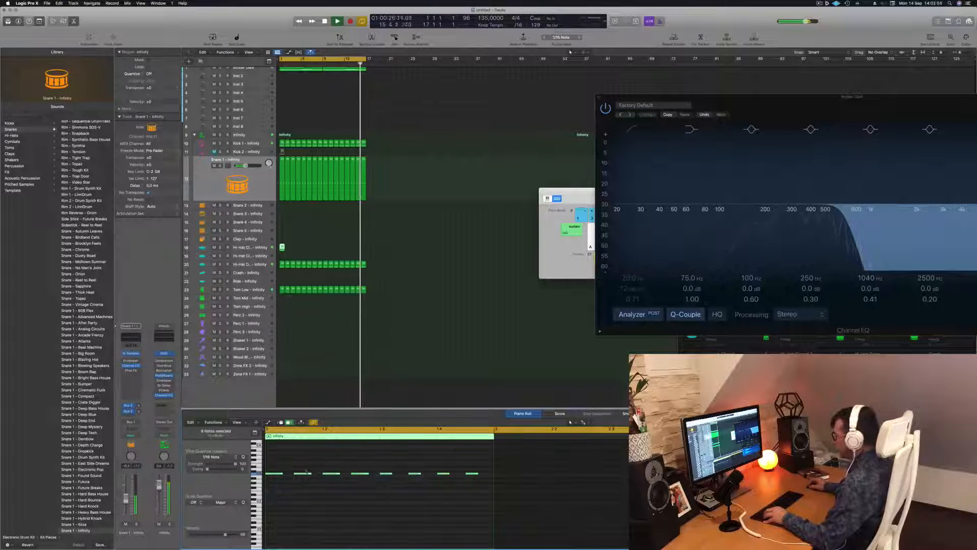
pyautogui.moveTo(282, 475)
pyautogui.mouseDown()
pyautogui.moveTo(273, 475)
pyautogui.moveTo(284, 475)
pyautogui.mouseUp()
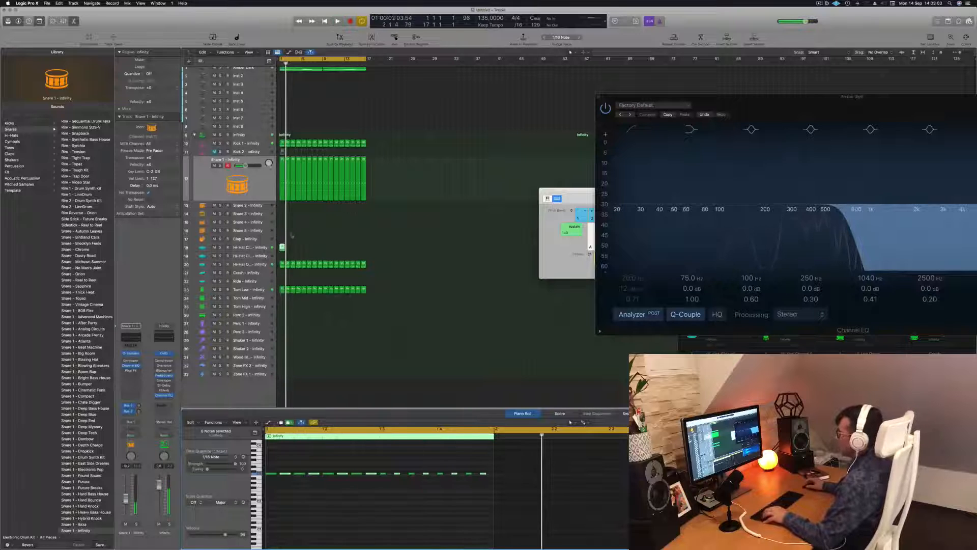
# Step: Repeat the one-bar Hi-Hat Closed region up to bar 17, play the beat, and select the Hi-Hat Closed track
pyautogui.moveTo(282, 249); pyautogui.dragTo(341, 251)
pyautogui.keyDown('shift'); pyautogui.click(283, 250); pyautogui.keyUp('shift')
pyautogui.scroll(3, 282, 249)
pyautogui.scroll(-3, 283, 248)
pyautogui.moveTo(400, 250)
pyautogui.mouseDown()
pyautogui.moveTo(292, 247)
pyautogui.moveTo(397, 252)
pyautogui.mouseUp()
pyautogui.press('space')
pyautogui.scroll(-3, 396, 252)
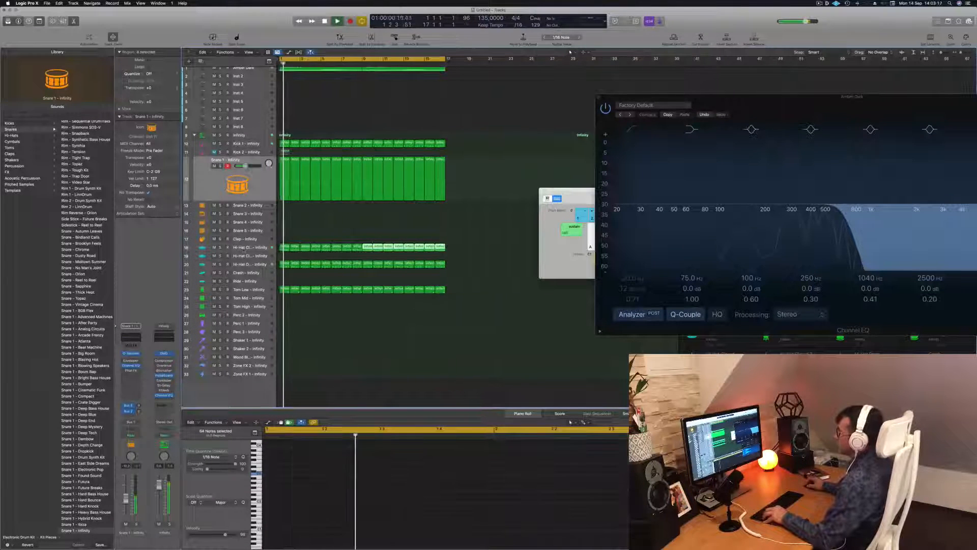
pyautogui.click(248, 247)
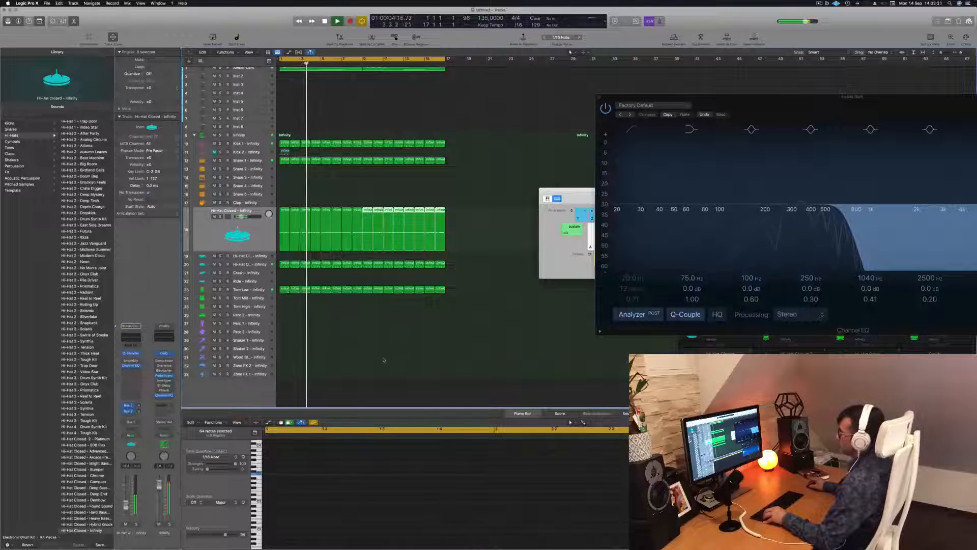
pyautogui.click(336, 342)
# Step: Copy the first Tom Low region onto the Perc 1 track at bar 1 during playback
pyautogui.scroll(-3, 336, 342)
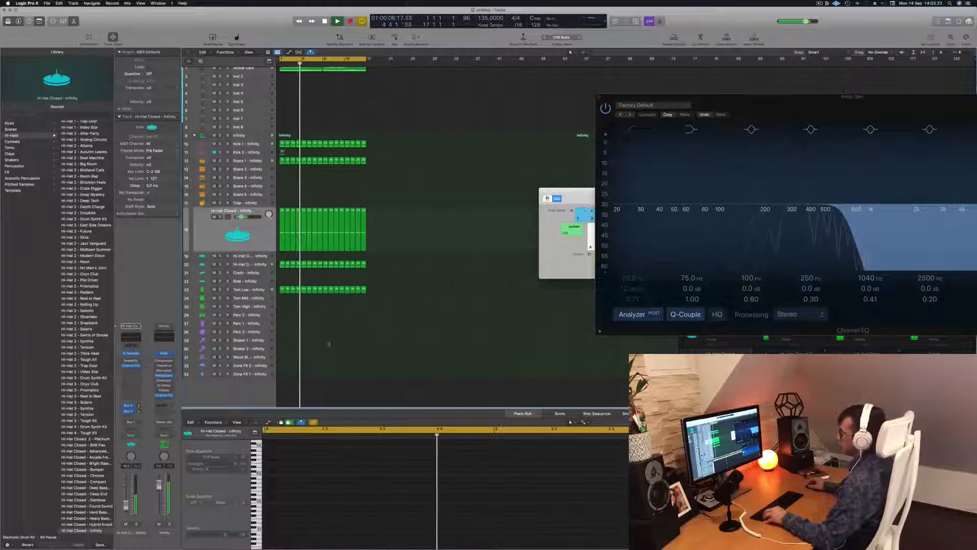
pyautogui.click(282, 289)
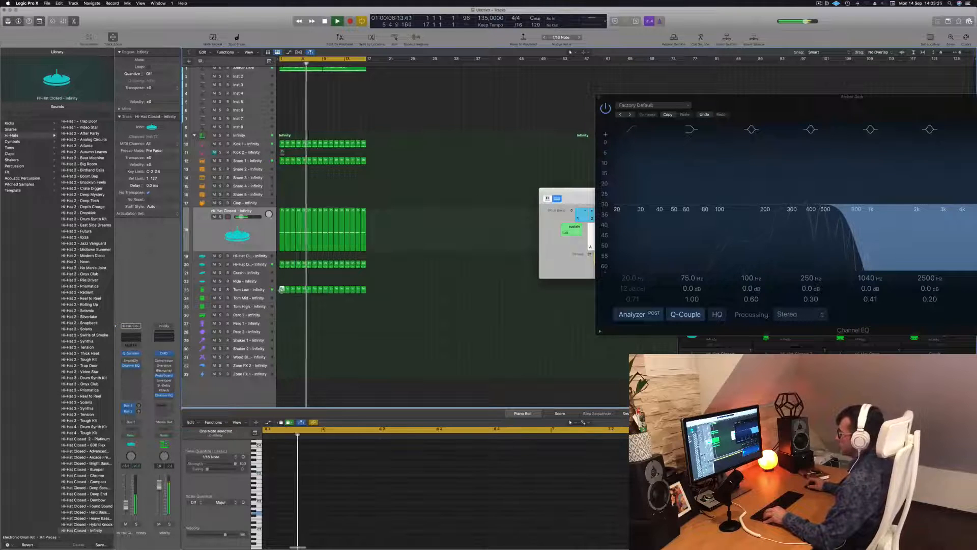
pyautogui.moveTo(282, 289); pyautogui.dragTo(282, 325)
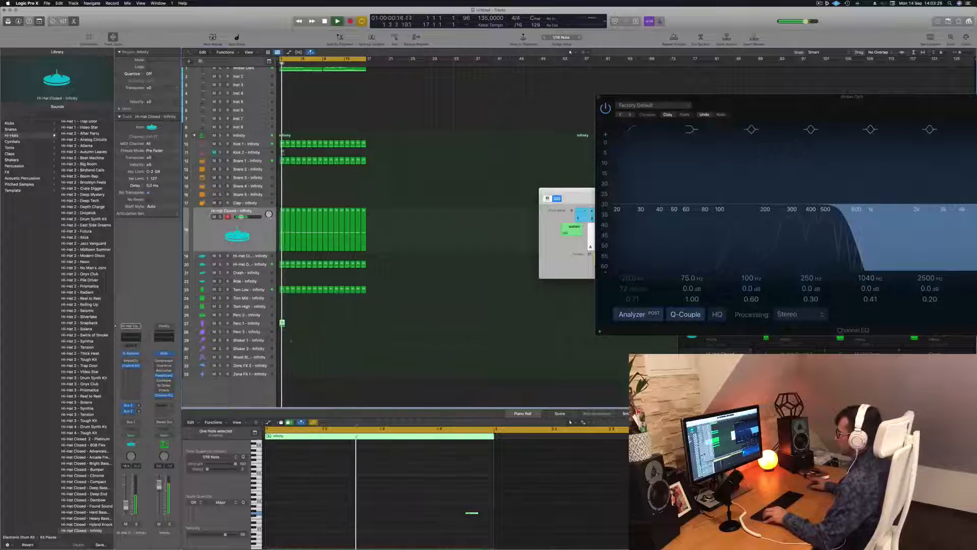
# Step: Move the Perc 1 note to just before beat 2, and copy it to just before beat 4 and onto beat 3
pyautogui.press('space')
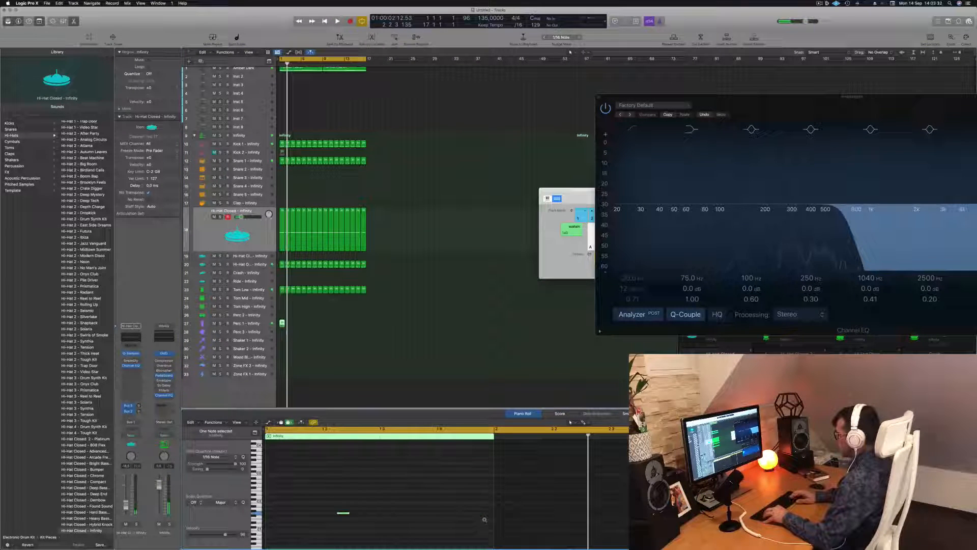
pyautogui.press('space')
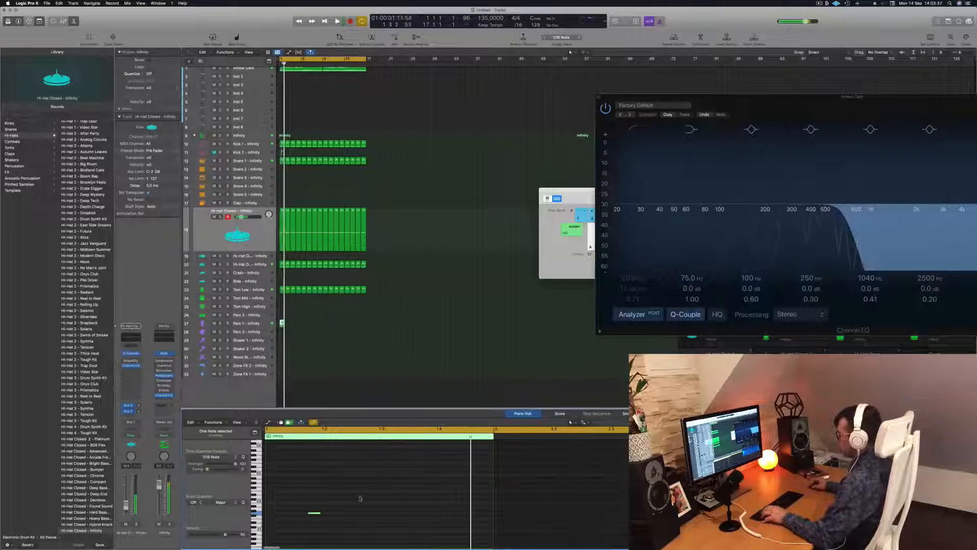
pyautogui.moveTo(314, 514); pyautogui.dragTo(431, 517)
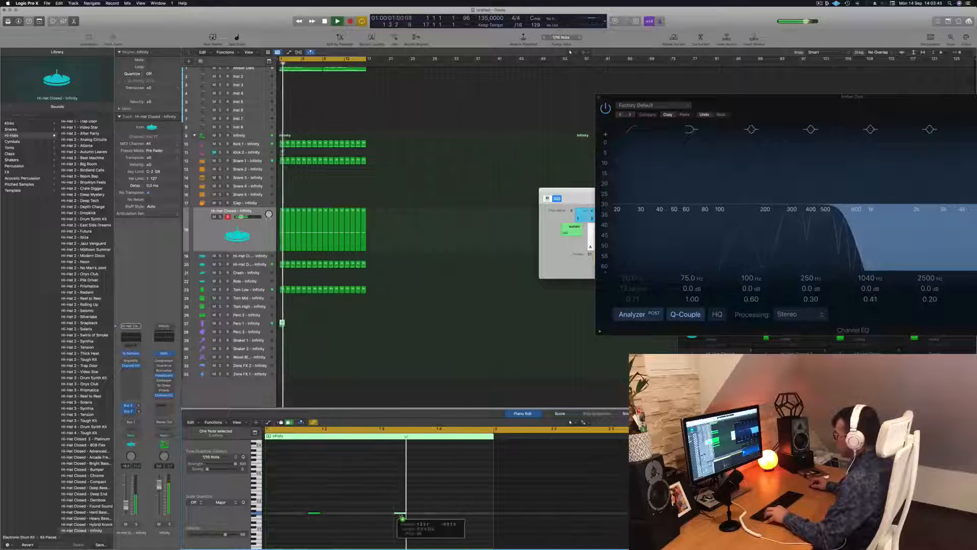
pyautogui.moveTo(430, 515); pyautogui.dragTo(390, 518)
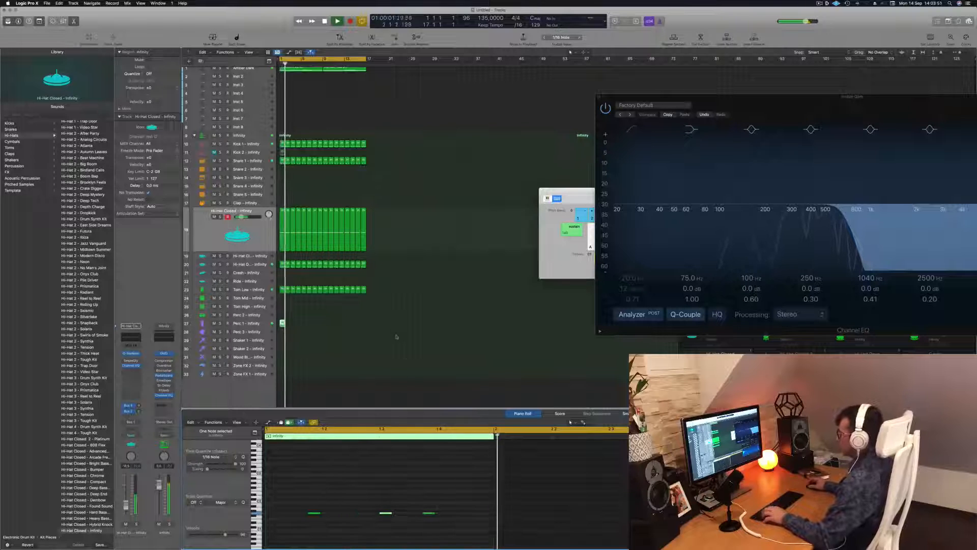
# Step: Repeat the one-bar Perc 1 region up to bar 17 and copy its first region onto the Perc 2 track at bar 1
pyautogui.moveTo(281, 323); pyautogui.dragTo(326, 330)
pyautogui.click(282, 324)
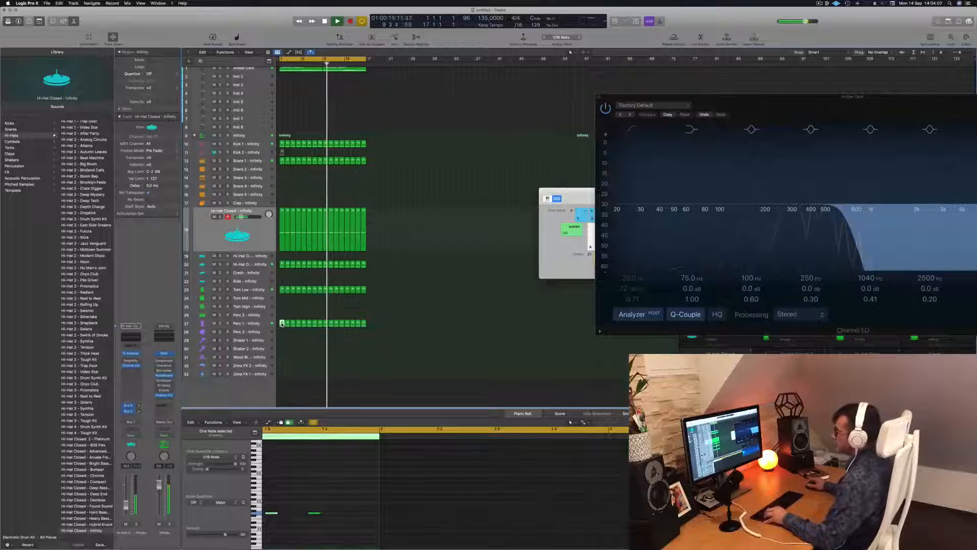
pyautogui.click(283, 317)
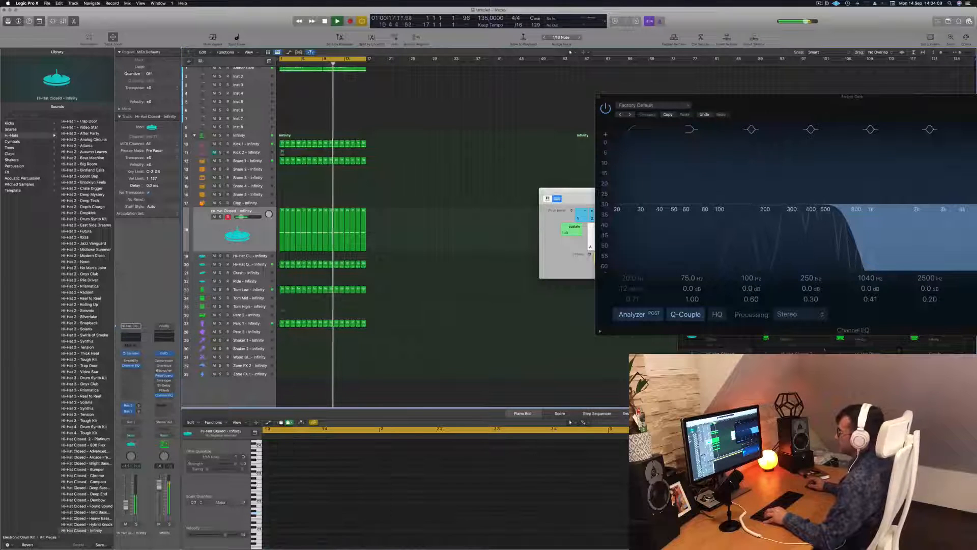
pyautogui.click(282, 322)
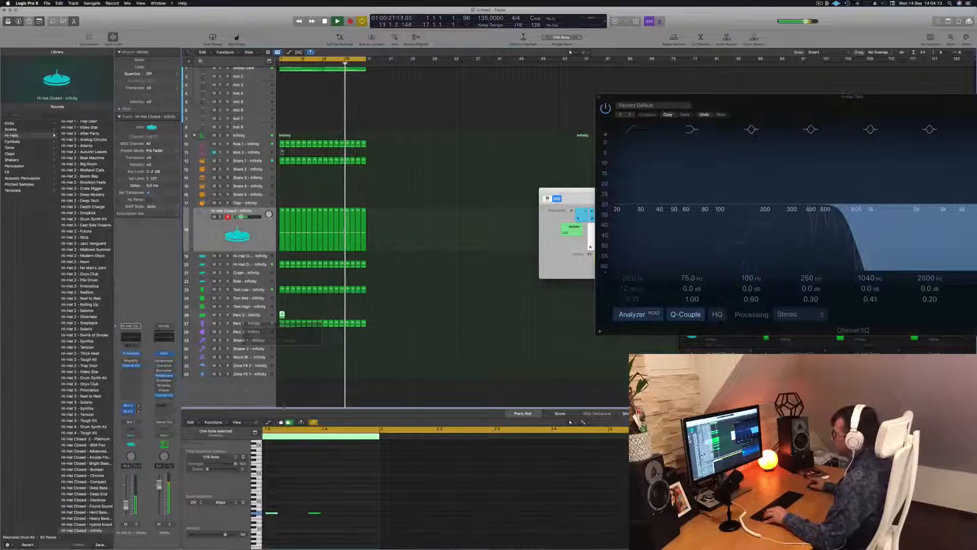
# Step: Rearrange the Perc 2 region's three notes to the last sixteenth before beat 2, beat 4, and the bar's last sixteenth during playback
pyautogui.press('Return')
pyautogui.press('Return')
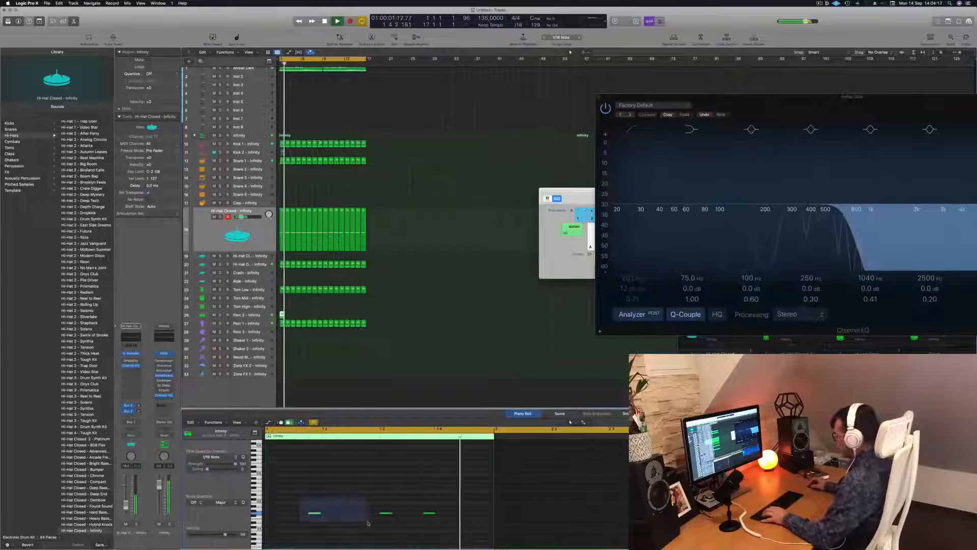
pyautogui.moveTo(375, 503); pyautogui.dragTo(451, 520)
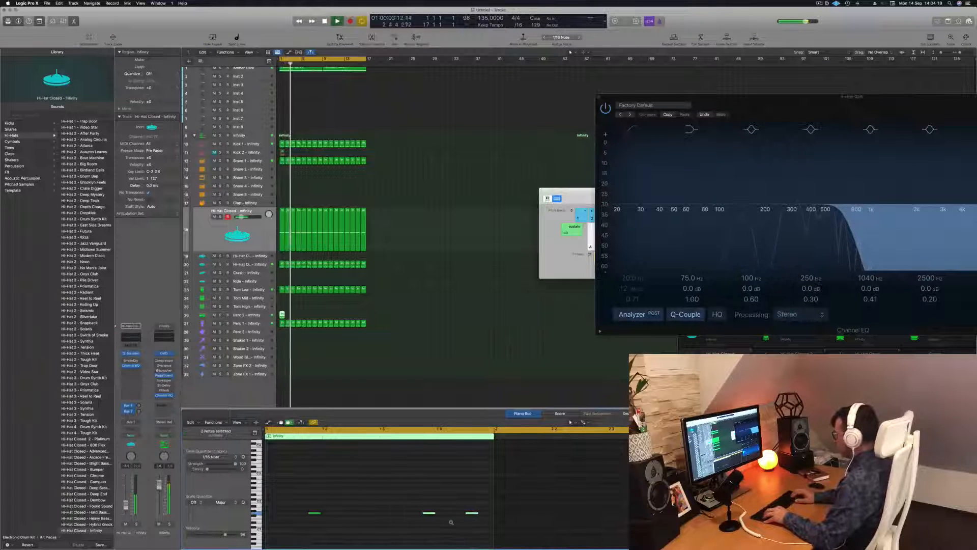
pyautogui.moveTo(366, 504); pyautogui.dragTo(305, 520)
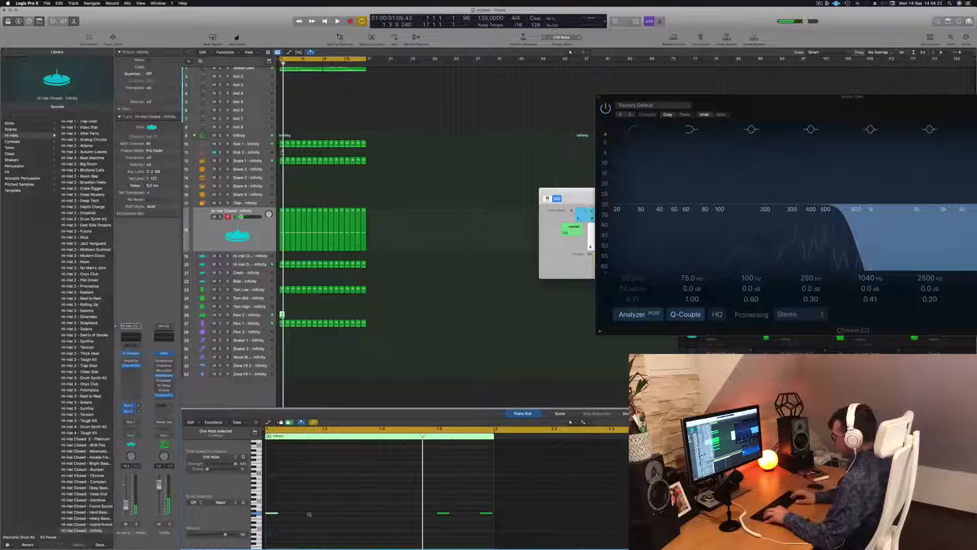
pyautogui.press('space')
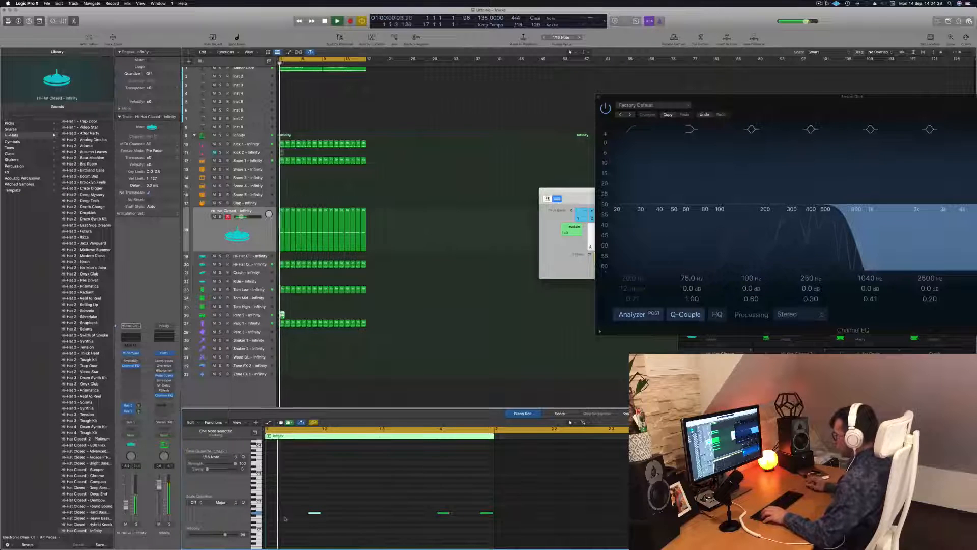
# Step: Select the three Perc 2 notes and transpose them up in semitone steps, replaying from bar 1 to audition each pitch
pyautogui.moveTo(290, 504); pyautogui.dragTo(489, 530)
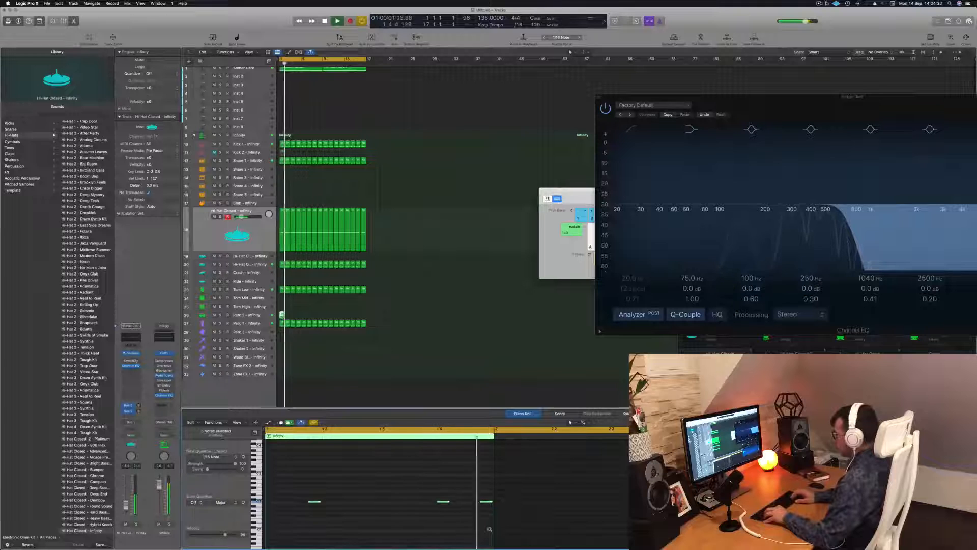
pyautogui.hotkey('alt', 'Up')
pyautogui.hotkey('alt', 'Up')
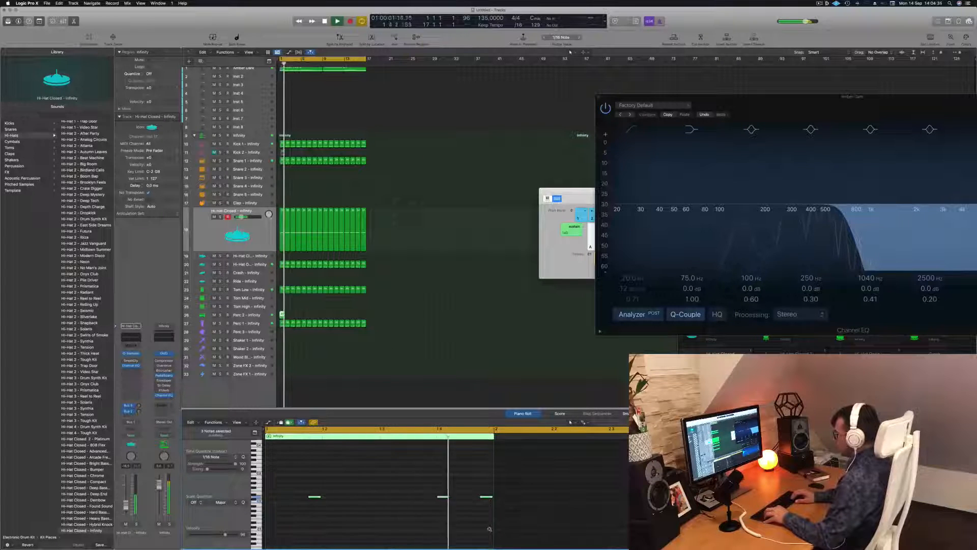
pyautogui.hotkey('alt', 'Up')
pyautogui.press('Return')
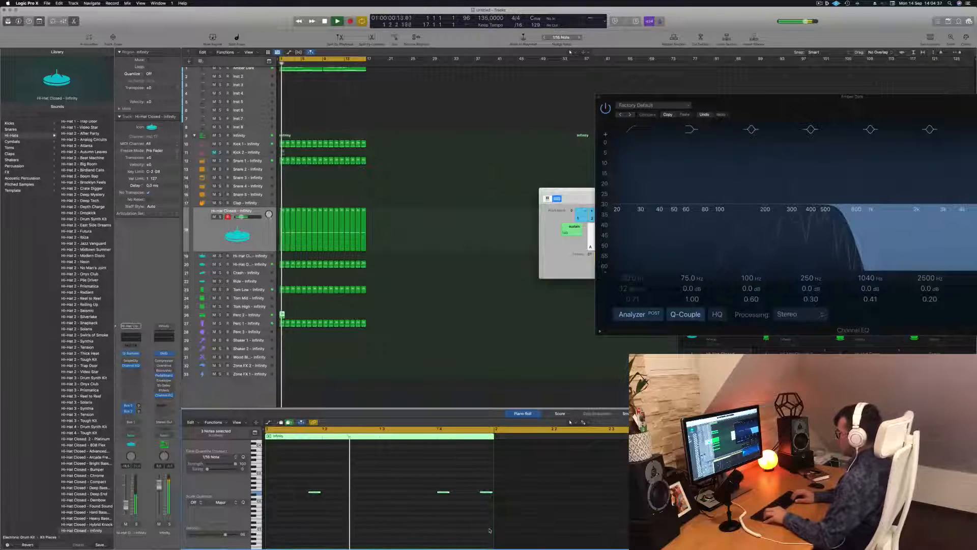
pyautogui.press('Return')
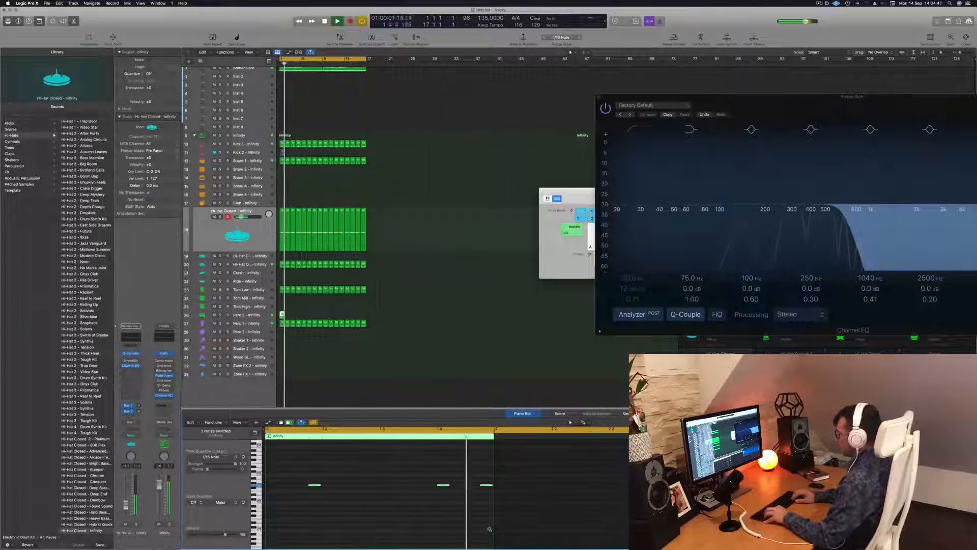
pyautogui.press('Return')
pyautogui.hotkey('alt', 'Up')
pyautogui.press('Return')
pyautogui.hotkey('alt', 'Up')
pyautogui.press('Return')
pyautogui.press('Return')
pyautogui.hotkey('alt', 'Up')
pyautogui.press('space')
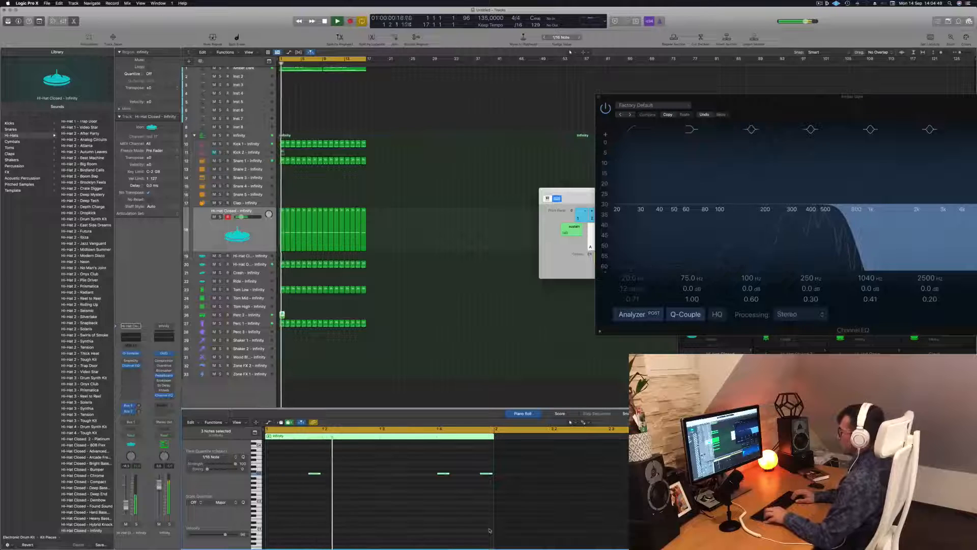
pyautogui.press('Return')
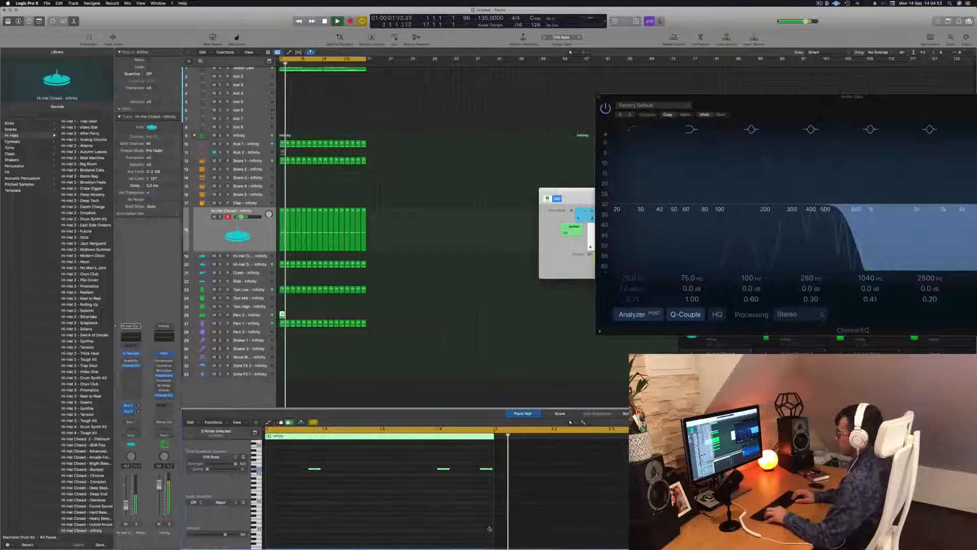
pyautogui.press('Return')
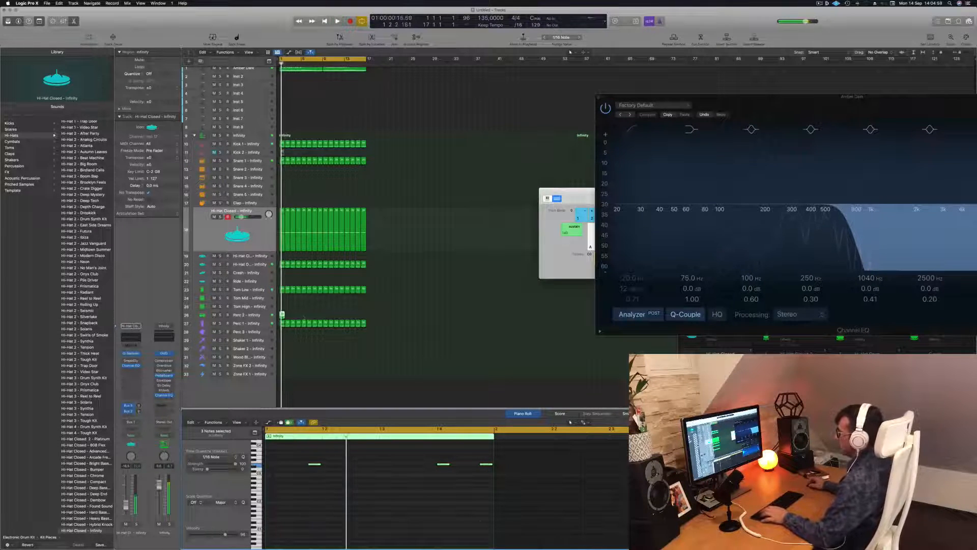
# Step: Move the one-bar Perc 2 region onto the Tom High track at bar 1 and play it back
pyautogui.moveTo(281, 314); pyautogui.dragTo(282, 306)
pyautogui.press('space')
pyautogui.click(305, 480)
pyautogui.press('space')
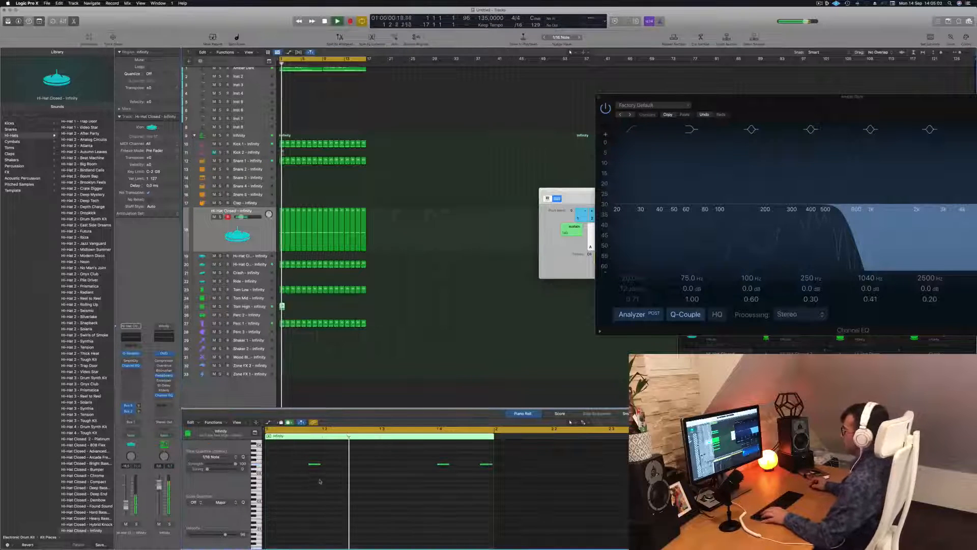
pyautogui.scroll(-2, 315, 479)
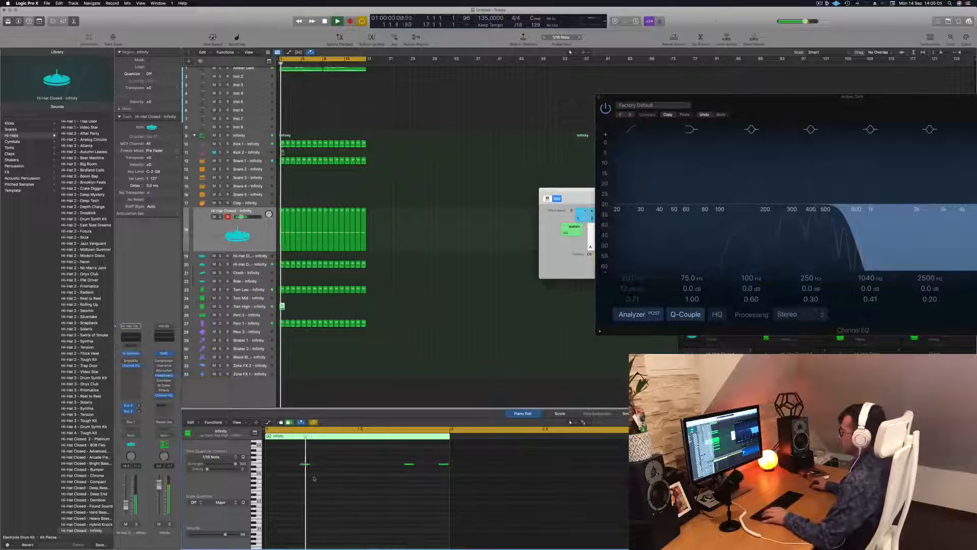
# Step: Select all three notes in the Tom High region and adjust their pitch in semitones, replaying from bar 1
pyautogui.moveTo(294, 456); pyautogui.dragTo(446, 486)
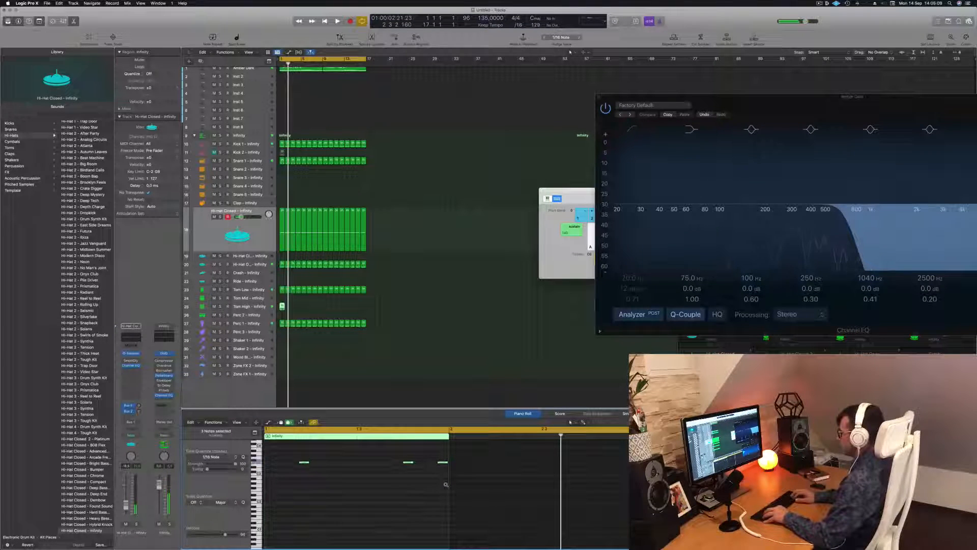
pyautogui.press('space')
pyautogui.press('Return')
pyautogui.hotkey('alt', 'Up')
pyautogui.hotkey('alt', 'Up')
pyautogui.hotkey('alt', 'Up')
pyautogui.hotkey('alt', 'Up')
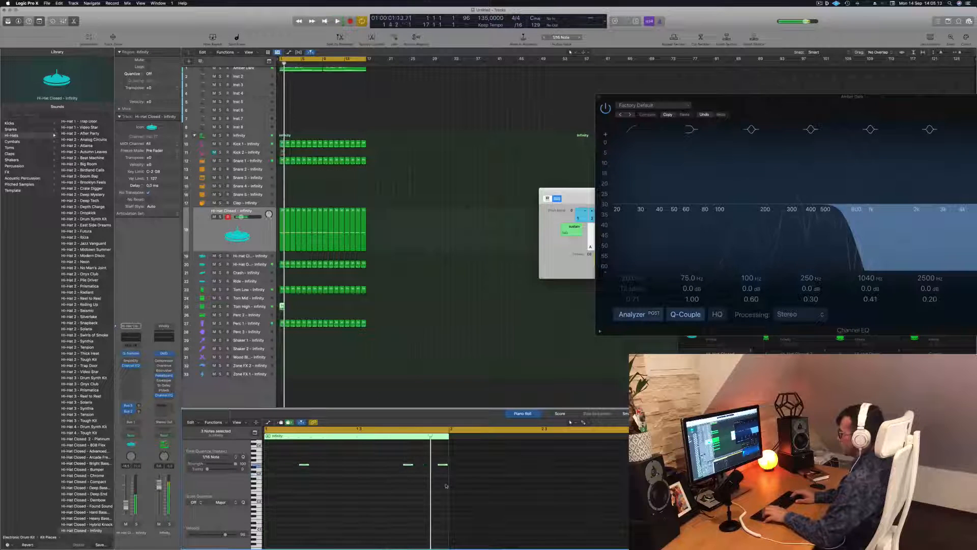
pyautogui.press('Return')
pyautogui.press('Tab')
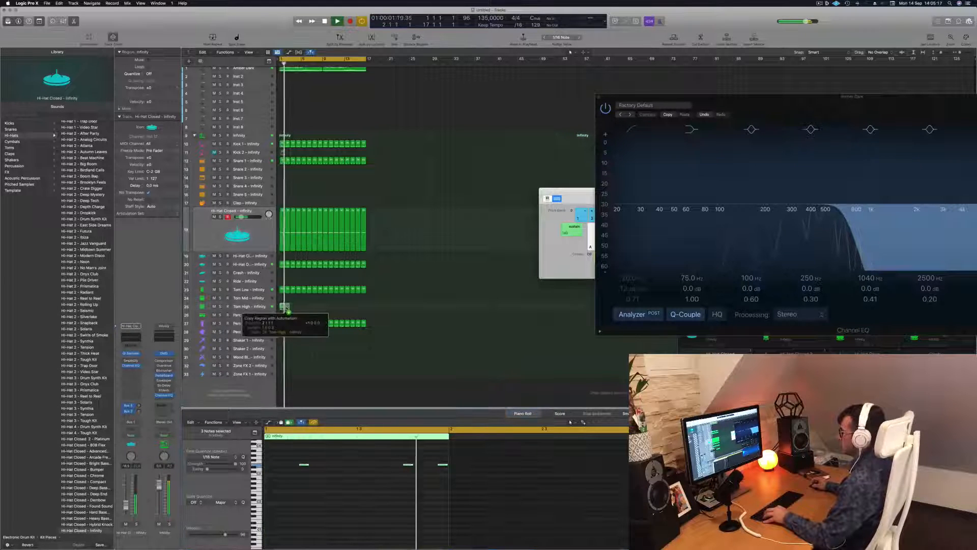
# Step: Repeat the one-bar Tom High region up to bar 17, select the Tom High track and play the beat
pyautogui.press('super+r')
pyautogui.moveTo(283, 306); pyautogui.dragTo(326, 311)
pyautogui.click(249, 306)
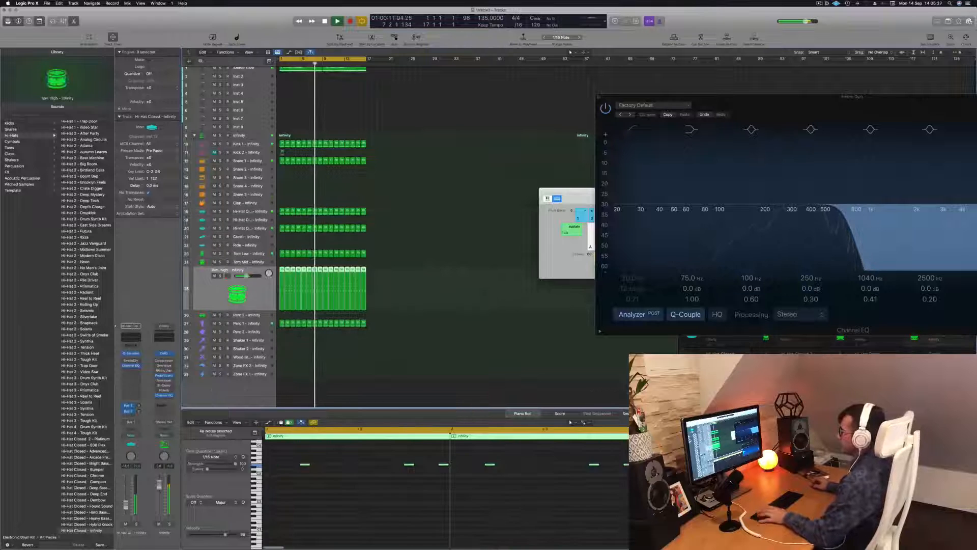
pyautogui.press('Return')
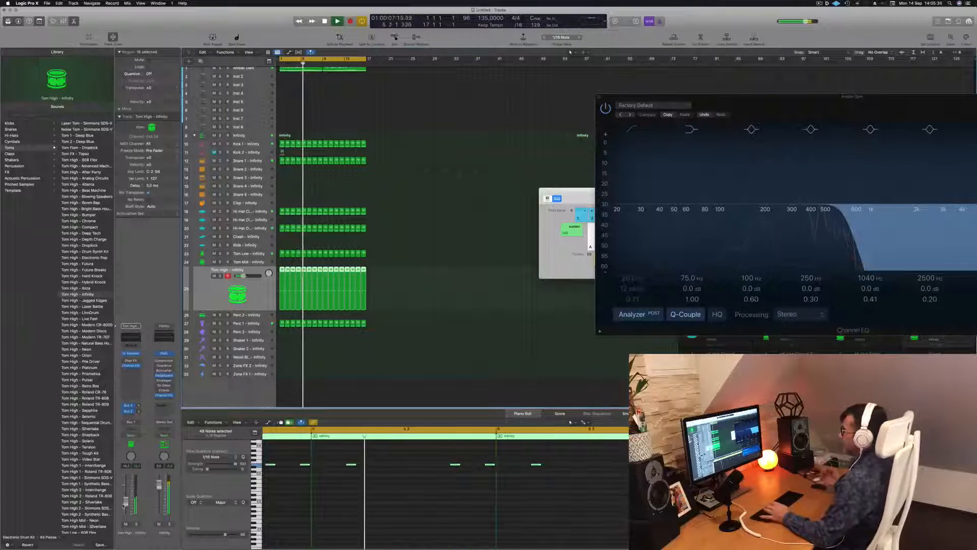
pyautogui.click(395, 342)
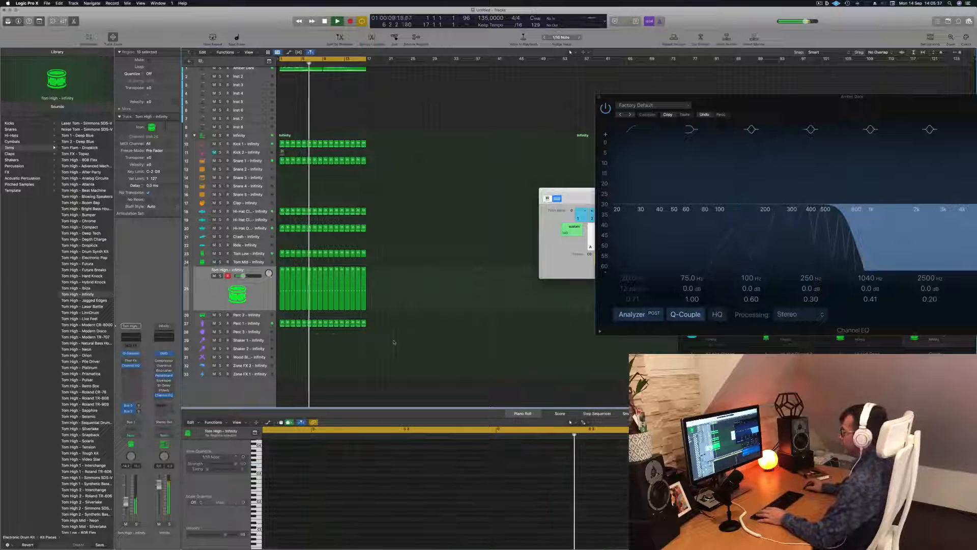
pyautogui.scroll(1, 318, 186)
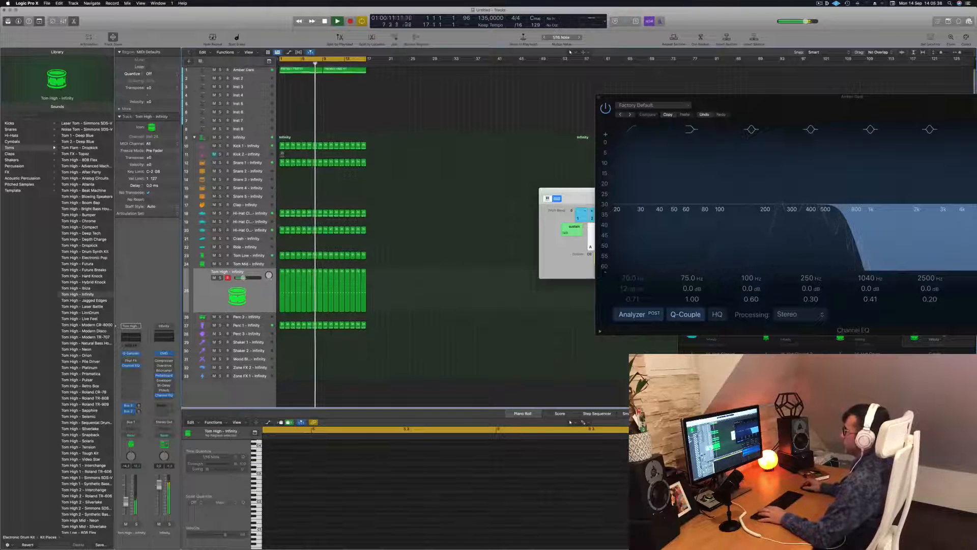
pyautogui.scroll(3, 286, 177)
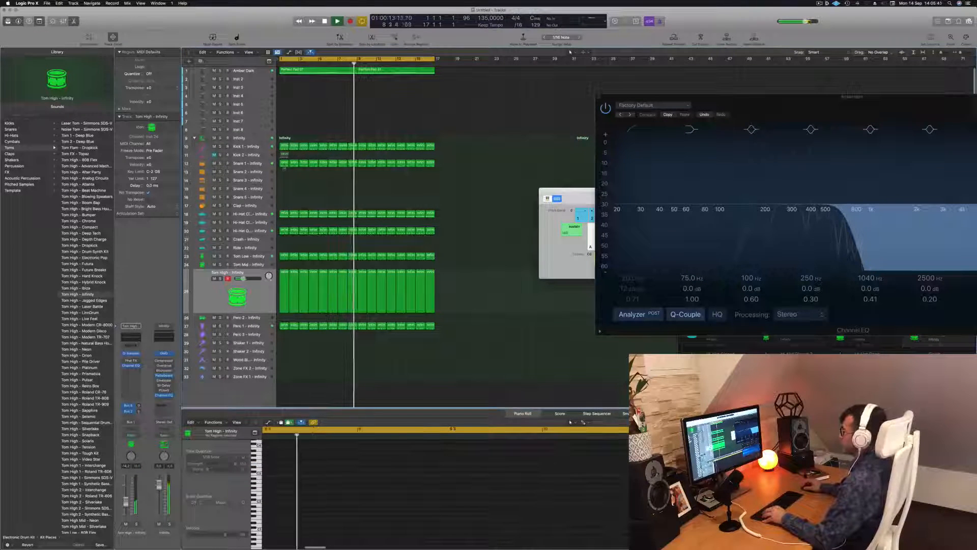
# Step: Copy the first Snare 1 region onto the Snare 3 track at bar 1 and play it from the start
pyautogui.click(283, 163)
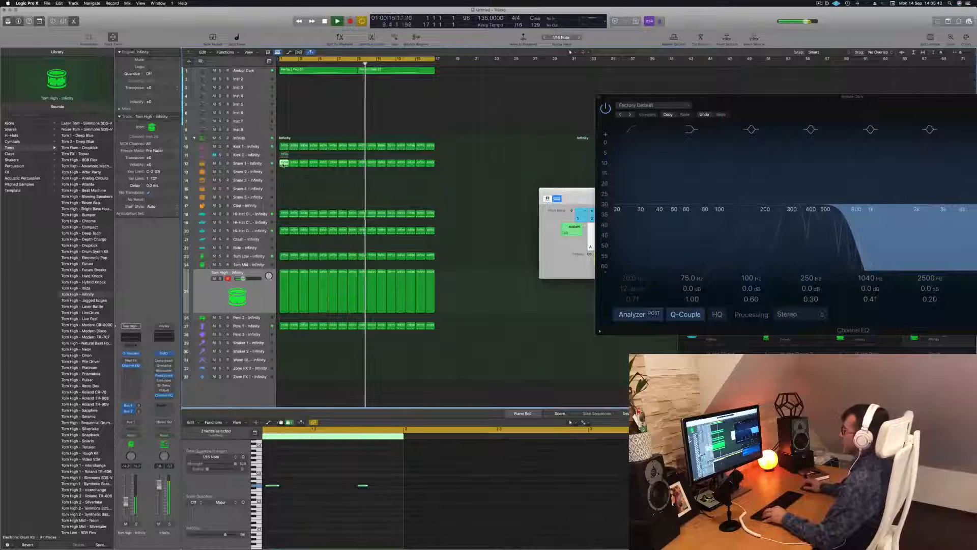
pyautogui.moveTo(283, 163)
pyautogui.mouseDown()
pyautogui.moveTo(284, 192)
pyautogui.moveTo(284, 180)
pyautogui.mouseUp()
pyautogui.press('Return')
pyautogui.scroll(-2, 320, 482)
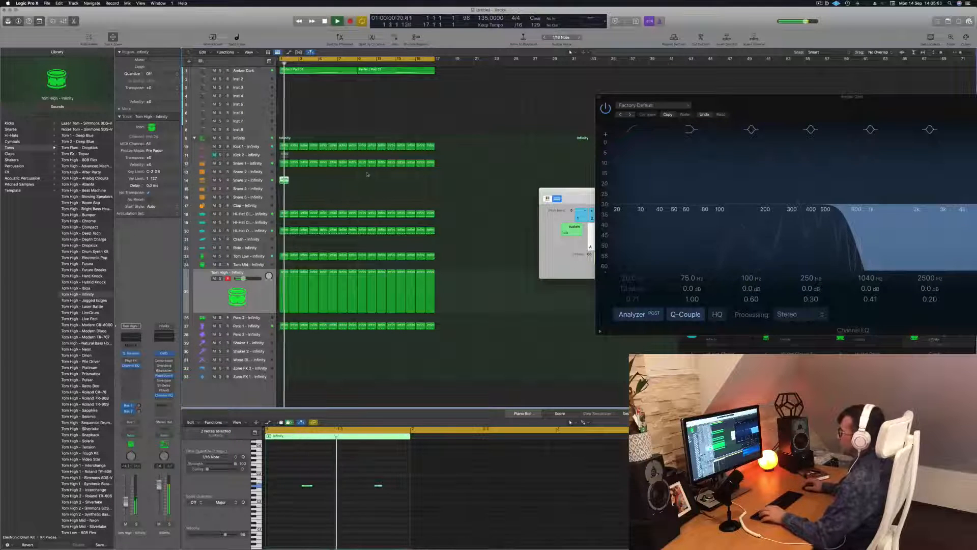
# Step: Try the copied snare region on the Snare 5 track, and move it onto the Snare 2 track at bar 1
pyautogui.moveTo(284, 180)
pyautogui.mouseDown()
pyautogui.moveTo(283, 172)
pyautogui.moveTo(284, 198)
pyautogui.mouseUp()
pyautogui.press('space')
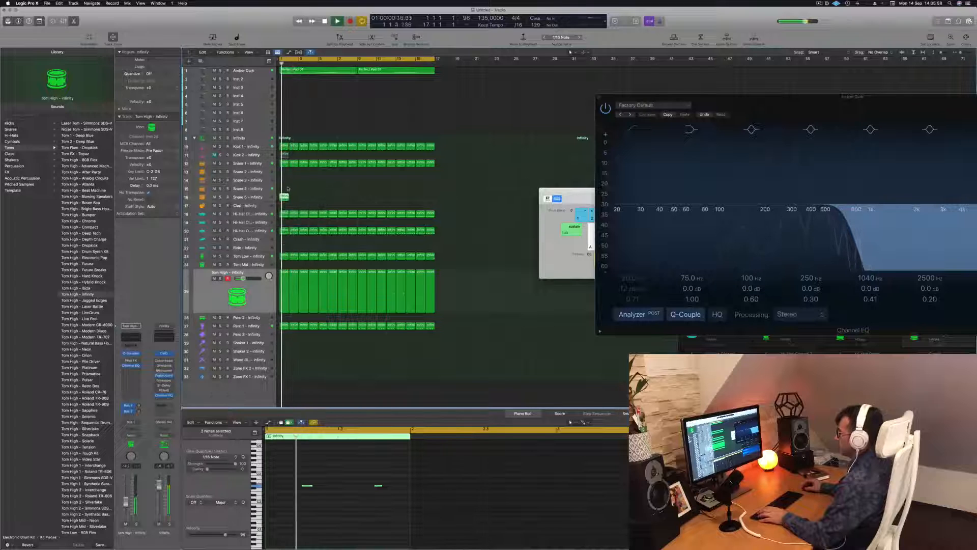
pyautogui.moveTo(285, 176); pyautogui.dragTo(285, 175)
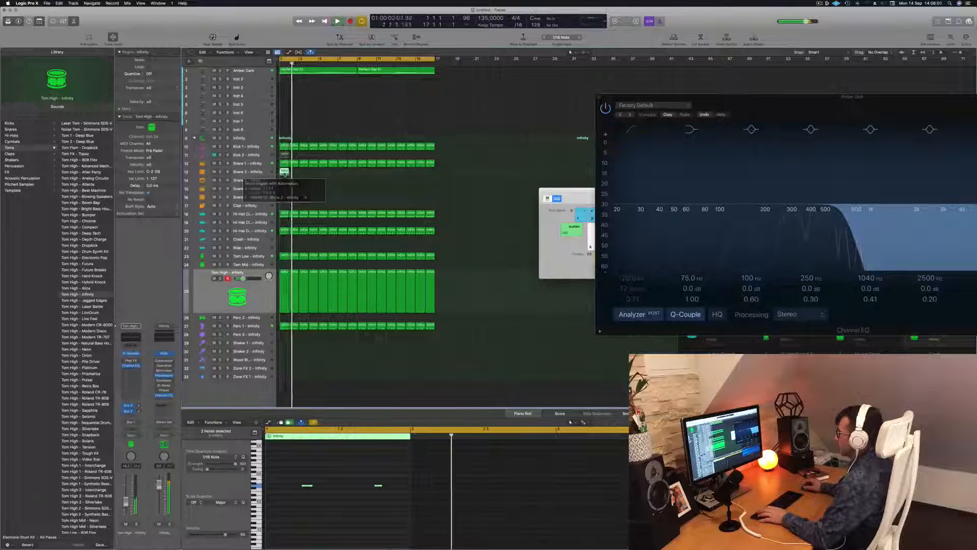
# Step: Reduce the Snare 2 region to one note halfway between beat 4 and the bar's end, and raise its pitch during playback
pyautogui.click(307, 485)
pyautogui.press('space')
pyautogui.press('space')
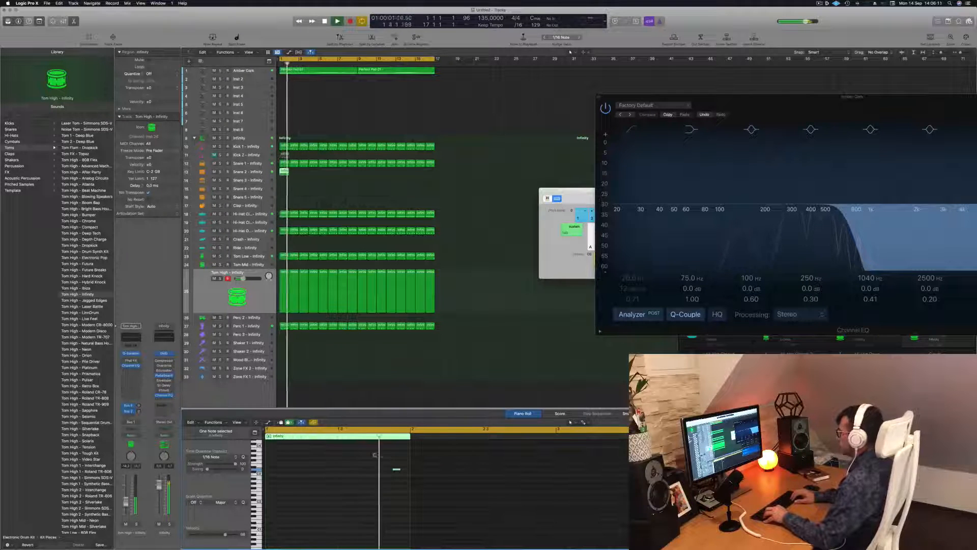
pyautogui.press('space')
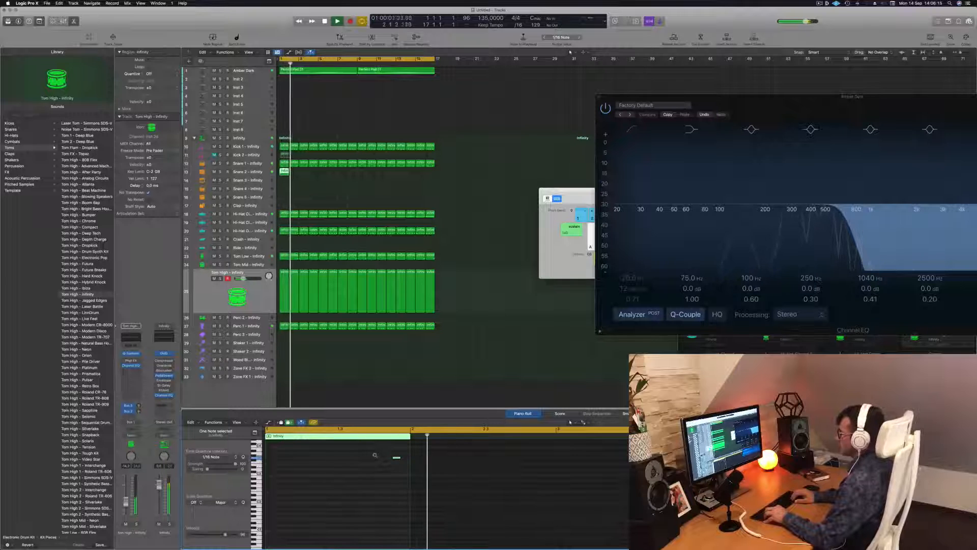
pyautogui.press('Return')
pyautogui.press('Return')
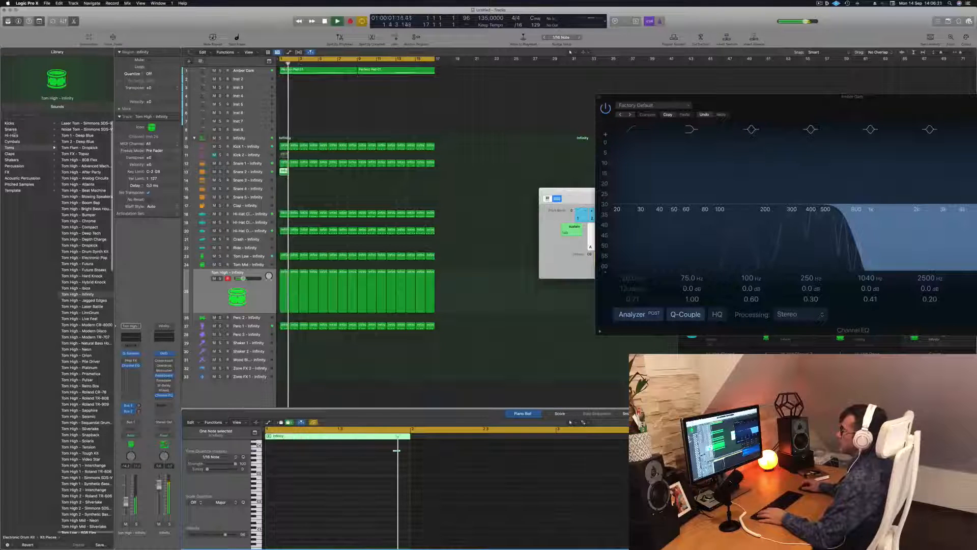
pyautogui.click(15, 129)
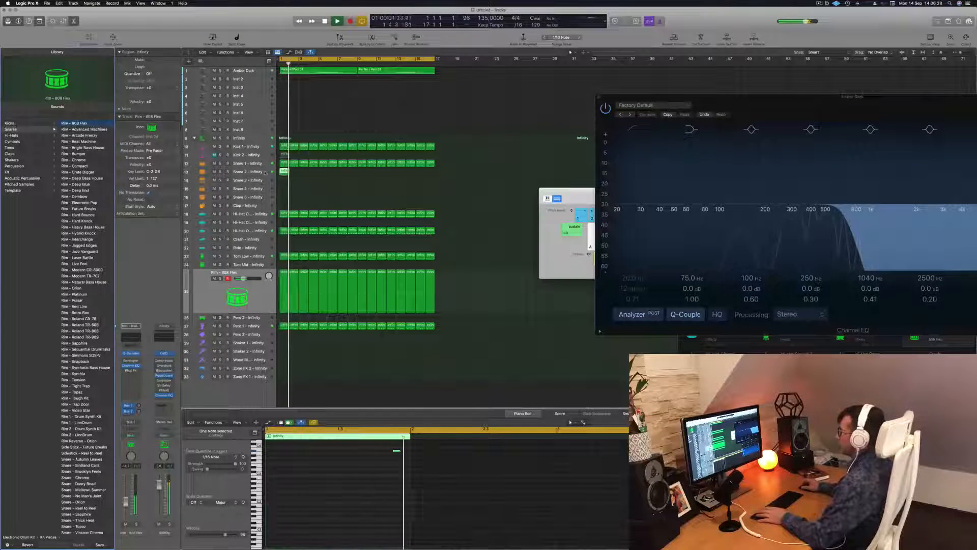
pyautogui.press('space')
pyautogui.click(255, 302)
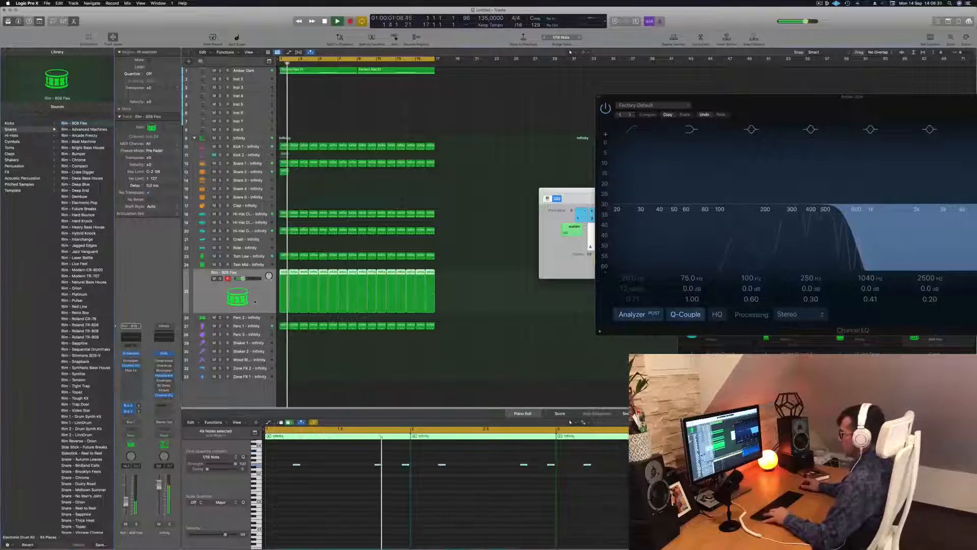
pyautogui.press('super+z')
pyautogui.press('space')
pyautogui.press('space')
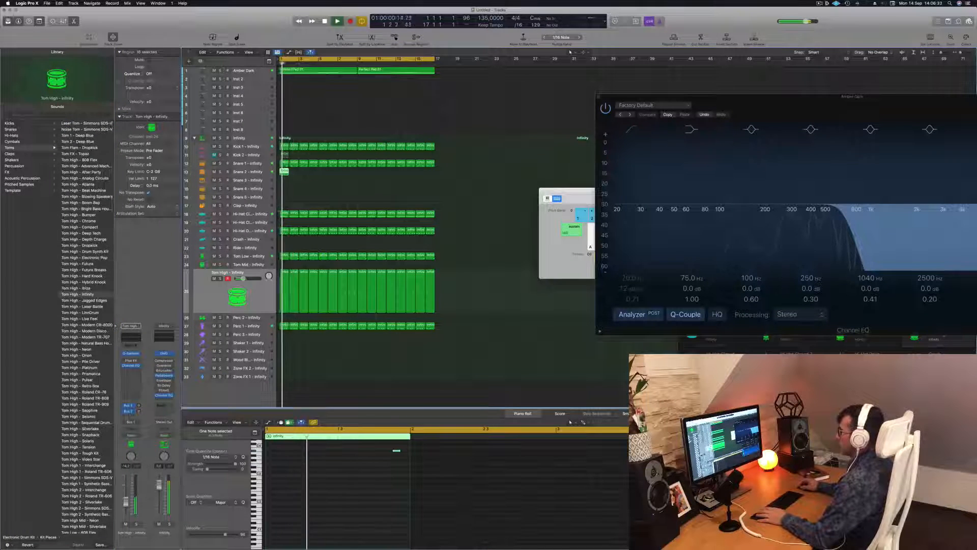
# Step: Select the Snare 2 track and load the Rim - 808 Flex patch from the Snares sounds
pyautogui.click(259, 172)
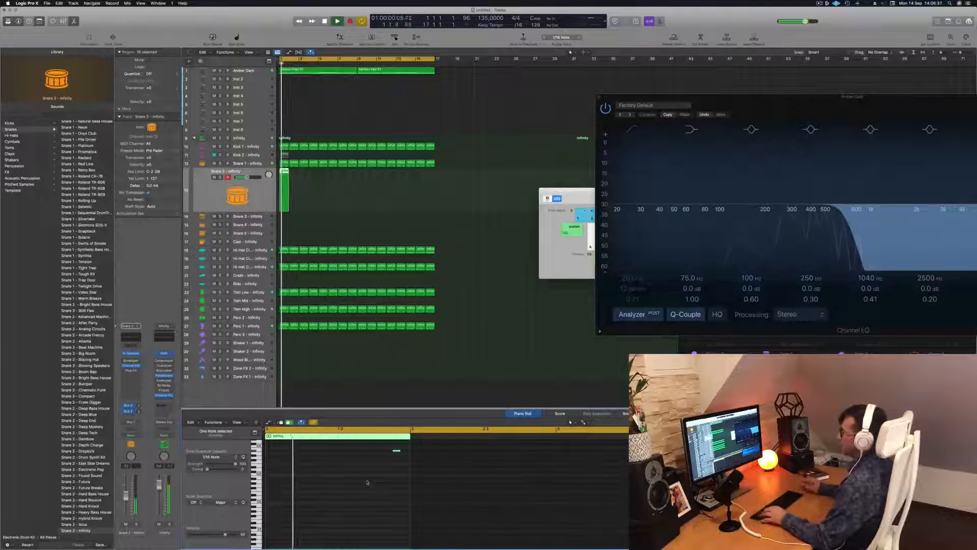
pyautogui.scroll(5, 99, 138)
pyautogui.scroll(12, 99, 138)
pyautogui.click(85, 124)
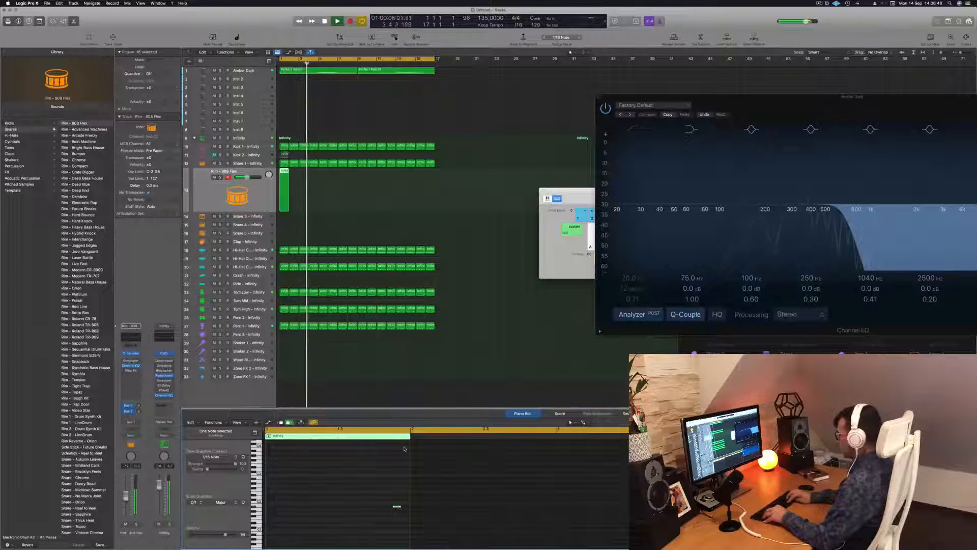
# Step: Transpose the selected rim note up one octave, replay it, and switch the track's patch to Rim - Advanced Machines
pyautogui.hotkey('alt', 'shift', 'Up')
pyautogui.press('Return')
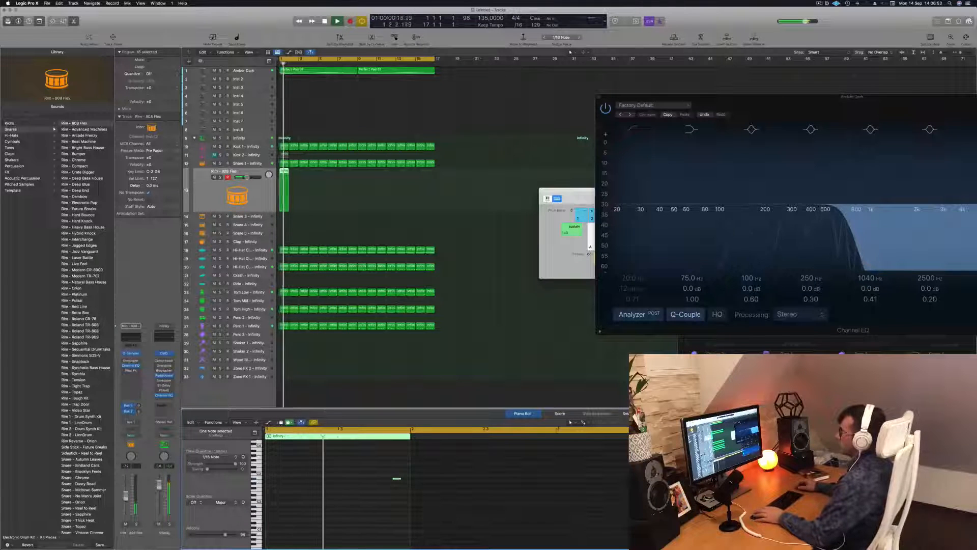
pyautogui.click(87, 131)
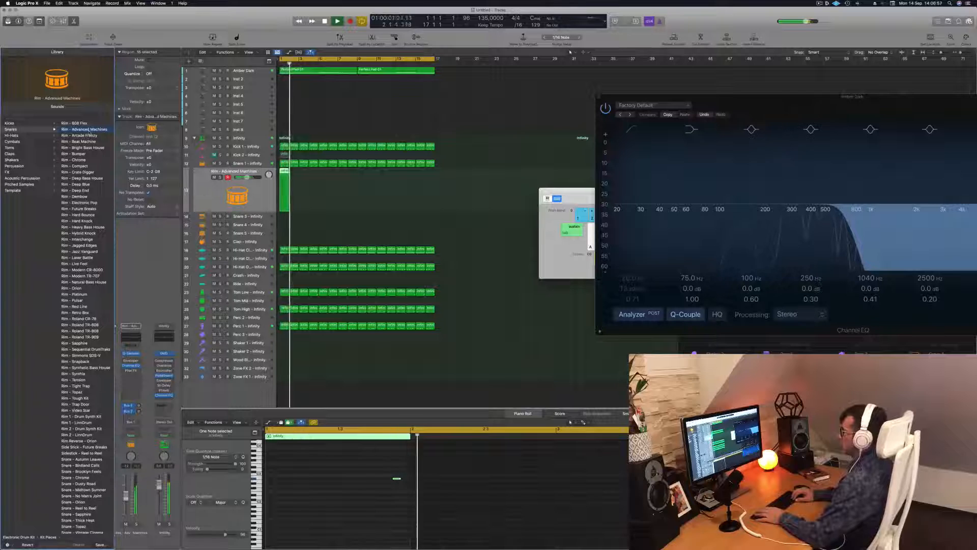
# Step: Load the Rim - Arcade Frenzy patch and repeat the rim region over the full 16-bar cycle
pyautogui.click(88, 136)
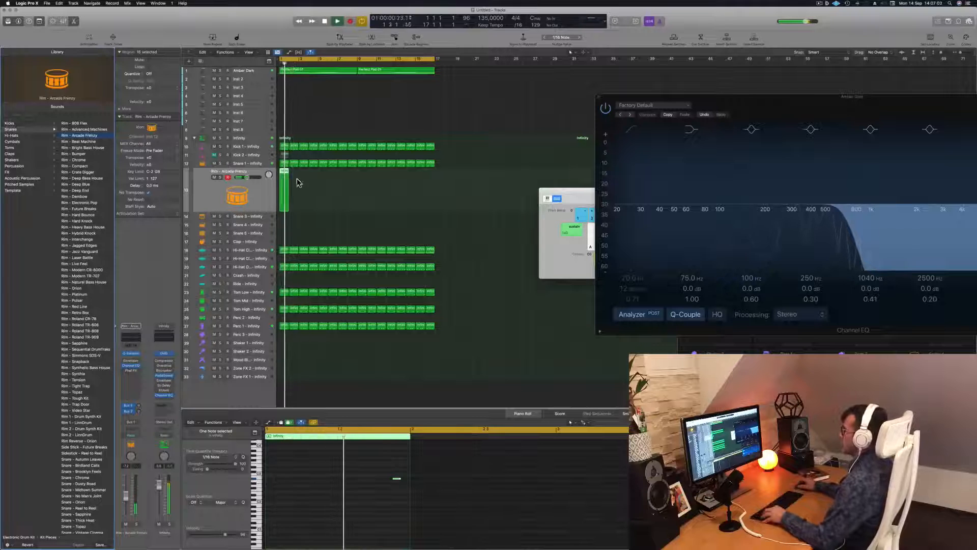
pyautogui.moveTo(284, 178); pyautogui.dragTo(362, 189)
pyautogui.click(336, 183)
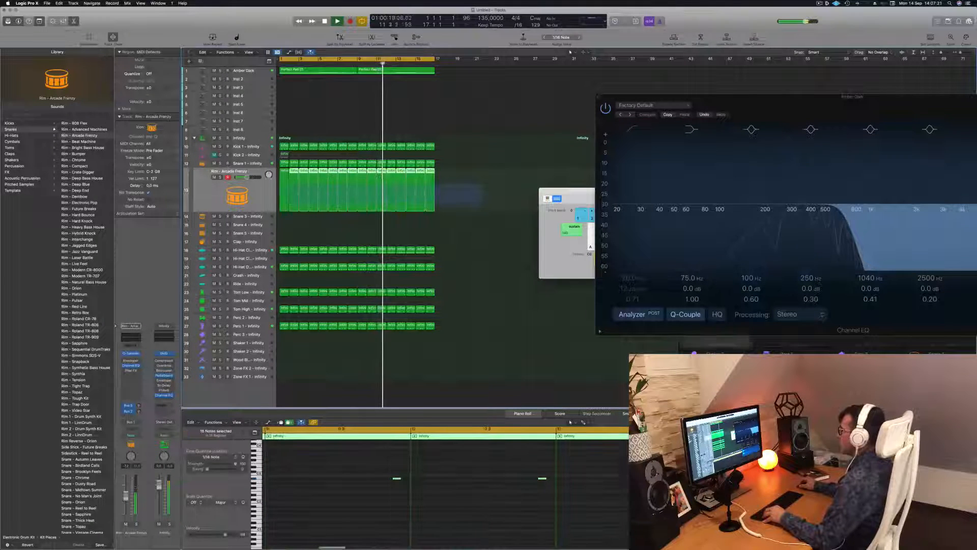
# Step: Raise the pitch of all the rim notes across the repeated regions and replay from the beginning
pyautogui.hscroll(-5, 388, 509)
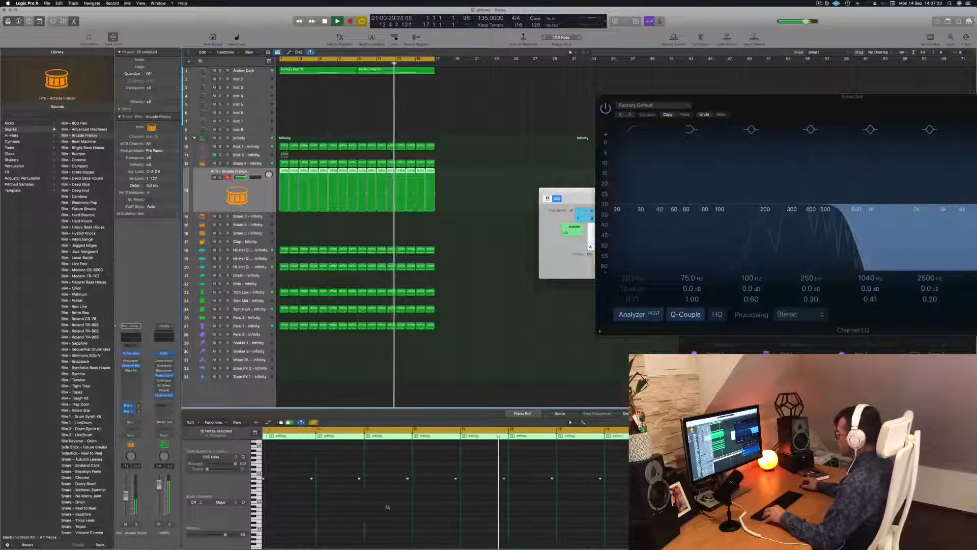
pyautogui.hscroll(-3, 392, 514)
pyautogui.click(303, 511)
pyautogui.press('super+a')
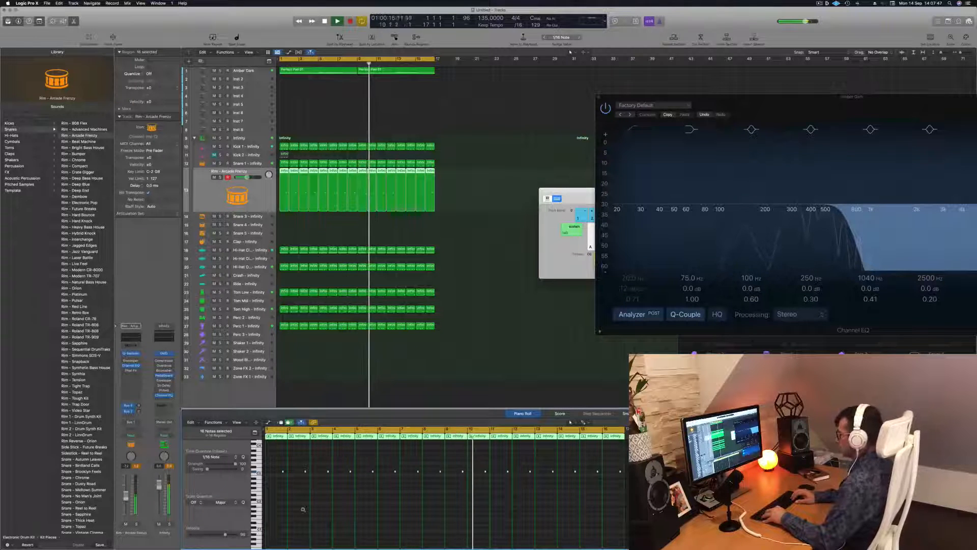
pyautogui.press('Return')
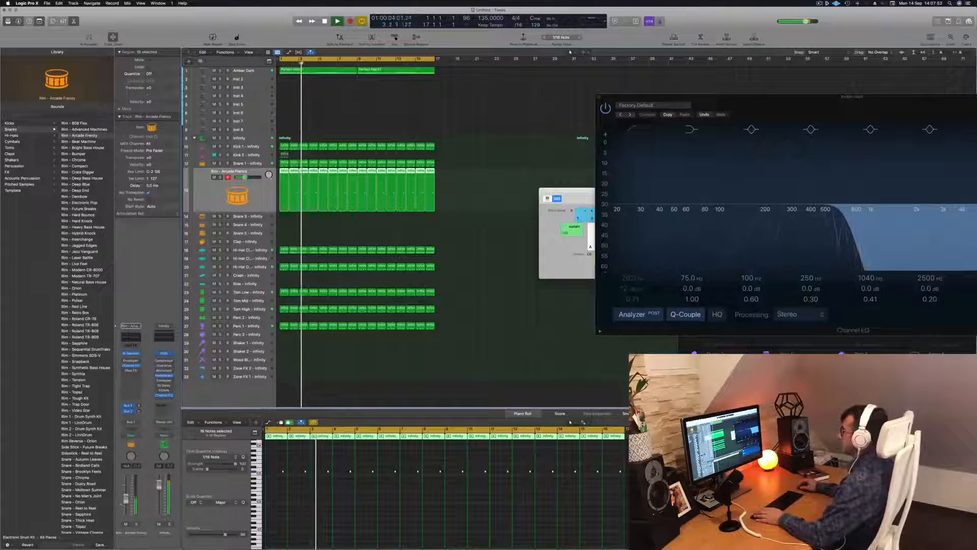
# Step: Copy the first Perfect Pad 01 region from the Amber Dark track to the Inst 2 track at bar 1
pyautogui.click(250, 71)
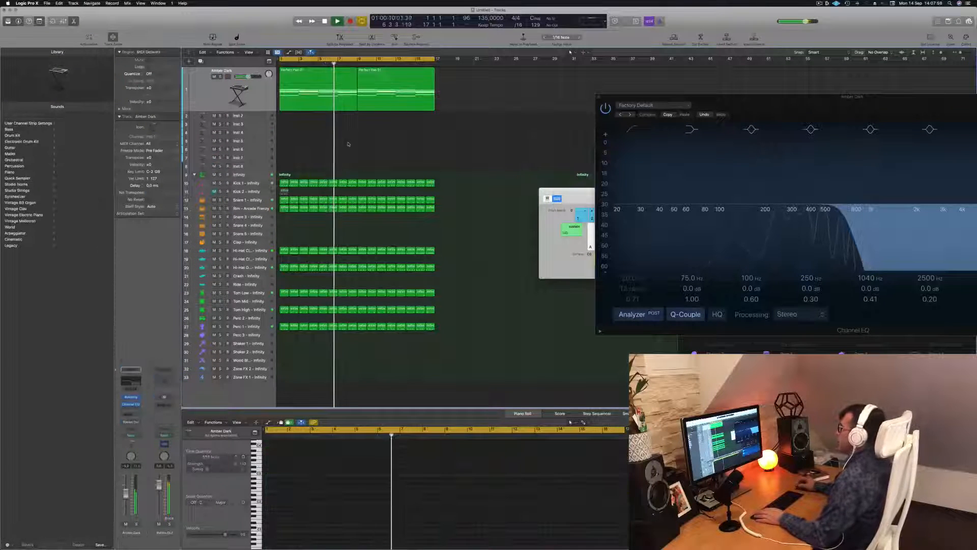
pyautogui.click(325, 106)
pyautogui.hscroll(1, 294, 128)
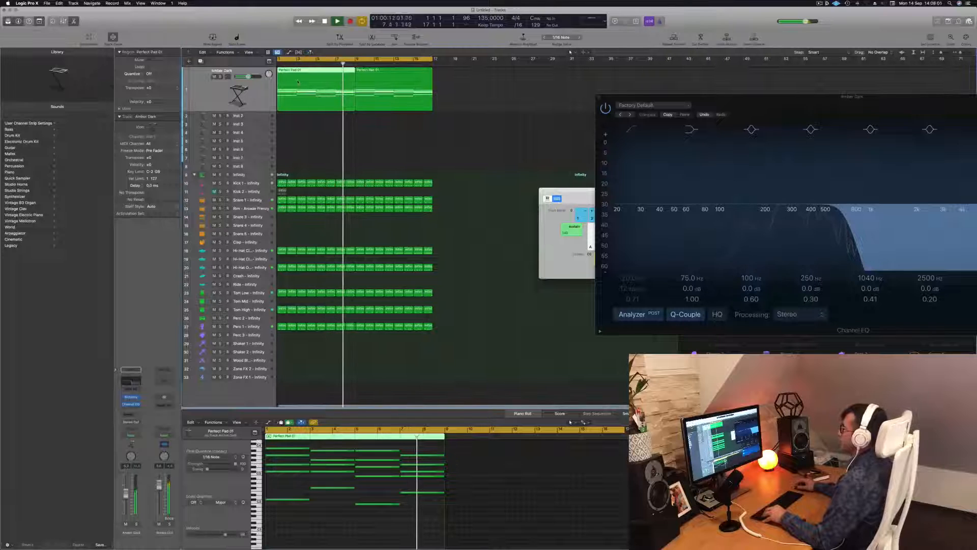
pyautogui.moveTo(300, 104); pyautogui.dragTo(257, 169)
pyautogui.scroll(-1, 296, 530)
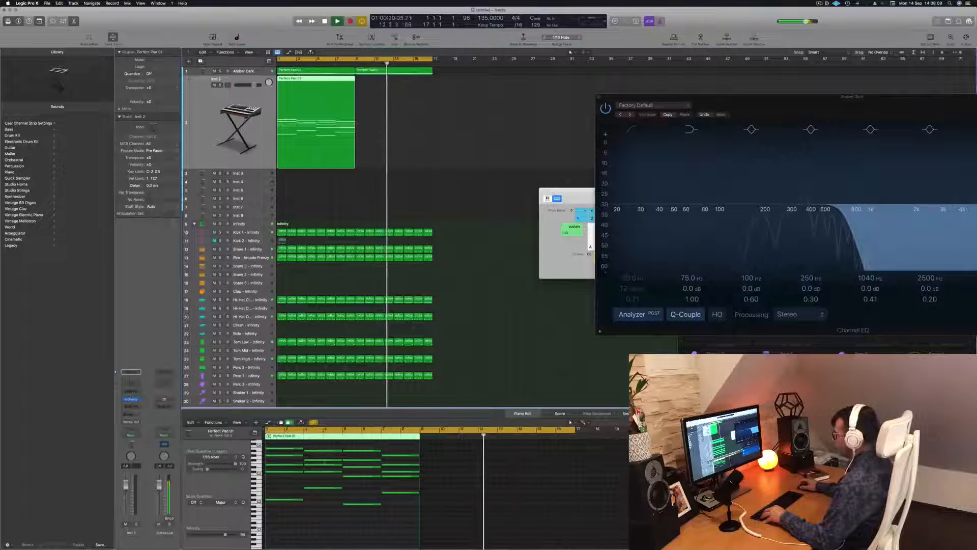
# Step: Delete the upper chord notes from the Inst 2 region and transpose the remaining bass notes down one octave
pyautogui.moveTo(291, 446); pyautogui.dragTo(422, 484)
pyautogui.press('Delete')
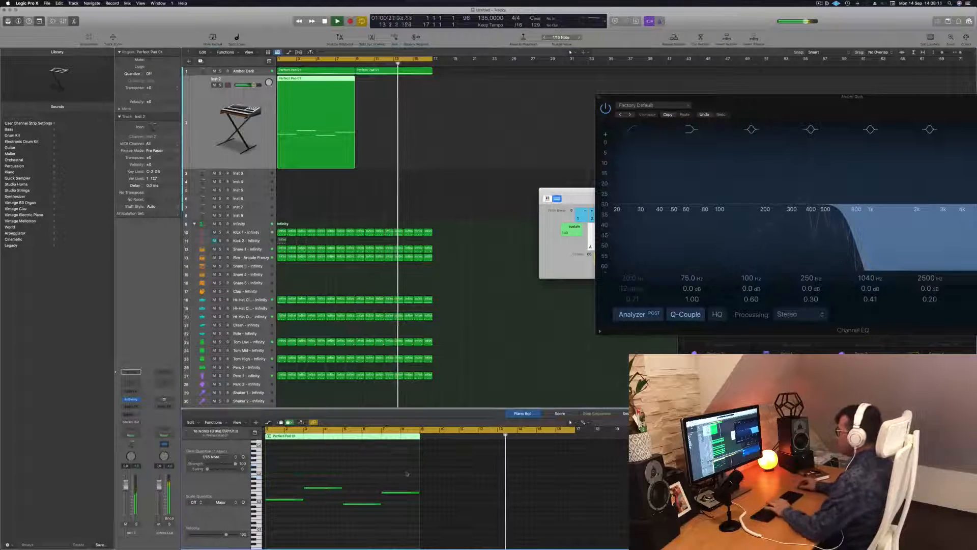
pyautogui.press('Return')
pyautogui.click(304, 469)
pyautogui.hotkey('alt', 'shift', 'Down')
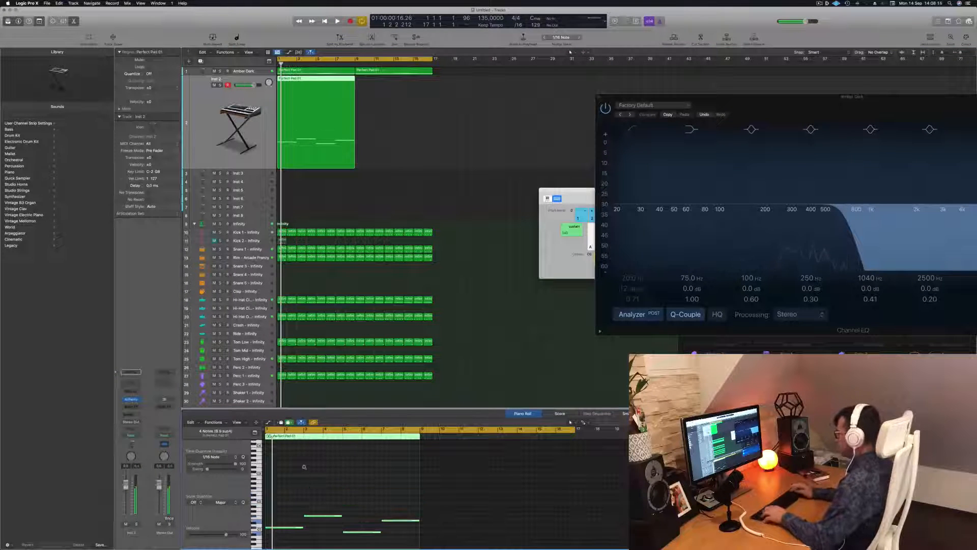
pyautogui.press('space')
pyautogui.click(339, 392)
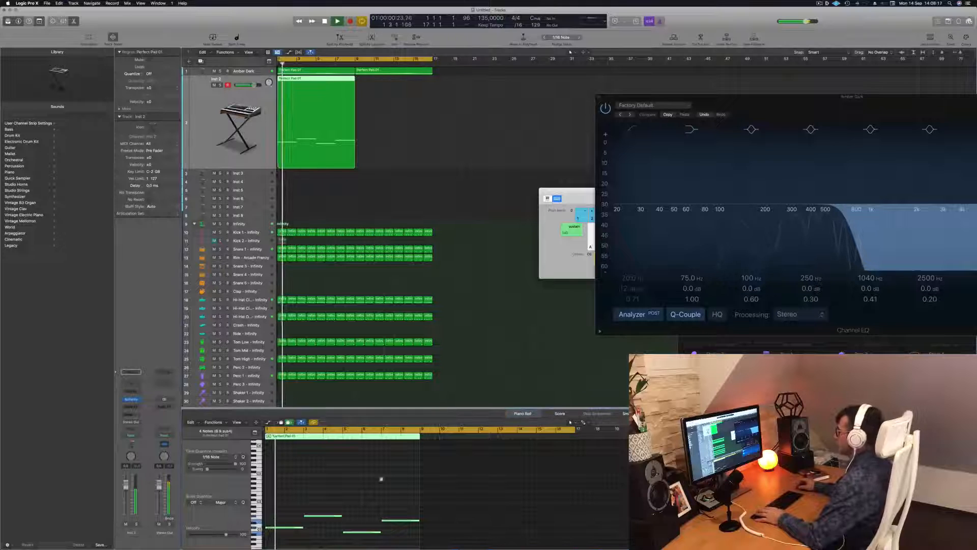
# Step: Shorten the four bass notes together to slightly under half a bar each and replay the part
pyautogui.scroll(5, 358, 503)
pyautogui.moveTo(320, 499); pyautogui.dragTo(540, 548)
pyautogui.press('space')
pyautogui.press('space')
pyautogui.scroll(3, 345, 499)
pyautogui.press('space')
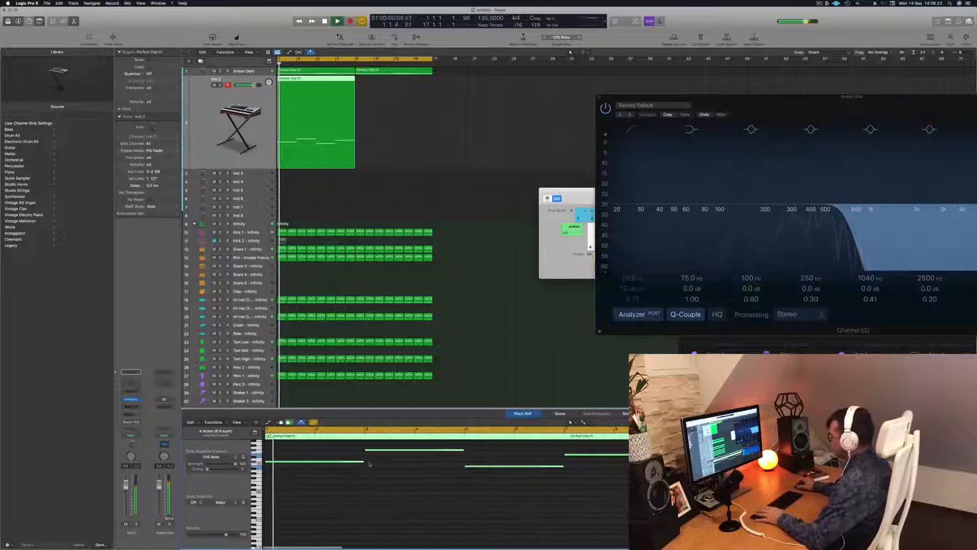
pyautogui.moveTo(362, 461); pyautogui.dragTo(285, 464)
pyautogui.press('space')
pyautogui.press('space')
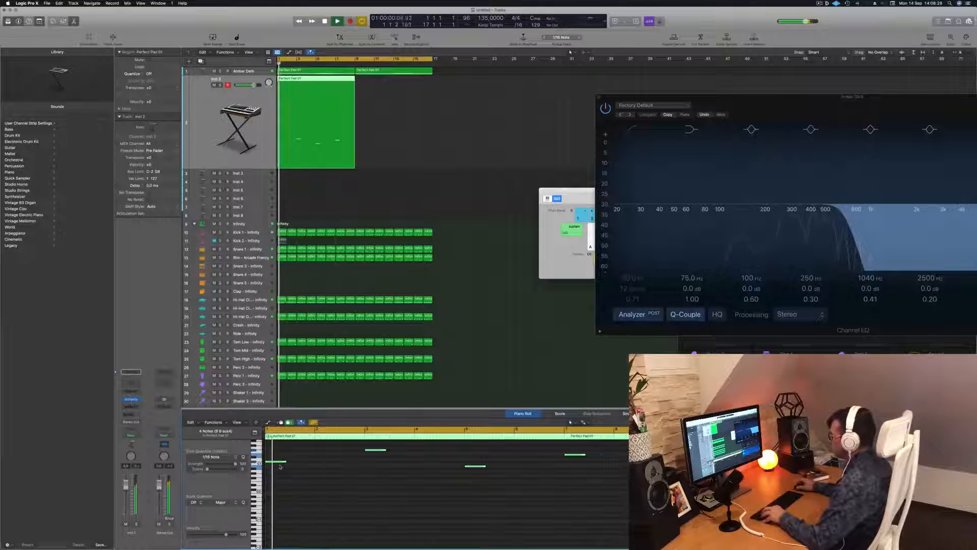
# Step: Add two short repeats of the same pitch after each of the four bass notes and audition the rhythm
pyautogui.moveTo(275, 464); pyautogui.dragTo(311, 464)
pyautogui.press('space')
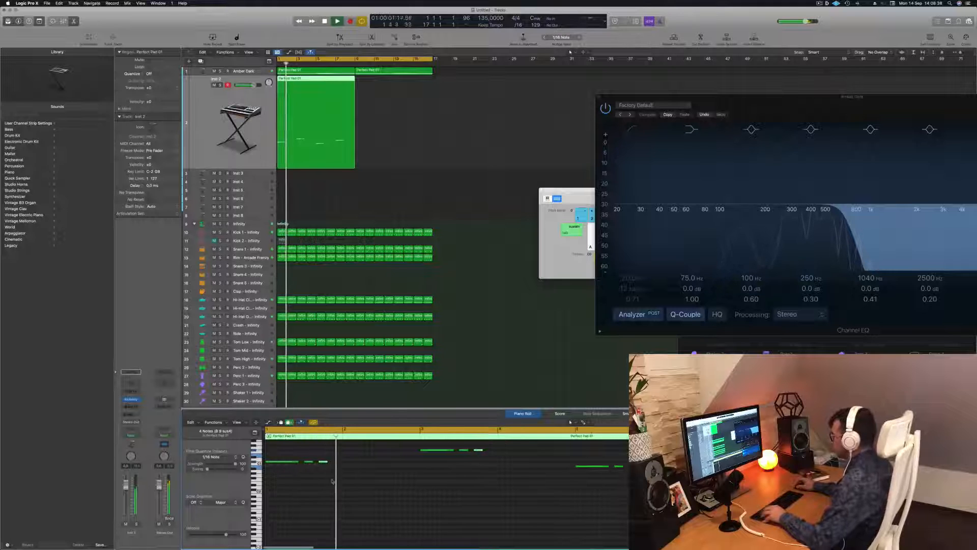
pyautogui.press('Return')
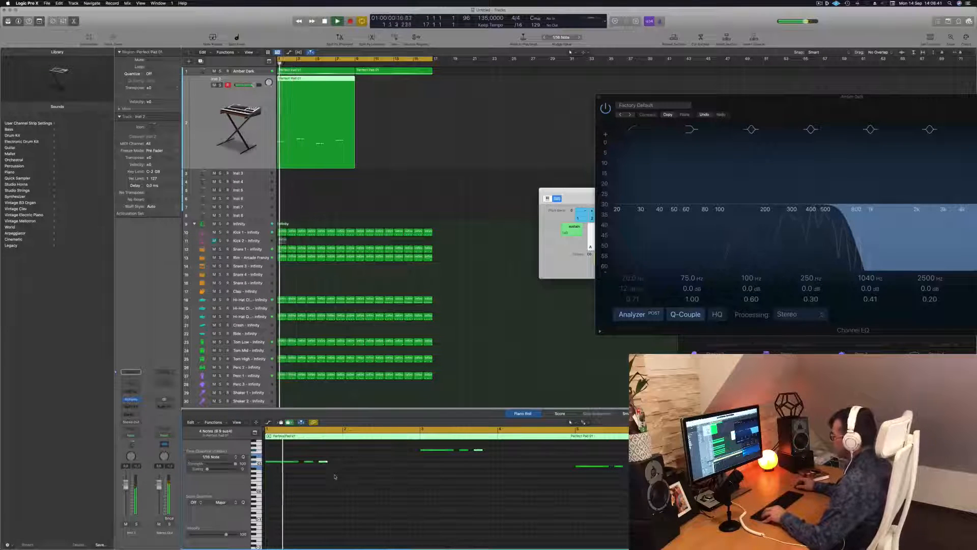
pyautogui.press('space')
pyautogui.press('space')
pyautogui.press('space')
pyautogui.press('space')
pyautogui.press('super+Left')
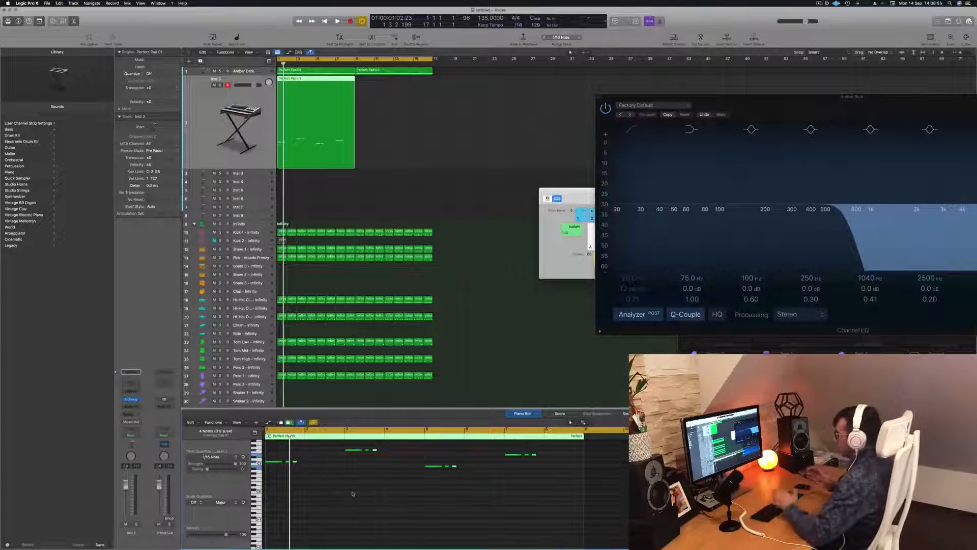
pyautogui.press('Return')
pyautogui.press('space')
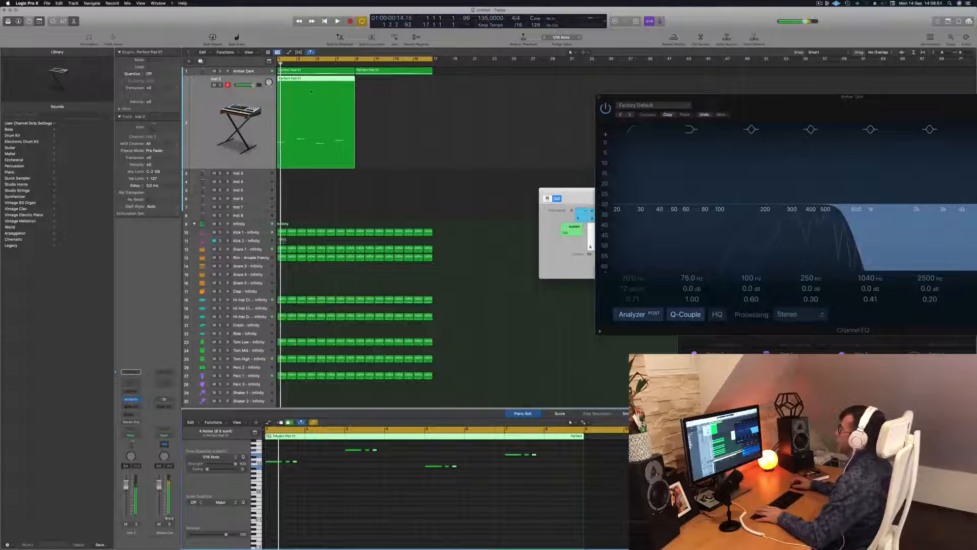
# Step: Copy the Inst 2 bass region to bar 9 and replay from the beginning
pyautogui.moveTo(307, 80); pyautogui.dragTo(383, 87)
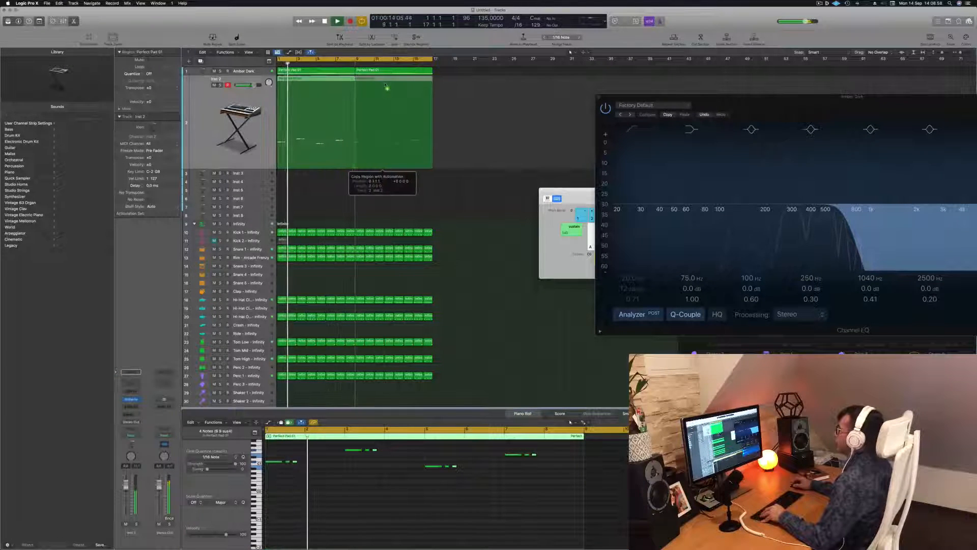
pyautogui.press('space')
pyautogui.click(220, 123)
pyautogui.press('space')
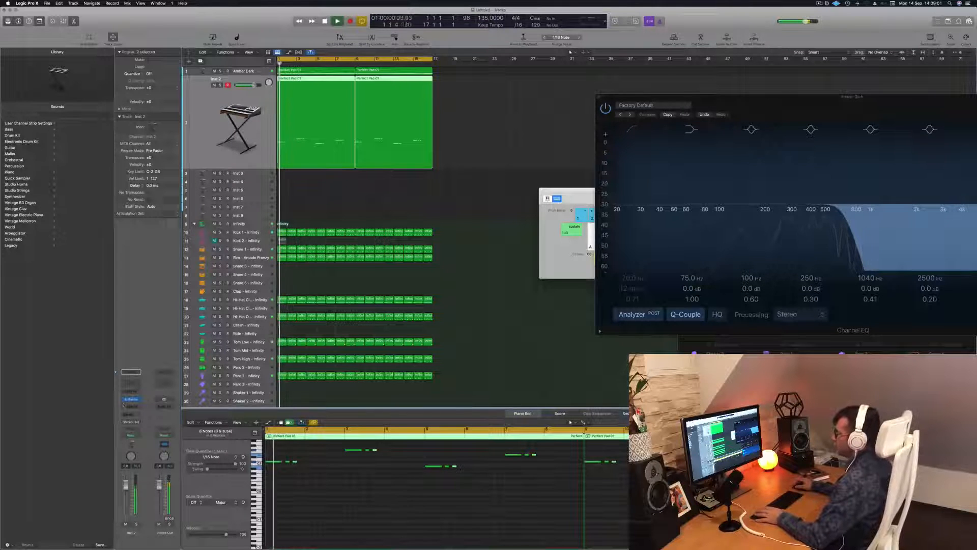
# Step: Open Alchemy on the Inst 2 track and load the 70s Synth Intro preset from the Bass category
pyautogui.click(132, 399)
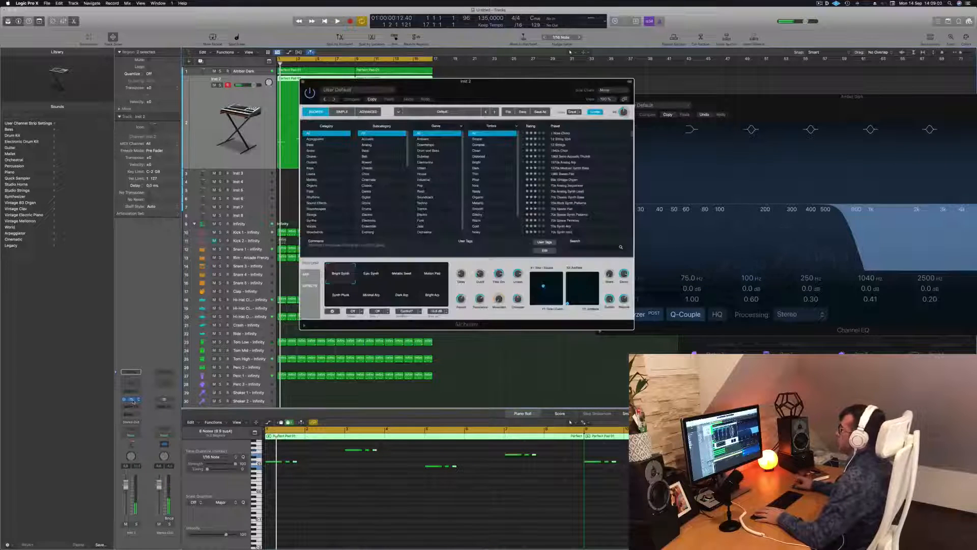
pyautogui.moveTo(509, 89); pyautogui.dragTo(591, 138)
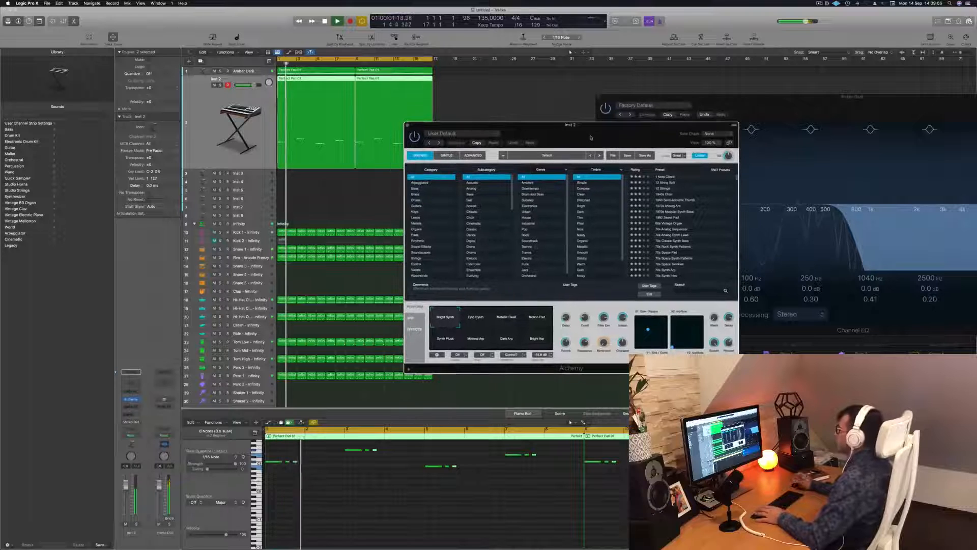
pyautogui.click(420, 190)
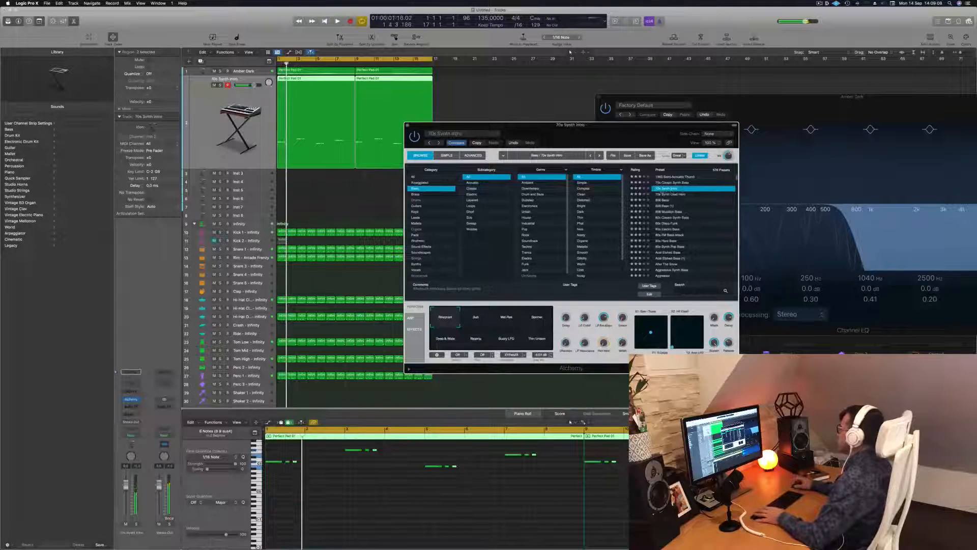
pyautogui.moveTo(620, 133); pyautogui.dragTo(632, 126)
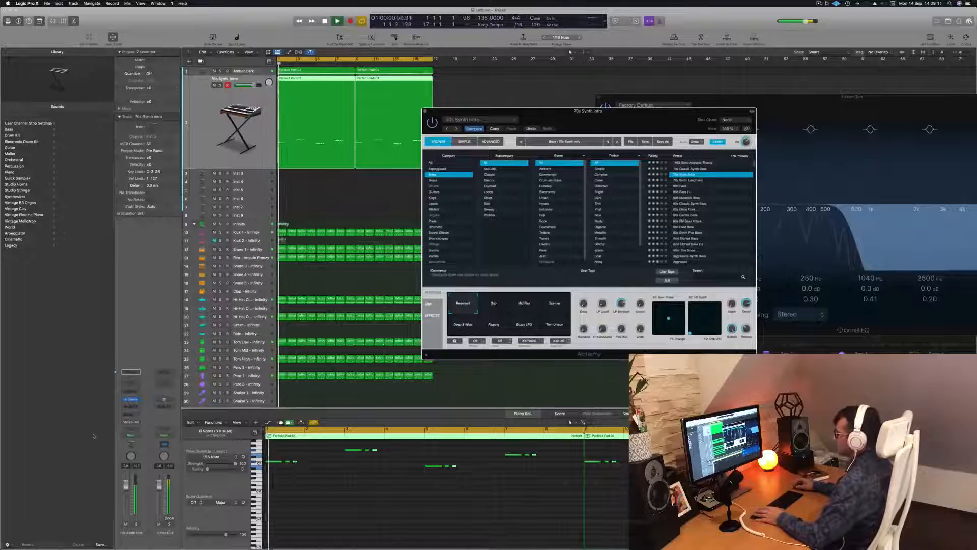
pyautogui.click(793, 422)
pyautogui.press('space')
pyautogui.press('space')
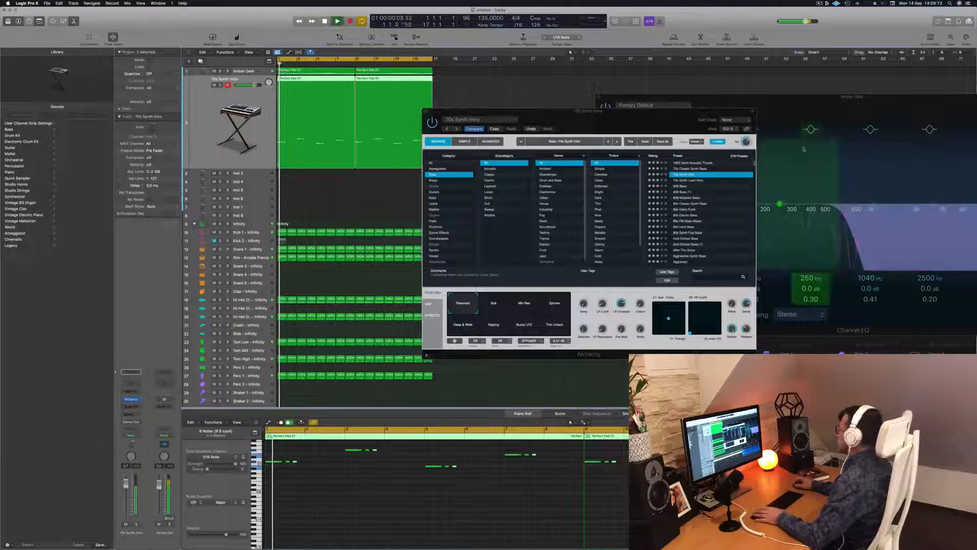
# Step: Audition the Alchemy preset's performance variations during playback and return to Resonant
pyautogui.click(490, 307)
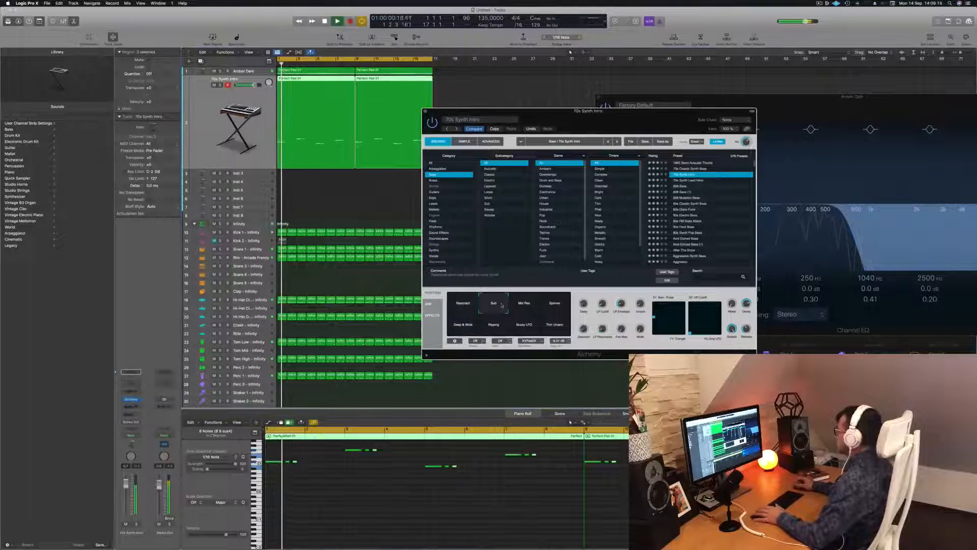
pyautogui.click(528, 307)
pyautogui.click(553, 309)
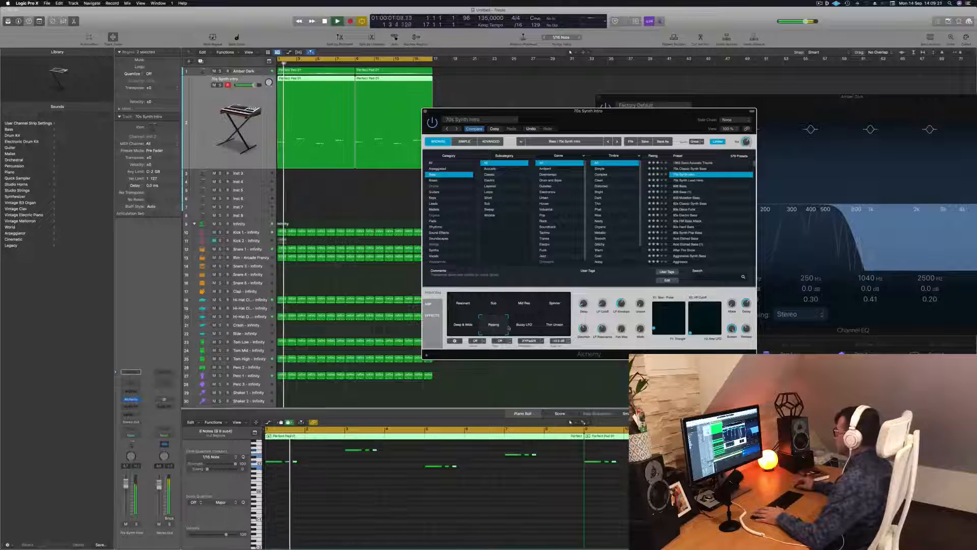
pyautogui.click(526, 328)
pyautogui.click(554, 328)
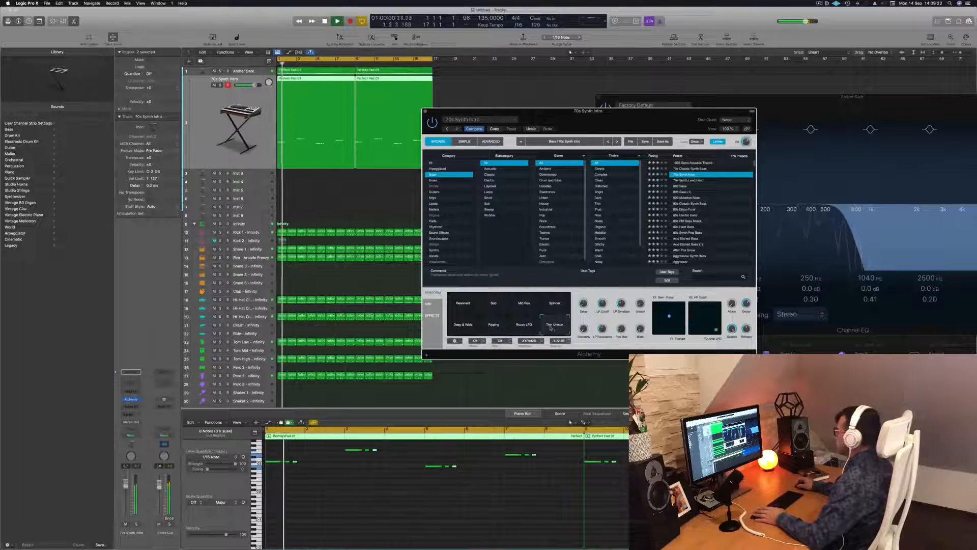
pyautogui.click(494, 328)
pyautogui.click(463, 328)
pyautogui.click(465, 306)
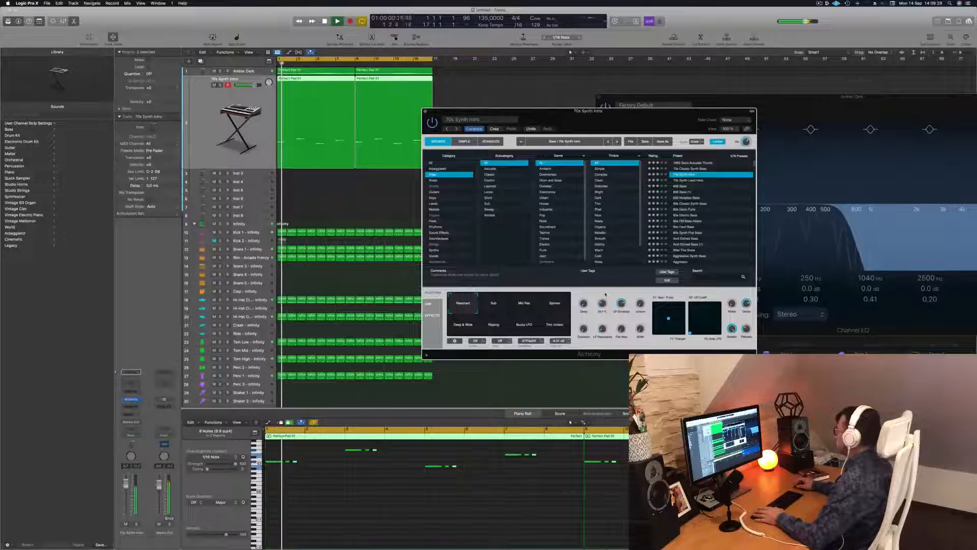
# Step: Move the first Alchemy XY pad's point to its lower-left corner and adjust the LP Envelope knob during playback
pyautogui.press('space')
pyautogui.press('space')
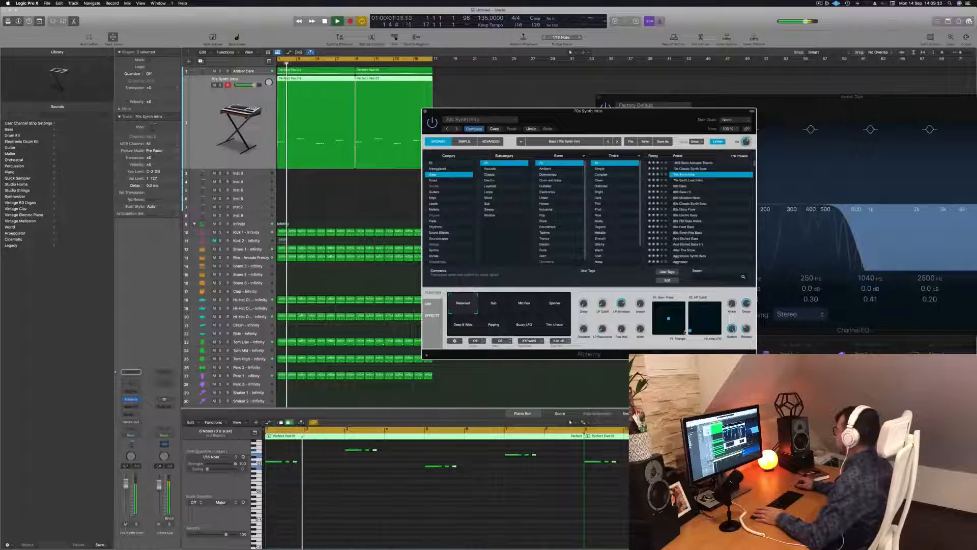
pyautogui.press('space')
pyautogui.press('space')
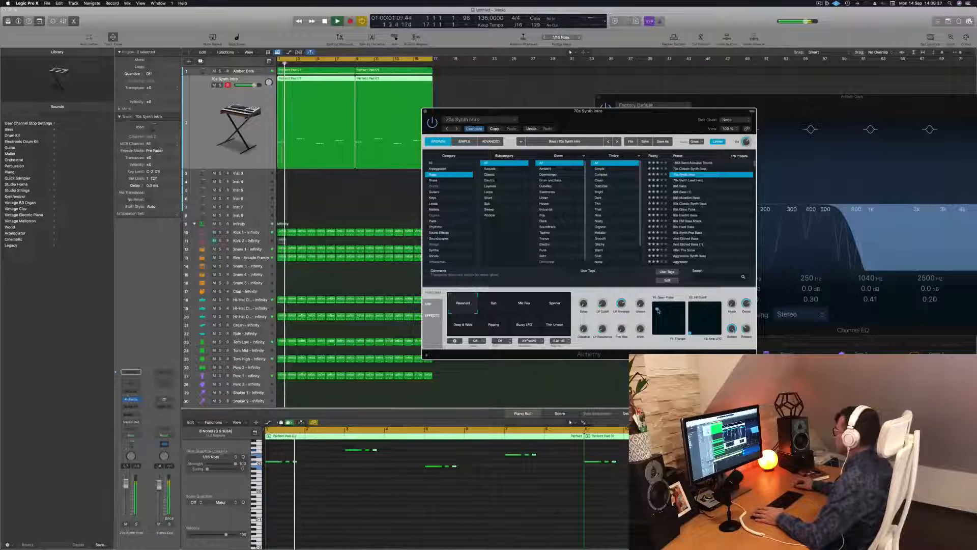
pyautogui.press('space')
pyautogui.press('space')
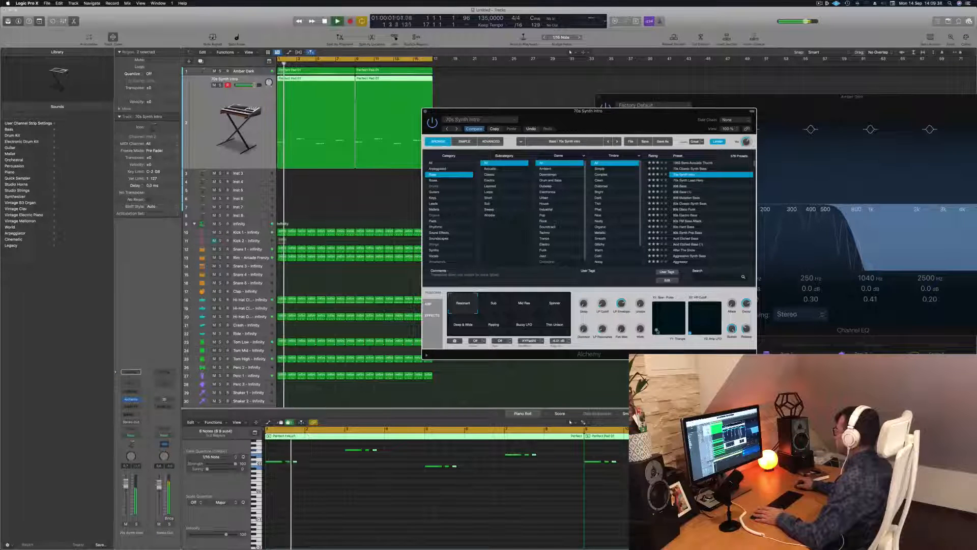
pyautogui.press('space')
pyautogui.press('space')
pyautogui.moveTo(621, 303); pyautogui.dragTo(621, 301)
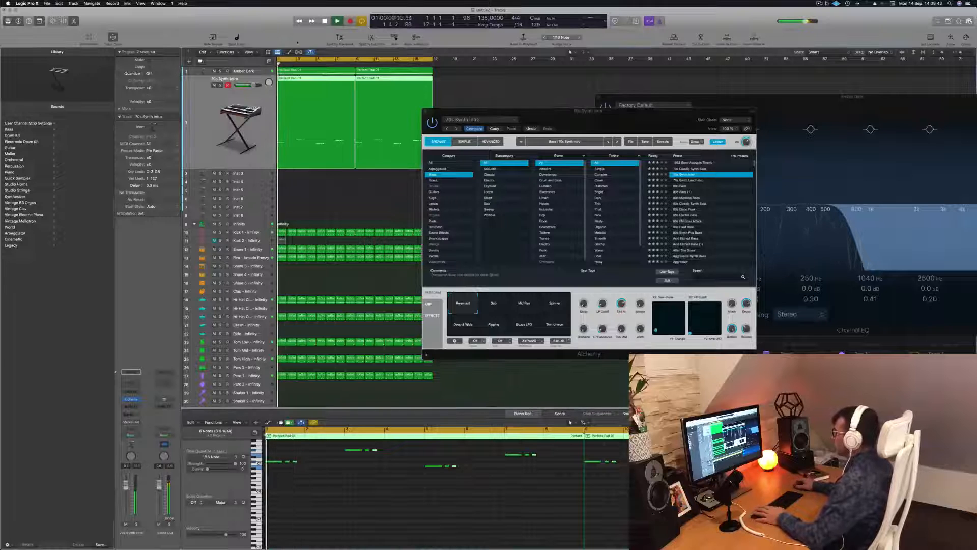
pyautogui.moveTo(579, 112); pyautogui.dragTo(598, 106)
pyautogui.press('space')
pyautogui.press('space')
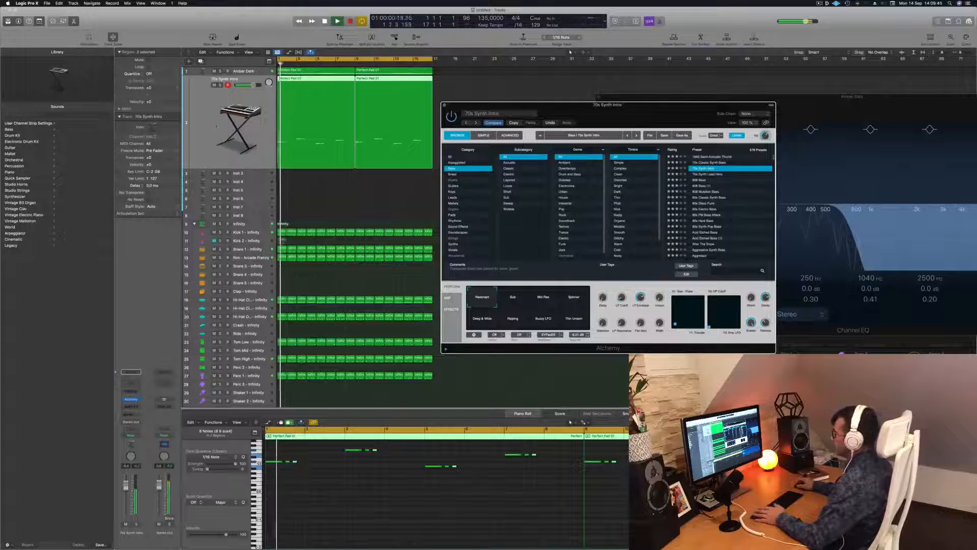
# Step: Select the main Infinity track and lower its volume slightly while replaying the mix
pyautogui.click(240, 224)
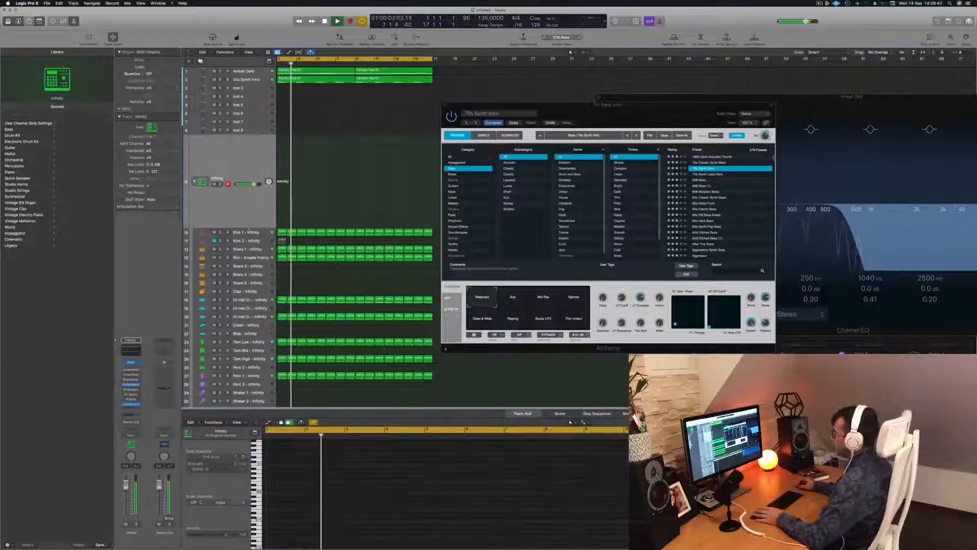
pyautogui.press('space')
pyautogui.press('space')
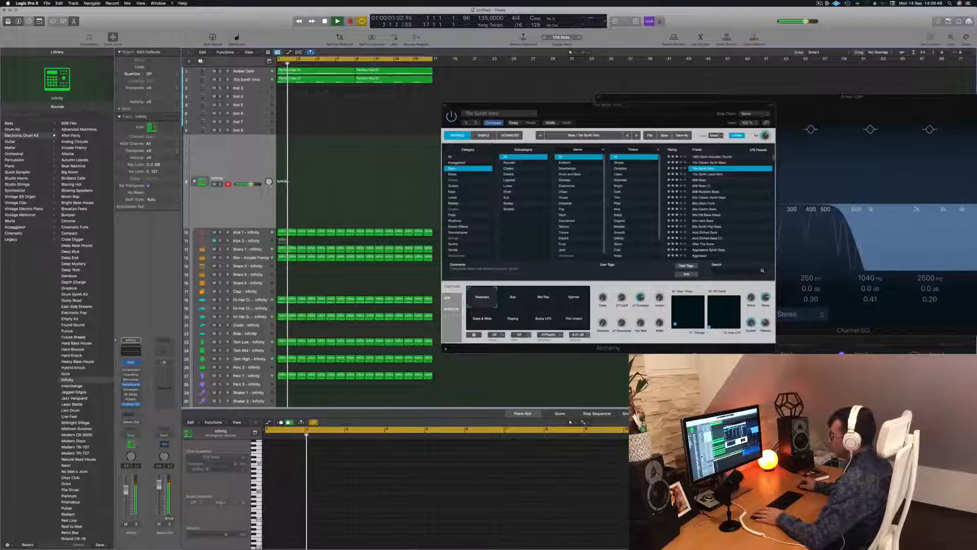
# Step: Replay the mix from the start to check the Infinity drums' level
pyautogui.press('space')
pyautogui.press('space')
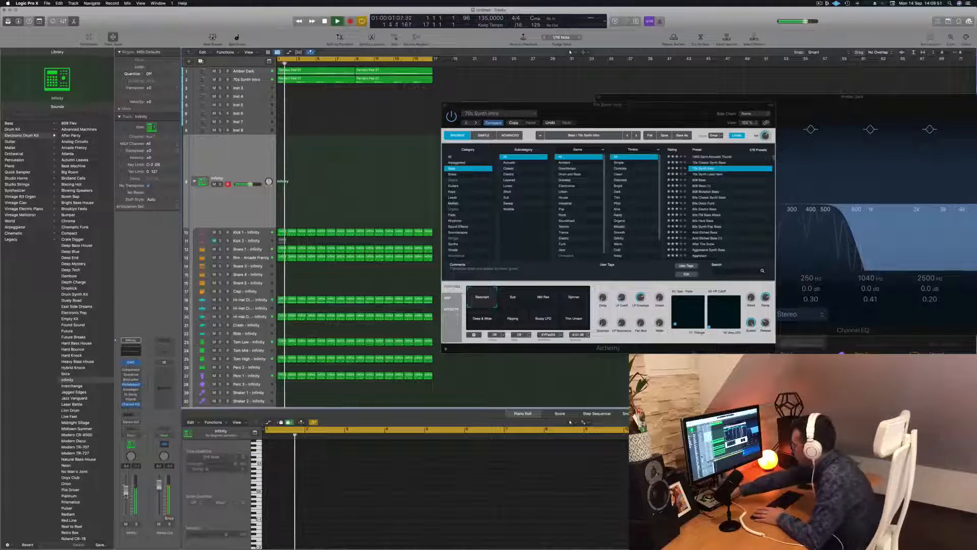
pyautogui.press('space')
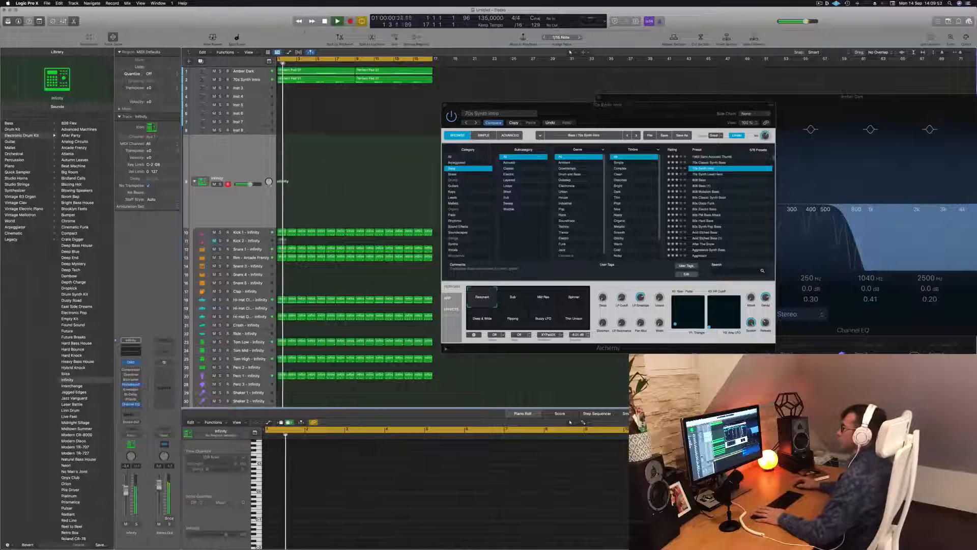
# Step: Select the Amber Dark track and move the 70s Synth Intro Alchemy window aside while replaying the mix
pyautogui.click(243, 71)
pyautogui.press('space')
pyautogui.press('space')
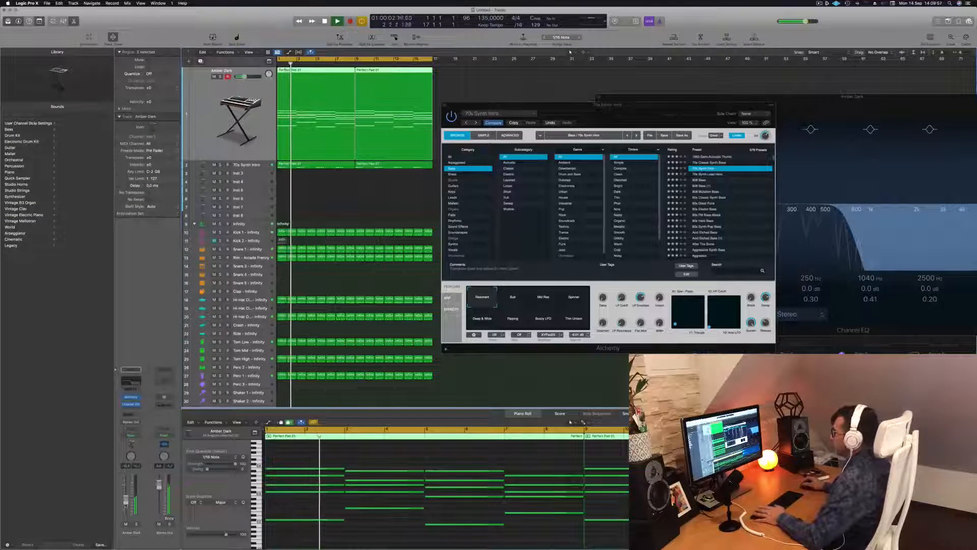
pyautogui.press('space')
pyautogui.press('space')
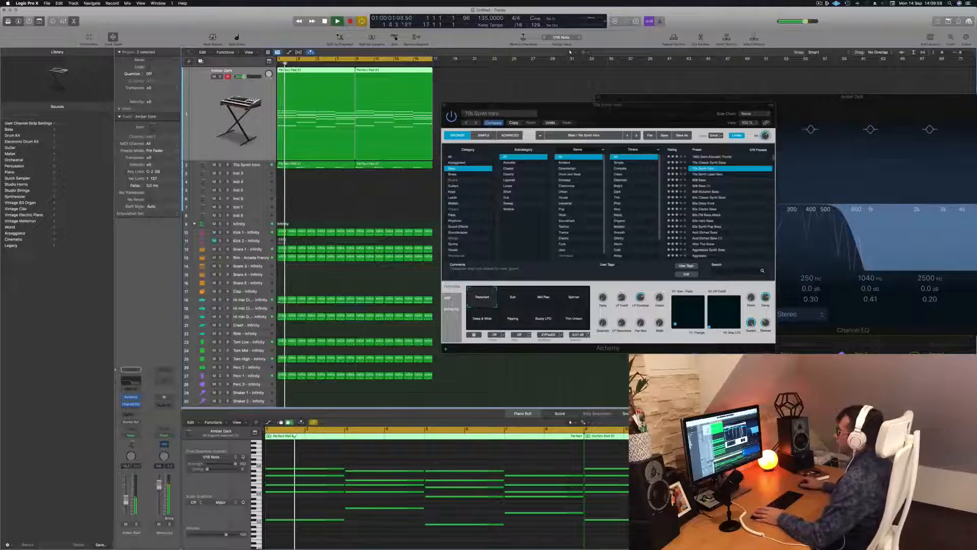
pyautogui.moveTo(630, 107); pyautogui.dragTo(895, 105)
pyautogui.press('space')
pyautogui.press('space')
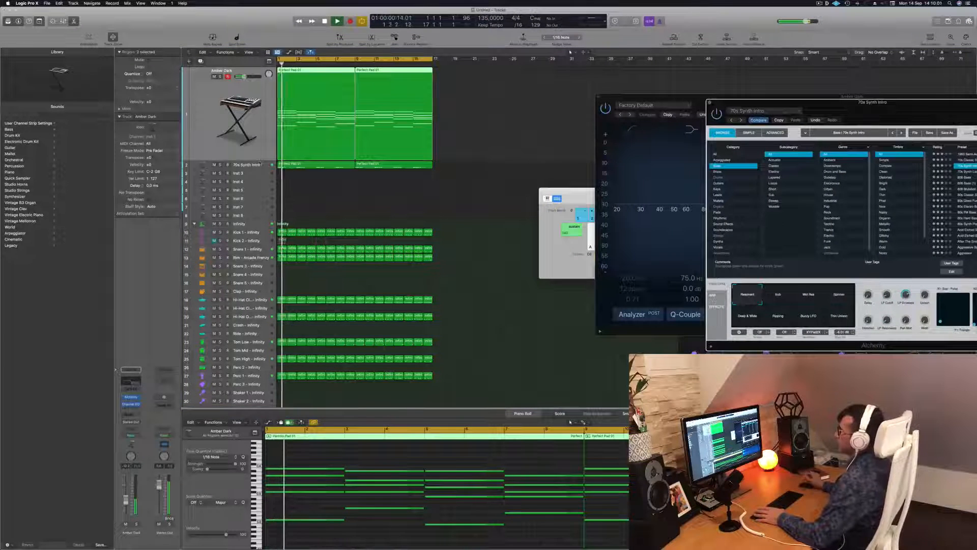
# Step: Select the 70s Synth Intro track and its two regions while replaying the mix
pyautogui.click(260, 163)
pyautogui.press('space')
pyautogui.press('space')
pyautogui.click(345, 201)
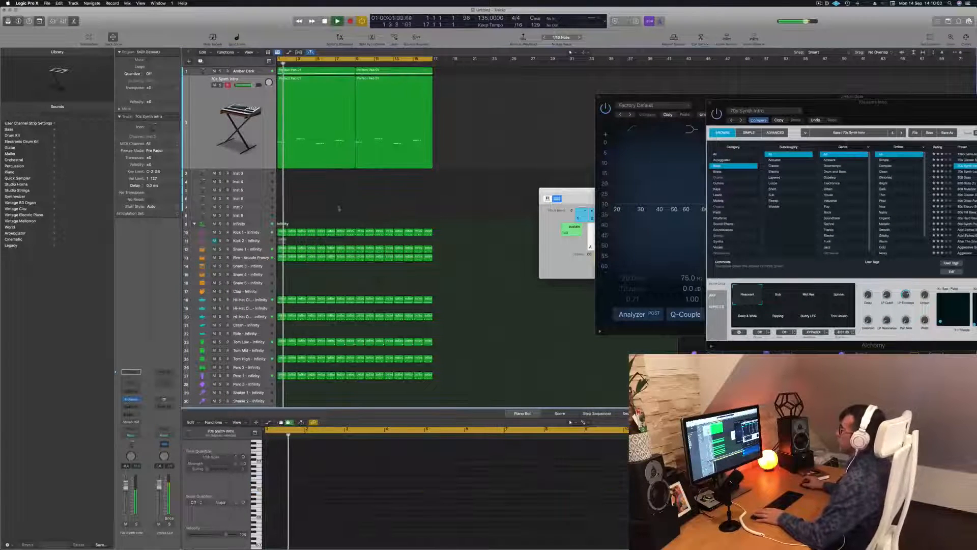
pyautogui.click(331, 150)
# Step: Duplicate the 70s Synth Intro track with its settings and copy its two regions onto the new track
pyautogui.press('space')
pyautogui.press('space')
pyautogui.click(230, 102)
pyautogui.press('space')
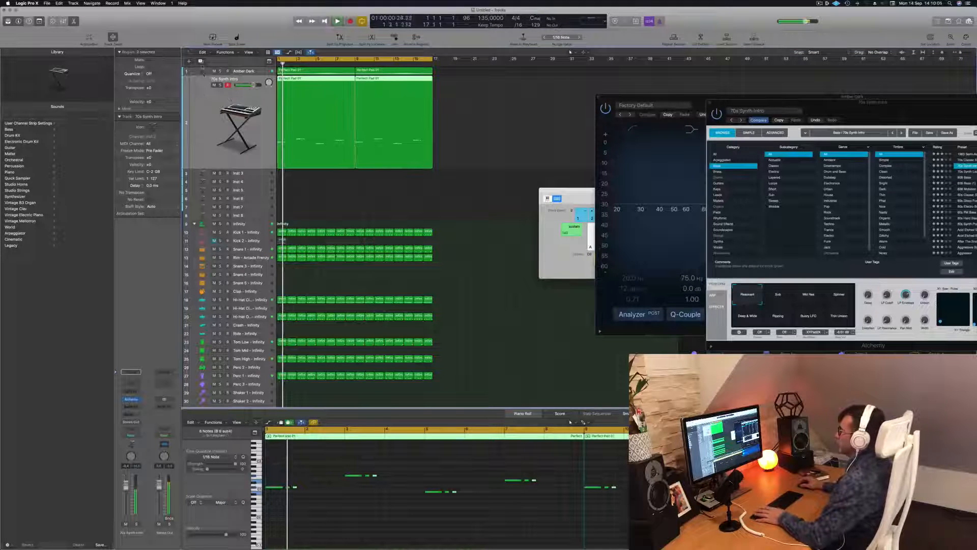
pyautogui.press('super+d')
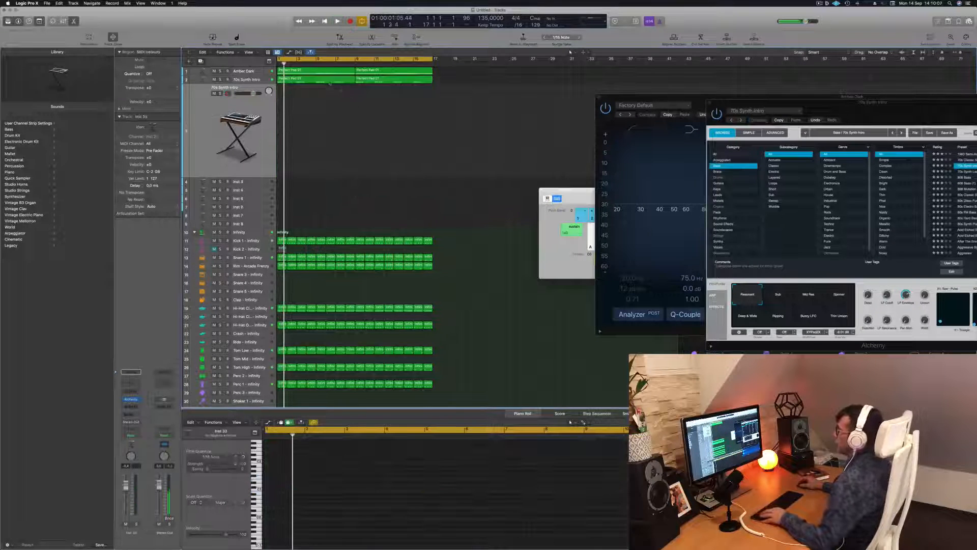
pyautogui.moveTo(406, 87); pyautogui.dragTo(409, 83)
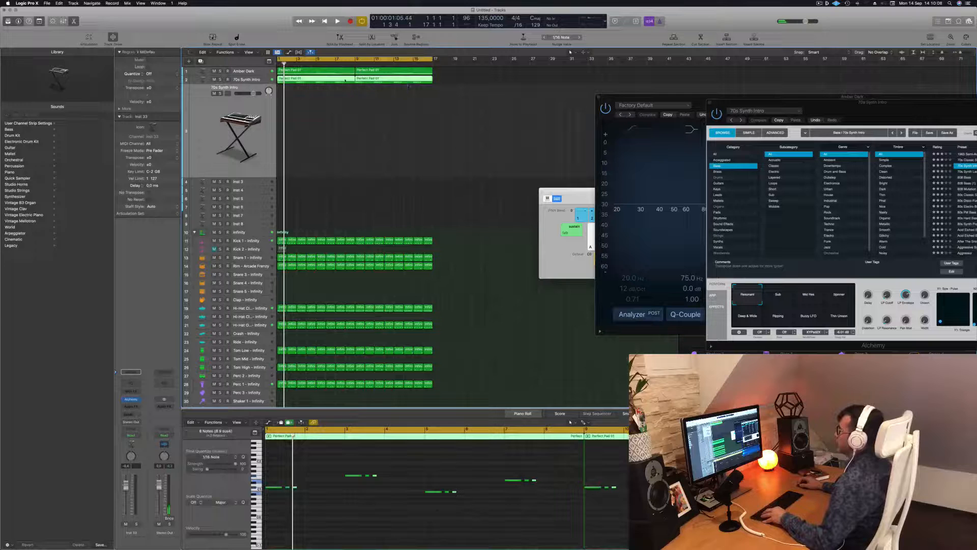
pyautogui.moveTo(335, 83); pyautogui.dragTo(339, 97)
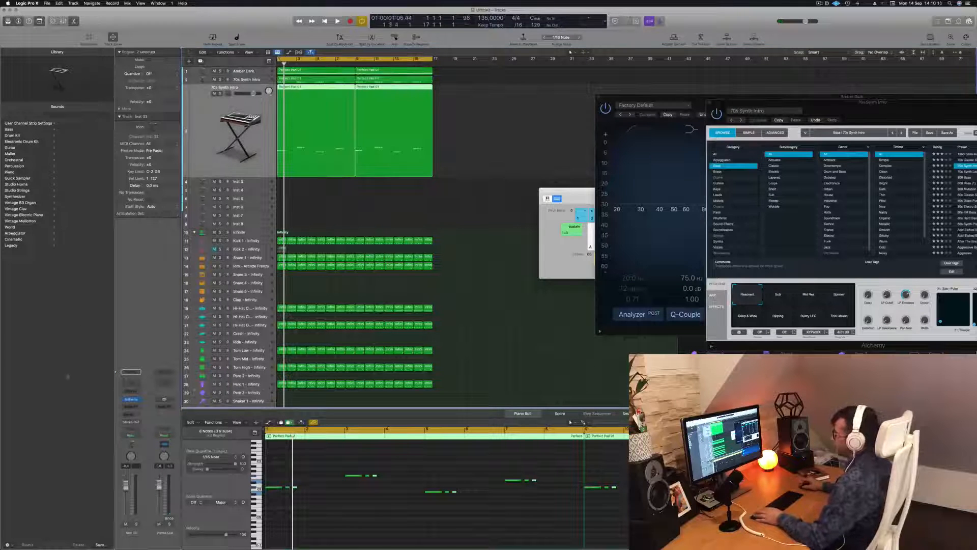
# Step: Open Alchemy on the duplicated track and load the Acid Etched Bass preset
pyautogui.click(132, 400)
pyautogui.moveTo(514, 92); pyautogui.dragTo(672, 146)
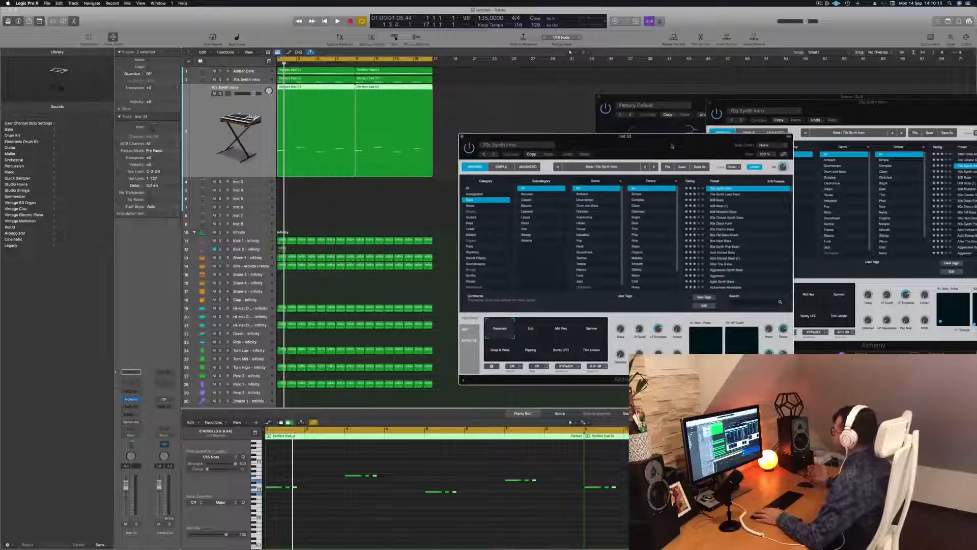
pyautogui.click(722, 253)
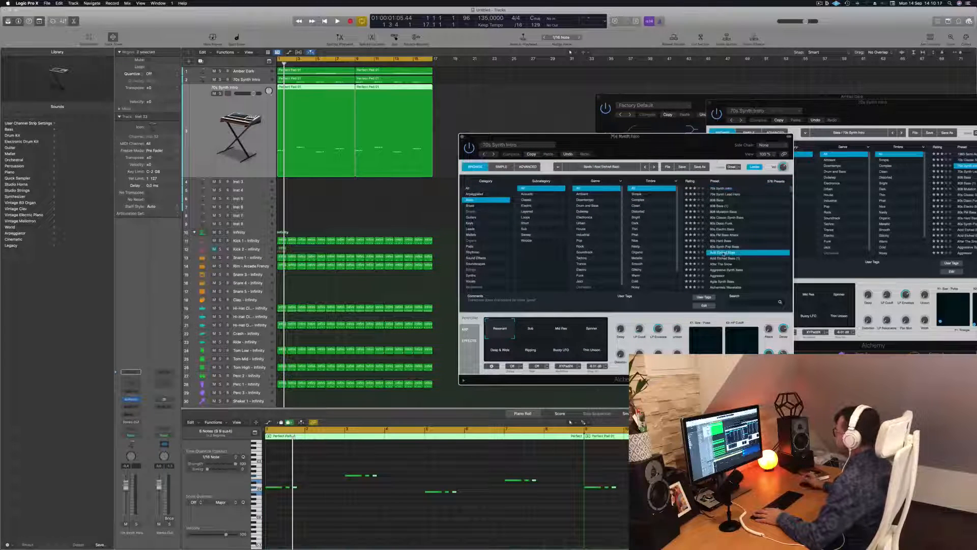
# Step: Lower the duplicated bass track's volume while replaying the mix
pyautogui.press('space')
pyautogui.press('space')
pyautogui.moveTo(126, 484); pyautogui.dragTo(125, 497)
pyautogui.press('space')
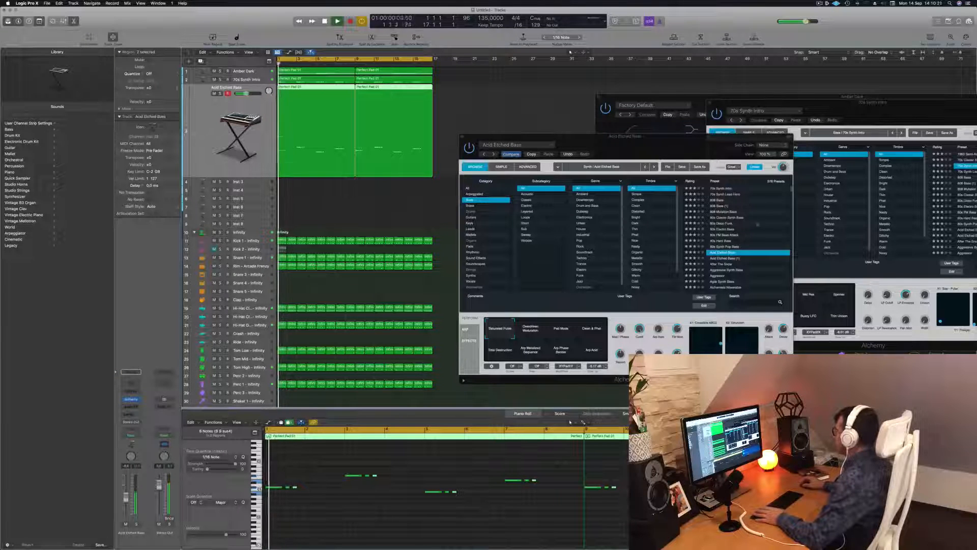
# Step: Load the bass preset just above Aggressive Synth Bass and audition it with the track's volume lowered further
pyautogui.click(725, 264)
pyautogui.press('space')
pyautogui.press('space')
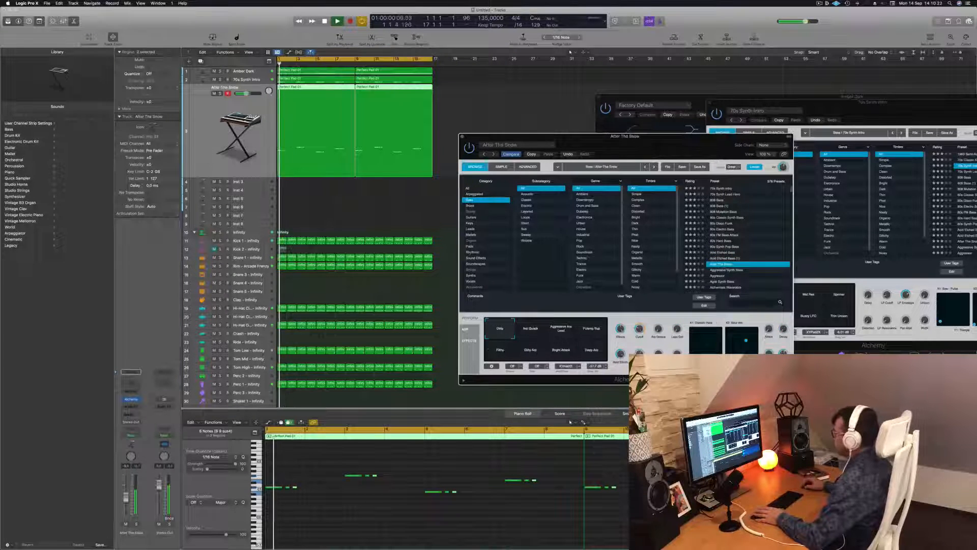
pyautogui.moveTo(126, 498); pyautogui.dragTo(126, 507)
pyautogui.press('space')
# Step: Load the Aggressive Synth Bass preset and raise the track's volume again while replaying the mix
pyautogui.press('space')
pyautogui.press('space')
pyautogui.click(731, 270)
pyautogui.press('space')
pyautogui.press('space')
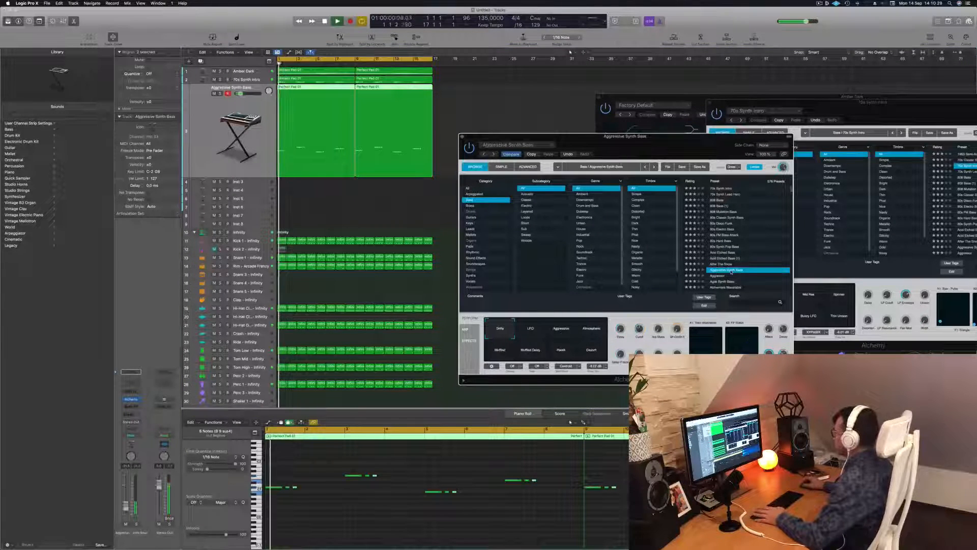
pyautogui.press('space')
pyautogui.press('space')
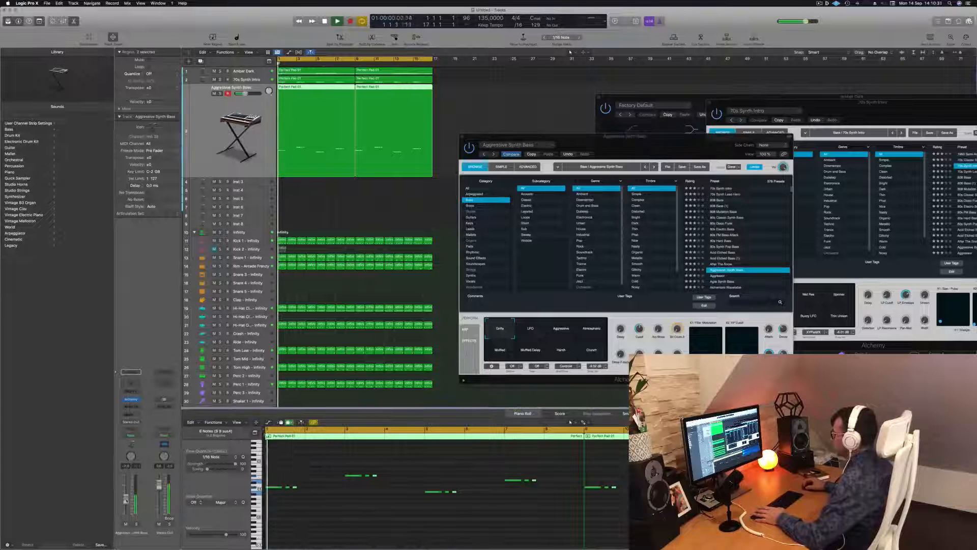
pyautogui.press('space')
pyautogui.press('space')
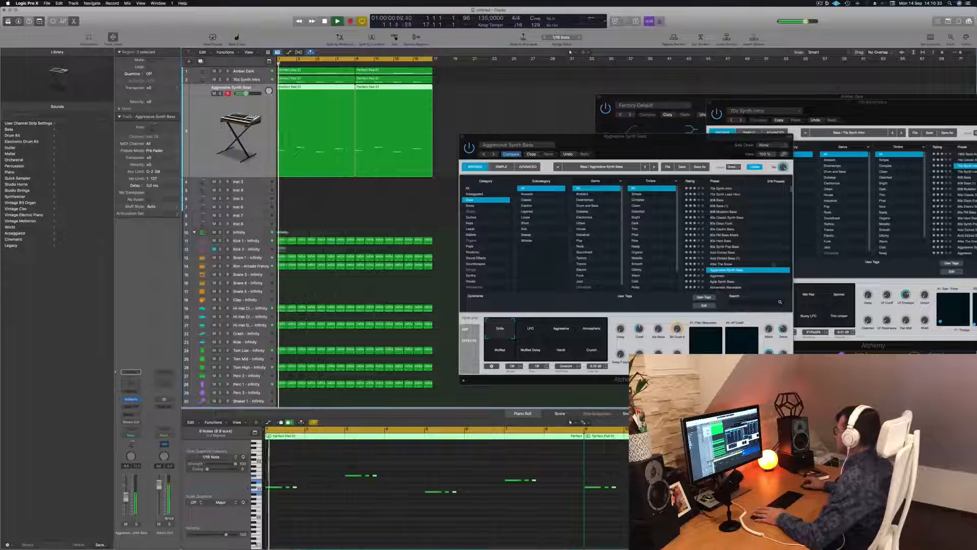
# Step: Load the Aggressor preset and audition it from the start of the mix
pyautogui.click(719, 278)
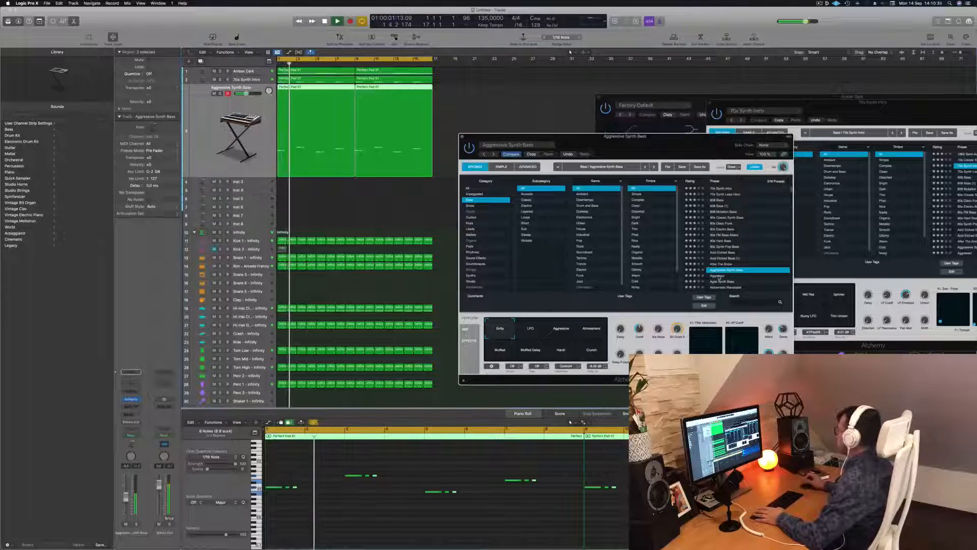
pyautogui.click(719, 277)
pyautogui.press('space')
pyautogui.press('space')
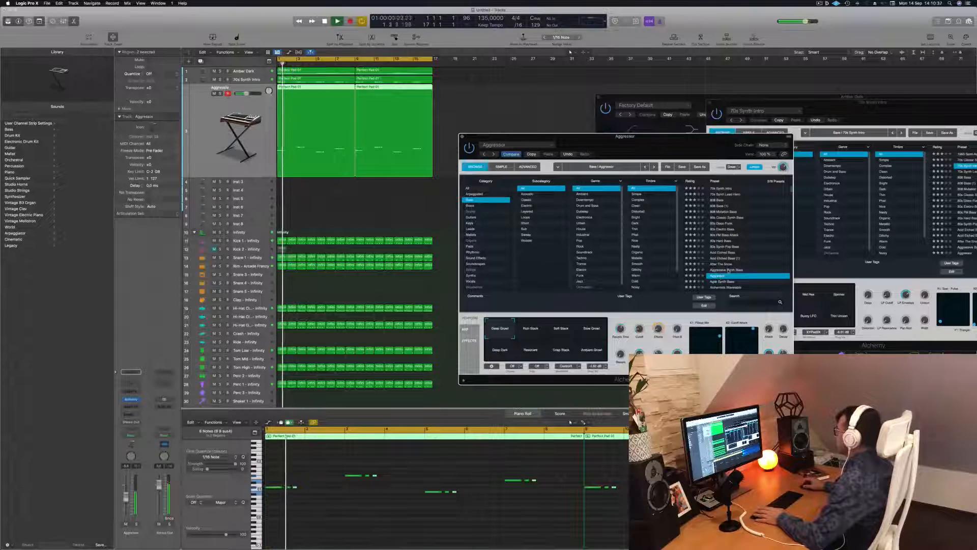
# Step: Audition the Agile Synth Bass preset and the wavetable preset listed directly below it
pyautogui.scroll(-5, 739, 269)
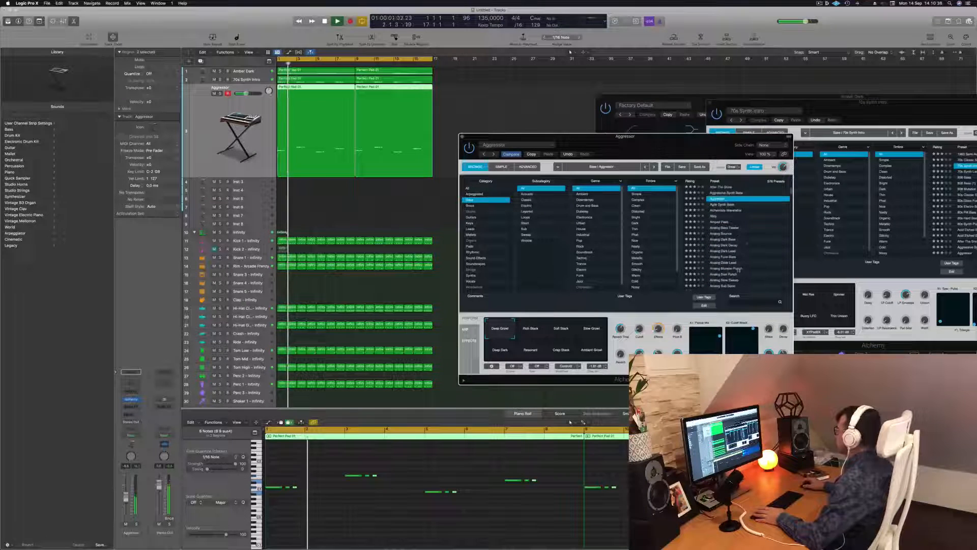
pyautogui.click(723, 204)
pyautogui.press('space')
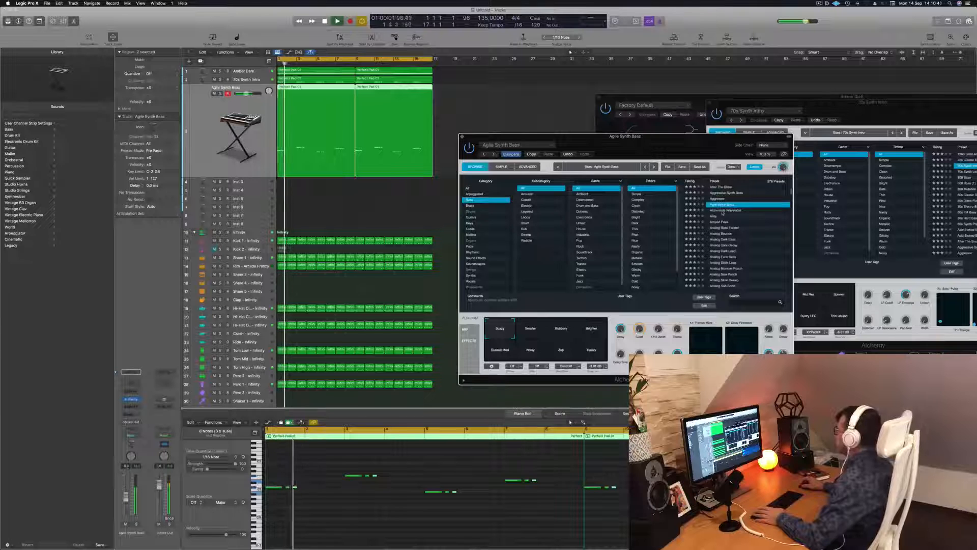
pyautogui.click(724, 211)
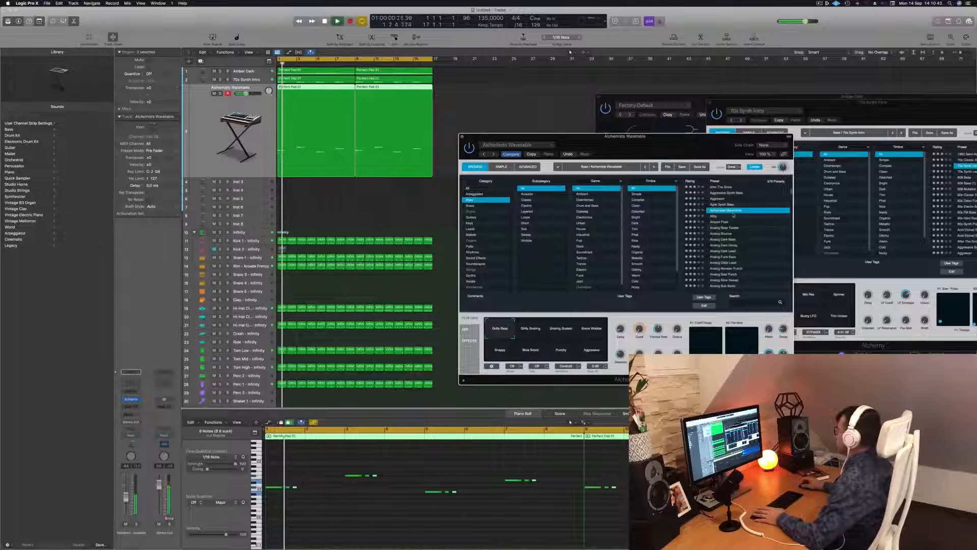
# Step: Load the Alloy preset and replay the mix with it, shifting the Alchemy window slightly
pyautogui.click(714, 217)
pyautogui.press('space')
pyautogui.press('space')
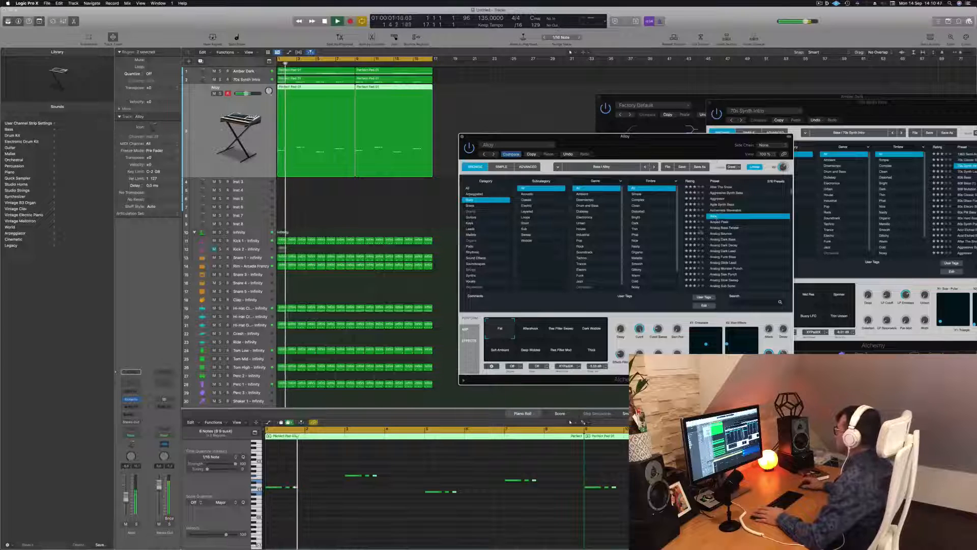
pyautogui.moveTo(649, 152); pyautogui.dragTo(674, 150)
pyautogui.press('space')
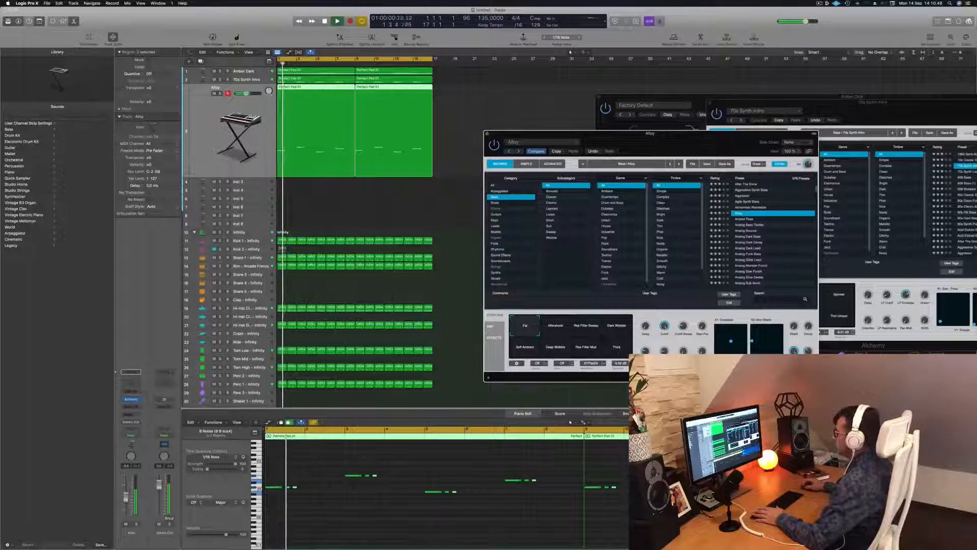
pyautogui.press('space')
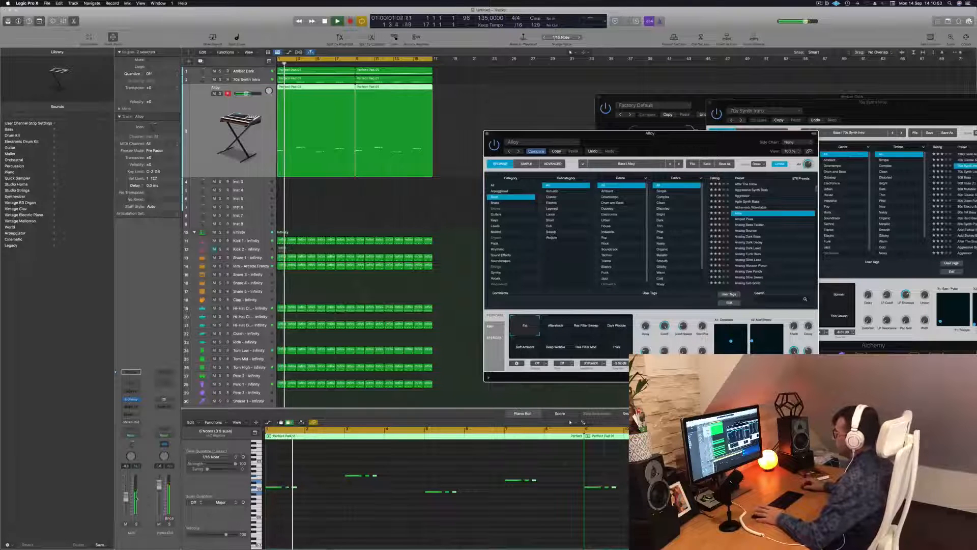
# Step: Compare the mix with the duplicated bass track muted and unmuted, and lower its volume slightly
pyautogui.click(126, 524)
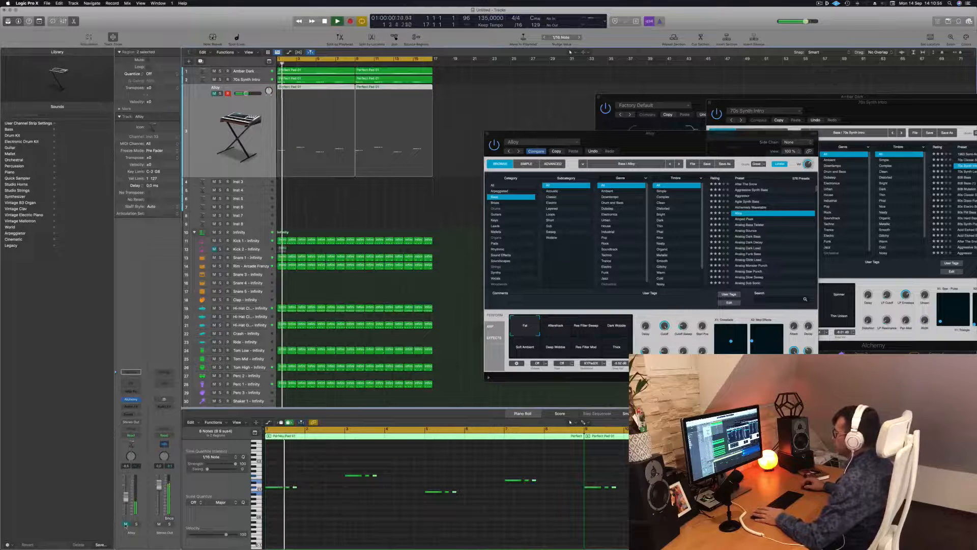
pyautogui.click(125, 524)
pyautogui.moveTo(125, 497); pyautogui.dragTo(126, 501)
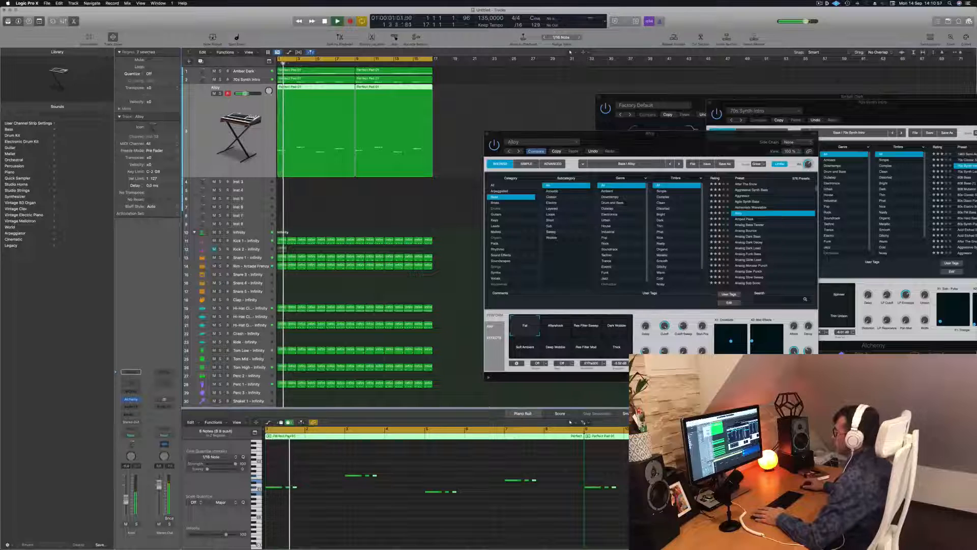
pyautogui.press('Return')
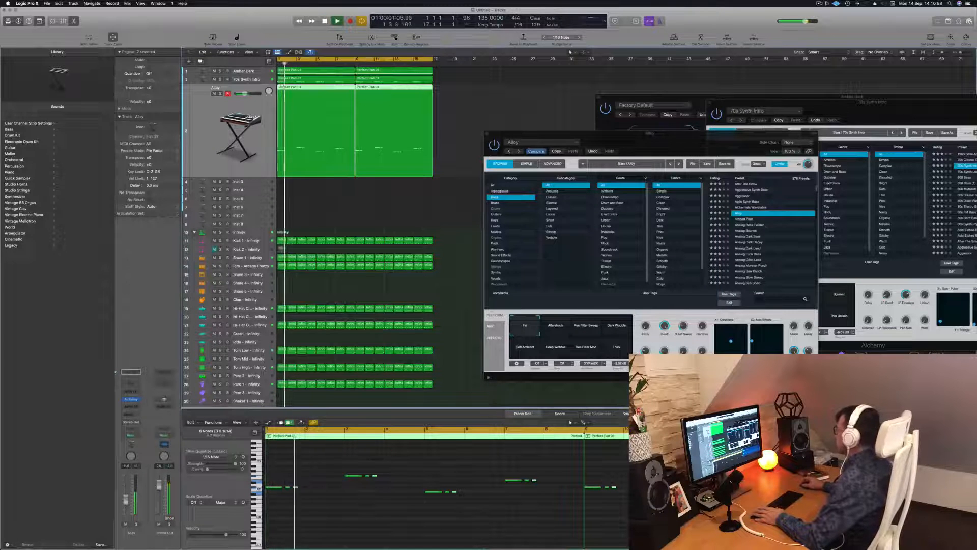
# Step: Adjust the Alloy preset's Cutoff Sweep knob and replay the mix
pyautogui.press('space')
pyautogui.press('space')
pyautogui.moveTo(684, 327); pyautogui.dragTo(689, 314)
pyautogui.press('Return')
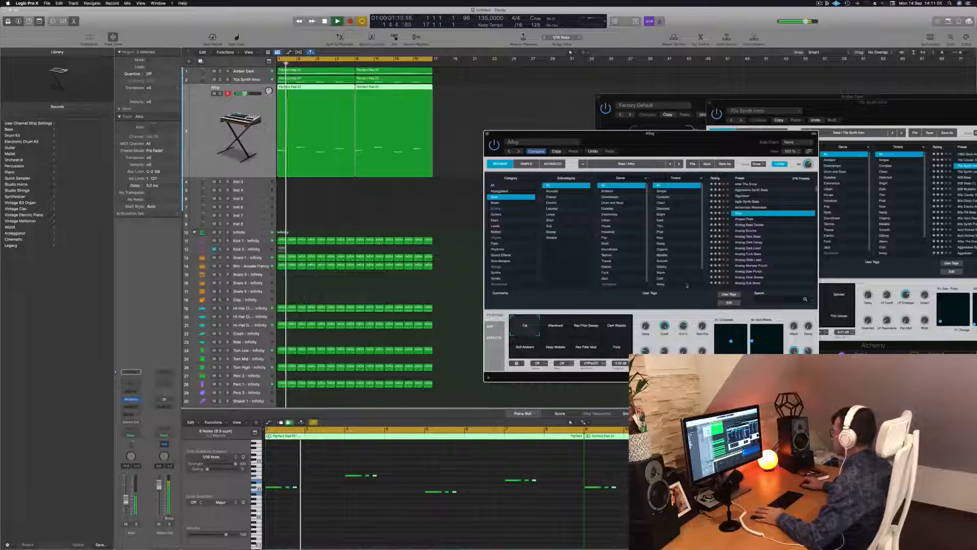
pyautogui.press('Return')
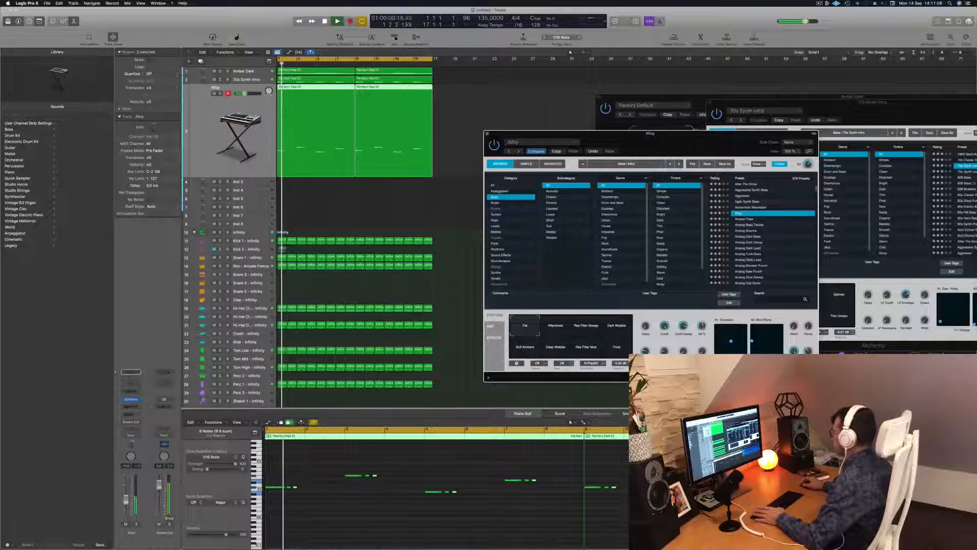
# Step: Audition the consecutive bass presets from Amped Peak through Analog Bounce during playback
pyautogui.click(747, 218)
pyautogui.press('Return')
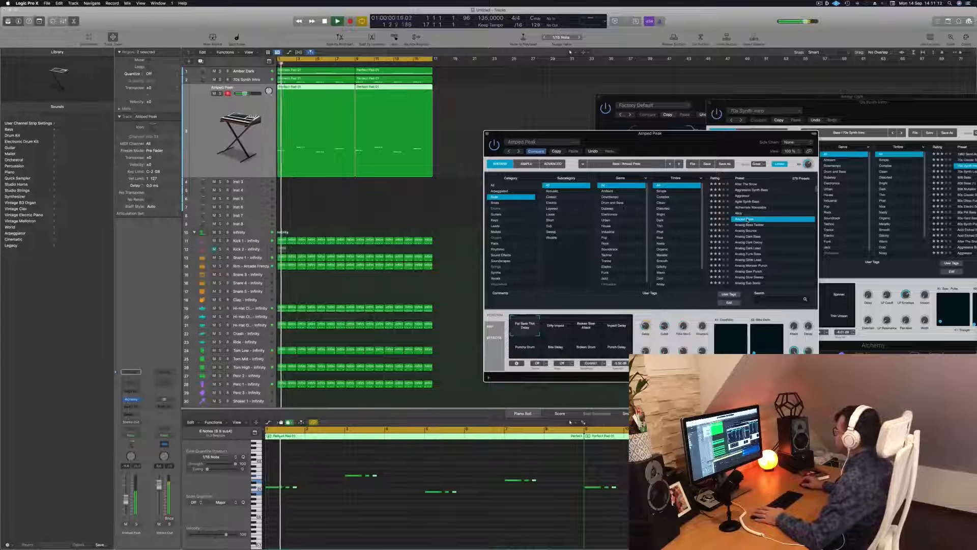
pyautogui.click(754, 225)
pyautogui.press('space')
pyautogui.click(746, 231)
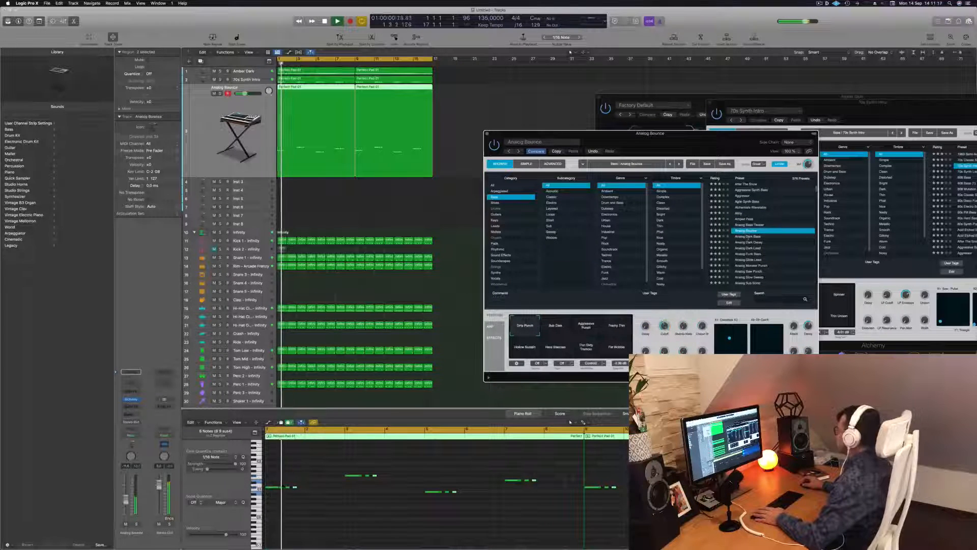
# Step: Load the Analog Dark Bass preset and compare the track soloed and within the full mix
pyautogui.click(749, 237)
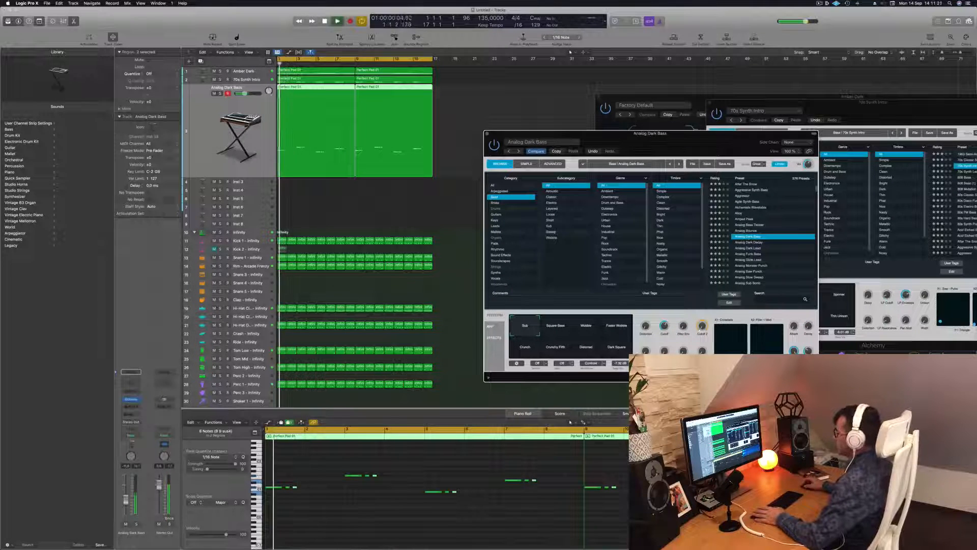
pyautogui.click(137, 524)
pyautogui.press('space')
pyautogui.press('space')
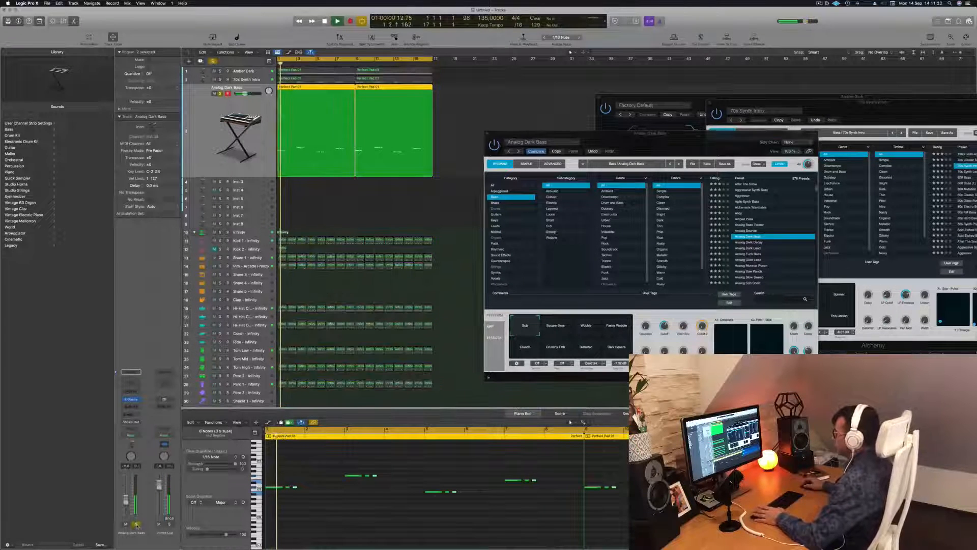
pyautogui.click(137, 524)
pyautogui.press('space')
pyautogui.press('space')
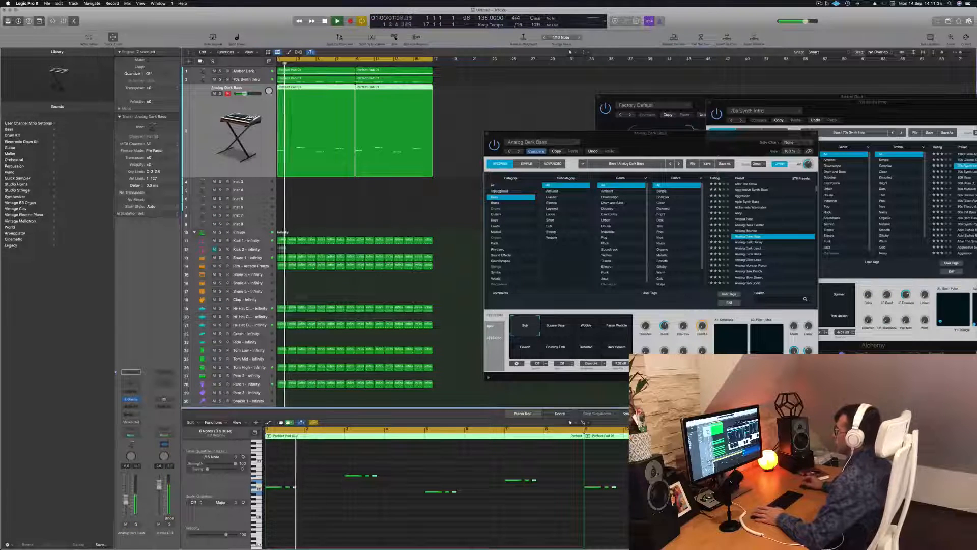
# Step: Move the Analog Dark Bass plug-in window aside and compare the mix with that bass track muted and unmuted
pyautogui.moveTo(585, 134); pyautogui.dragTo(767, 139)
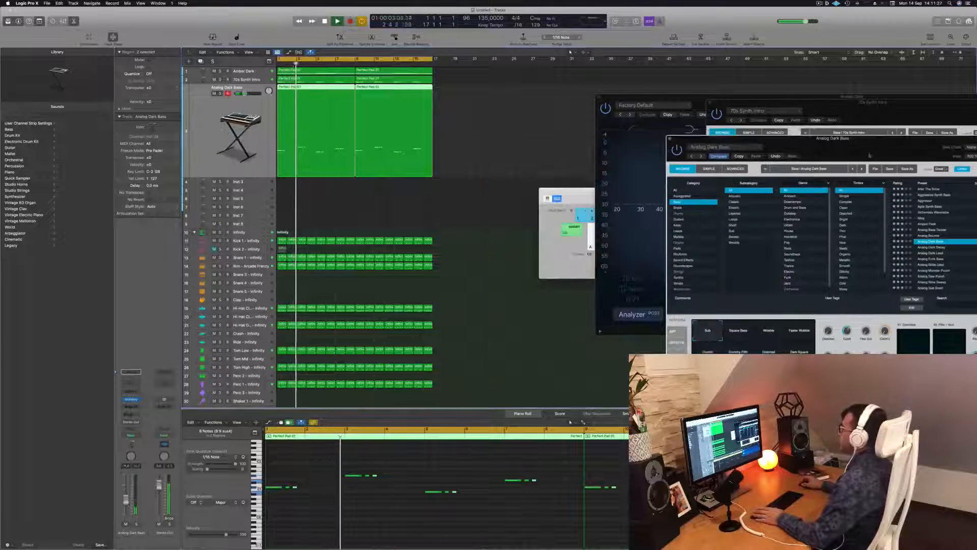
pyautogui.click(458, 207)
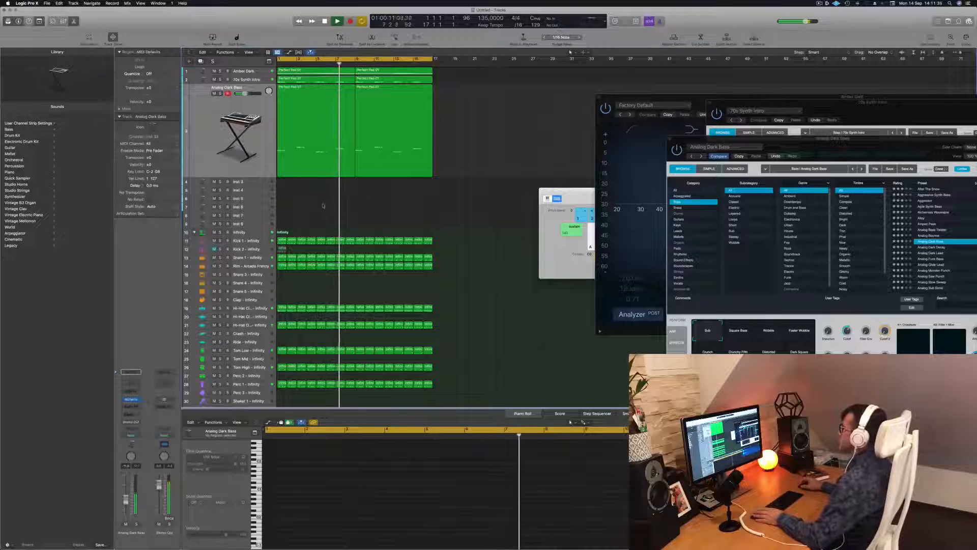
pyautogui.press('Return')
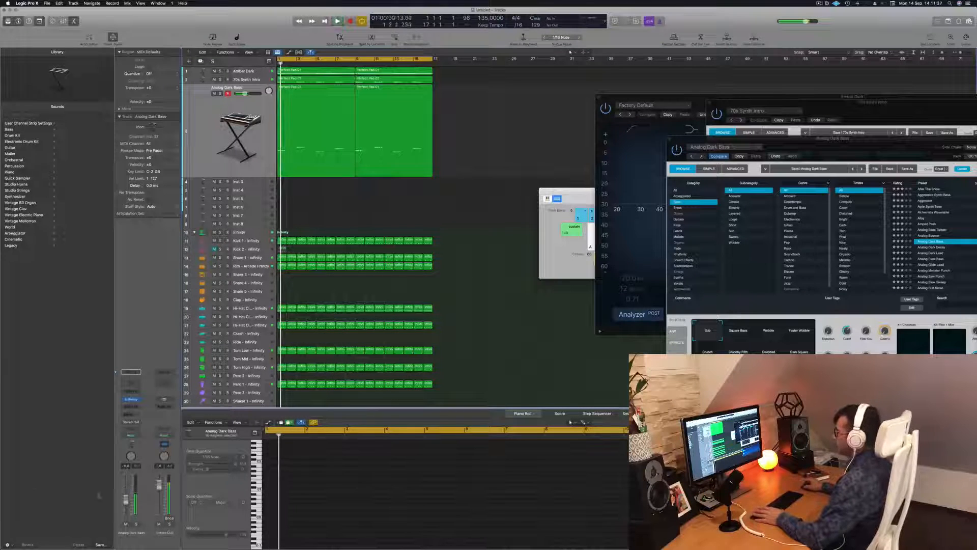
pyautogui.hotkey('ctrl', 'm')
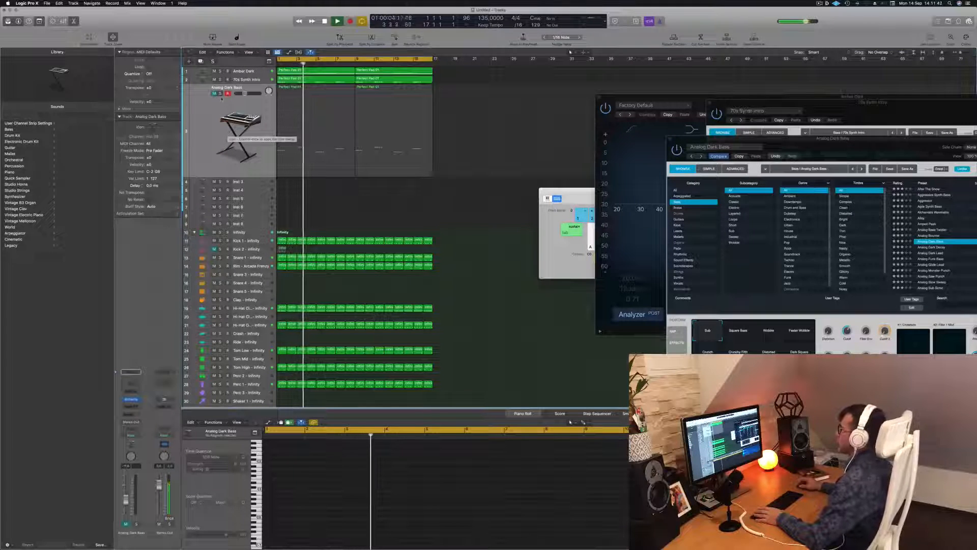
pyautogui.click(214, 93)
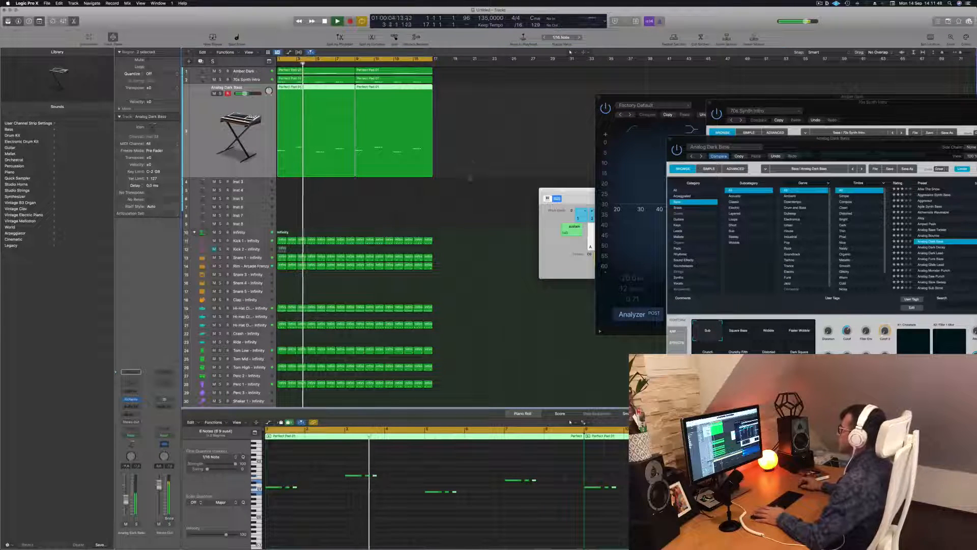
pyautogui.click(473, 162)
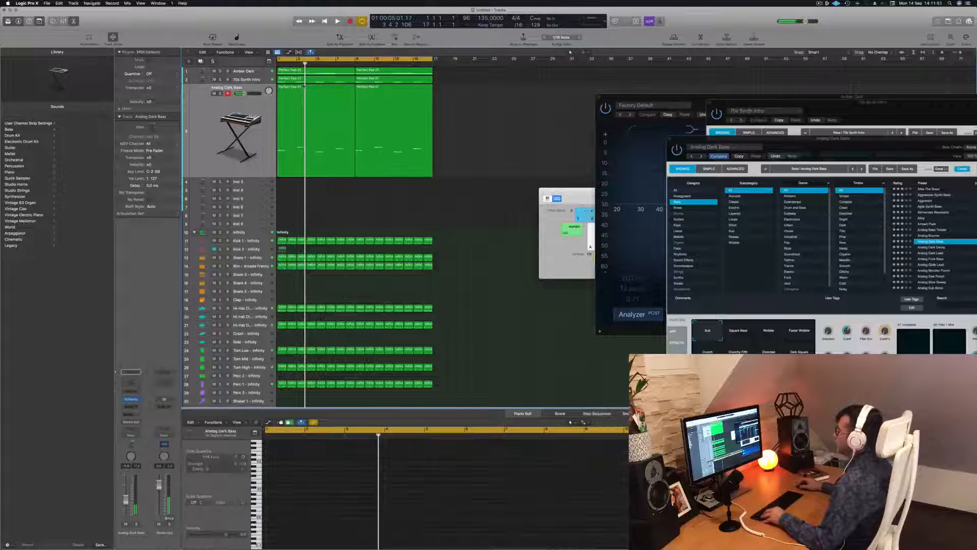
# Step: Copy the first Analog Dark Bass region onto the empty Inst 3 track at bar 1
pyautogui.click(299, 87)
pyautogui.moveTo(299, 86); pyautogui.dragTo(299, 181)
pyautogui.click(253, 184)
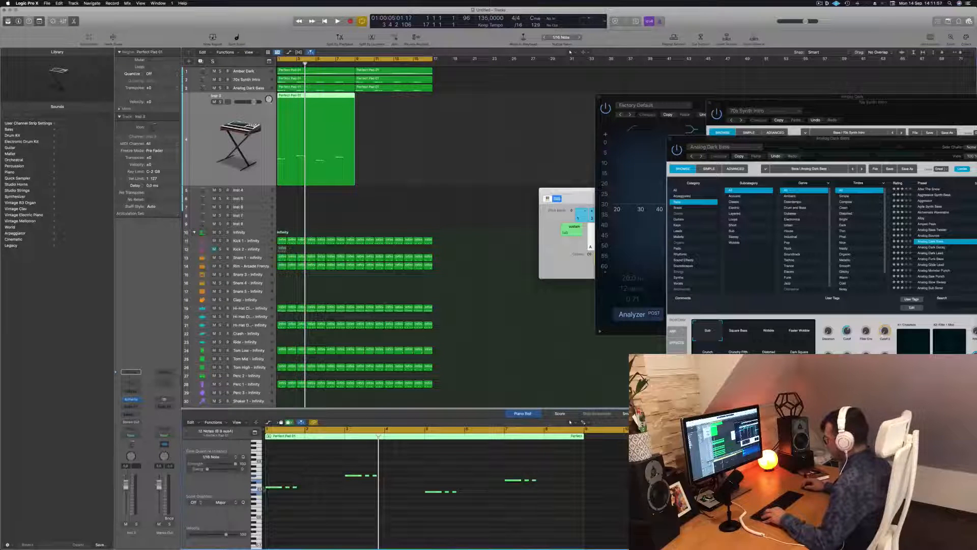
# Step: Shift all notes of the Inst 3 region one bar later and lower the track's volume slightly during playback
pyautogui.moveTo(270, 489); pyautogui.dragTo(311, 489)
pyautogui.press('space')
pyautogui.moveTo(254, 102); pyautogui.dragTo(246, 102)
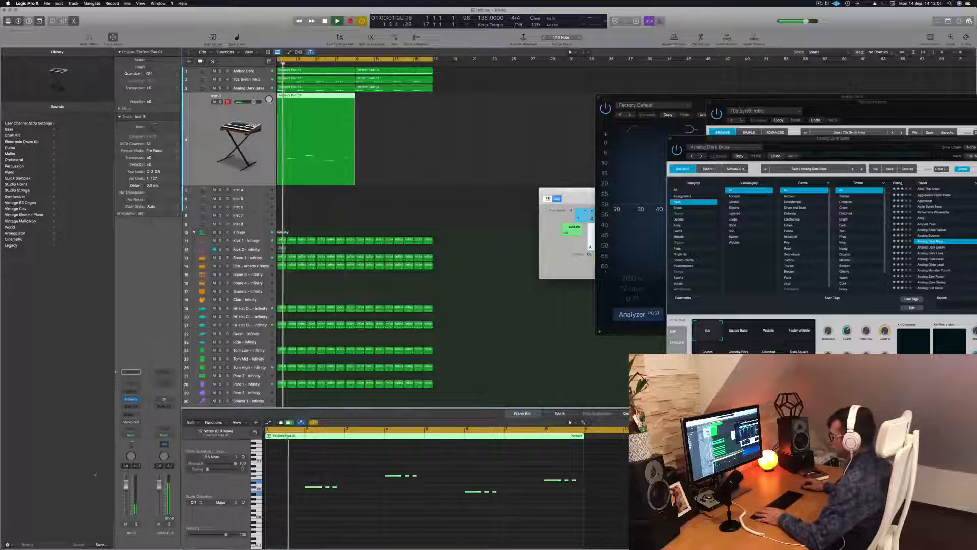
# Step: Replay the Inst 3 part and duplicate its note groups one bar later
pyautogui.press('space')
pyautogui.press('space')
pyautogui.scroll(3, 374, 511)
pyautogui.click(371, 505)
pyautogui.press('space')
pyautogui.moveTo(341, 487); pyautogui.dragTo(626, 520)
# Step: Nudge the bar 2 notes earlier and place the long note after the two short ones
pyautogui.press('super+Left')
pyautogui.moveTo(339, 489); pyautogui.dragTo(357, 498)
pyautogui.hotkey('alt', 'Left')
pyautogui.hotkey('alt', 'Left')
pyautogui.hotkey('alt', 'Left')
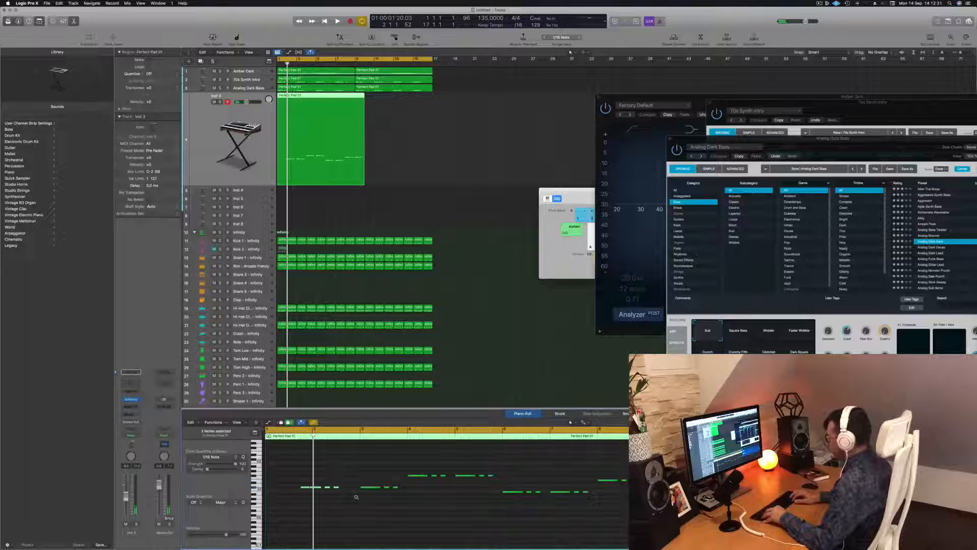
pyautogui.click(290, 518)
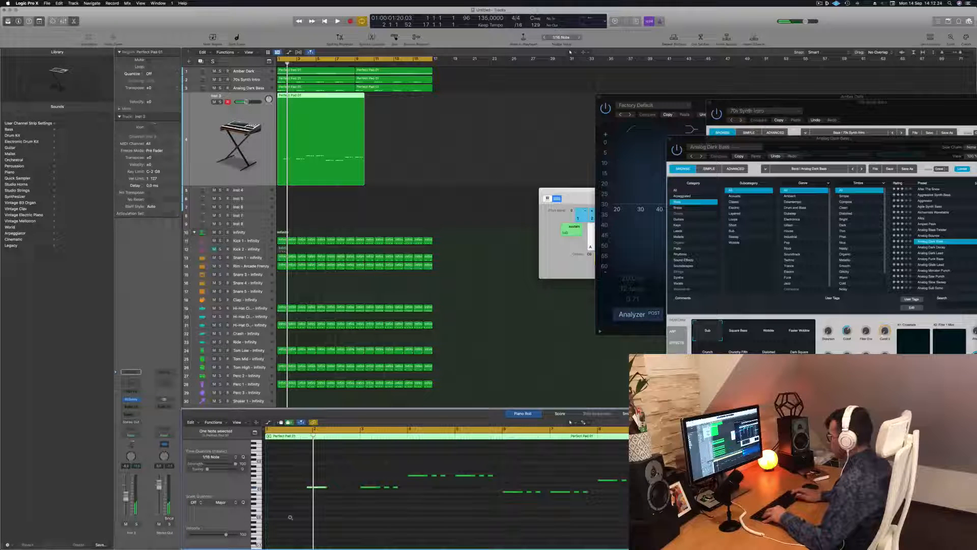
pyautogui.press('space')
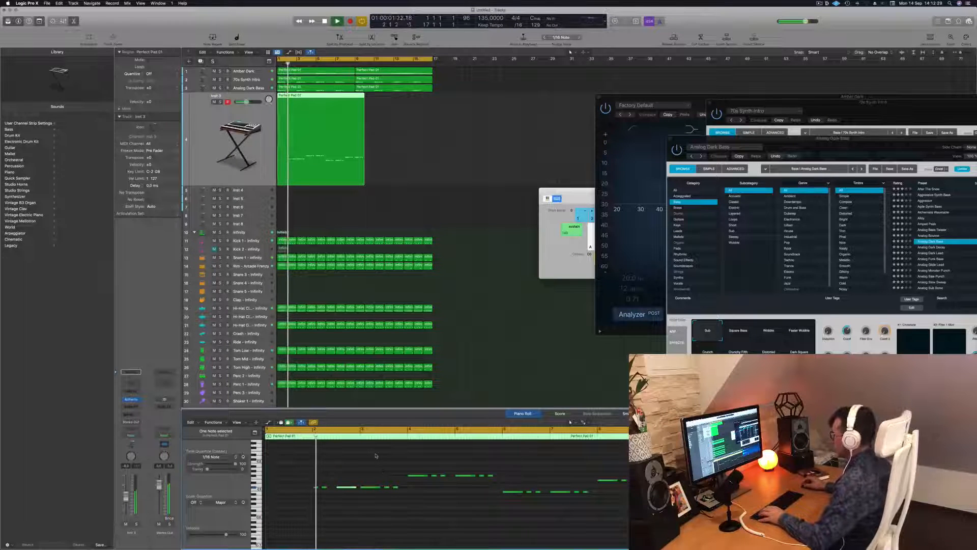
# Step: Delete the repeated three-note group in bar 3 and replay the part from the start
pyautogui.press('Return')
pyautogui.moveTo(423, 505); pyautogui.dragTo(362, 479)
pyautogui.press('Return')
pyautogui.press('Delete')
pyautogui.press('Return')
pyautogui.press('super+Left')
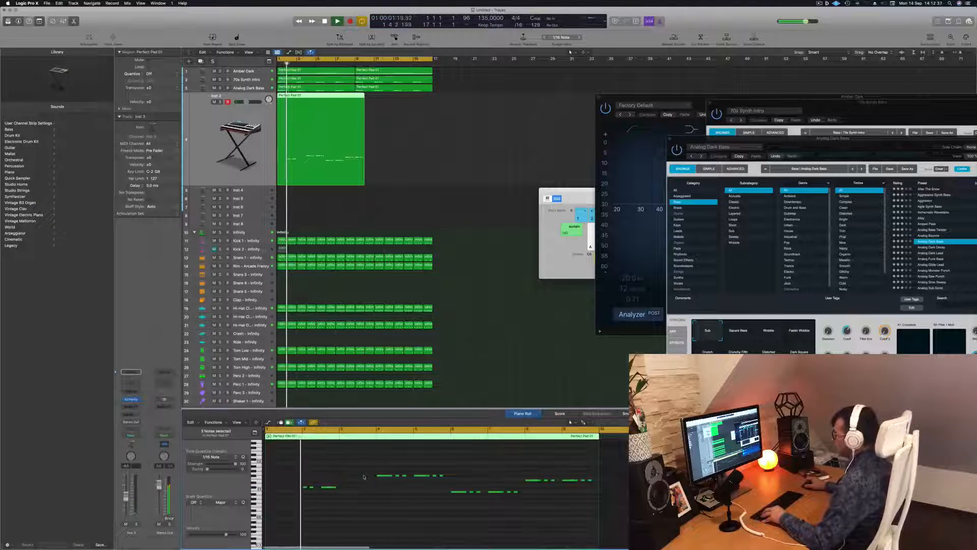
# Step: Replay the opening and move the long note in bar 2 slightly earlier, closer to the short ones
pyautogui.press('super+Right')
pyautogui.press('Return')
pyautogui.press('super+Right')
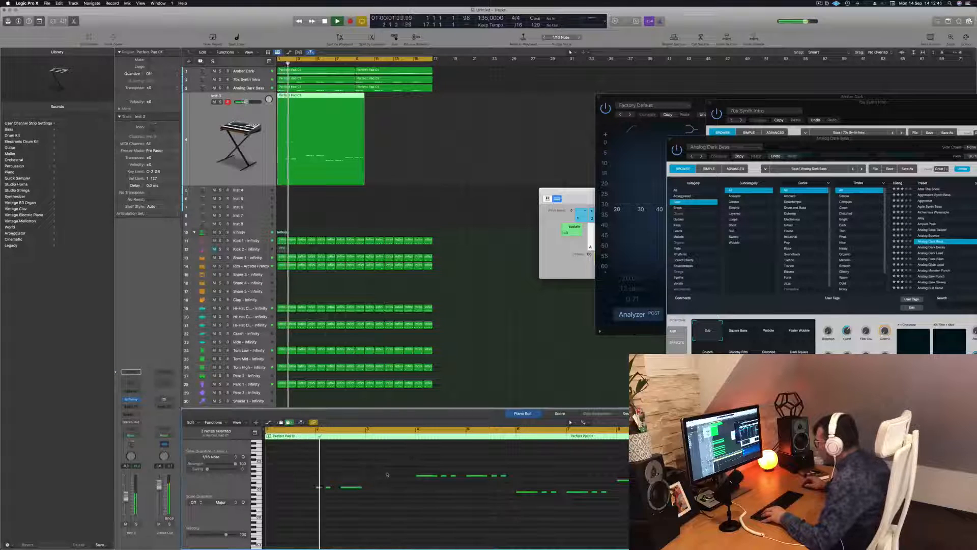
pyautogui.press('Return')
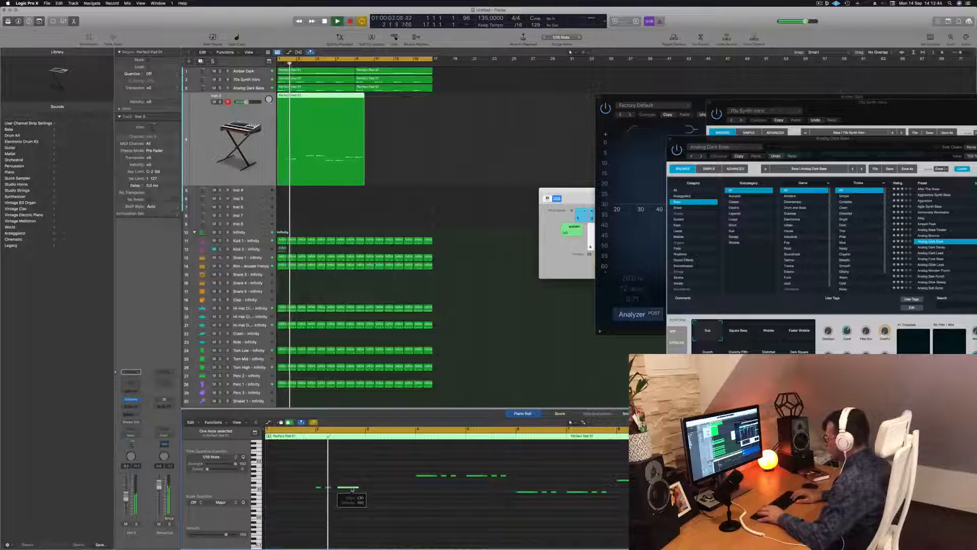
# Step: Rearrange the bar 4 group so its two short notes come before the long one, and replay it
pyautogui.press('space')
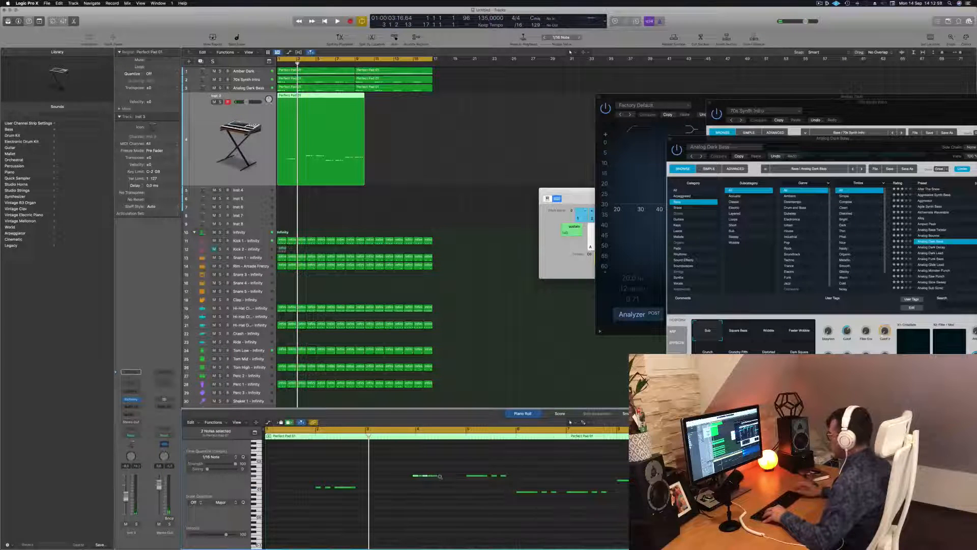
pyautogui.scroll(3, 433, 483)
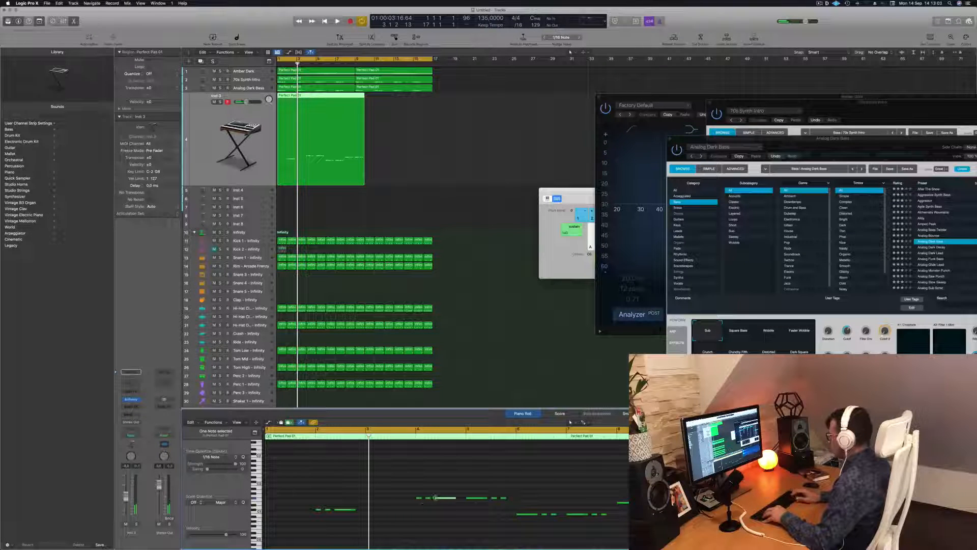
pyautogui.press('space')
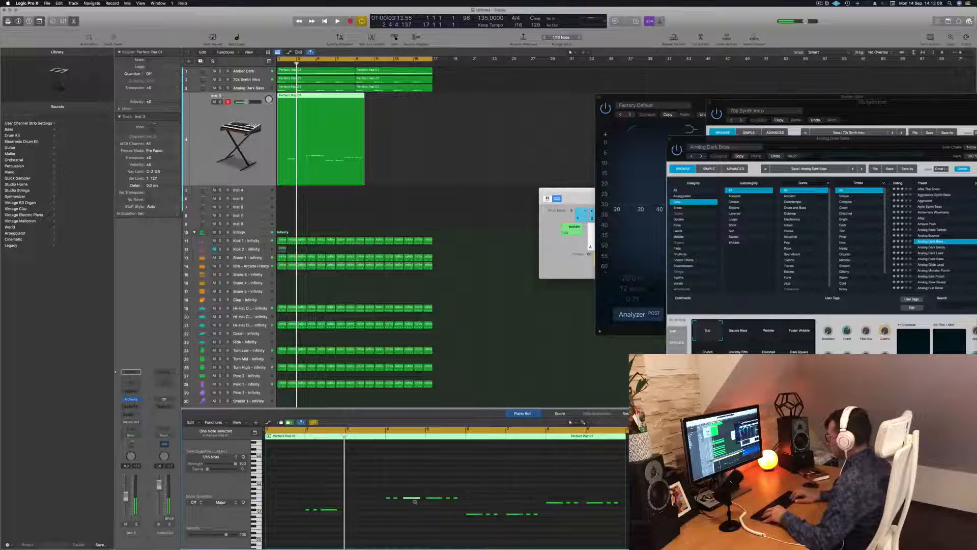
# Step: Remove the repeated group in bar 5 and rearrange the bar 6 notes with the short ones first
pyautogui.press('space')
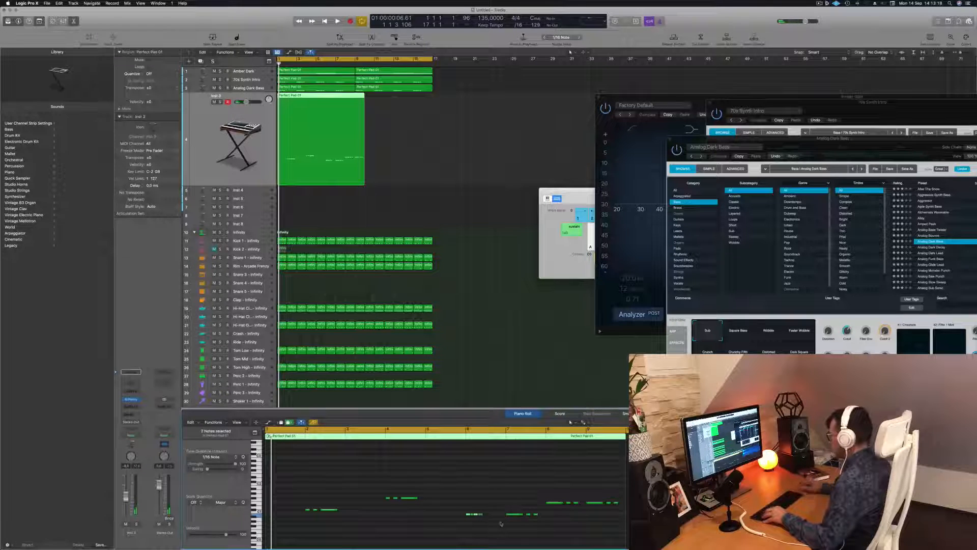
pyautogui.click(479, 514)
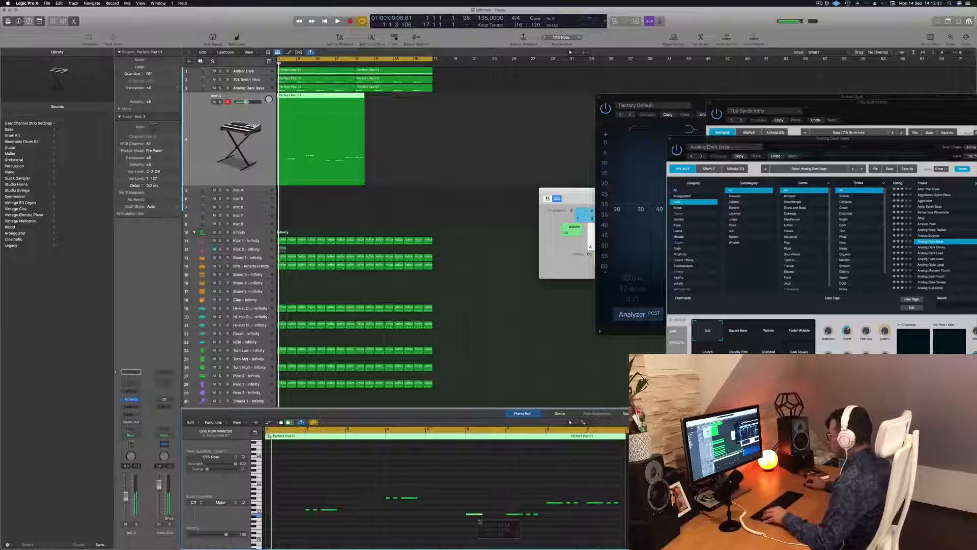
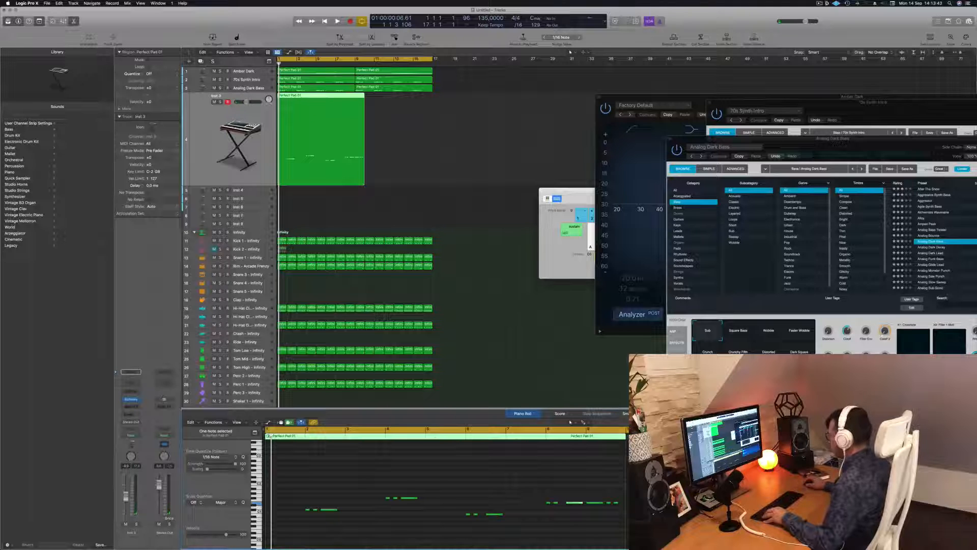
# Step: Delete the surplus notes after the three-note group in bar 8 and replay the part
pyautogui.moveTo(621, 517); pyautogui.dragTo(622, 517)
pyautogui.press('Delete')
pyautogui.press('space')
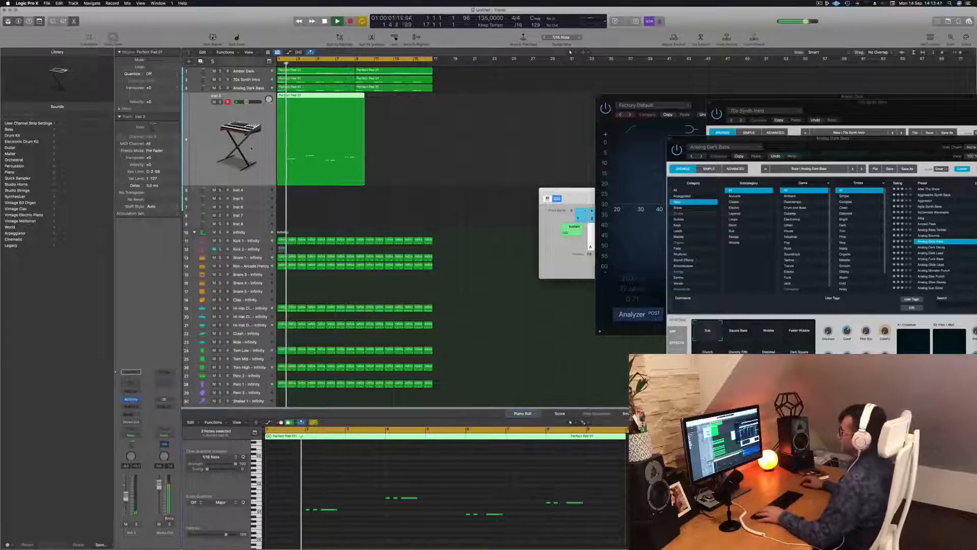
# Step: Open the Alchemy synth on Inst 3 and limit its presets to the Bass category
pyautogui.click(131, 400)
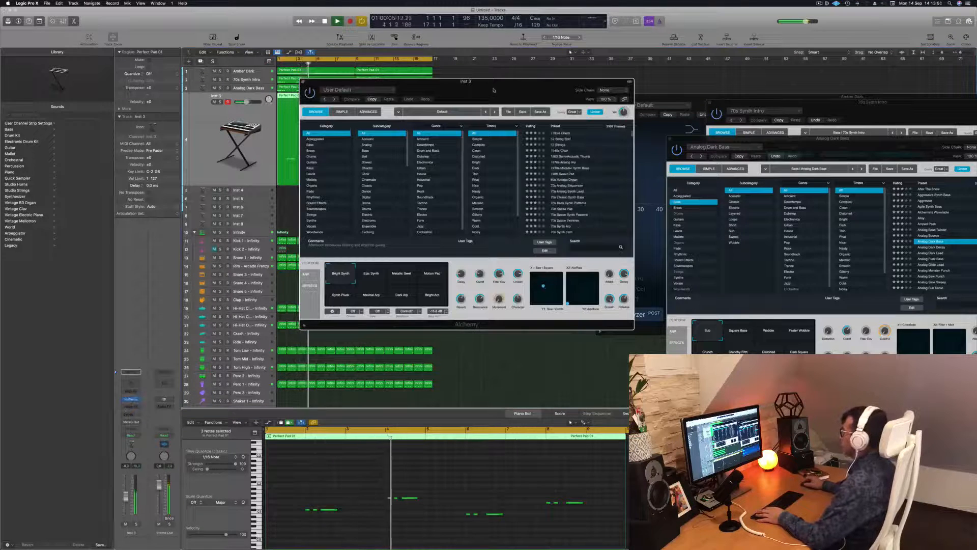
pyautogui.moveTo(495, 82); pyautogui.dragTo(464, 103)
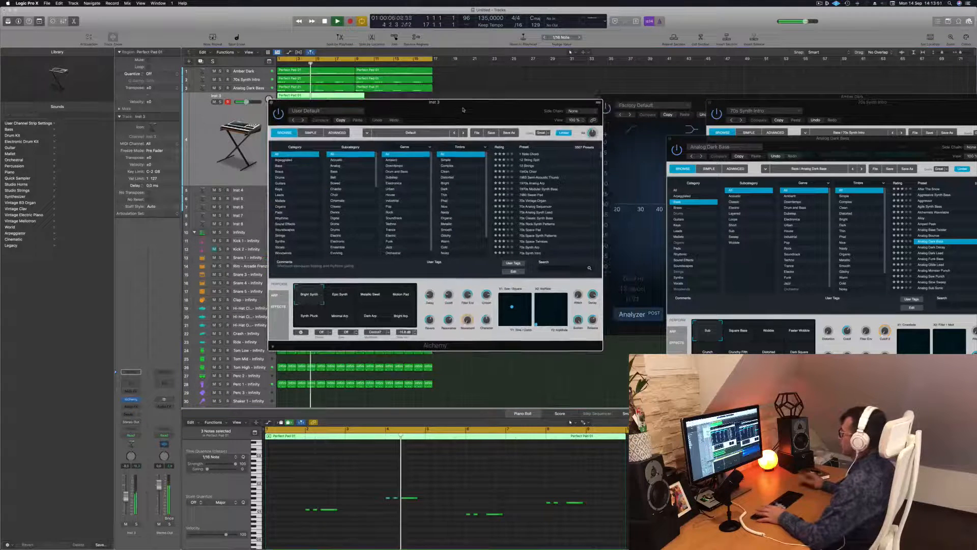
pyautogui.click(279, 166)
pyautogui.scroll(-5, 539, 199)
pyautogui.click(540, 198)
pyautogui.moveTo(493, 103); pyautogui.dragTo(544, 167)
# Step: Audition the presets Deep Electro Bass Pattern, Deep Fried Junglist, Deep Noise Bass and Deep Plucks against the part from its start
pyautogui.click(609, 259)
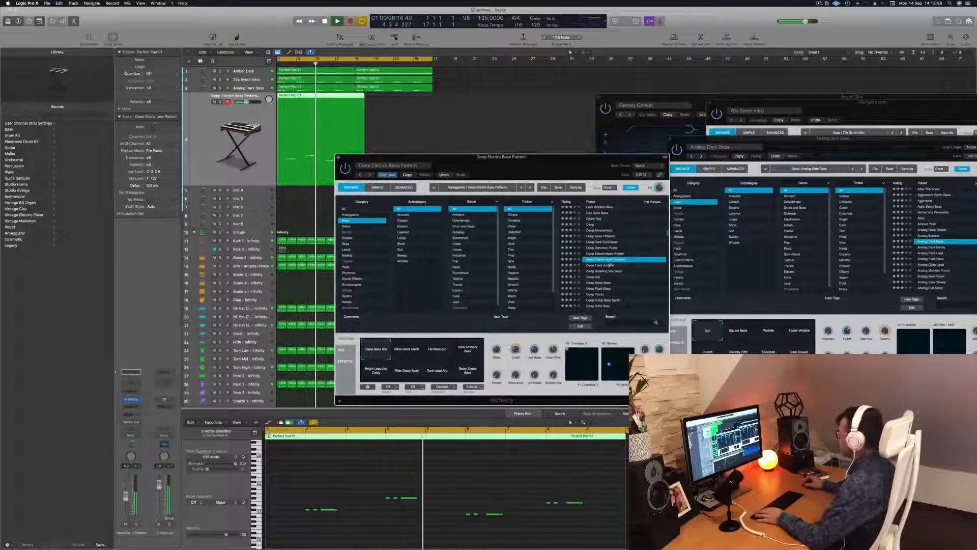
pyautogui.click(609, 265)
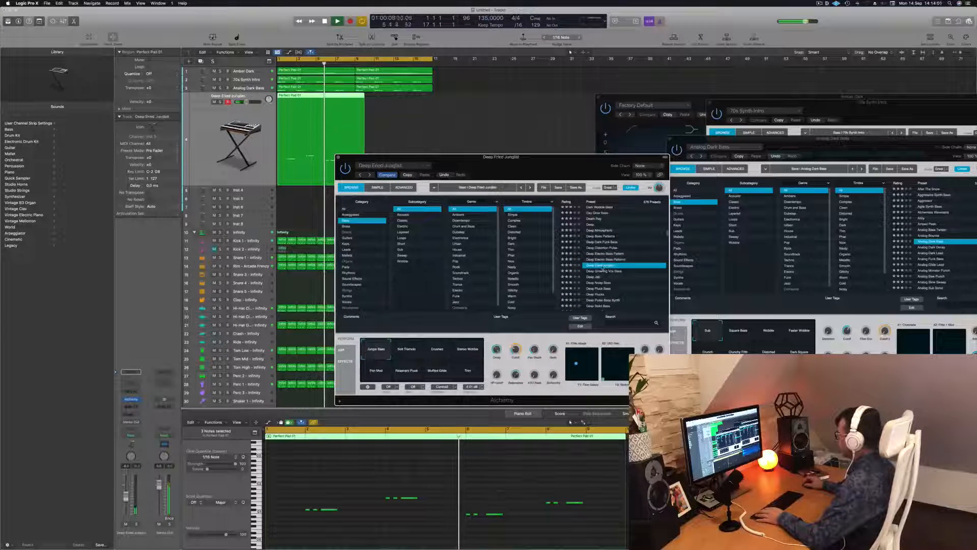
pyautogui.press('Return')
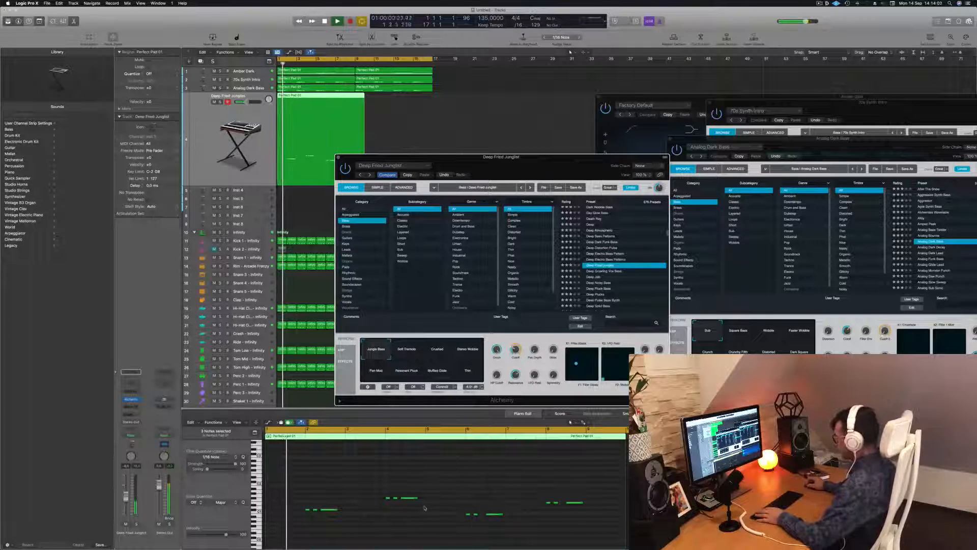
pyautogui.click(591, 282)
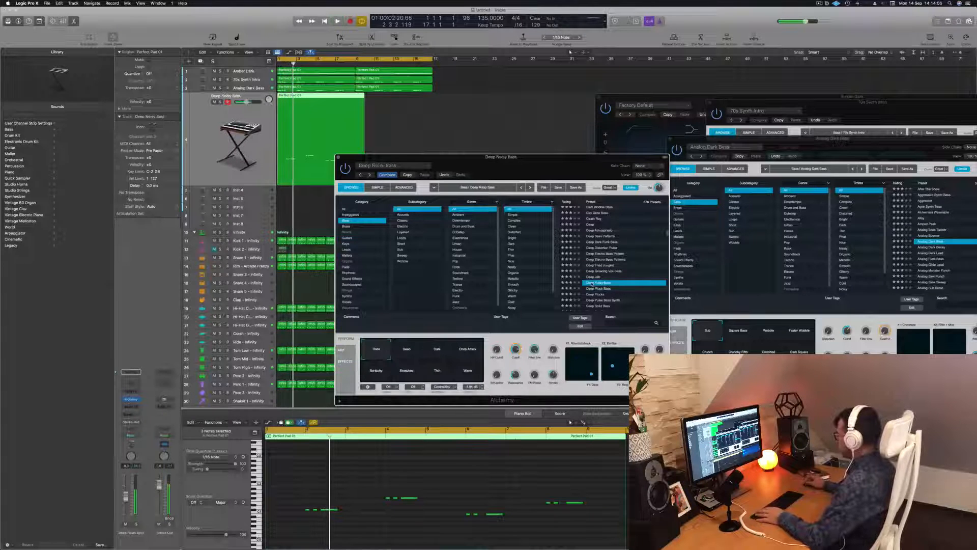
pyautogui.press('Return')
pyautogui.click(594, 294)
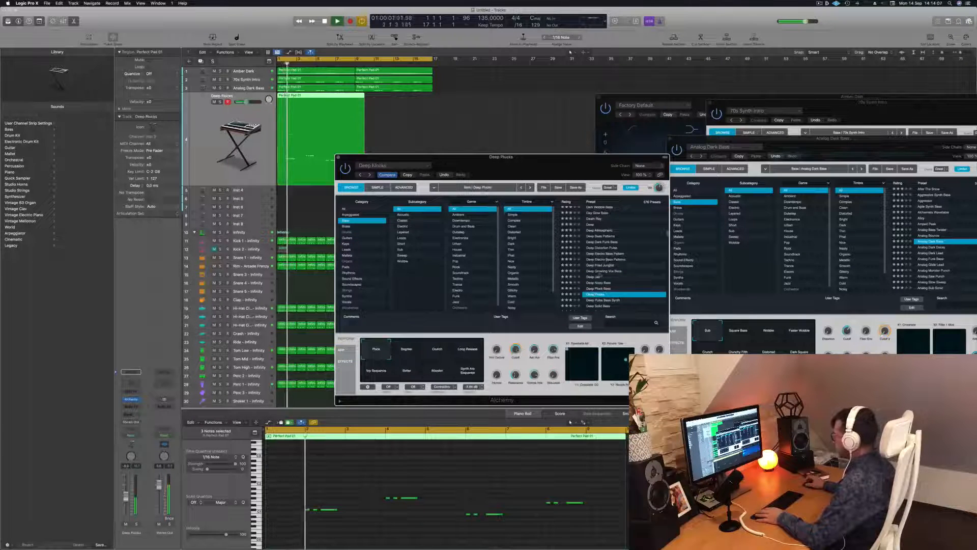
pyautogui.moveTo(554, 157); pyautogui.dragTo(608, 97)
pyautogui.press('space')
pyautogui.press('Return')
pyautogui.press('space')
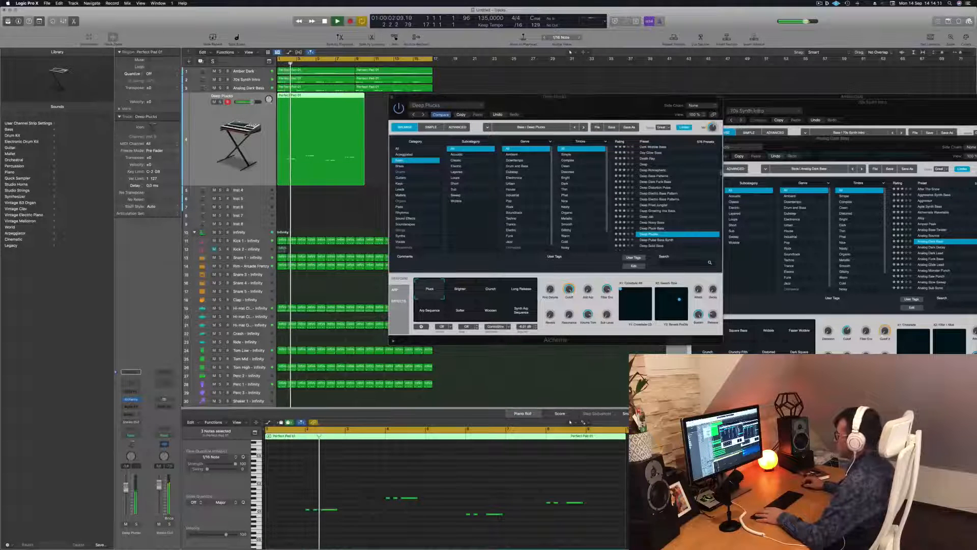
# Step: Try the Deep Pulse Bass Synth preset, and load Deep Solid Bass on the track instead
pyautogui.scroll(-3, 667, 198)
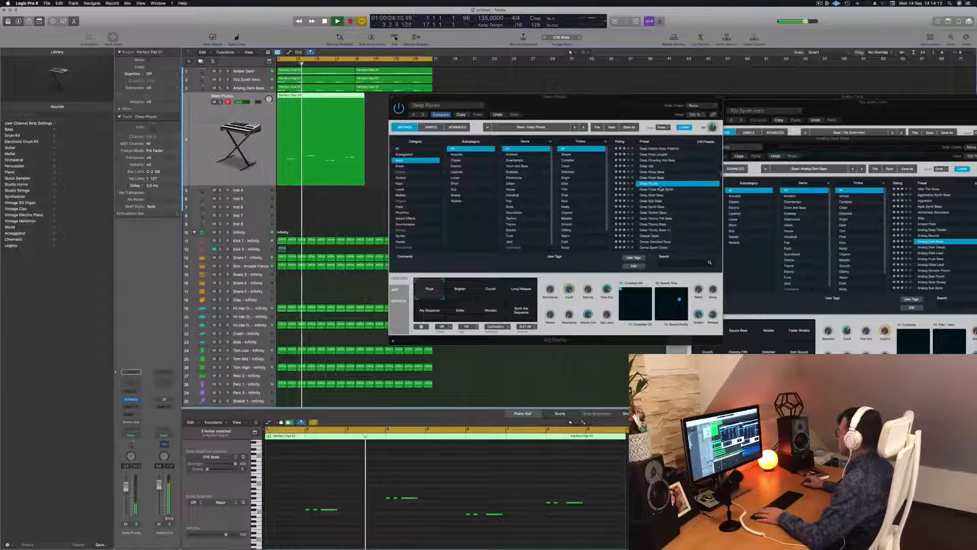
pyautogui.click(655, 189)
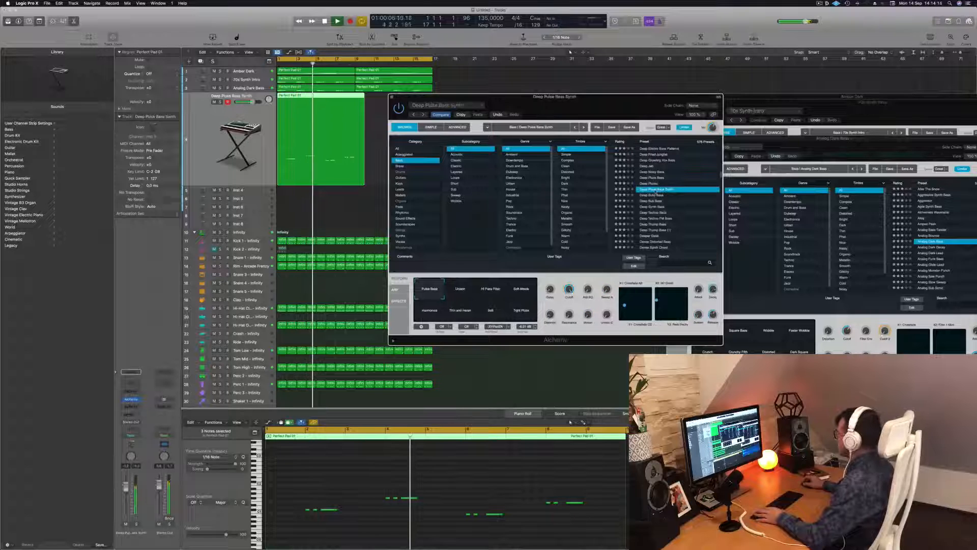
pyautogui.click(656, 196)
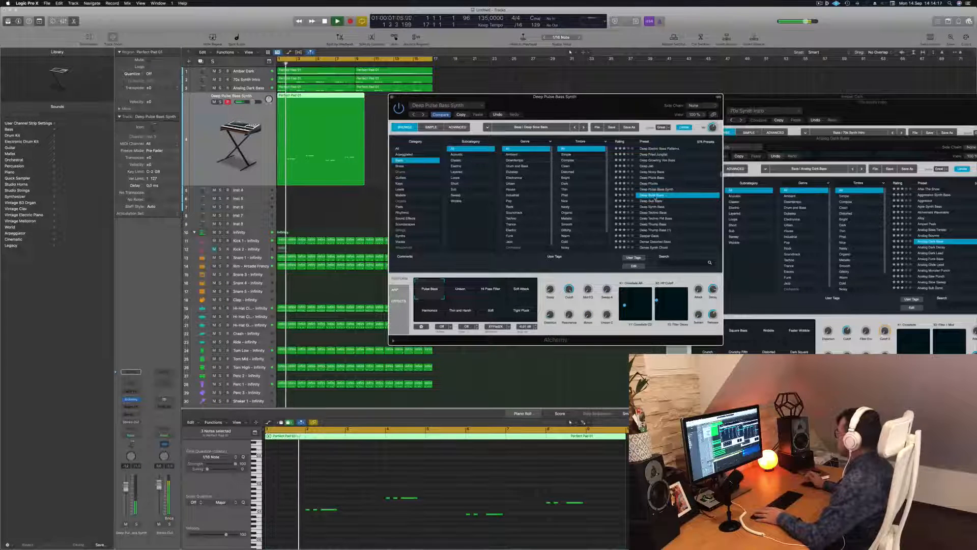
pyautogui.moveTo(620, 97); pyautogui.dragTo(664, 98)
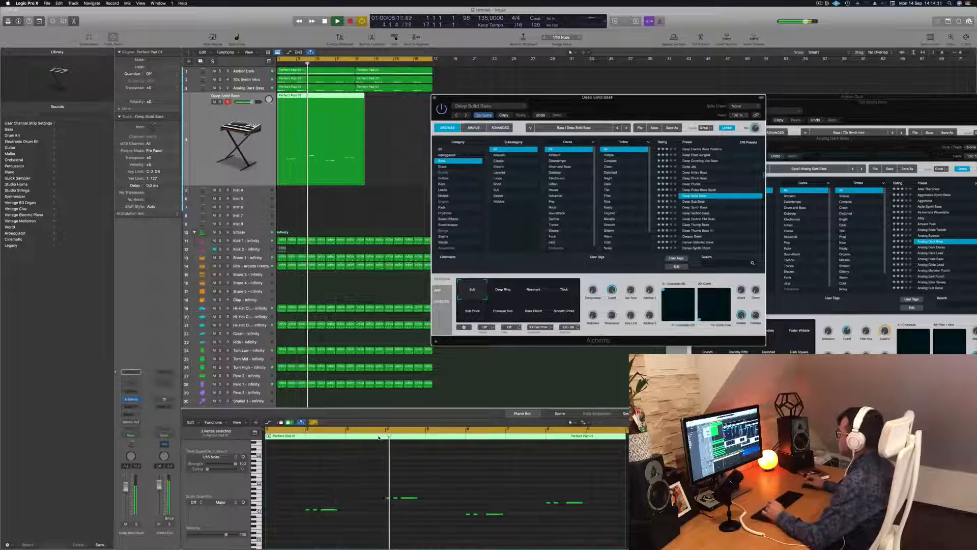
# Step: Try shifting the long note in bar 2 slightly later and replay the part
pyautogui.click(330, 509)
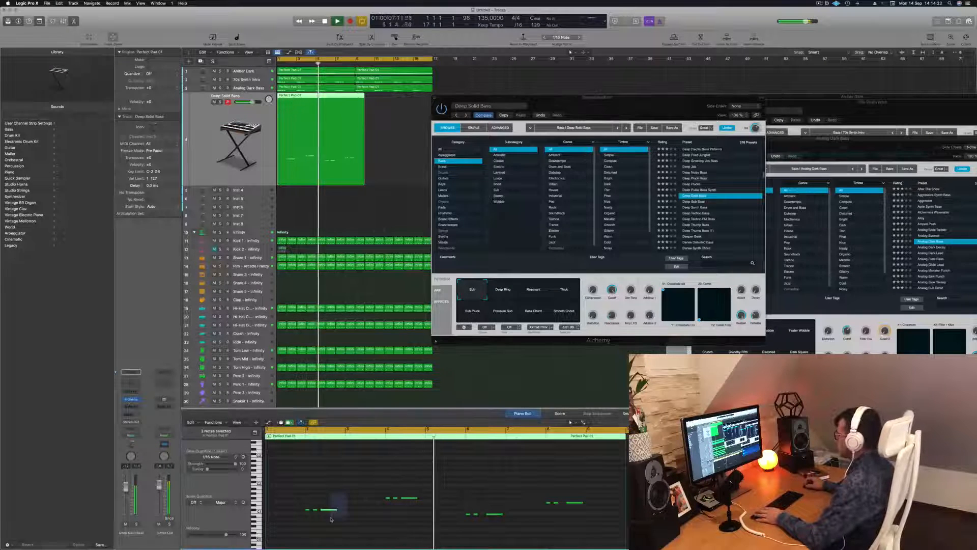
pyautogui.press('space')
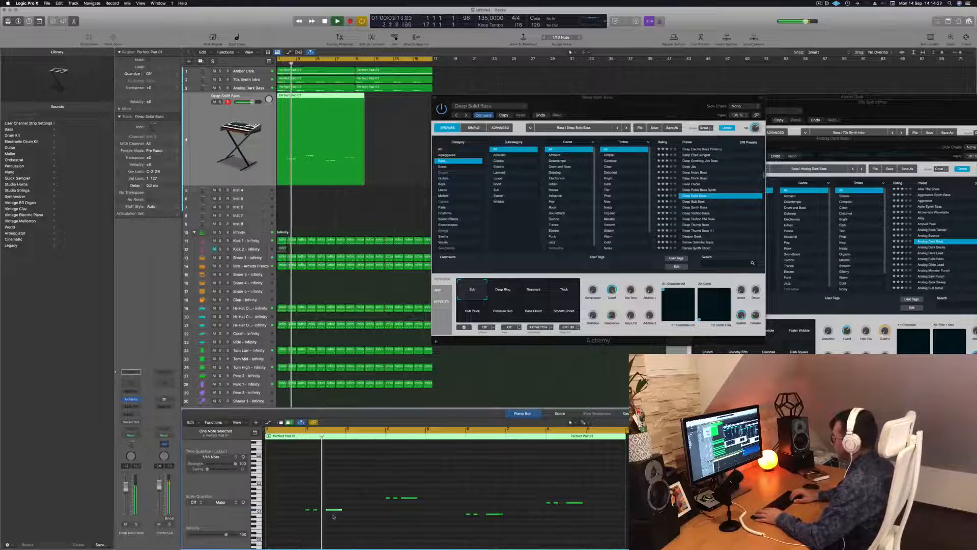
pyautogui.press('space')
pyautogui.press('space')
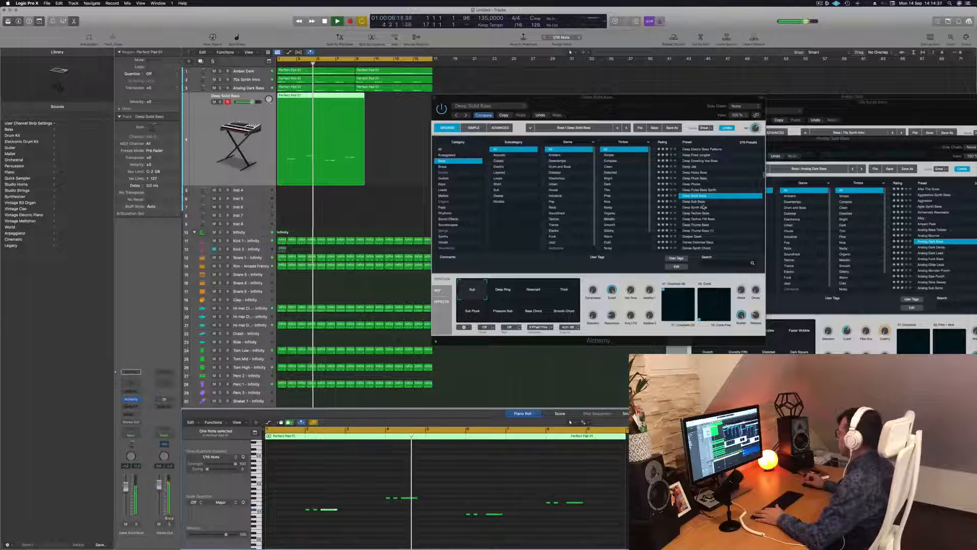
# Step: Move the long notes in bars 6 and 8 slightly earlier, closer to their short notes, and replay
pyautogui.moveTo(677, 106); pyautogui.dragTo(730, 140)
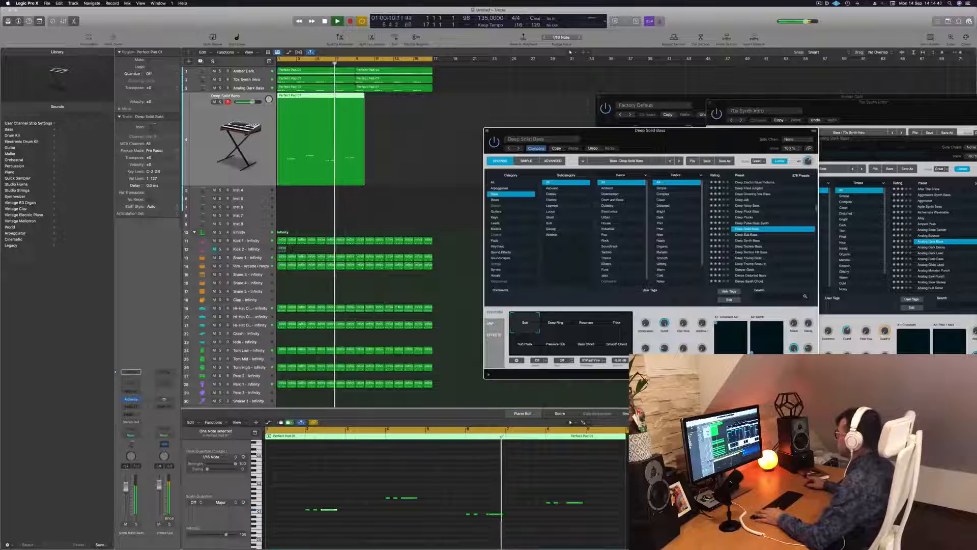
pyautogui.press('space')
pyautogui.click(499, 542)
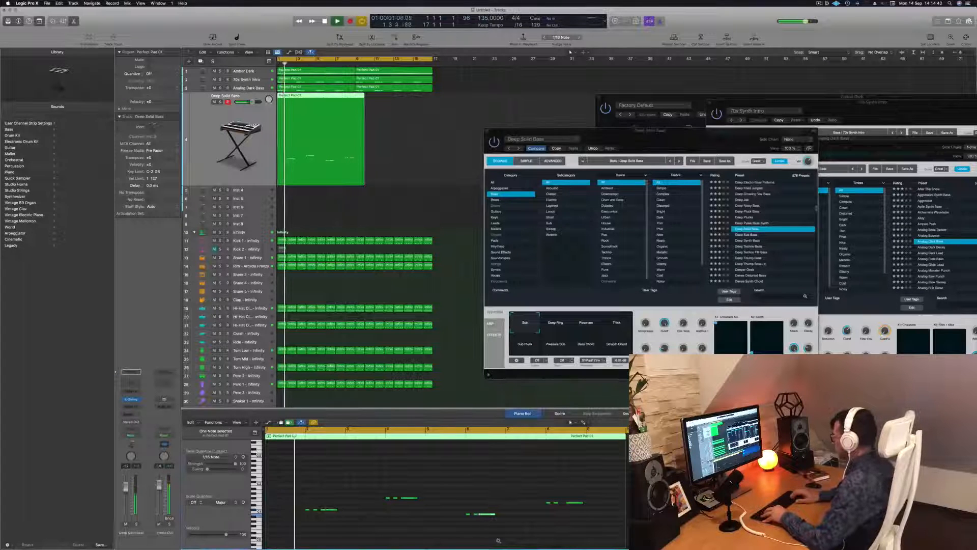
pyautogui.click(580, 502)
pyautogui.press('Return')
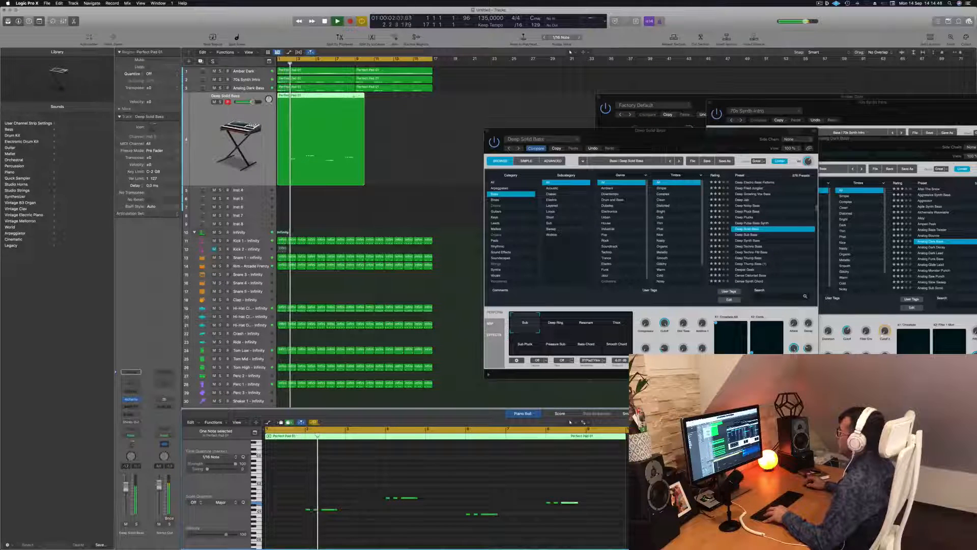
# Step: Cut the Deep Solid Bass track's region off at bar 9 and copy the eight-bar region to bar 9
pyautogui.keyDown('super'); pyautogui.doubleClick(355, 96); pyautogui.keyUp('super')
pyautogui.press('Delete')
pyautogui.press('Return')
pyautogui.moveTo(343, 99); pyautogui.dragTo(376, 106)
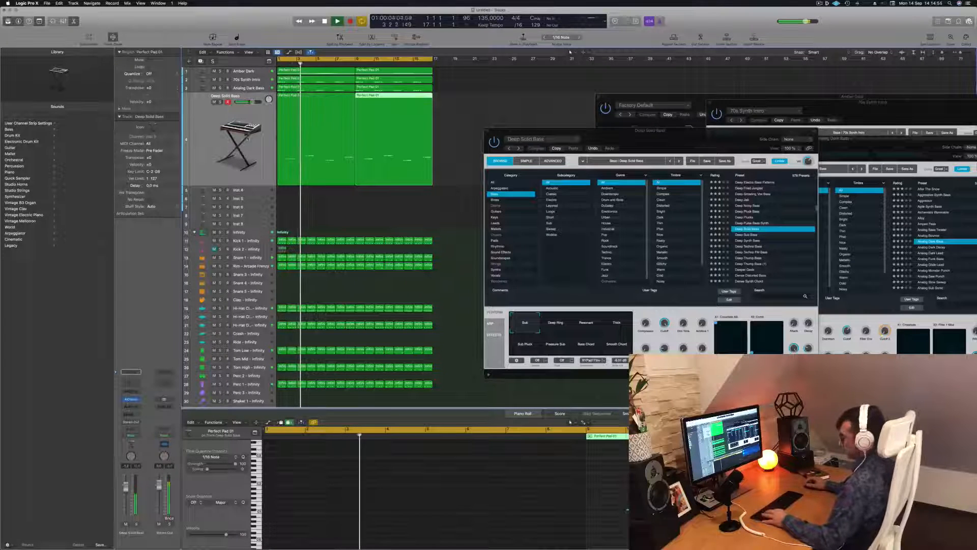
# Step: Rename all regions in the project after their tracks
pyautogui.press('super+a')
pyautogui.rightClick(305, 116)
pyautogui.click(326, 123)
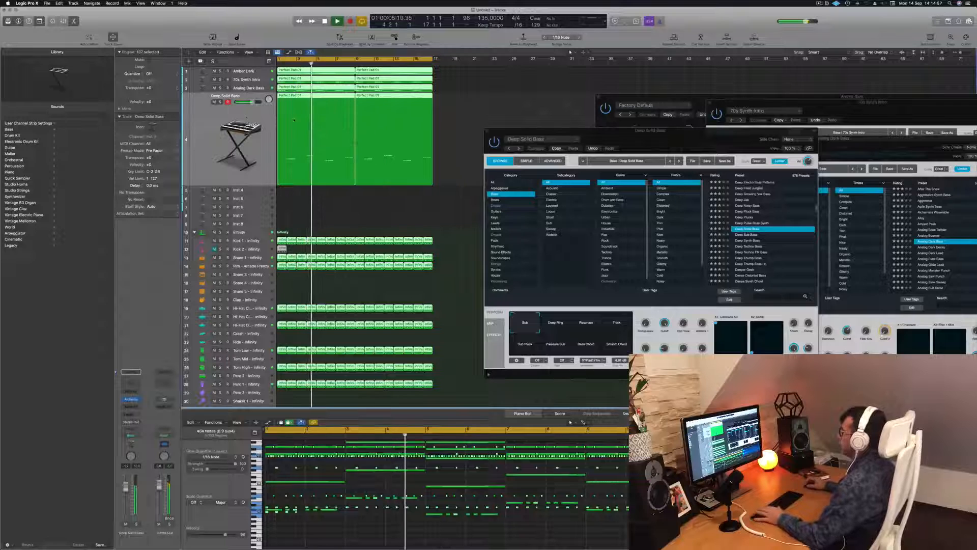
# Step: Duplicate the Deep Solid Bass track with its settings and copy the first eight-bar region onto the new track
pyautogui.click(228, 116)
pyautogui.press('Return')
pyautogui.press('super+d')
pyautogui.press('space')
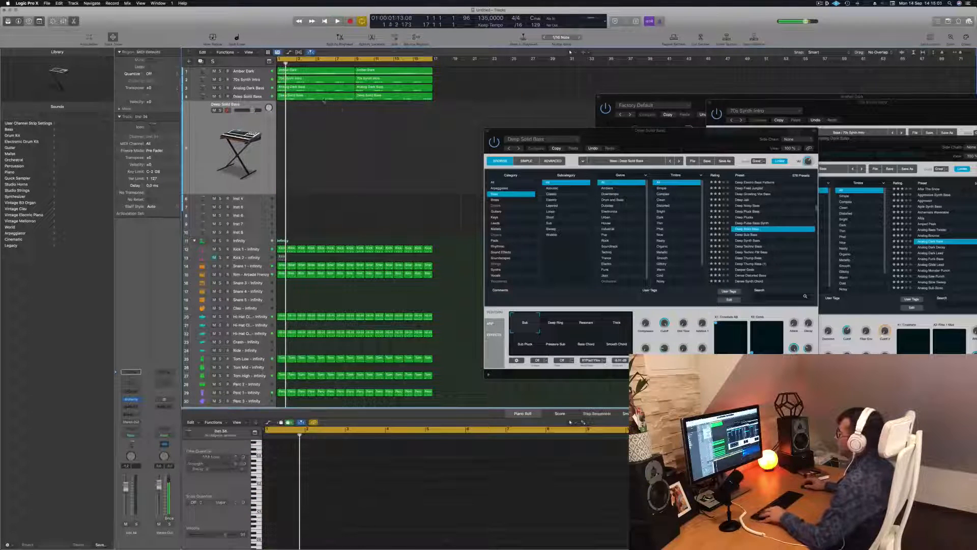
pyautogui.click(322, 98)
pyautogui.moveTo(322, 98); pyautogui.dragTo(322, 110)
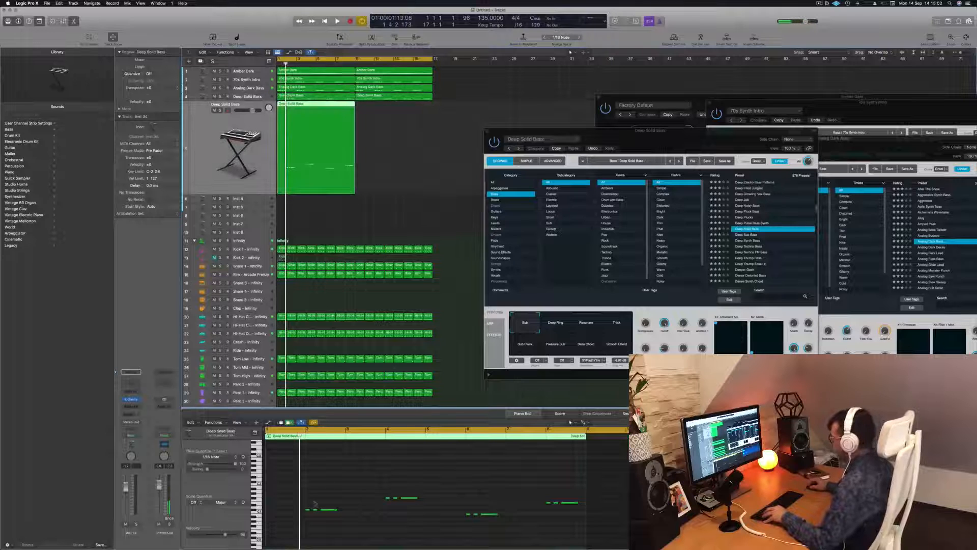
# Step: Delete all short notes from the copied region, raise the four long notes by an octave and play the result
pyautogui.moveTo(292, 502); pyautogui.dragTo(314, 522)
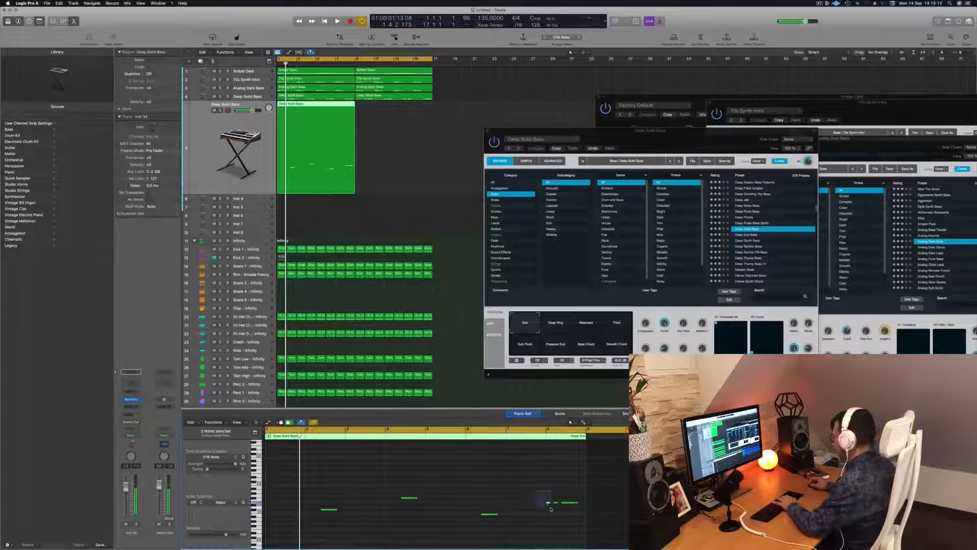
pyautogui.click(470, 490)
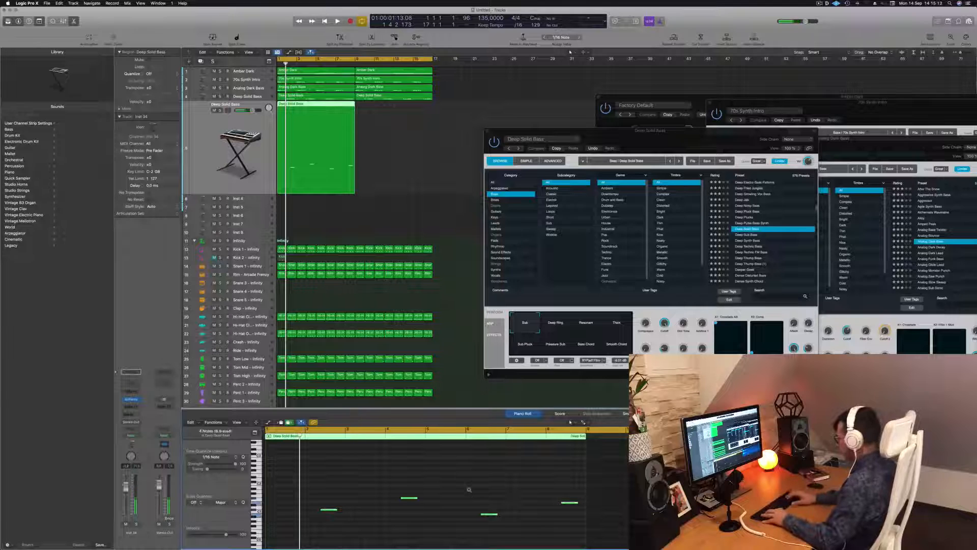
pyautogui.hotkey('alt', 'shift', 'Up')
pyautogui.press('space')
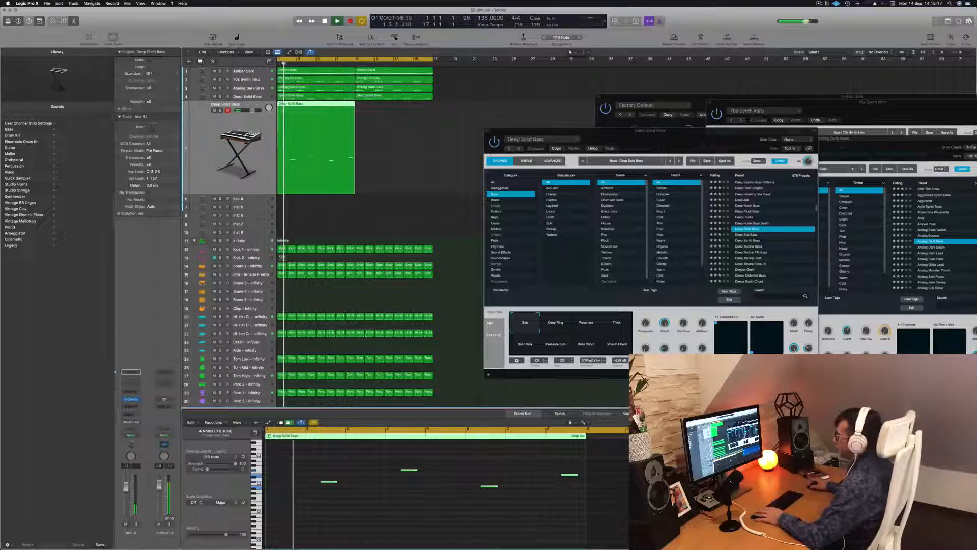
# Step: Open Alchemy on the duplicated track, lower the track's volume and try the Deeper Geek bass preset from the start
pyautogui.click(131, 400)
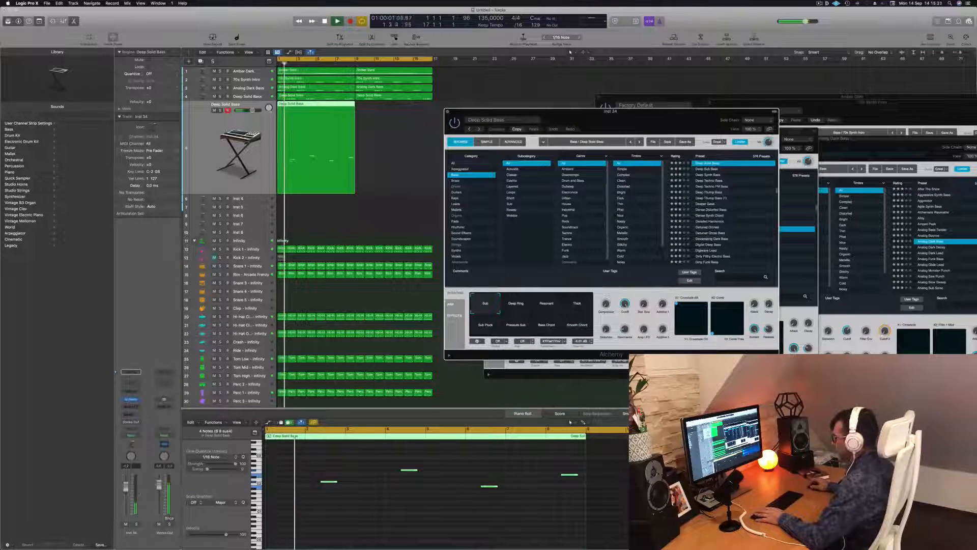
pyautogui.moveTo(126, 485); pyautogui.dragTo(125, 491)
pyautogui.click(706, 204)
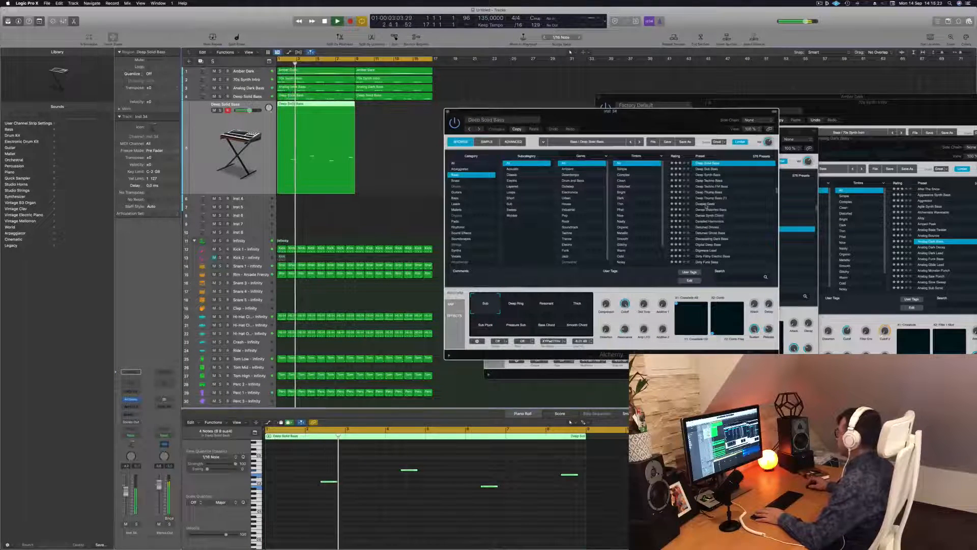
pyautogui.moveTo(622, 117)
pyautogui.mouseDown()
pyautogui.moveTo(640, 108)
pyautogui.moveTo(621, 107)
pyautogui.mouseUp()
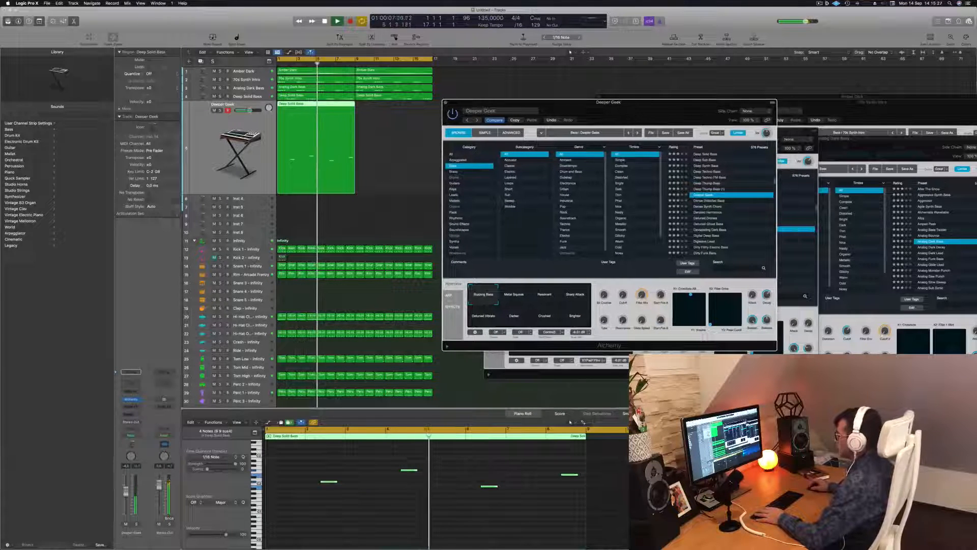
pyautogui.moveTo(126, 491); pyautogui.dragTo(126, 498)
pyautogui.press('Return')
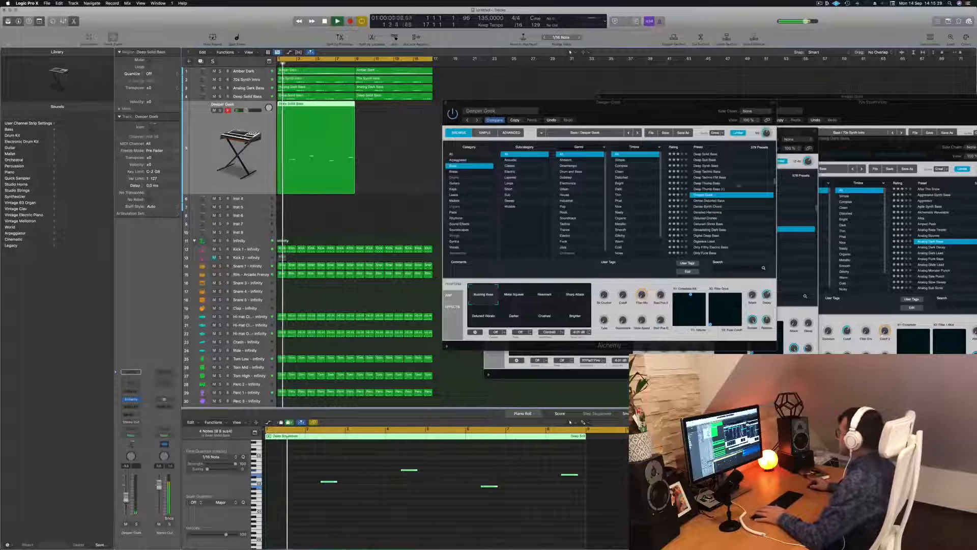
# Step: Audition the presets Detuned Drones, Detuned Ghost Bass and Devastating Dark Bass on the duplicated track
pyautogui.click(705, 218)
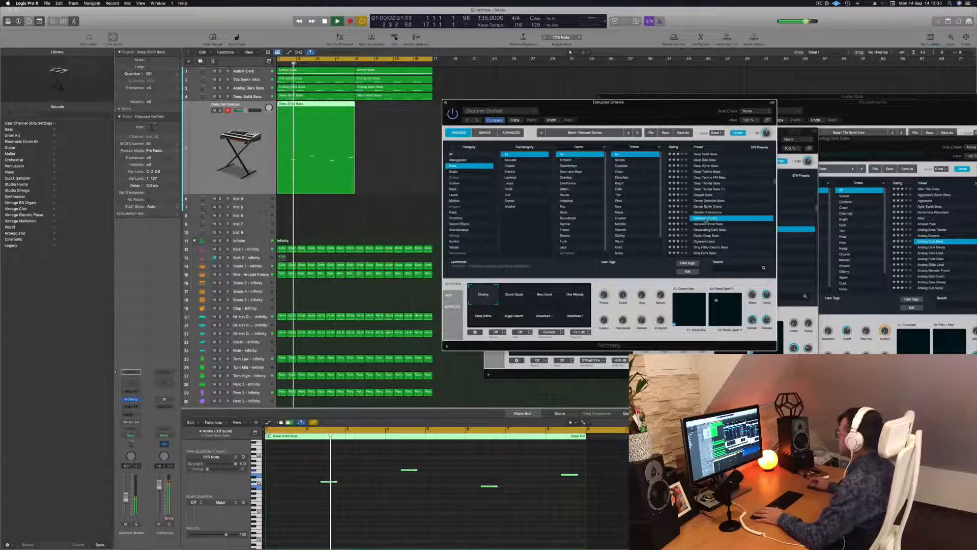
pyautogui.click(707, 224)
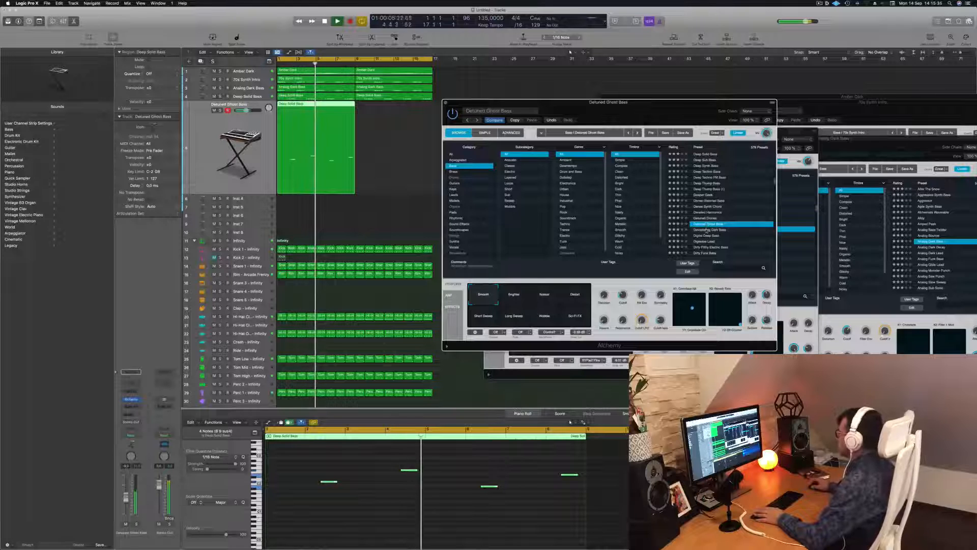
pyautogui.press('Down')
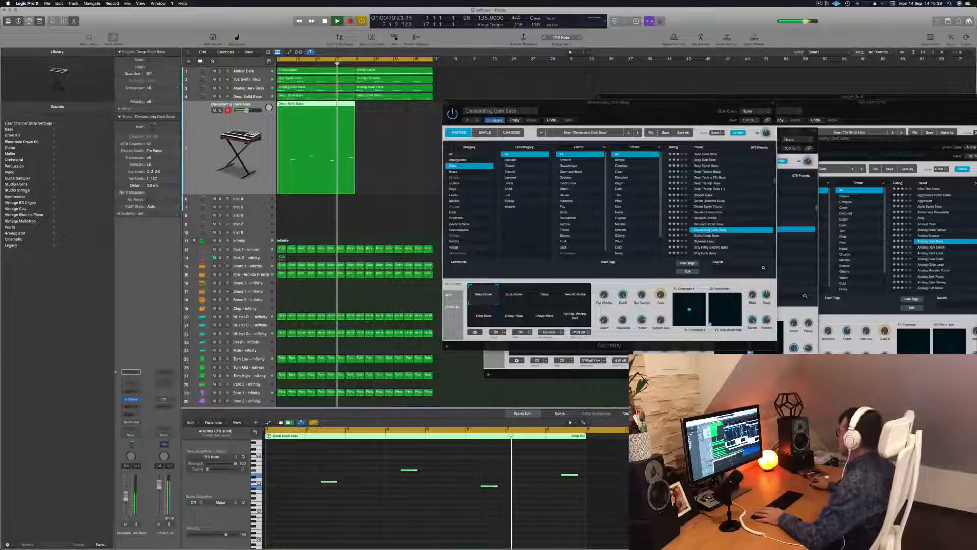
# Step: Load the Dirty Wobble bass preset on the duplicated track and replay the part
pyautogui.moveTo(671, 103); pyautogui.dragTo(645, 67)
pyautogui.scroll(-4, 711, 169)
pyautogui.scroll(-2, 711, 169)
pyautogui.click(674, 175)
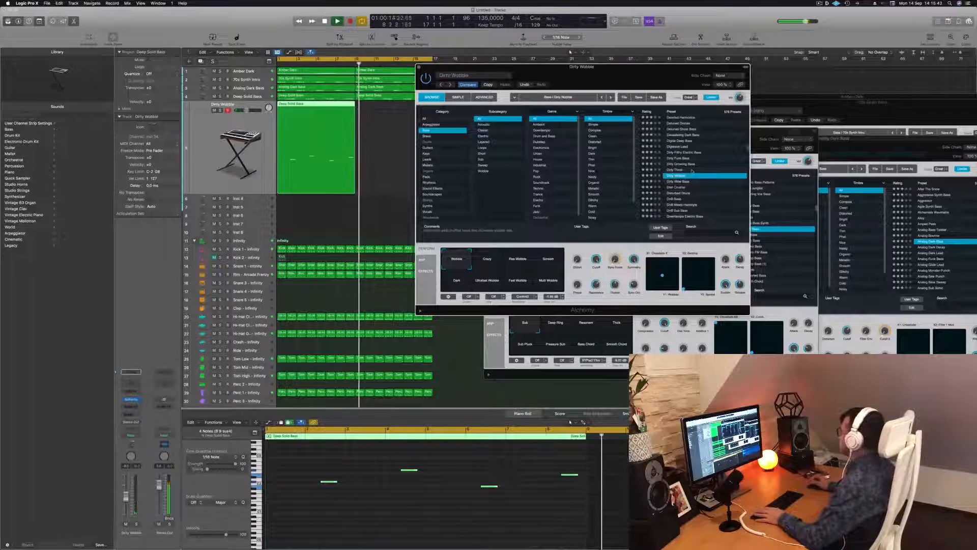
pyautogui.press('space')
pyautogui.press('space')
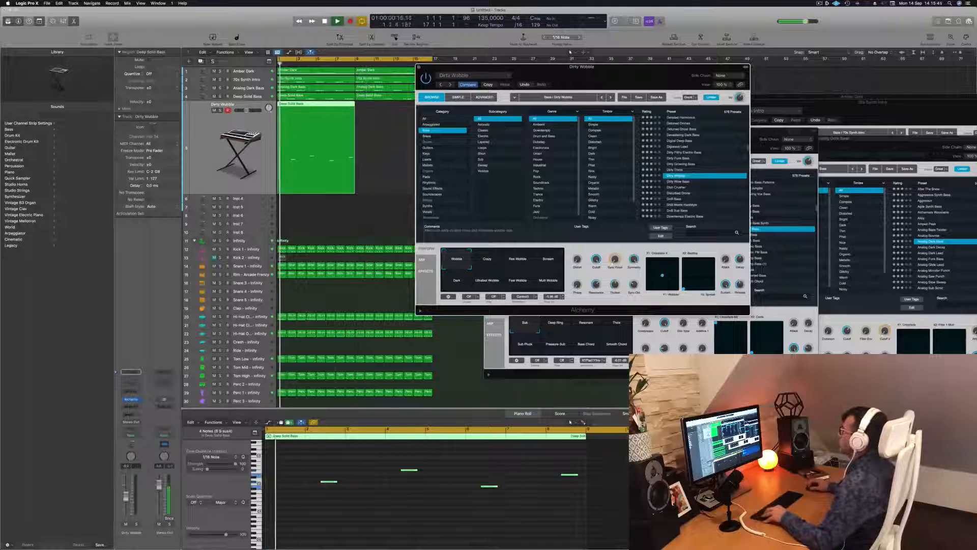
# Step: Copy the four-note region on the duplicated track so that it repeats directly after the original, and move the Alchemy window aside
pyautogui.moveTo(309, 113); pyautogui.dragTo(385, 113)
pyautogui.moveTo(467, 68); pyautogui.dragTo(484, 64)
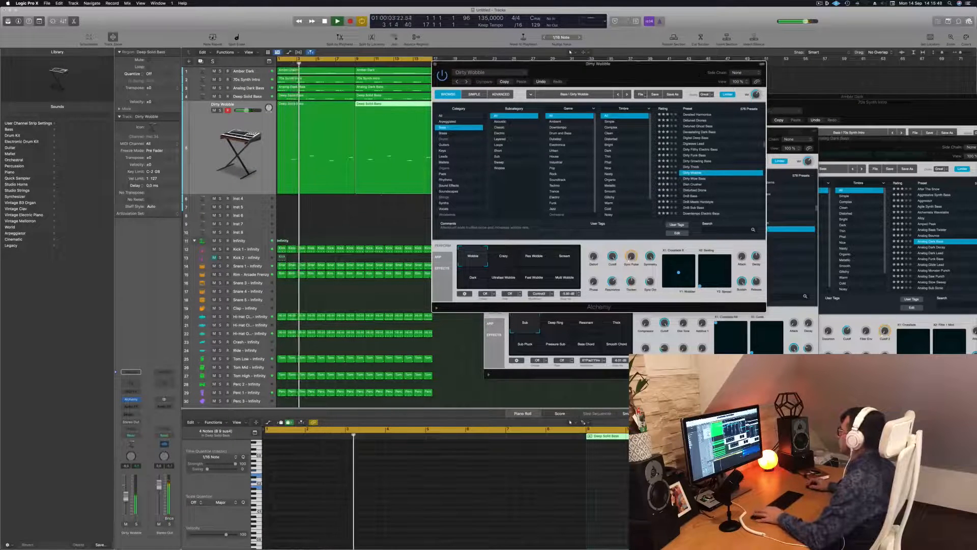
# Step: Audition the bass presets Dish Crusher and Disturbed Drone, followed by the Semi-Acoustic Thumb preset at the start of the list
pyautogui.click(695, 185)
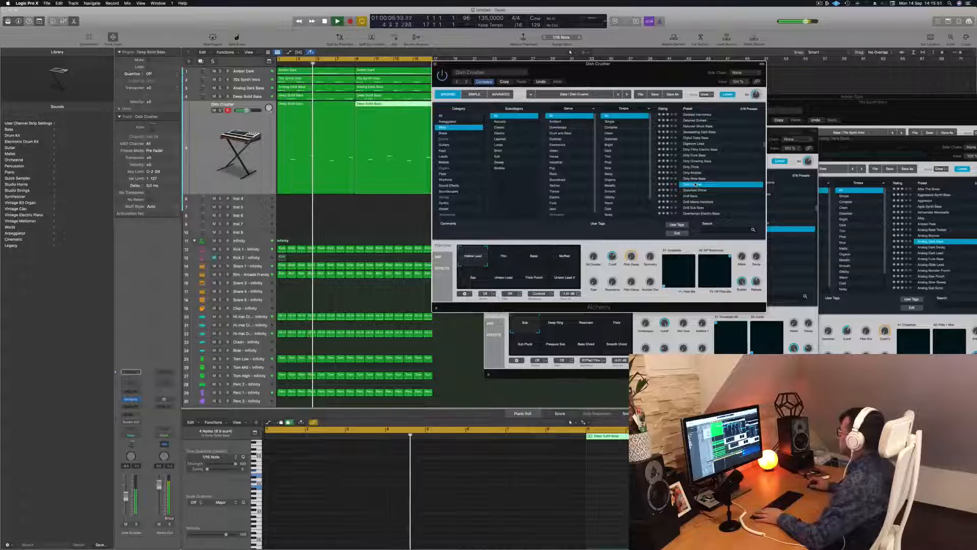
pyautogui.click(701, 190)
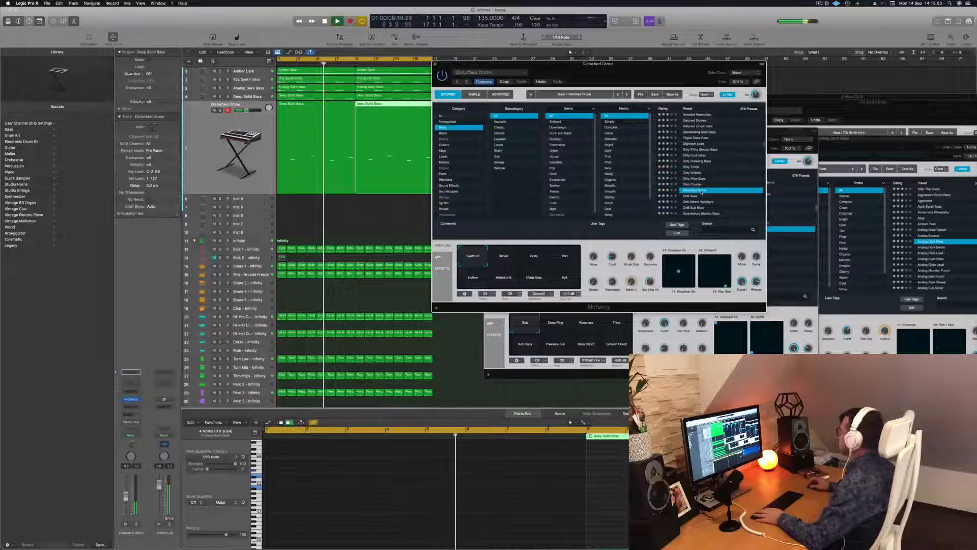
pyautogui.scroll(-2, 714, 175)
pyautogui.scroll(10, 714, 176)
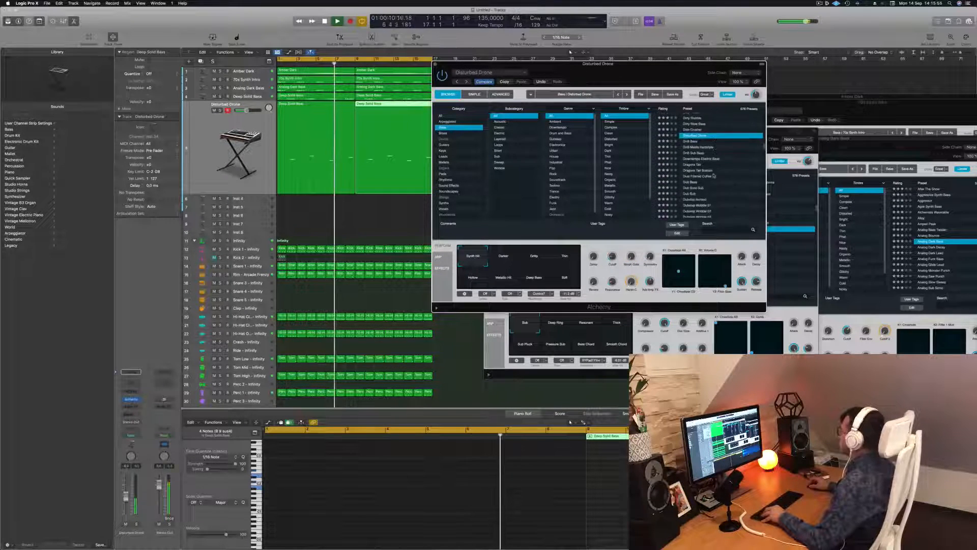
pyautogui.scroll(5, 719, 176)
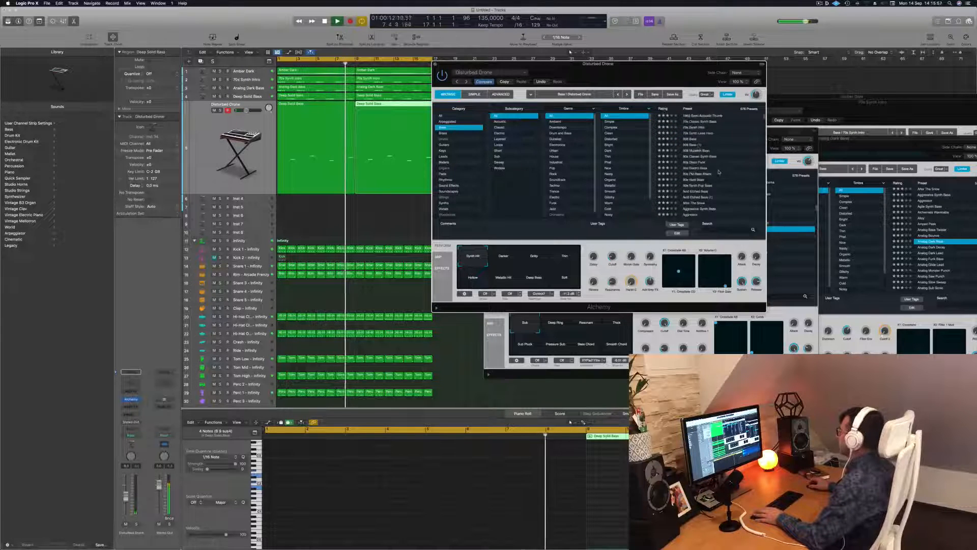
pyautogui.click(698, 116)
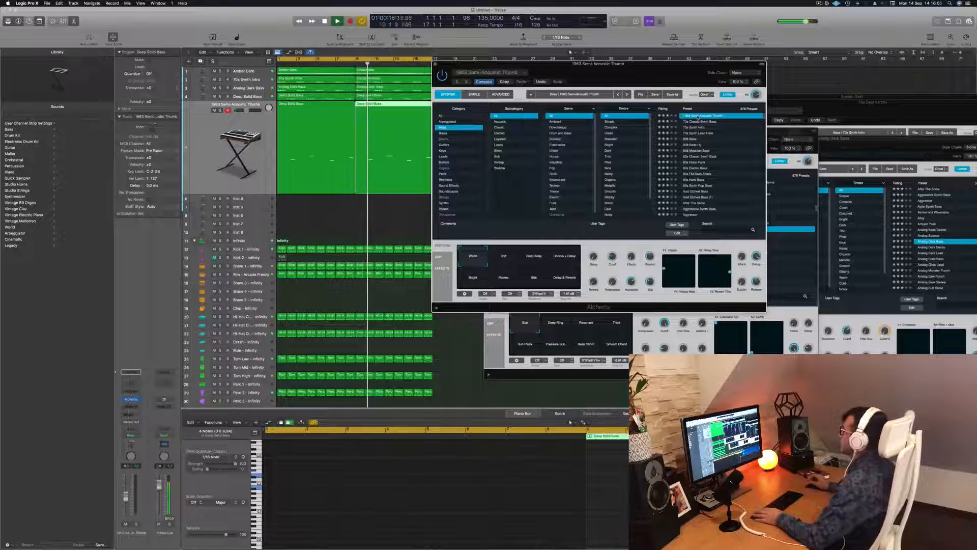
# Step: Audition the presets 70s Synth Lead Hero, 808 Mutation Bass, 80s Disco Funk and Acid Etched Bass on the duplicated track
pyautogui.click(703, 134)
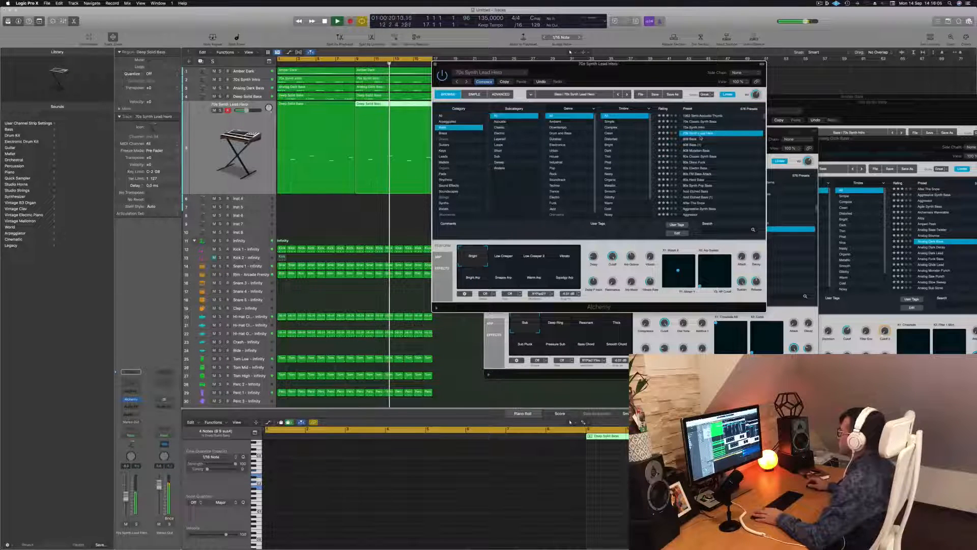
pyautogui.click(697, 151)
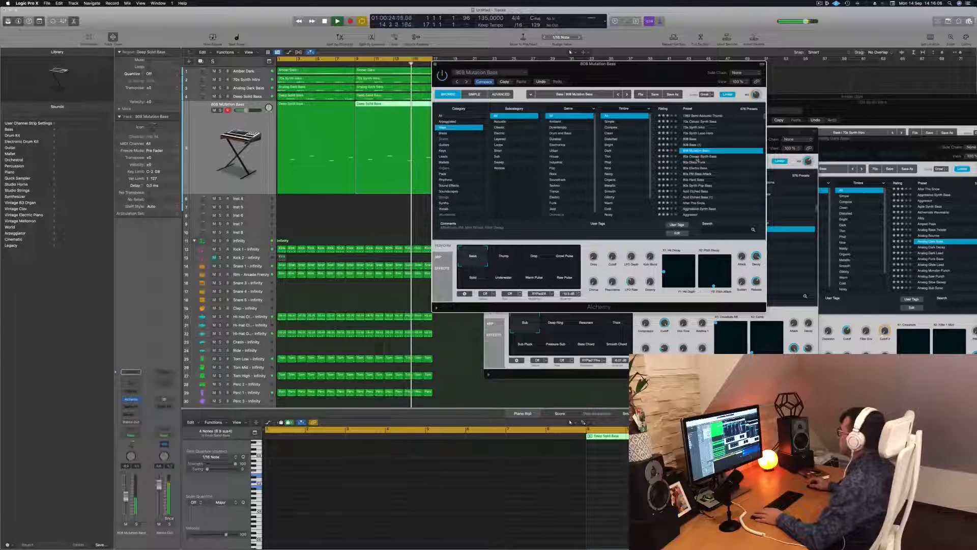
pyautogui.click(695, 162)
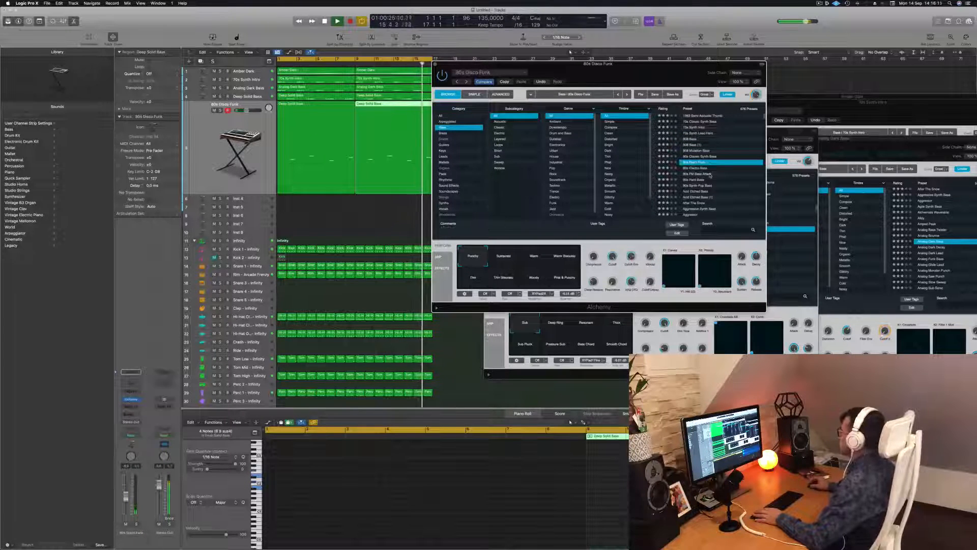
pyautogui.click(705, 191)
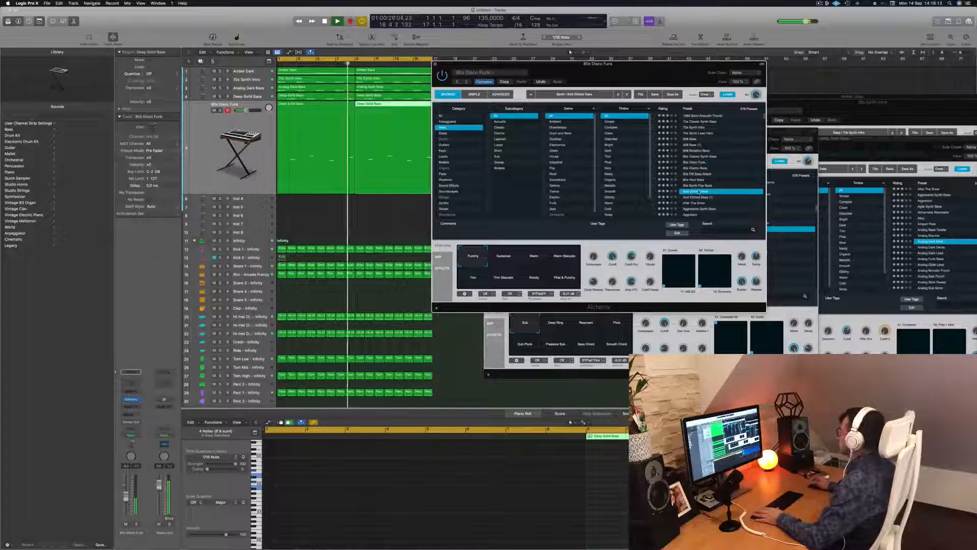
# Step: Audition the presets After The Snow, Agile Synth Bass and Analog Bounce on the duplicated track
pyautogui.scroll(-4, 712, 184)
pyautogui.scroll(2, 716, 176)
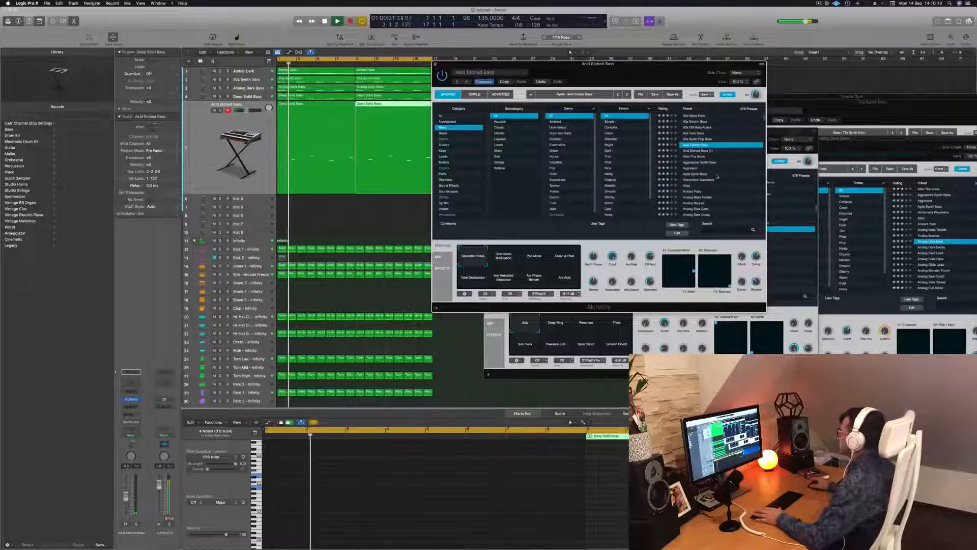
pyautogui.click(692, 156)
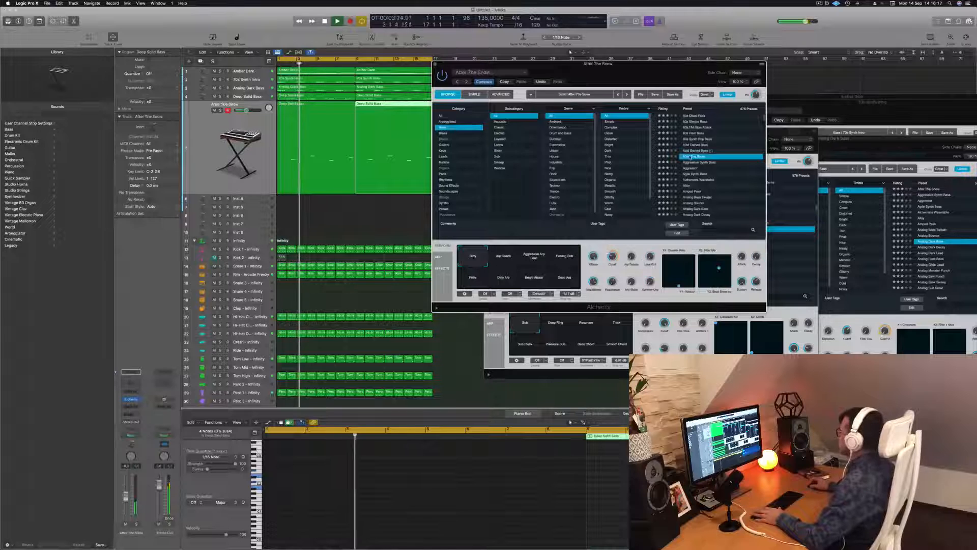
pyautogui.click(720, 174)
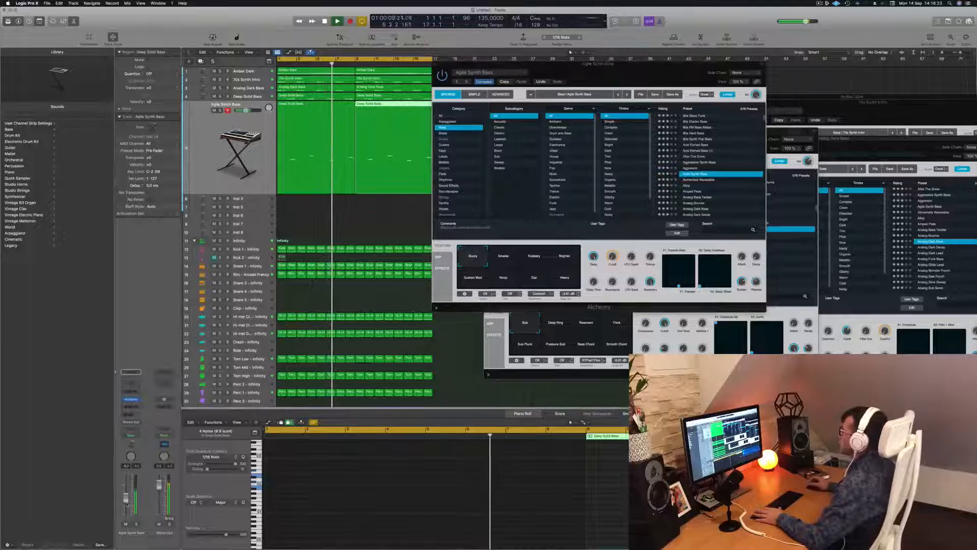
pyautogui.click(710, 203)
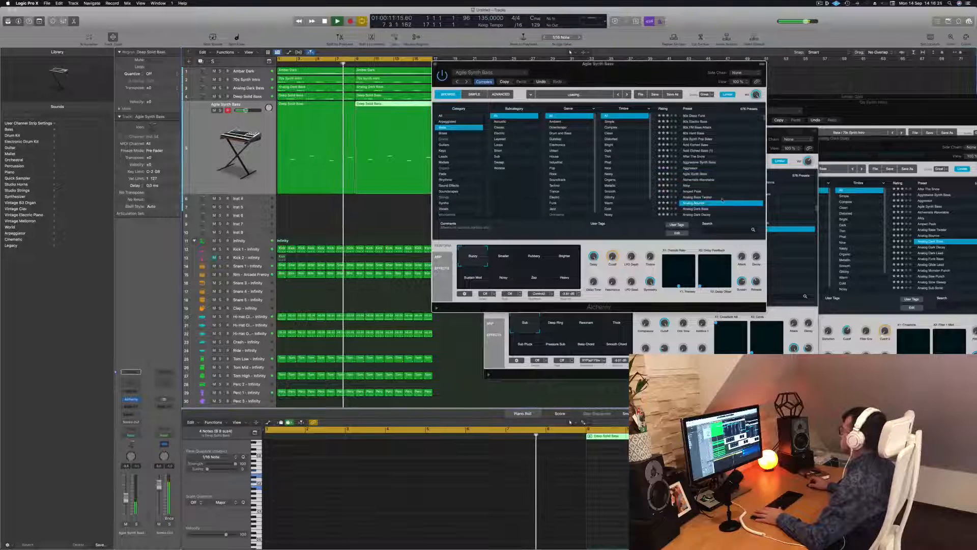
# Step: Audition the presets Analog Dark Lead, Analog Sustained Virtually, Analogue Happiness and Apprentice on the duplicated track
pyautogui.scroll(-3, 718, 193)
pyautogui.click(698, 178)
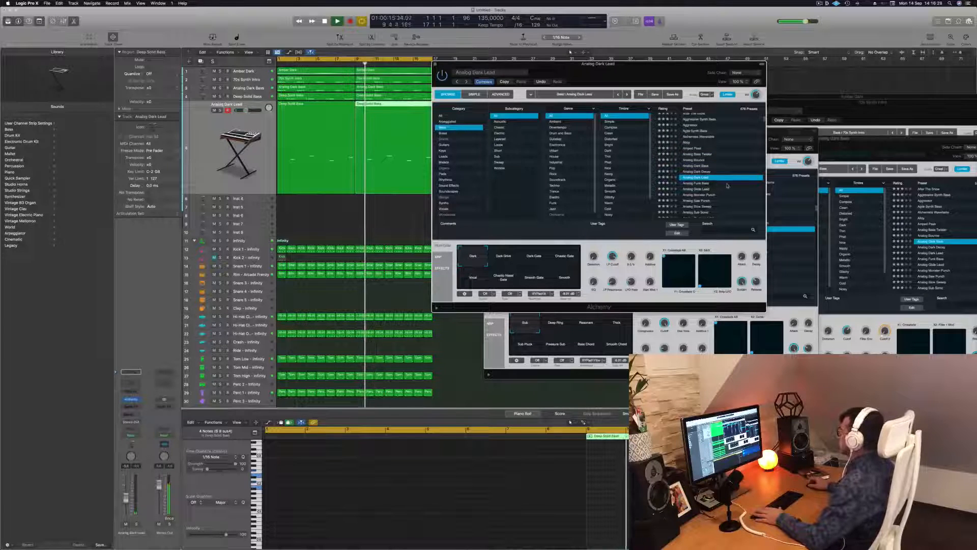
pyautogui.scroll(-1, 727, 186)
pyautogui.scroll(-2, 727, 184)
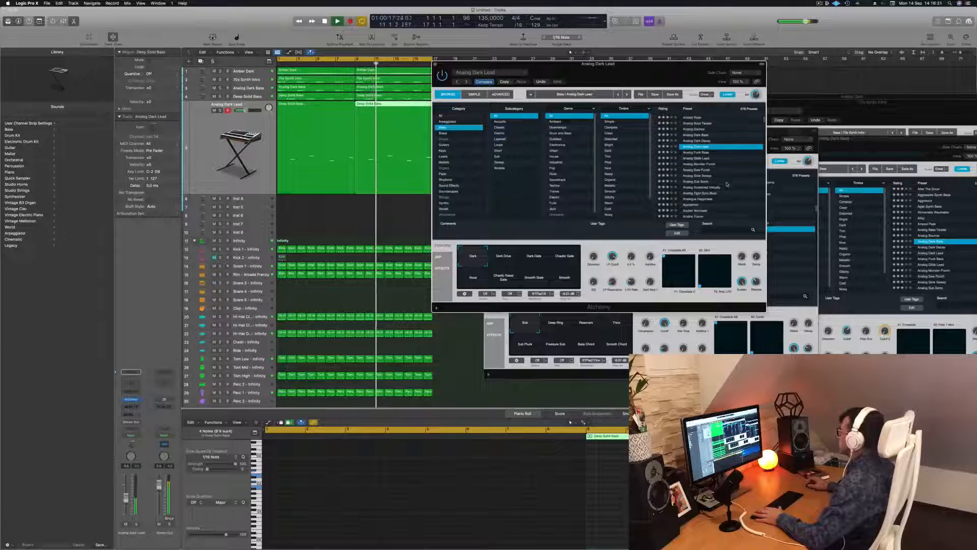
pyautogui.click(711, 182)
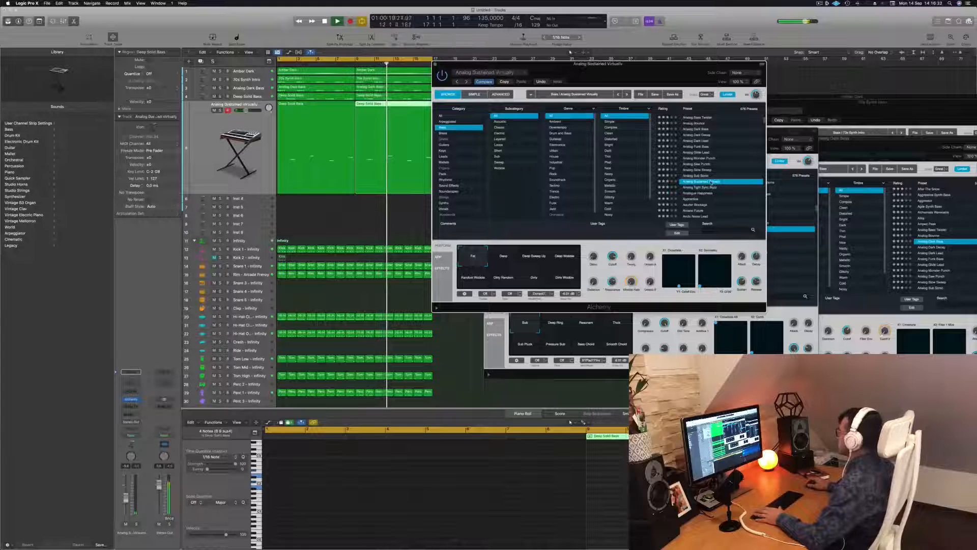
pyautogui.scroll(-2, 722, 190)
pyautogui.click(702, 175)
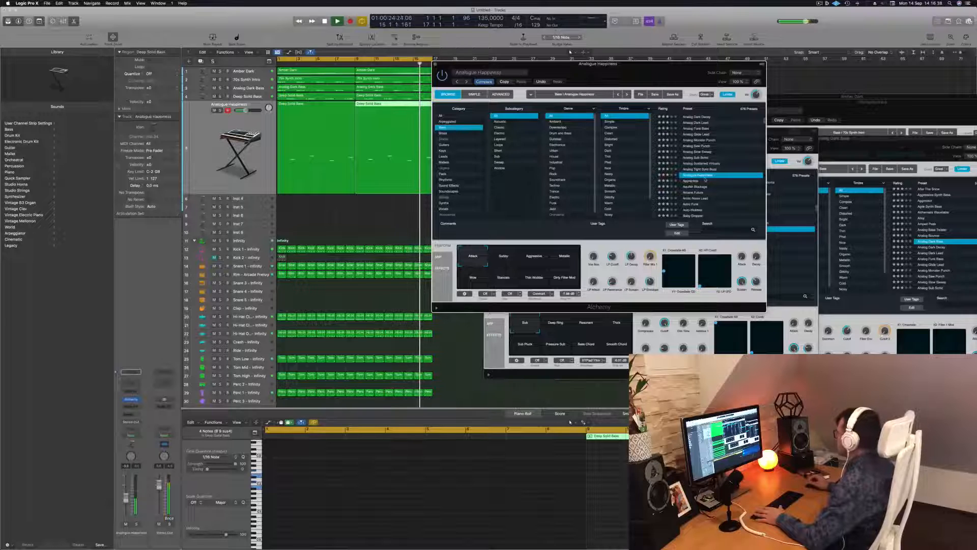
pyautogui.click(705, 180)
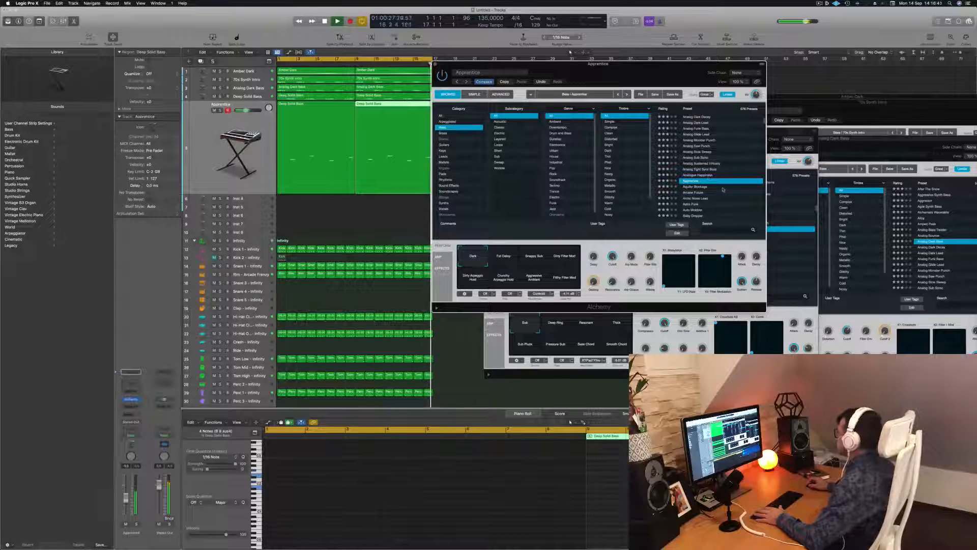
# Step: Audition the presets Arctic Noise Lead, Astro Funk, Auto-Wobbler and Baby Dropper on the duplicated track
pyautogui.scroll(-3, 715, 175)
pyautogui.click(702, 169)
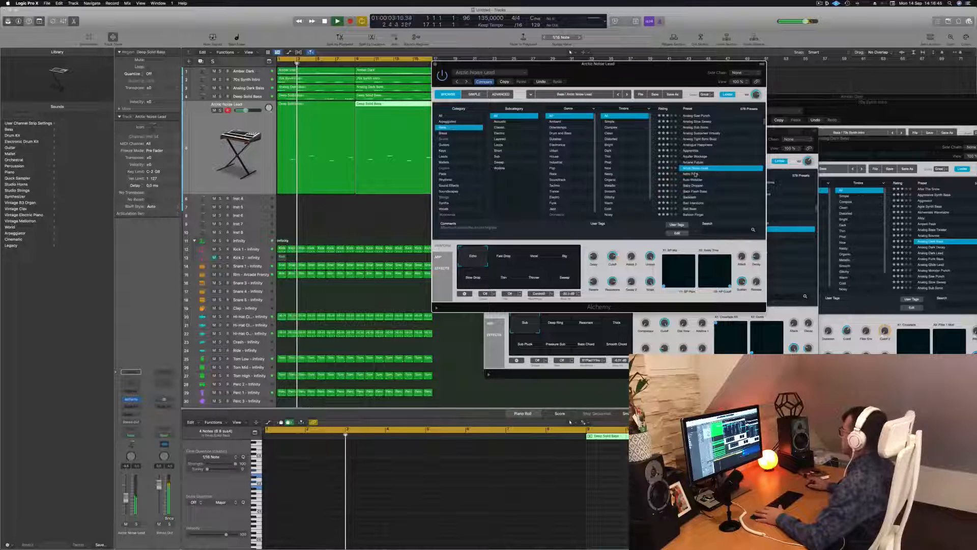
pyautogui.click(713, 174)
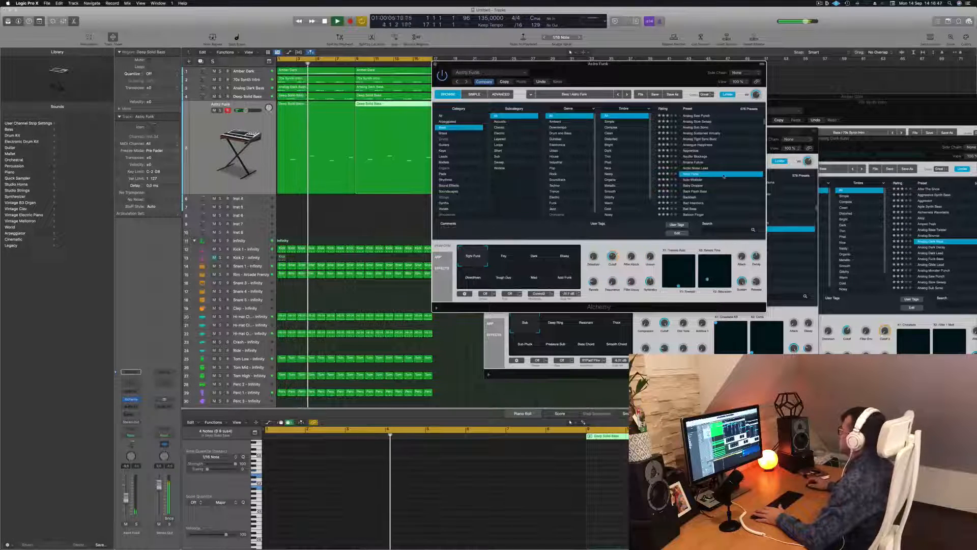
pyautogui.click(693, 180)
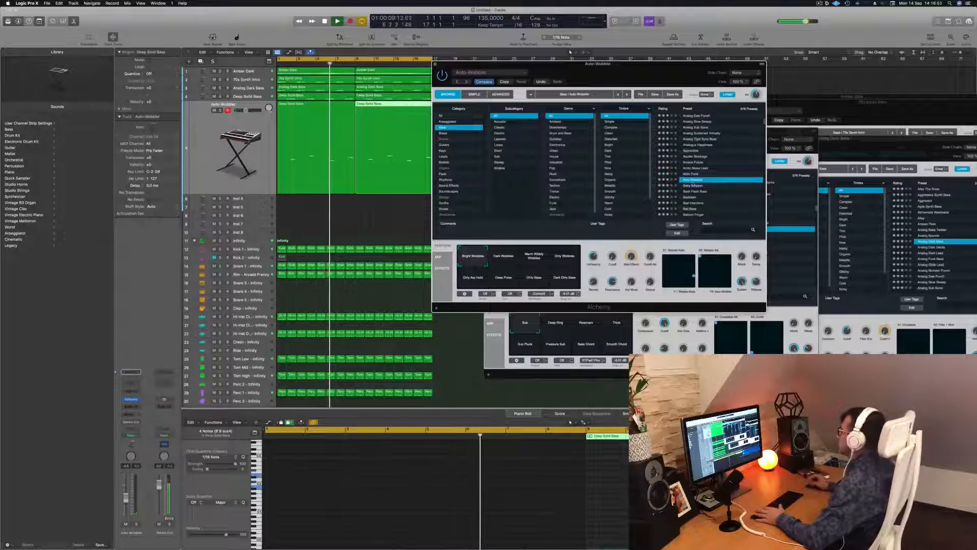
pyautogui.click(693, 185)
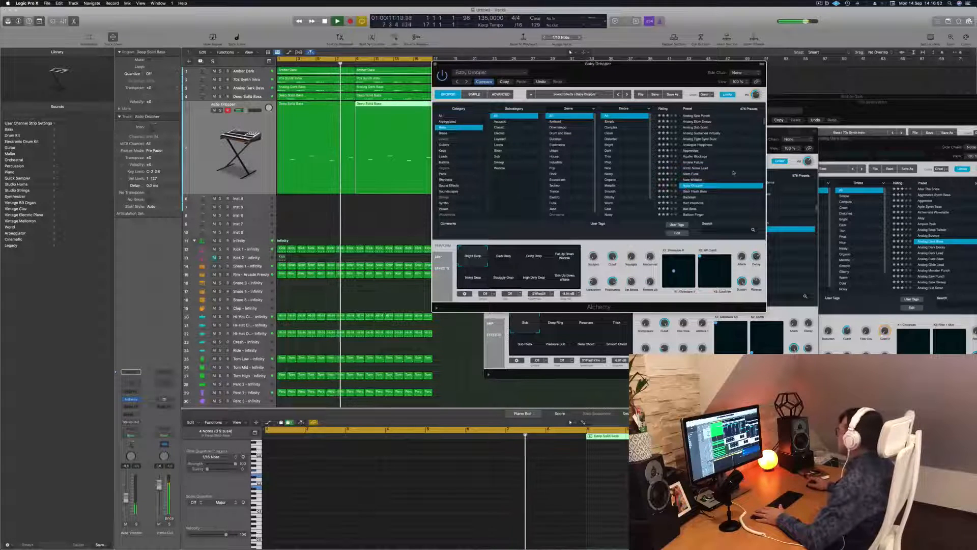
# Step: Audition the presets Bamboo Slurp, Banjo Reformer and Bass And Lead on the duplicated track
pyautogui.scroll(-3, 733, 173)
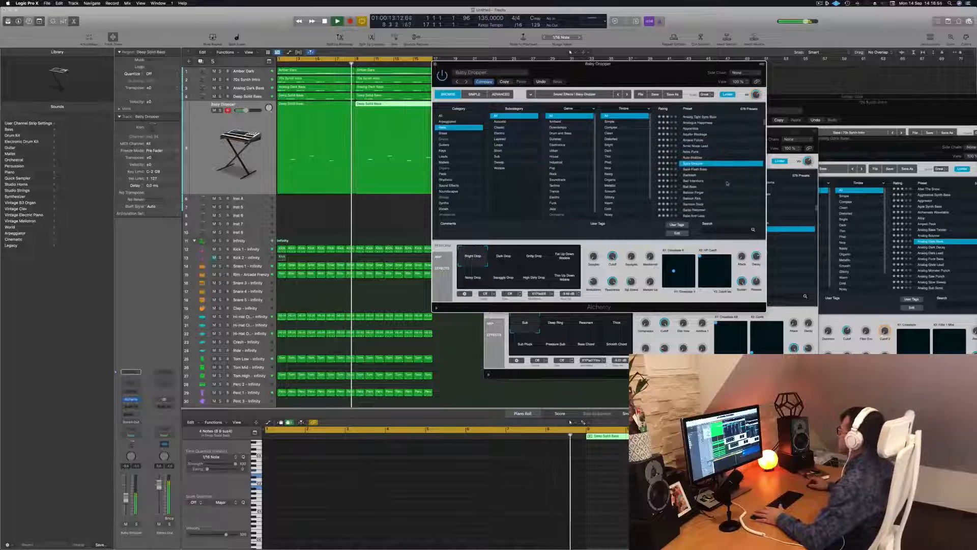
pyautogui.click(699, 181)
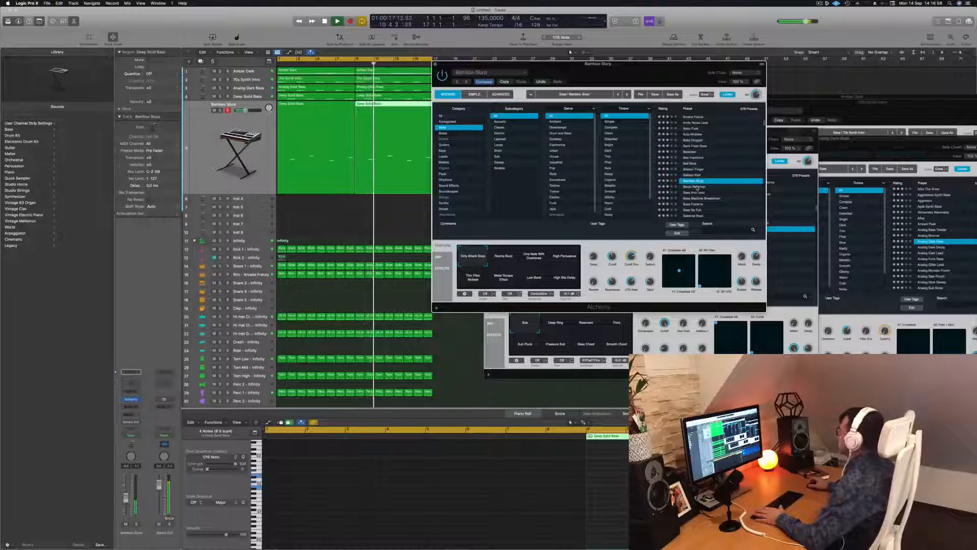
pyautogui.click(697, 187)
pyautogui.scroll(-1, 719, 180)
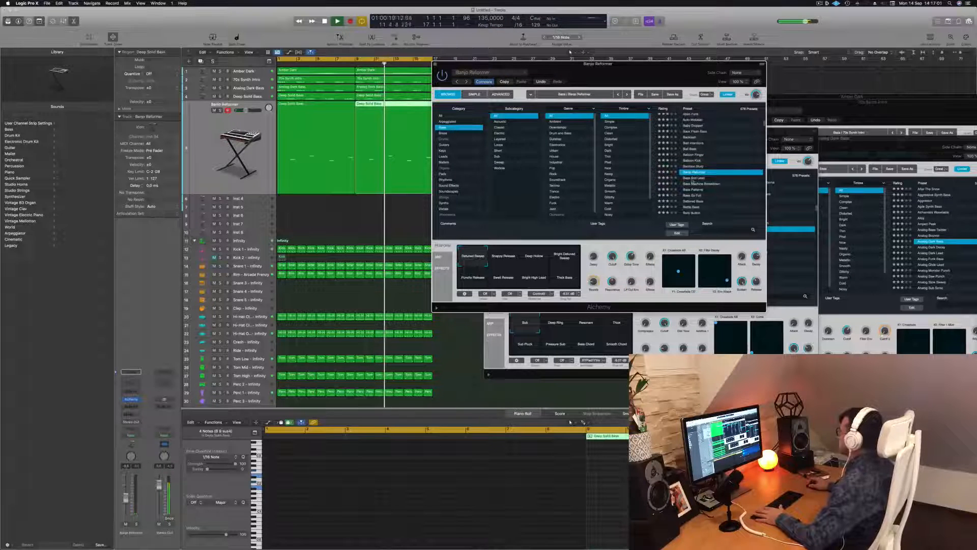
pyautogui.click(694, 178)
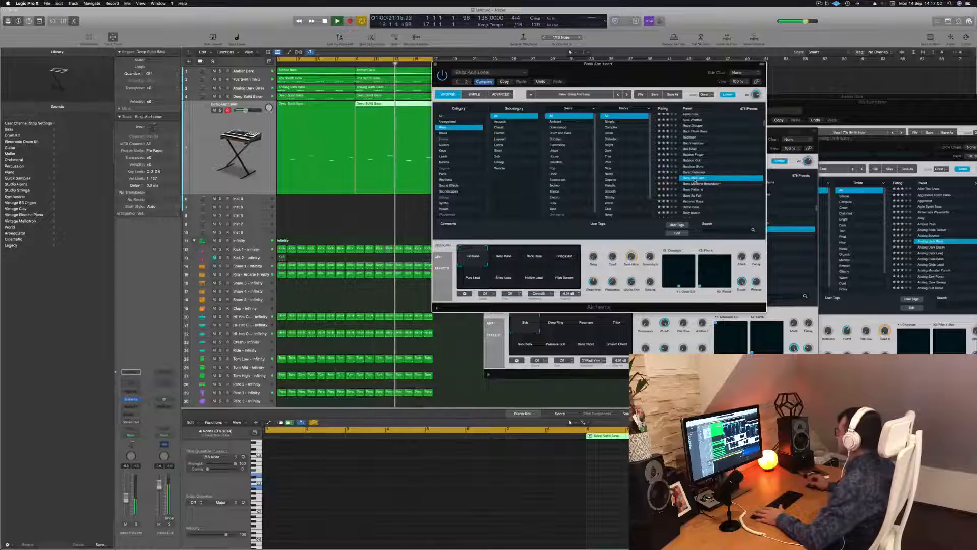
# Step: Audition the presets Bass Patterns, Bass So Full and Battered Bass on the duplicated track
pyautogui.scroll(-3, 717, 171)
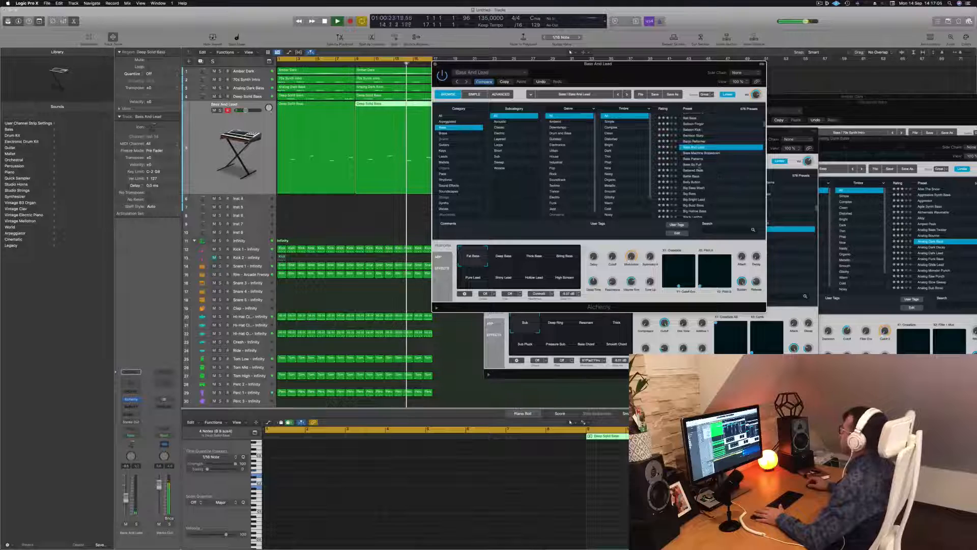
pyautogui.click(688, 159)
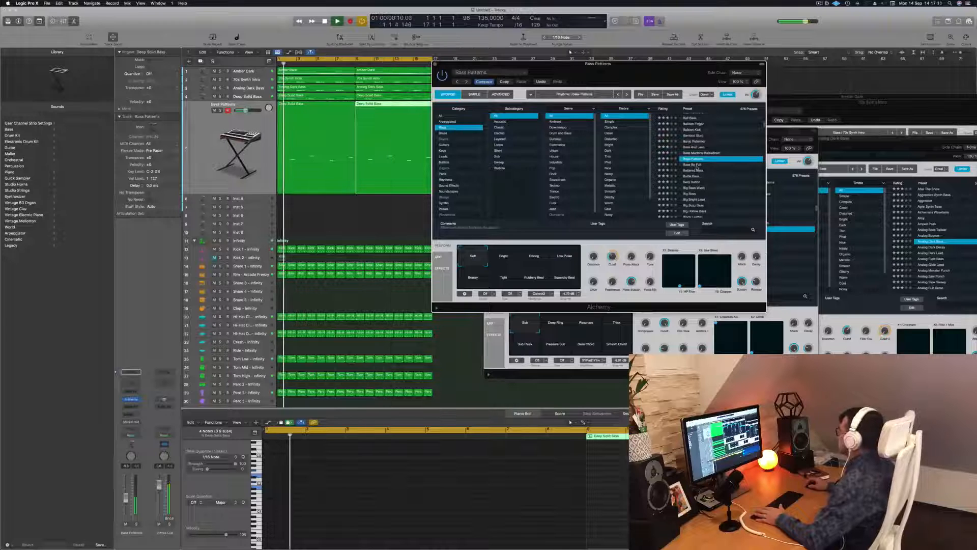
pyautogui.click(696, 165)
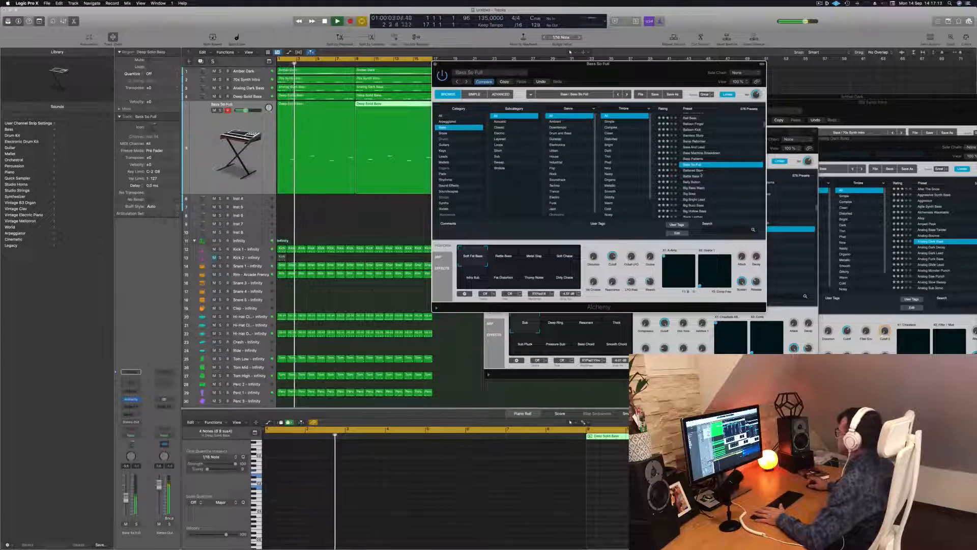
pyautogui.click(694, 171)
# Step: Try the presets Big Boss and Black Leather, and load Block Bass on the duplicated track
pyautogui.scroll(-3, 714, 183)
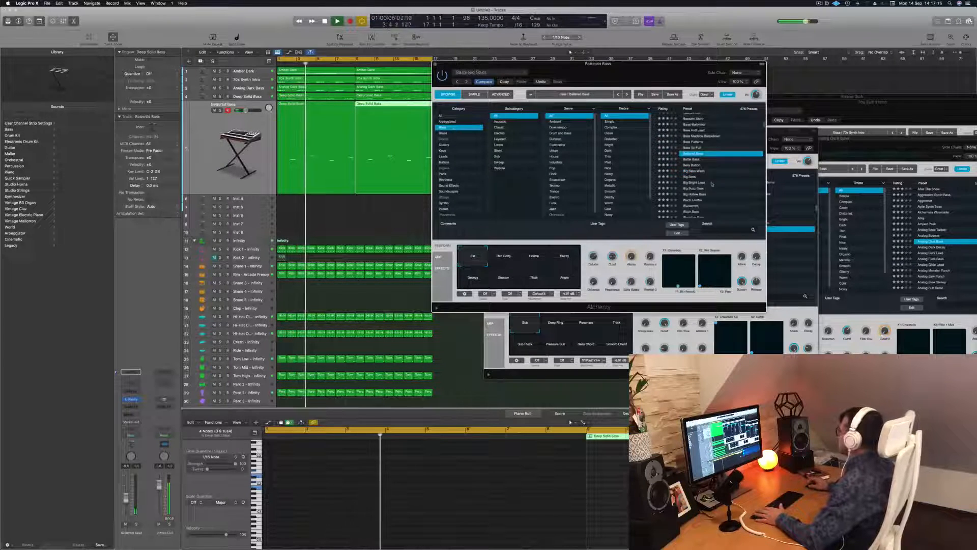
pyautogui.click(696, 176)
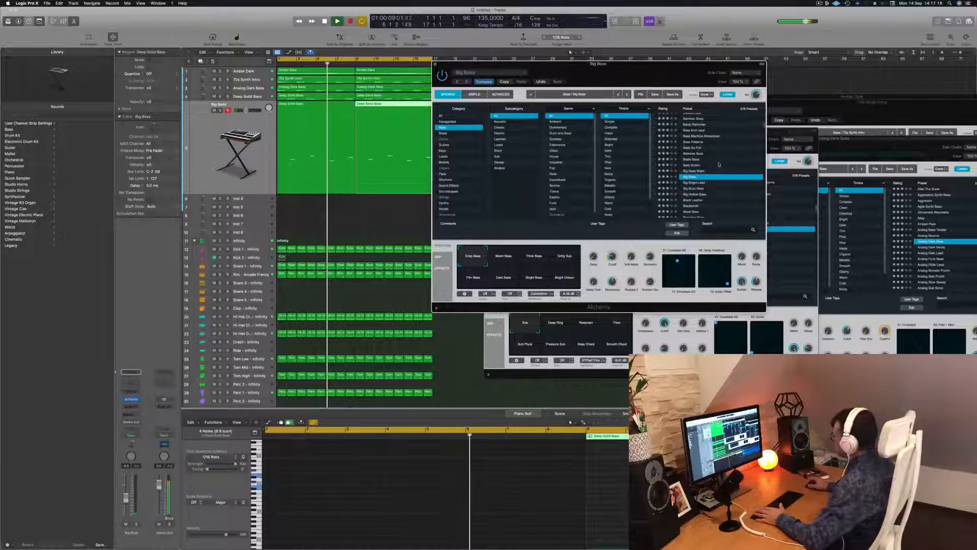
pyautogui.scroll(-3, 718, 164)
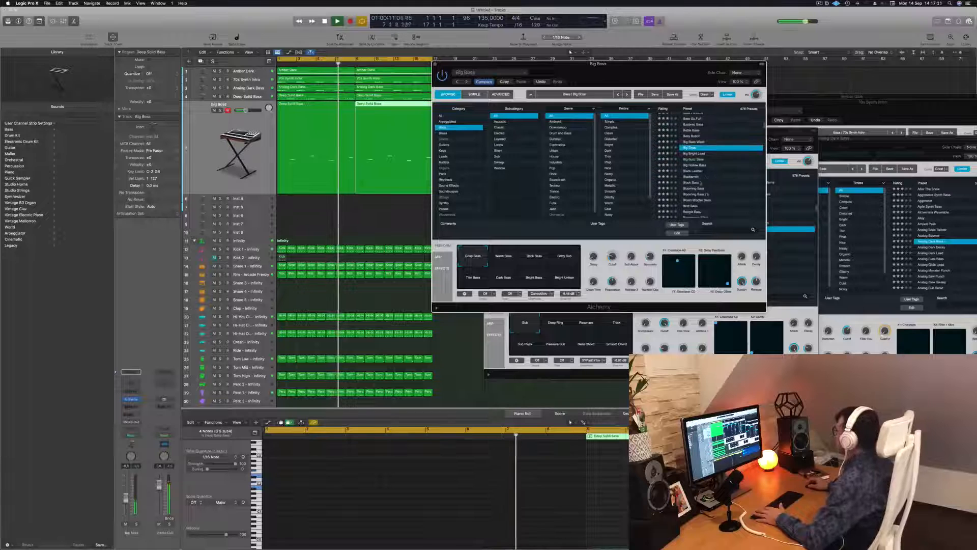
pyautogui.click(693, 171)
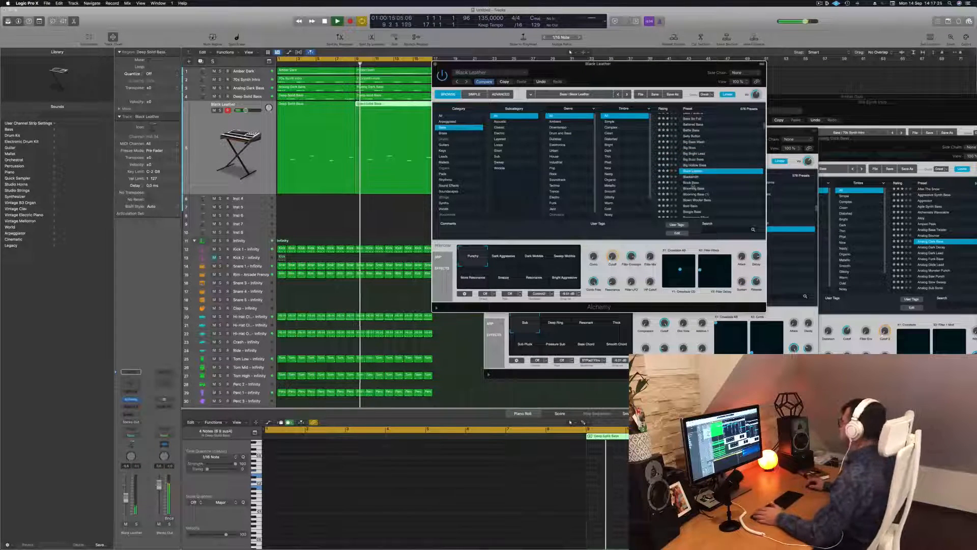
pyautogui.click(691, 182)
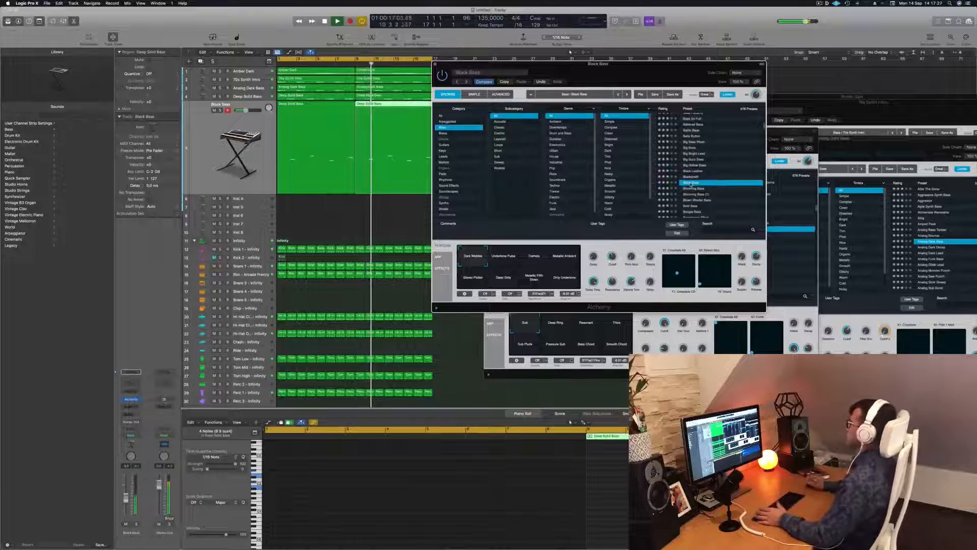
# Step: Audition the presets Blooming Bass, Bottom Feeder, Bouncing Echoes and Boxy Resonant Bass on the duplicated track
pyautogui.click(692, 195)
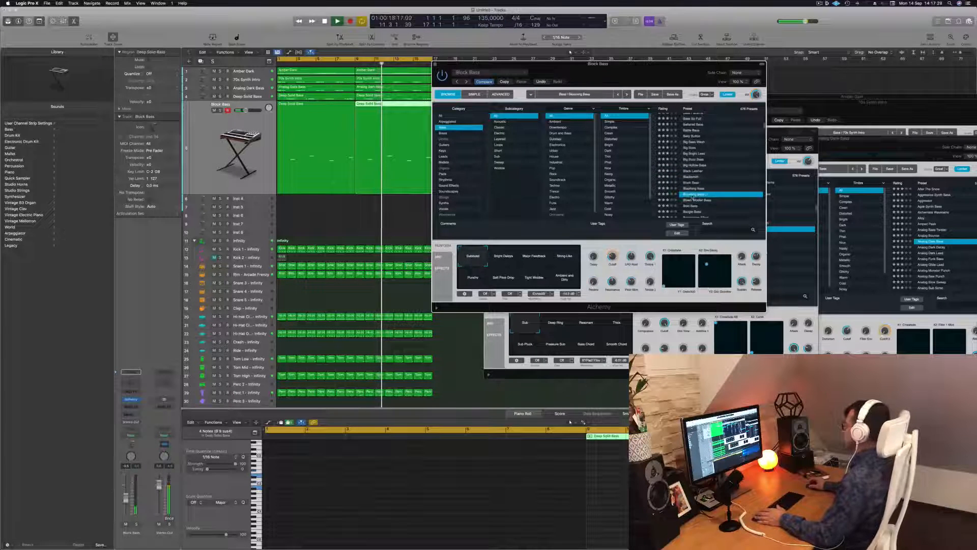
pyautogui.scroll(-2, 721, 169)
pyautogui.scroll(-3, 719, 176)
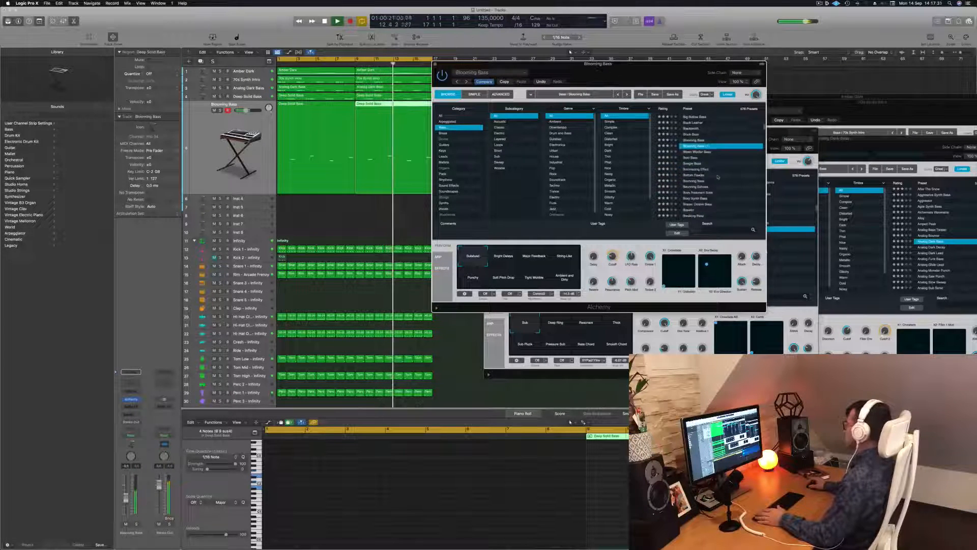
pyautogui.click(701, 175)
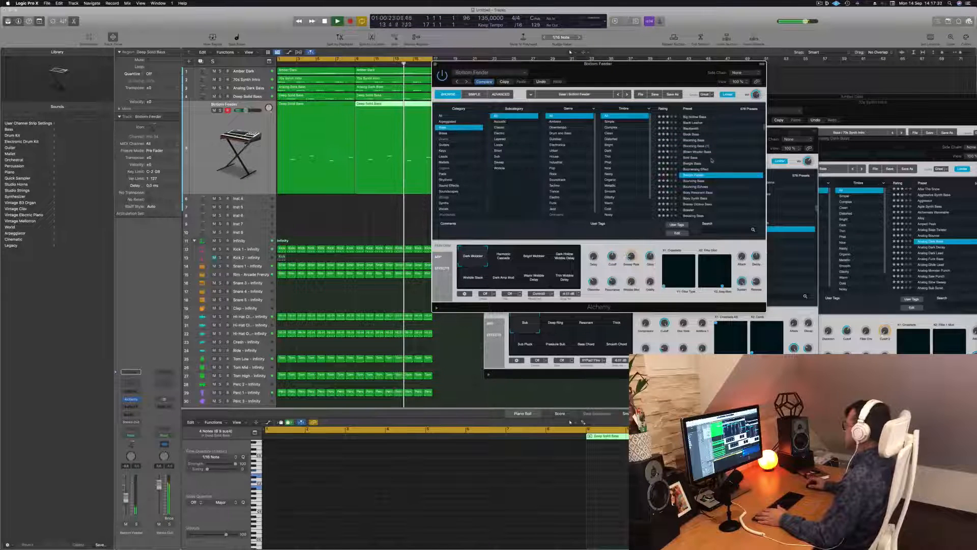
pyautogui.scroll(-2, 718, 176)
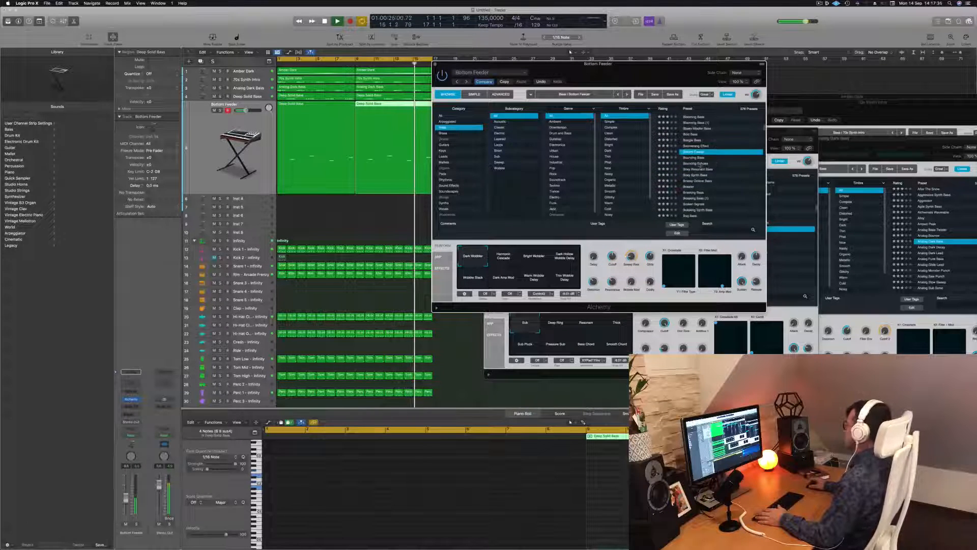
pyautogui.click(697, 163)
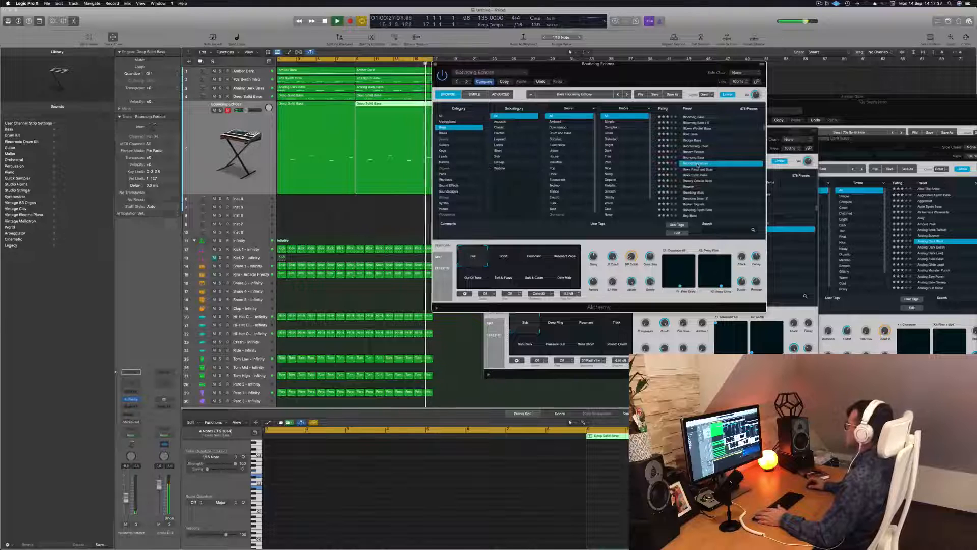
pyautogui.click(699, 169)
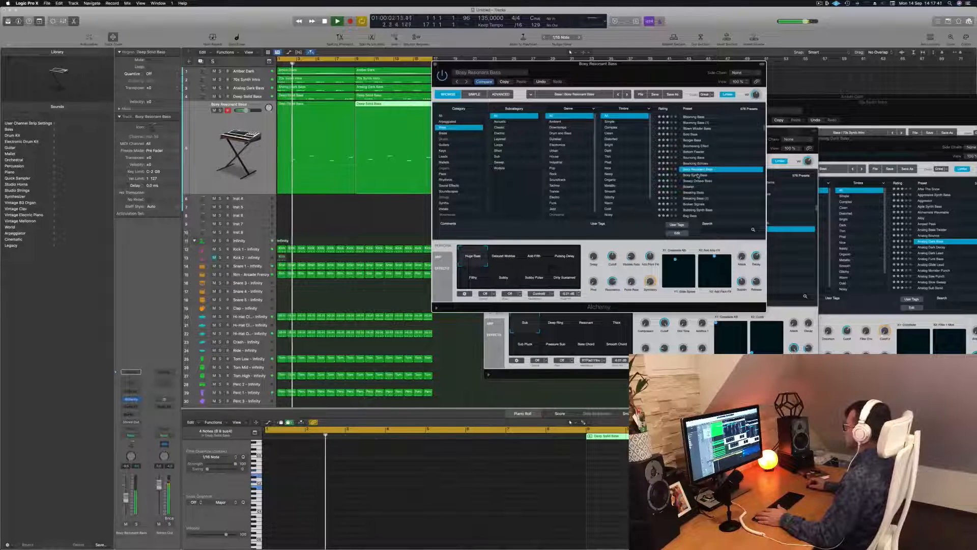
# Step: Step through the next bass presets on the duplicated track, up to Bubbling Synth Bass
pyautogui.scroll(-1, 694, 177)
pyautogui.click(689, 174)
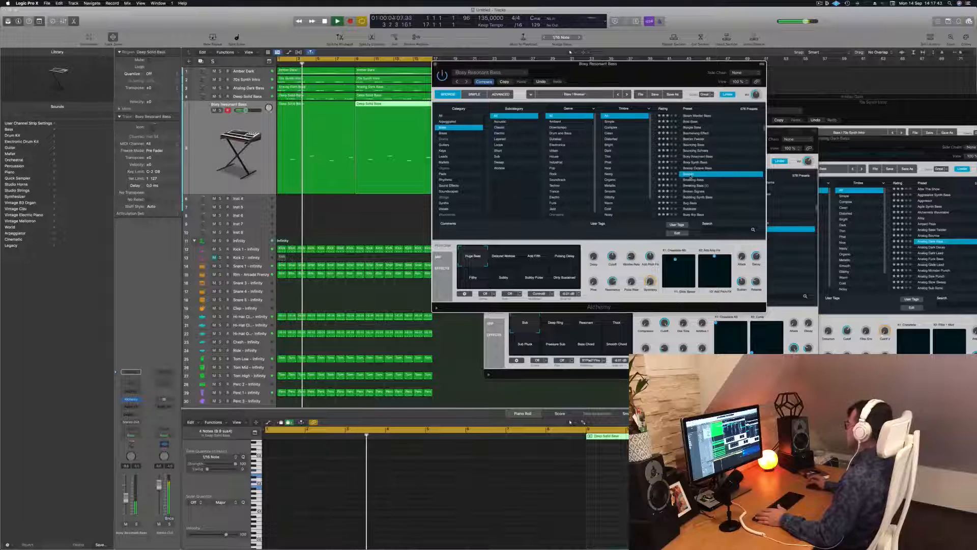
pyautogui.press('Down')
pyautogui.press('Down')
pyautogui.press('Down')
pyautogui.press('Down')
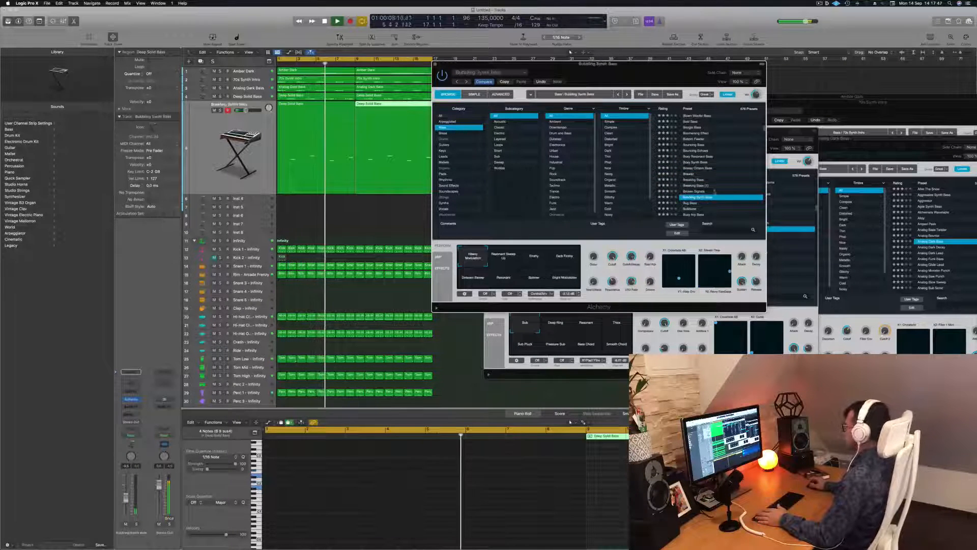
# Step: Audition the presets Caterpillar, Chaos Glide Bass and Chill Sustain on the duplicated track
pyautogui.scroll(-3, 712, 186)
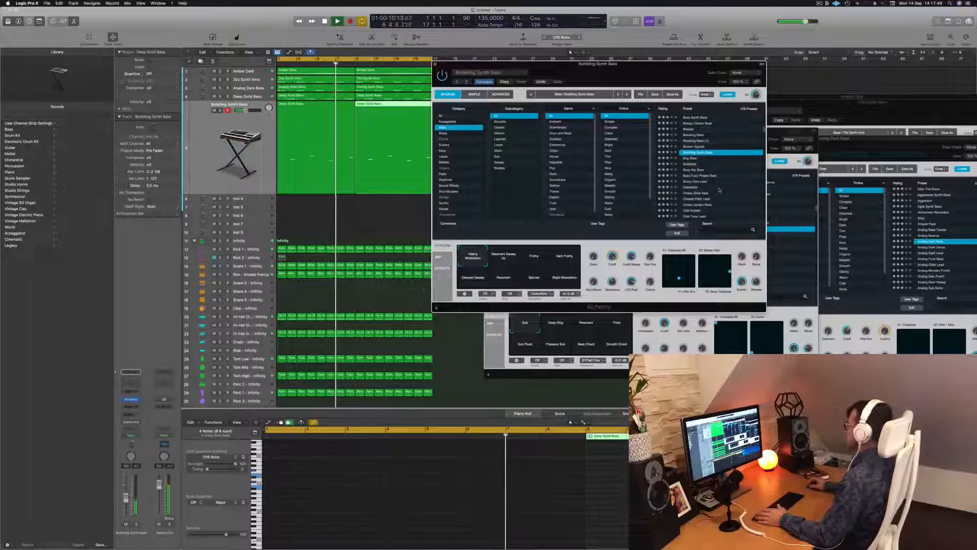
pyautogui.click(690, 188)
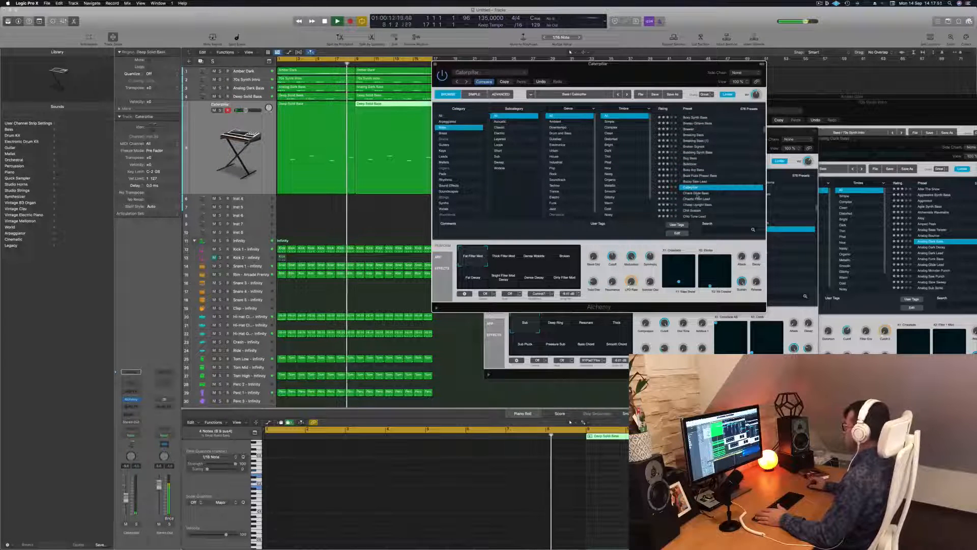
pyautogui.press('Down')
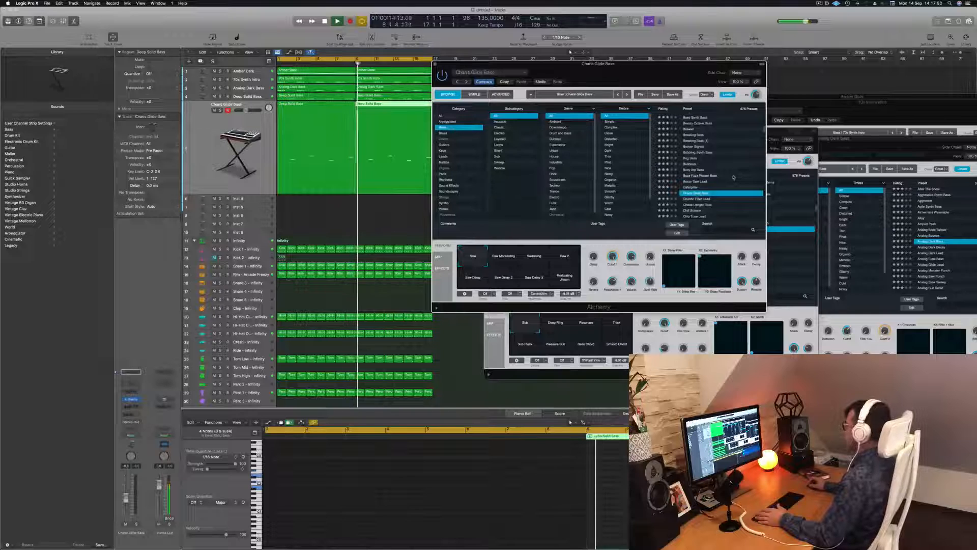
pyautogui.scroll(-1, 731, 173)
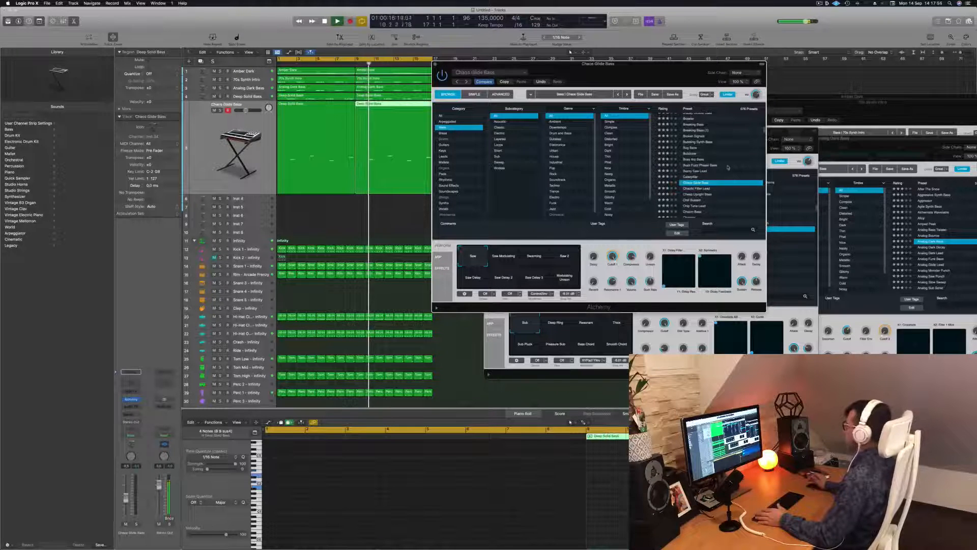
pyautogui.click(695, 200)
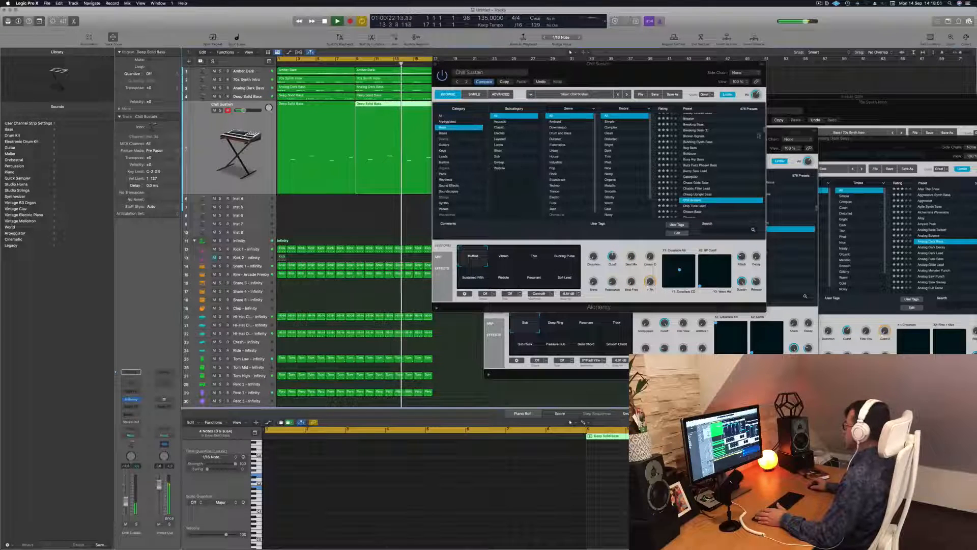
# Step: Load the preset Chip Tune Lead on the duplicated track and lower the track's volume slightly
pyautogui.scroll(-4, 701, 147)
pyautogui.click(701, 147)
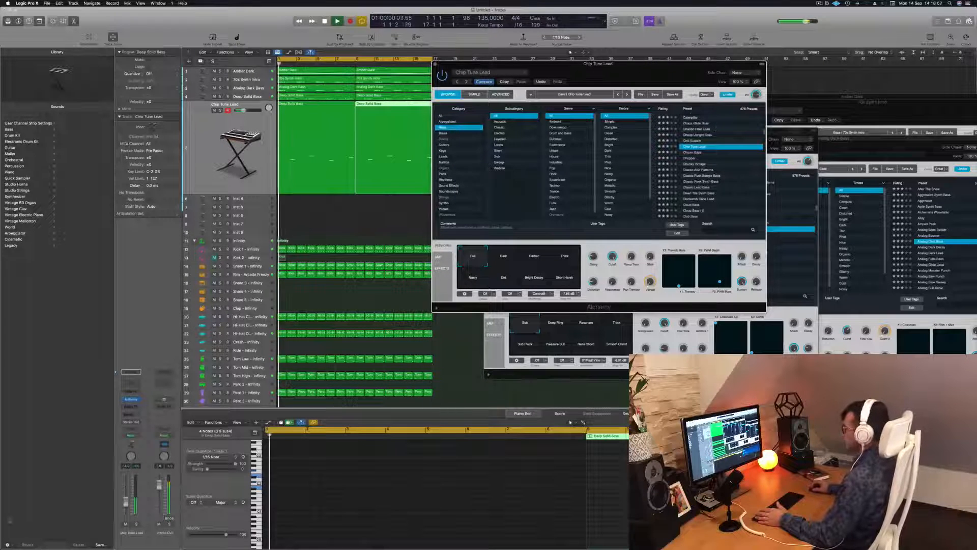
pyautogui.moveTo(126, 501); pyautogui.dragTo(126, 504)
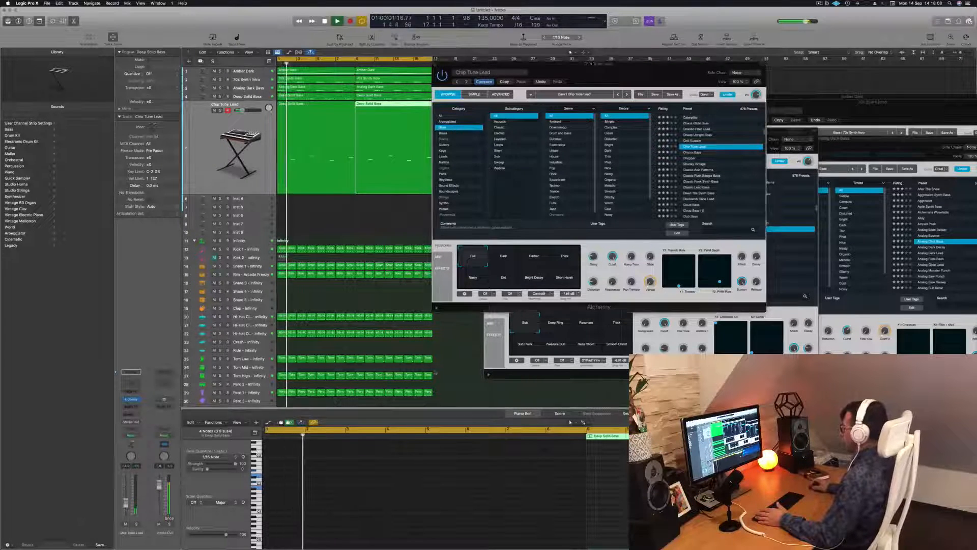
# Step: Compare the Dark, Darker and Bright Decay variations of Chip Tune Lead with the original and return to Full
pyautogui.click(554, 330)
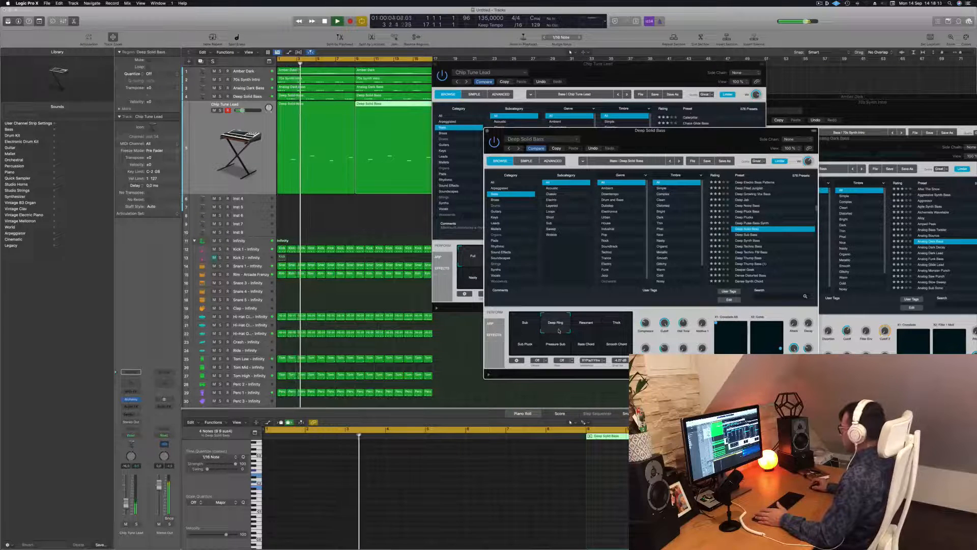
pyautogui.moveTo(653, 142); pyautogui.dragTo(881, 141)
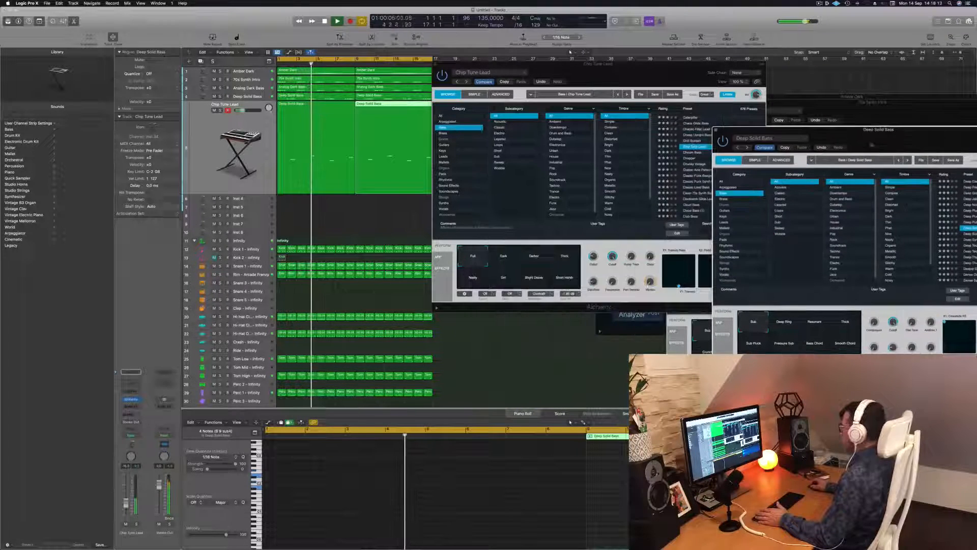
pyautogui.click(497, 258)
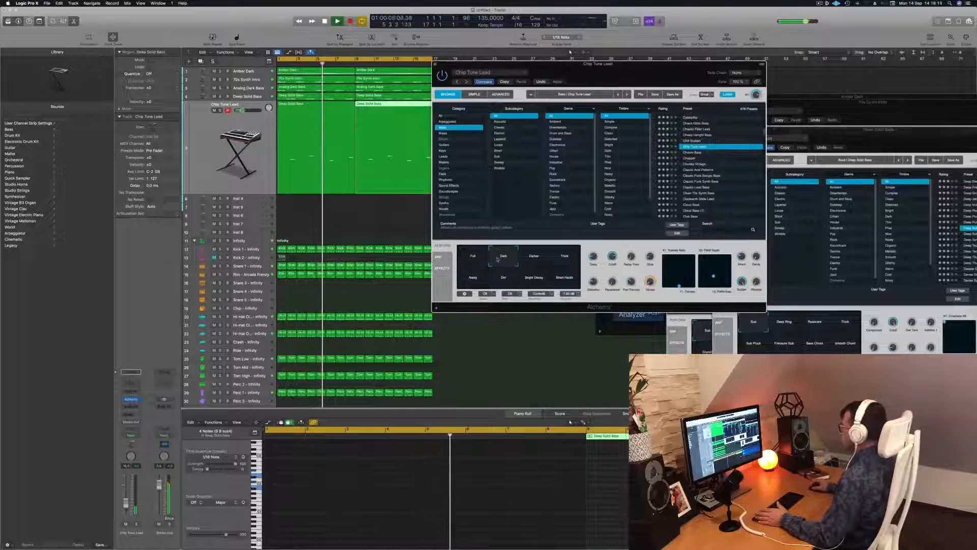
pyautogui.click(543, 259)
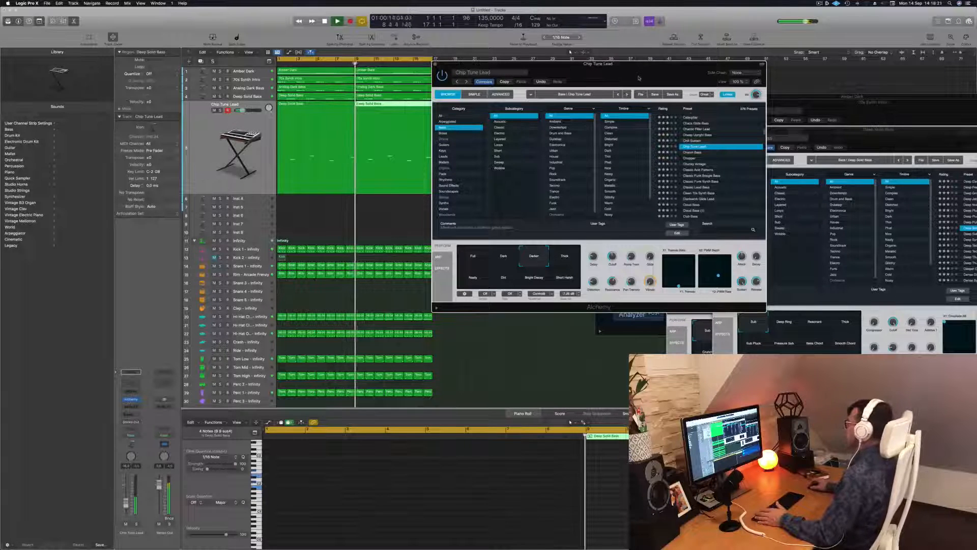
pyautogui.moveTo(639, 78); pyautogui.dragTo(537, 73)
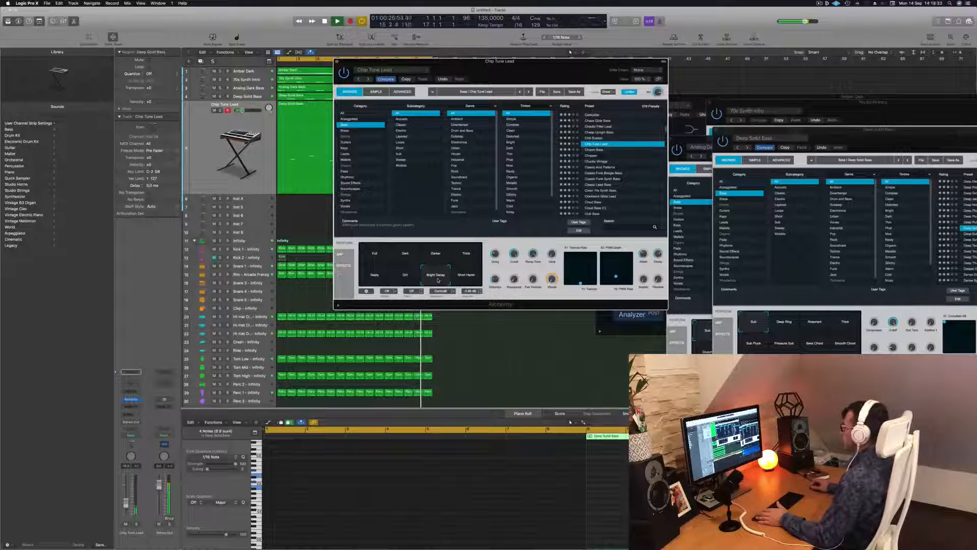
pyautogui.click(375, 255)
pyautogui.moveTo(528, 62); pyautogui.dragTo(542, 62)
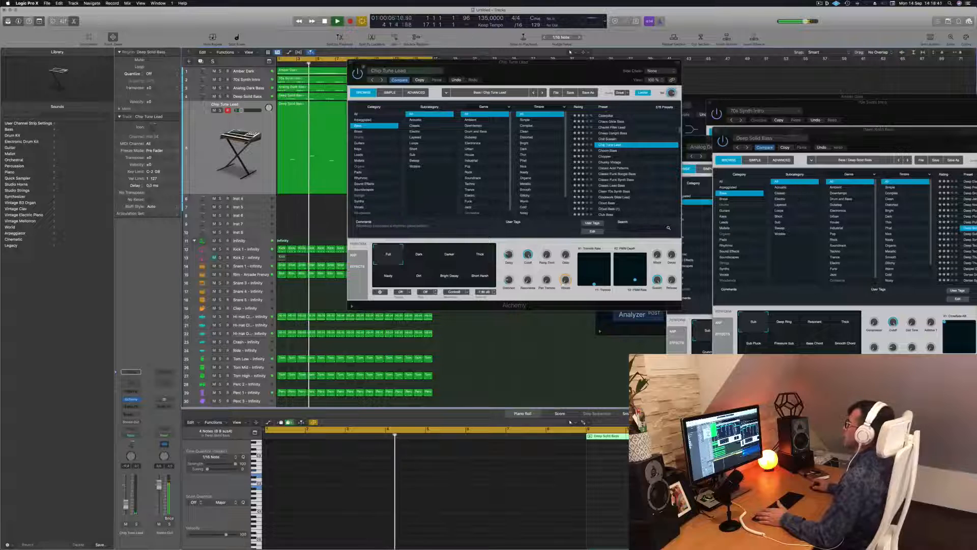
# Step: Add a Channel EQ to the Chip Tune Lead track, pull its high-cut filter down into the midrange, and replay from the start
pyautogui.click(352, 62)
pyautogui.keyDown('shift'); pyautogui.click(331, 134); pyautogui.keyUp('shift')
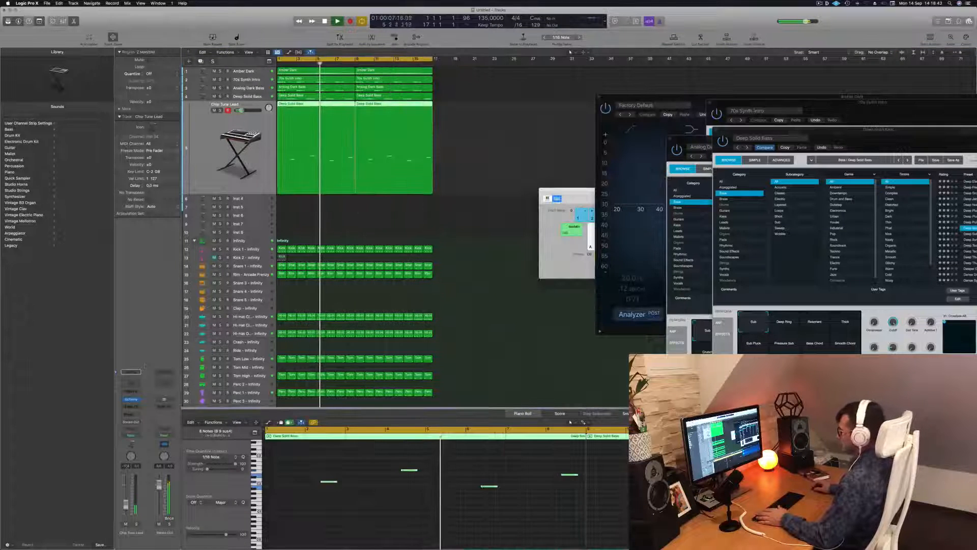
pyautogui.click(131, 383)
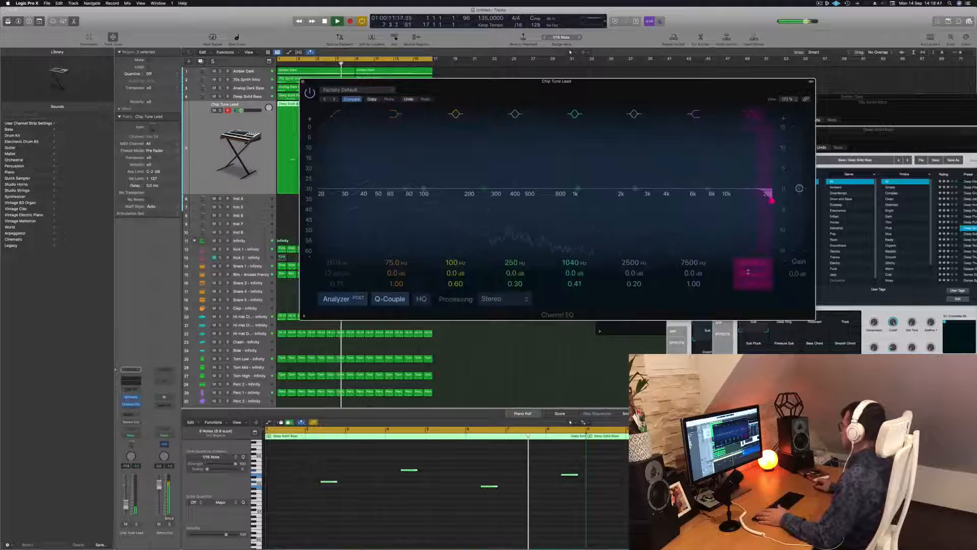
pyautogui.moveTo(771, 200); pyautogui.dragTo(578, 189)
pyautogui.click(303, 82)
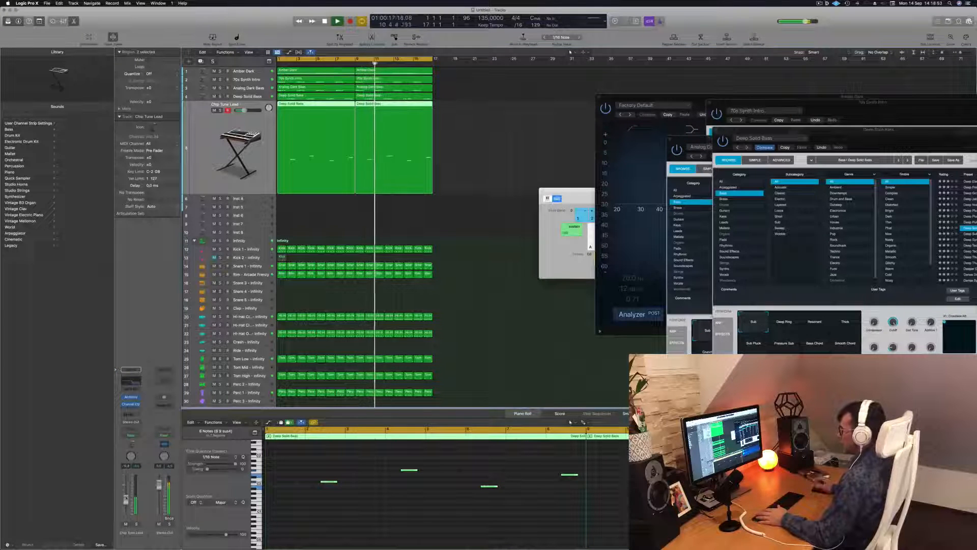
pyautogui.click(473, 142)
pyautogui.press('Return')
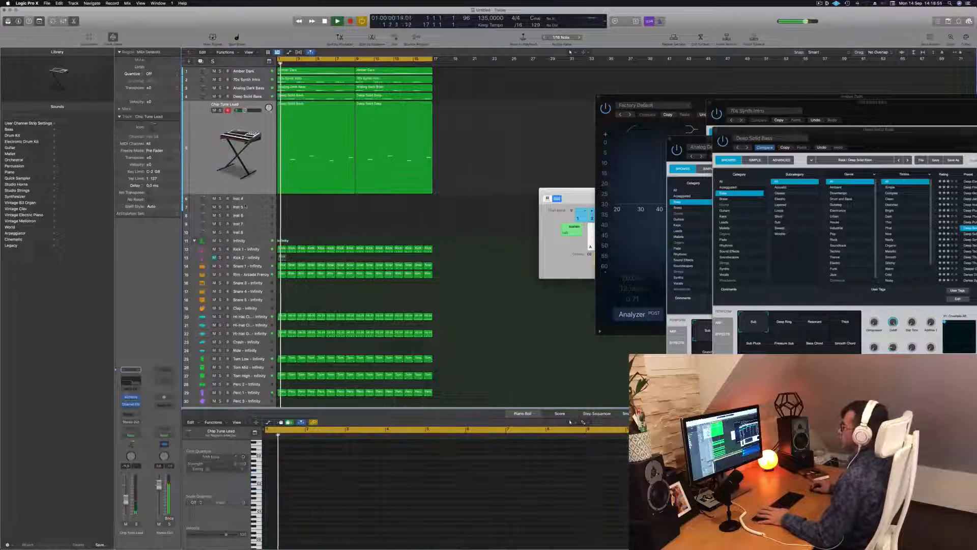
# Step: Copy the Amber Dark chord region to the empty Inst 6 track and repeat it once directly behind the copy
pyautogui.click(251, 199)
pyautogui.moveTo(313, 71); pyautogui.dragTo(310, 165)
pyautogui.moveTo(320, 113); pyautogui.dragTo(396, 119)
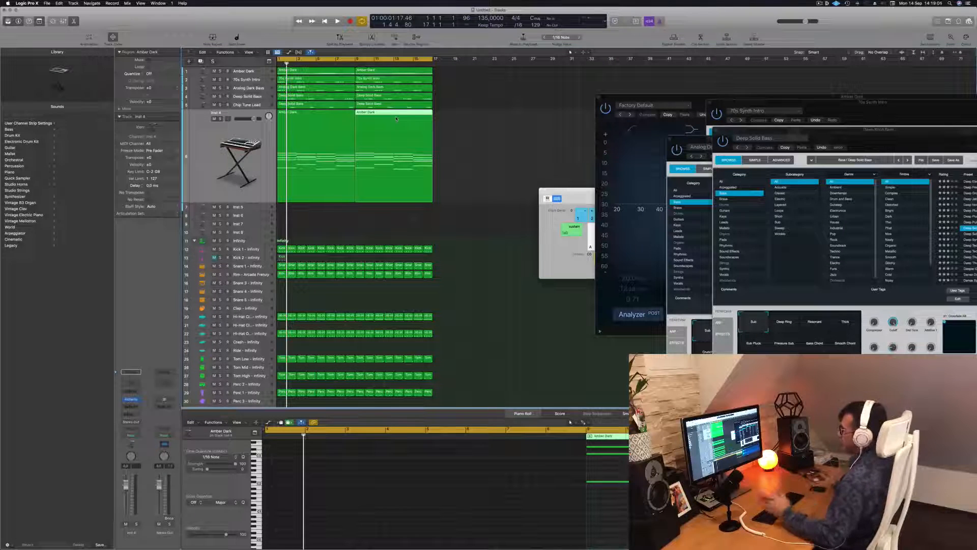
pyautogui.keyDown('shift'); pyautogui.click(326, 137); pyautogui.keyUp('shift')
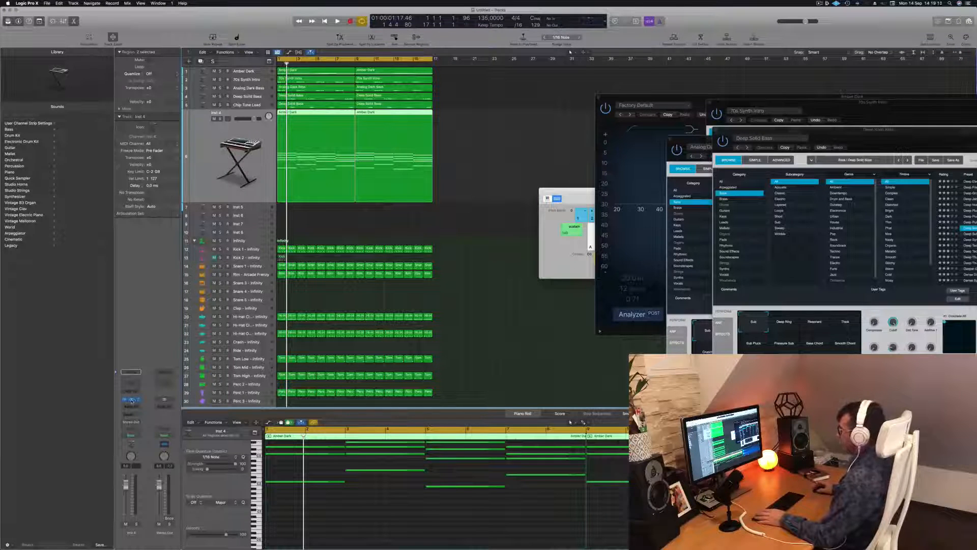
# Step: Load the Alchemy arpeggiator preset 1970s Analog Arp on the new chord track and lower the track's volume
pyautogui.moveTo(544, 90); pyautogui.dragTo(602, 94)
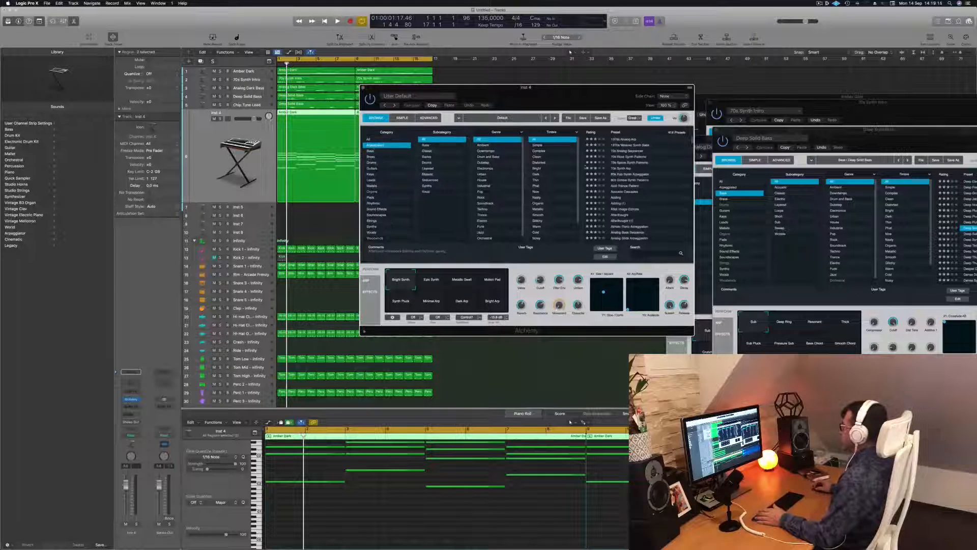
pyautogui.click(623, 139)
pyautogui.moveTo(611, 88); pyautogui.dragTo(762, 75)
pyautogui.click(128, 406)
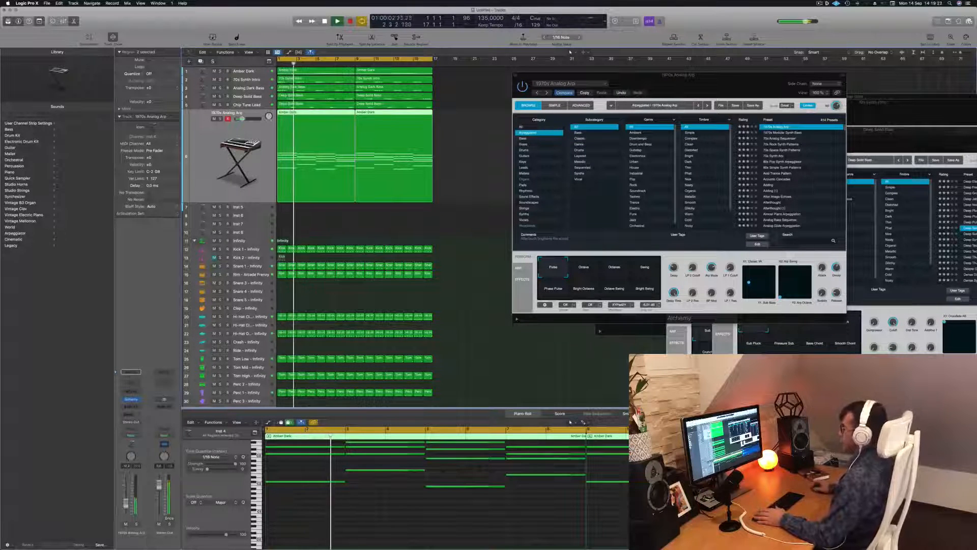
# Step: Transpose all notes of both copied Amber Dark regions down one octave and play from the start
pyautogui.moveTo(462, 134); pyautogui.dragTo(332, 155)
pyautogui.press('space')
pyautogui.click(406, 514)
pyautogui.press('super+a')
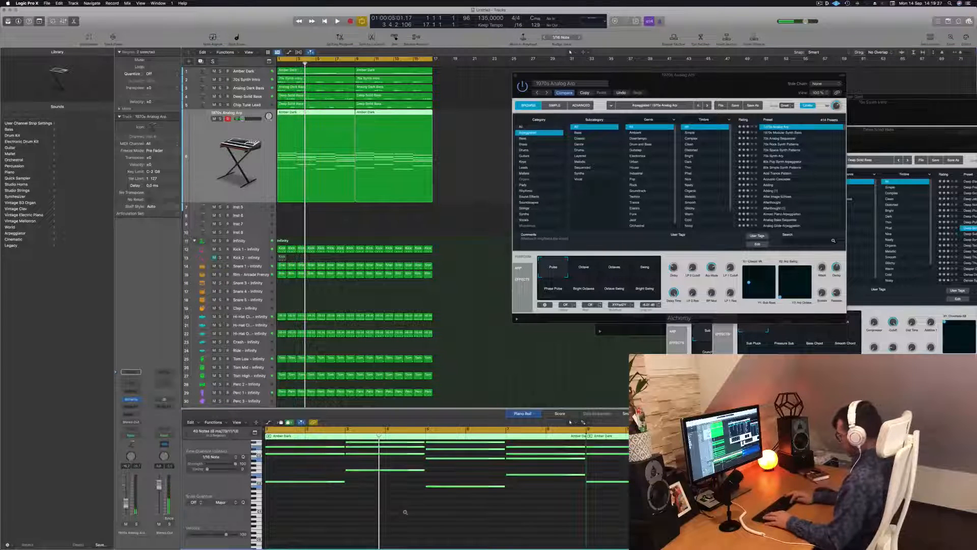
pyautogui.hotkey('alt', 'shift', 'Down')
pyautogui.press('Return')
pyautogui.press('space')
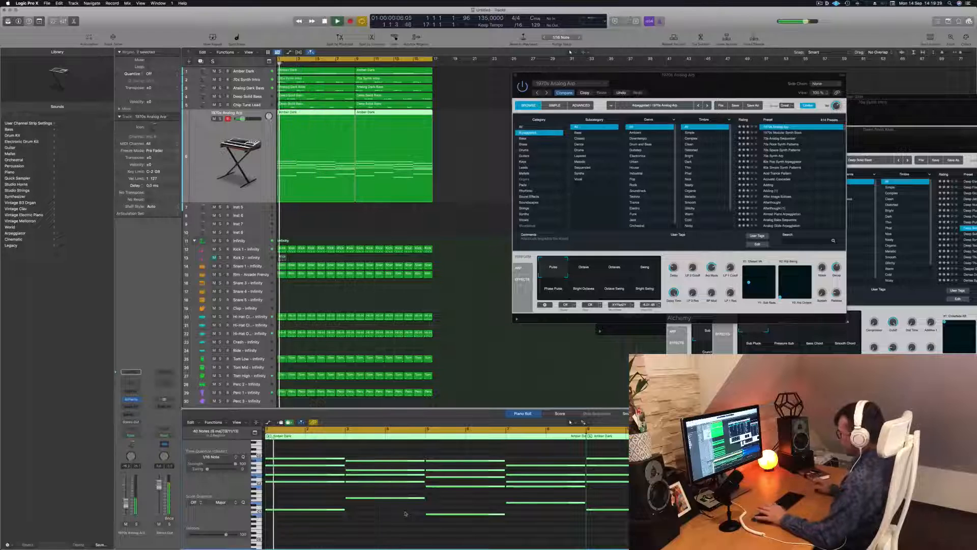
# Step: Audition 1970s Modular Synth Bass, load 70s Analog Sequencer on the arpeggio track, and fine-tune the track's volume
pyautogui.moveTo(731, 80); pyautogui.dragTo(696, 77)
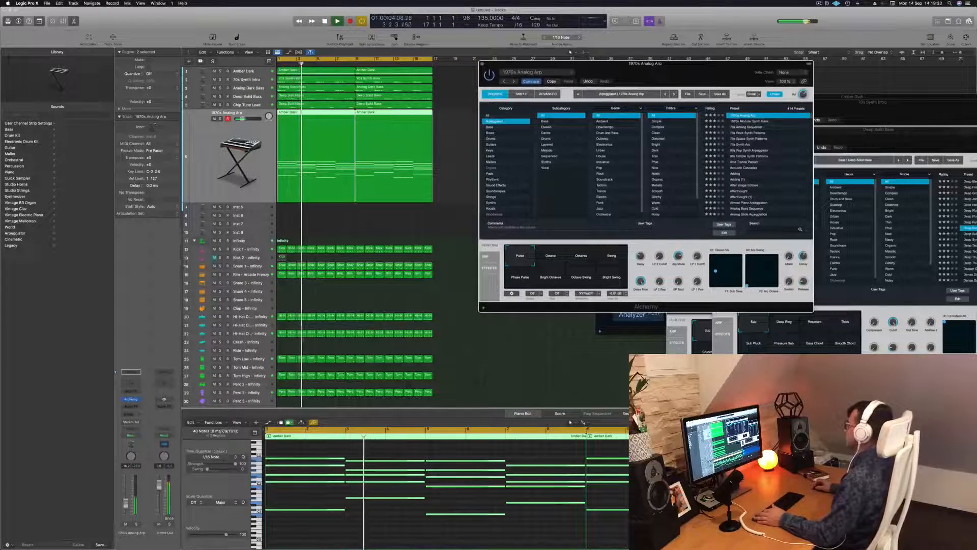
pyautogui.click(751, 121)
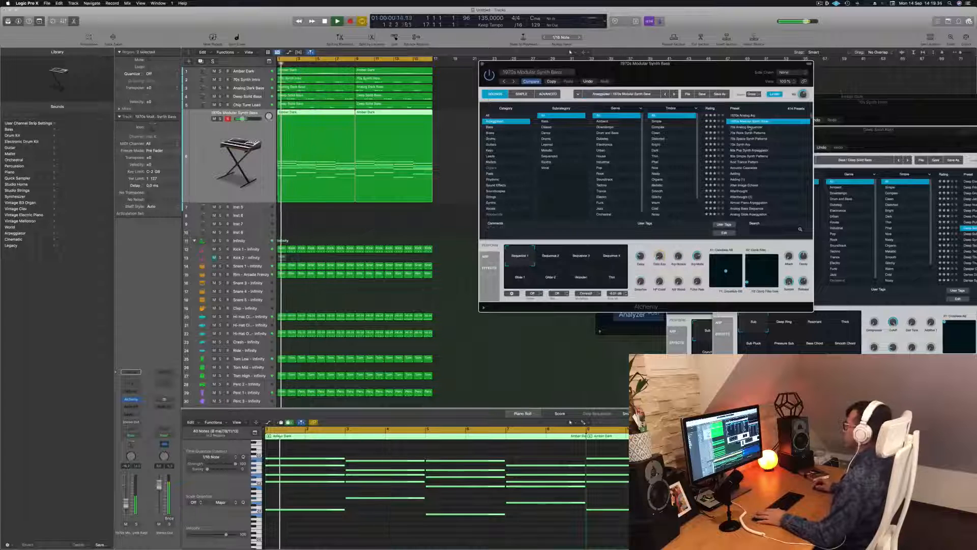
pyautogui.click(749, 127)
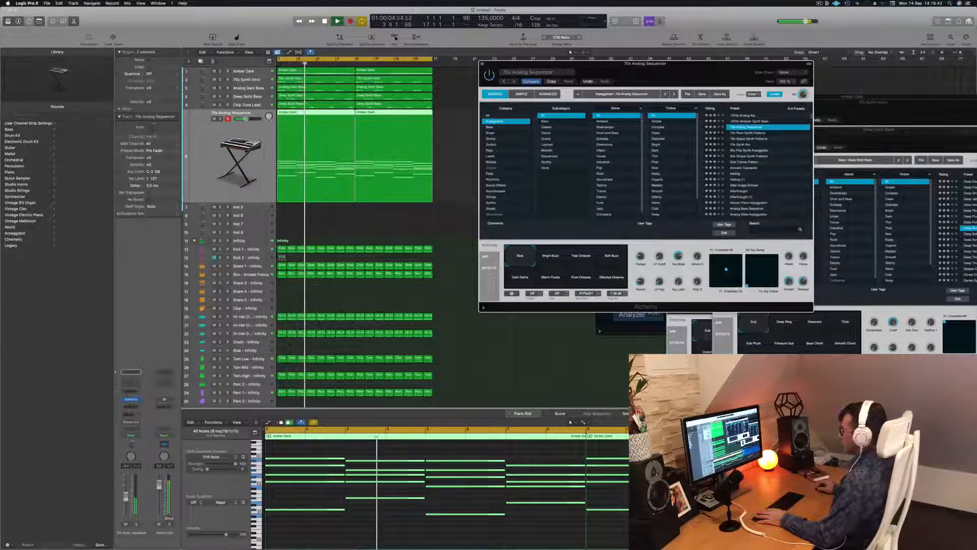
pyautogui.moveTo(125, 497); pyautogui.dragTo(126, 496)
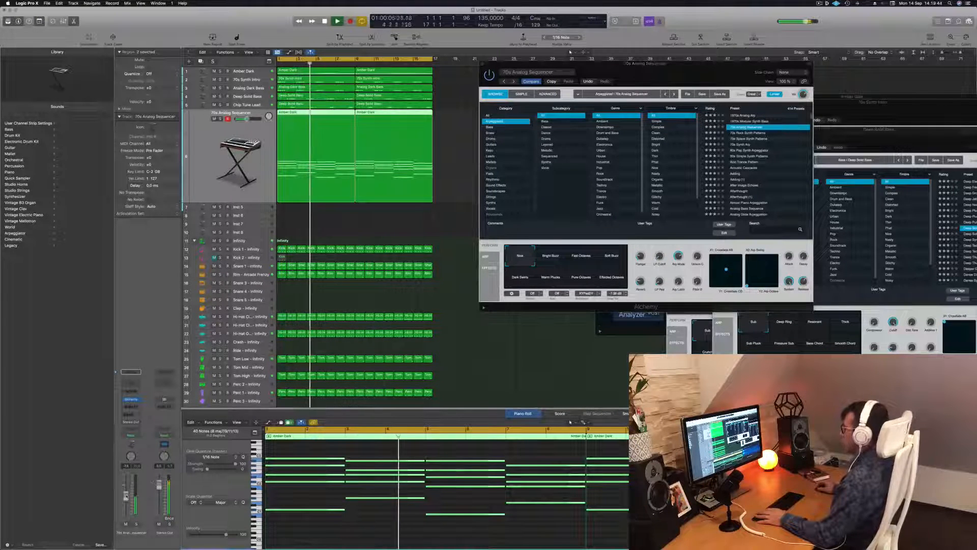
# Step: Audition the Bright Buzz, Fast Octaves, Soft Buzz and dark variations of 70s Analog Sequencer against the track
pyautogui.click(552, 257)
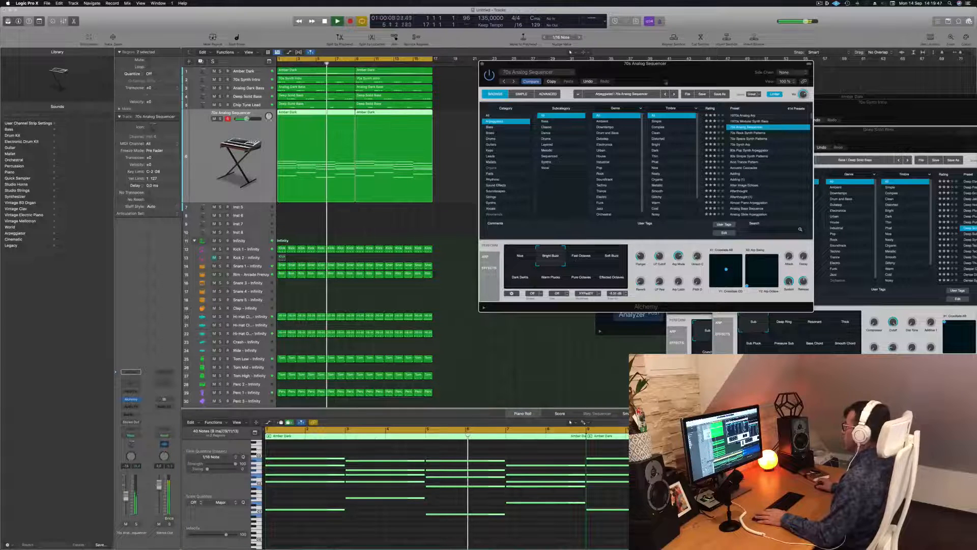
pyautogui.moveTo(581, 64); pyautogui.dragTo(584, 71)
pyautogui.press('Return')
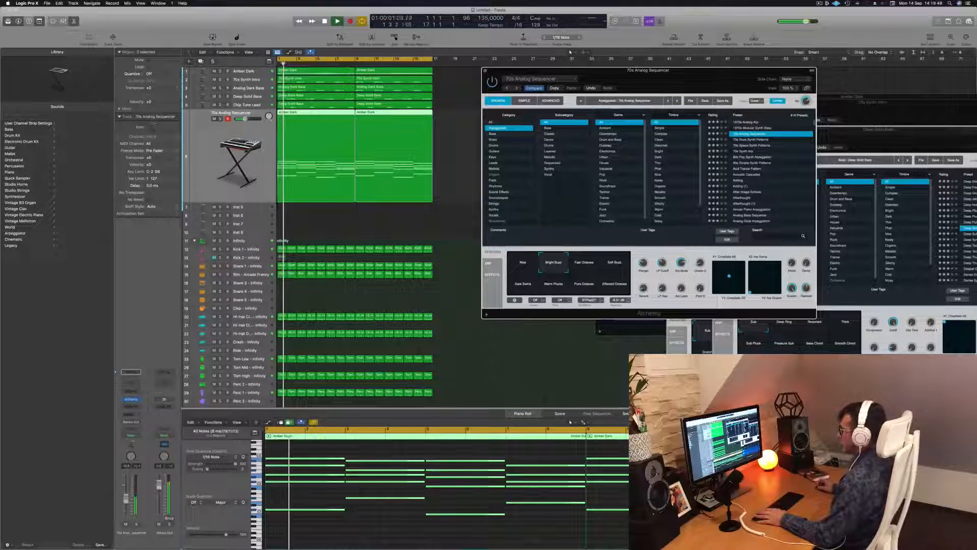
pyautogui.click(600, 496)
pyautogui.click(588, 265)
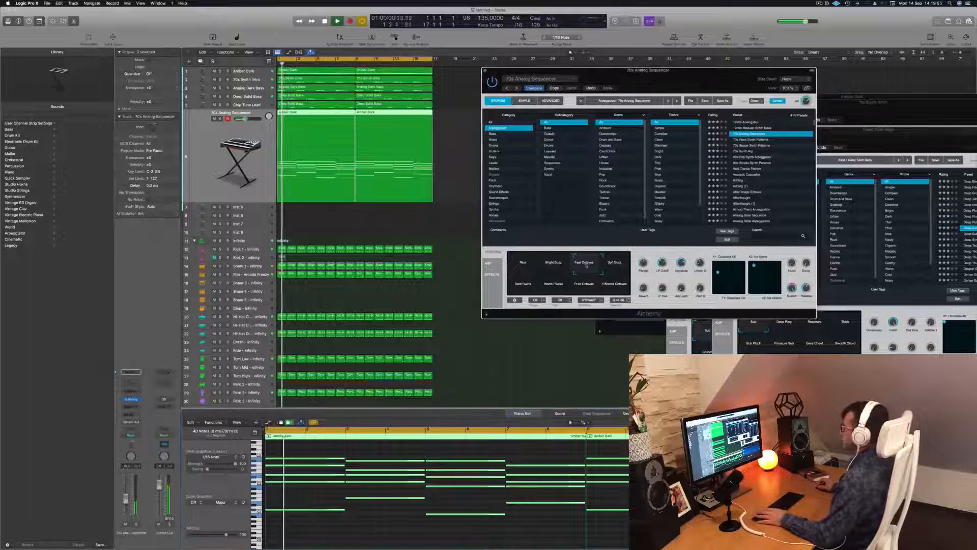
pyautogui.click(623, 259)
pyautogui.click(523, 283)
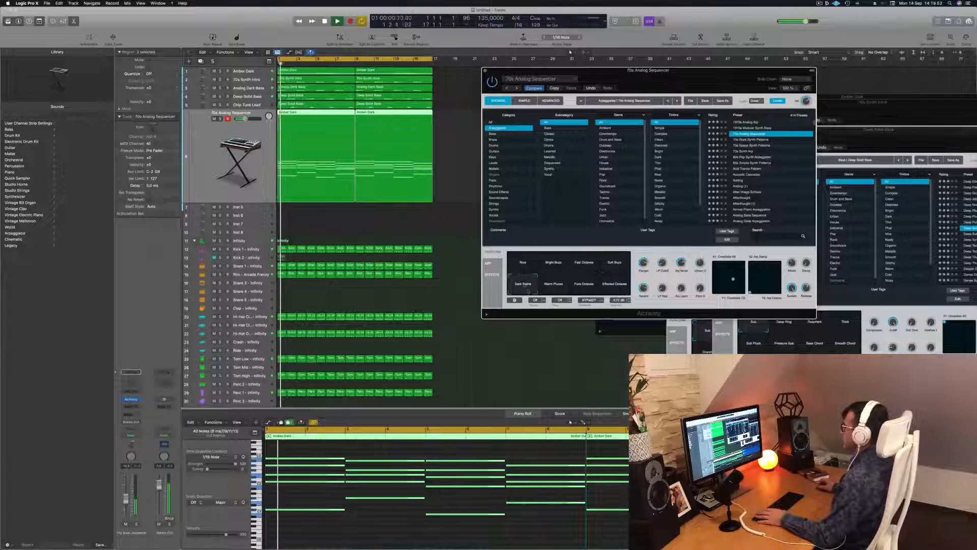
# Step: Compare the Warm Plucks and Pure Octaves variations, return to Warm Plucks and replay the track from the start
pyautogui.click(553, 290)
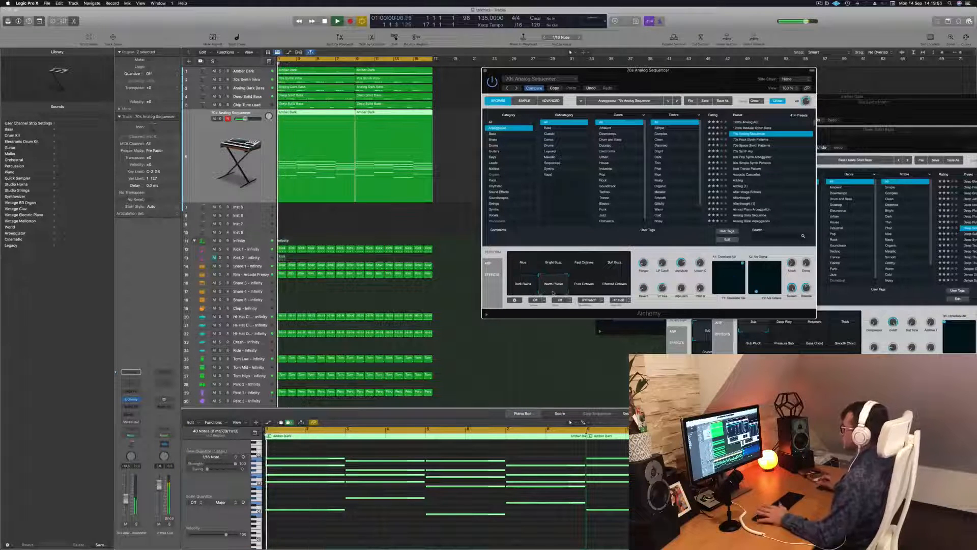
pyautogui.click(585, 284)
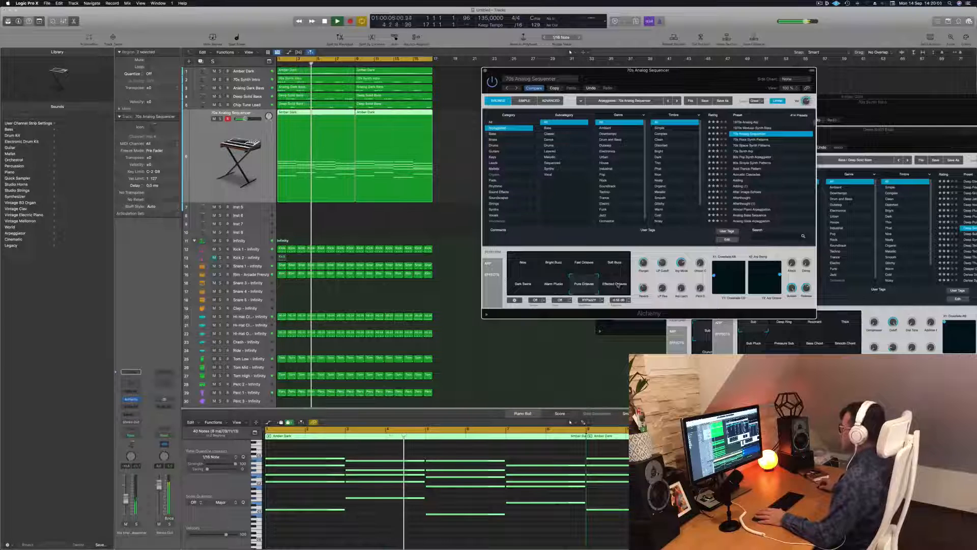
pyautogui.click(548, 284)
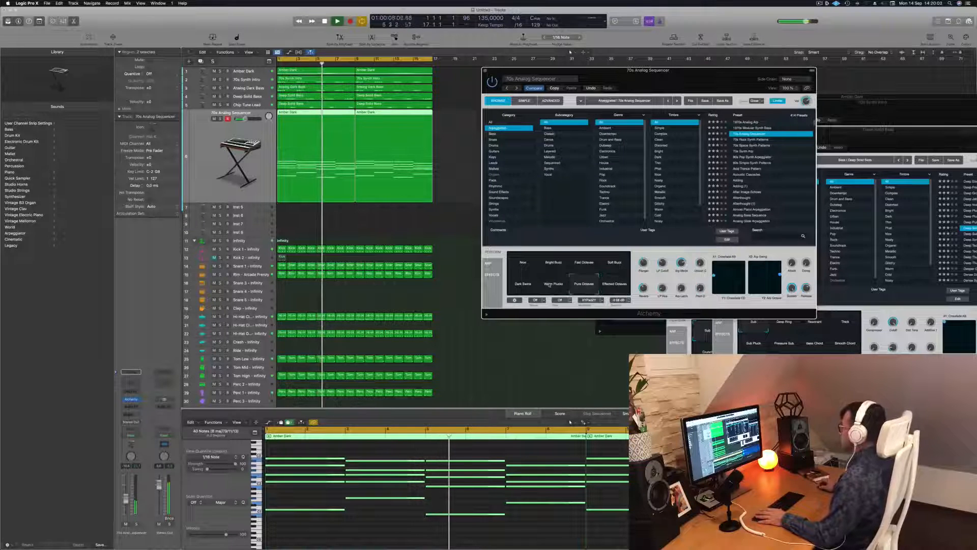
pyautogui.press('Return')
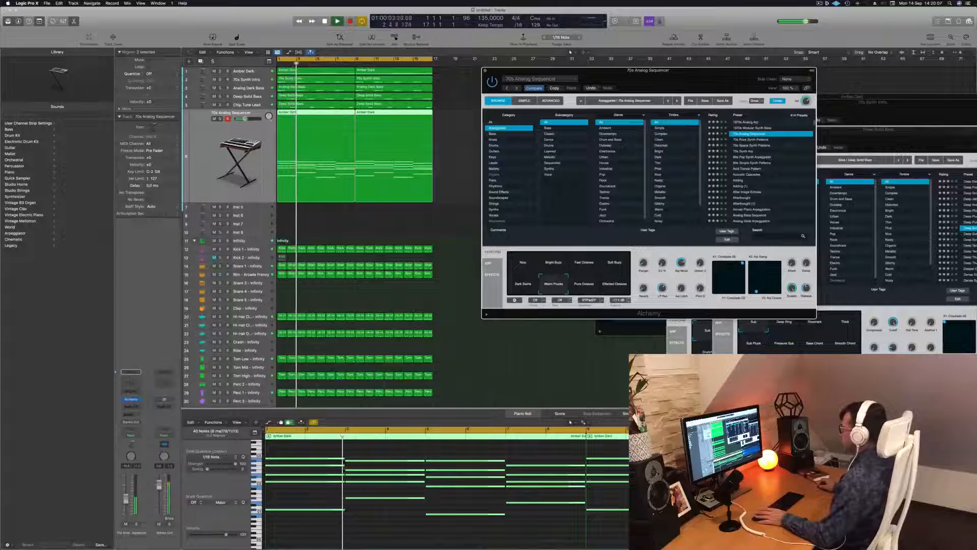
pyautogui.press('Return')
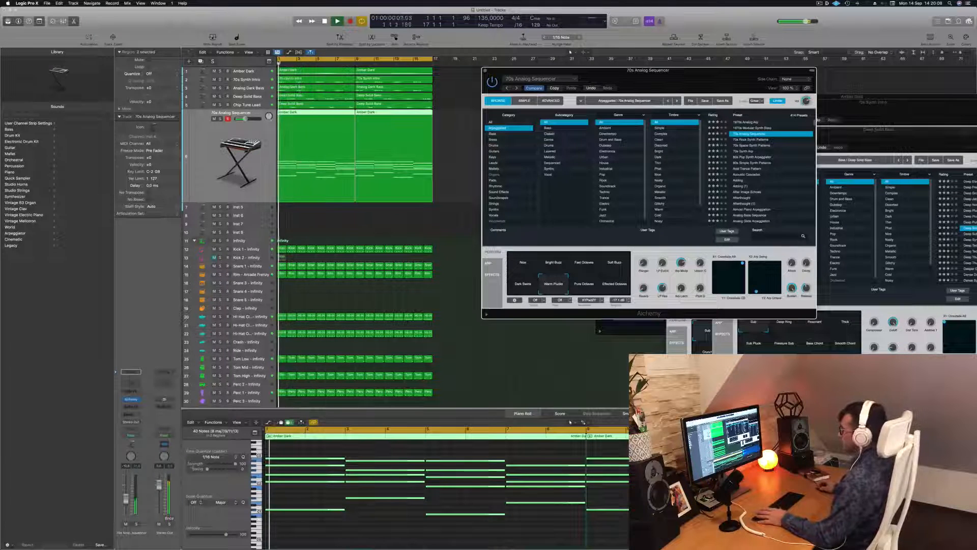
pyautogui.click(126, 498)
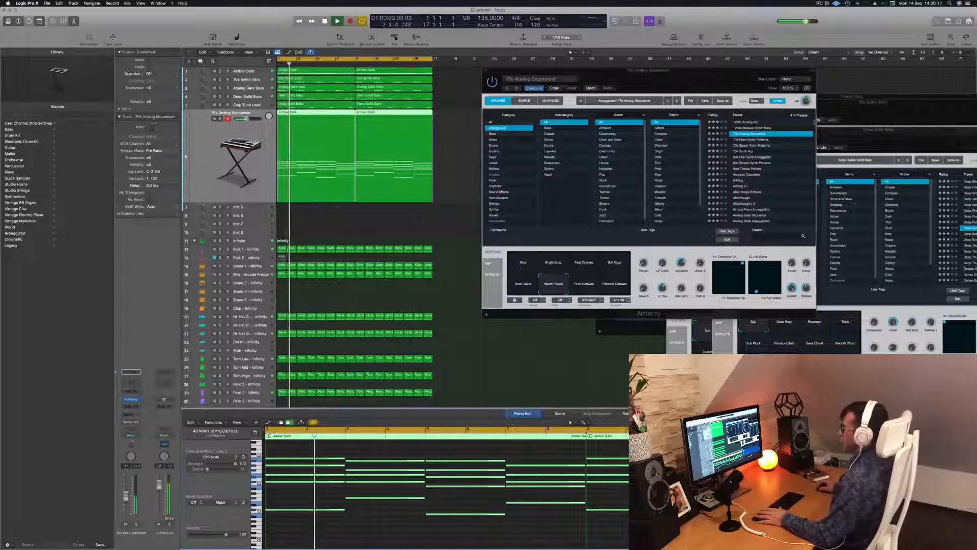
pyautogui.press('Return')
# Step: Try the 70s Rock Synth Patterns preset from the start and lower the arpeggio track's volume
pyautogui.click(754, 139)
pyautogui.press('Return')
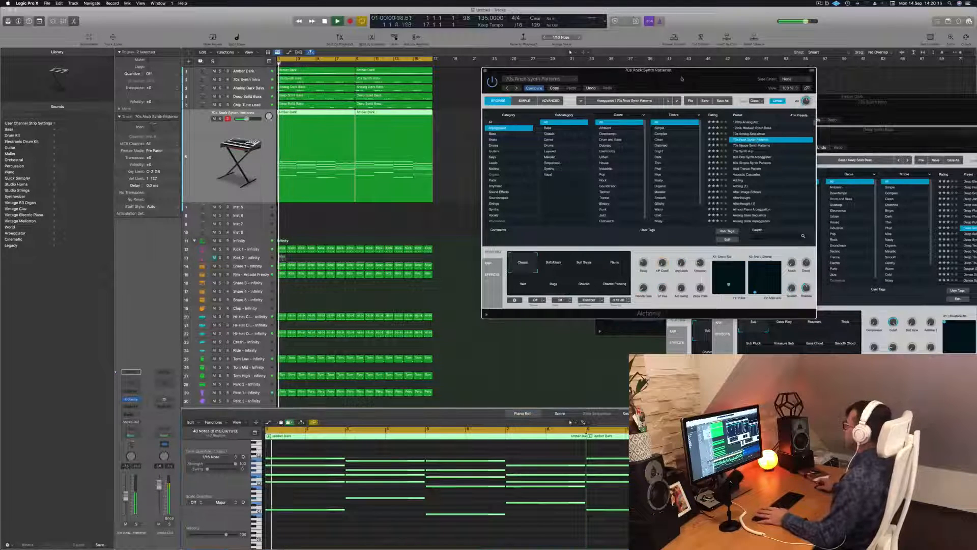
pyautogui.moveTo(685, 78); pyautogui.dragTo(707, 68)
pyautogui.moveTo(126, 497); pyautogui.dragTo(126, 505)
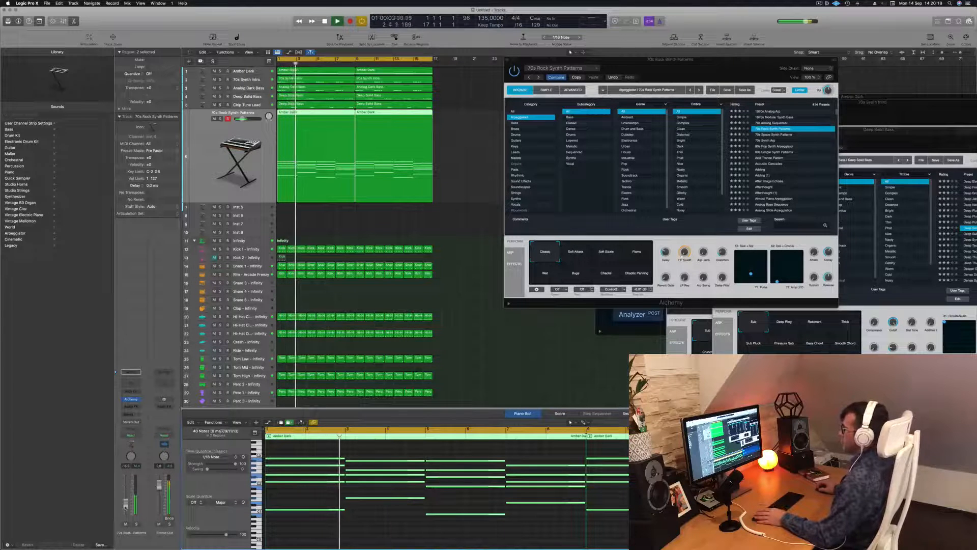
# Step: Audition 70s Space Synth Patterns and 70s Synth Arp from the start, including two other 70s Synth Arp variations
pyautogui.click(773, 135)
pyautogui.press('Return')
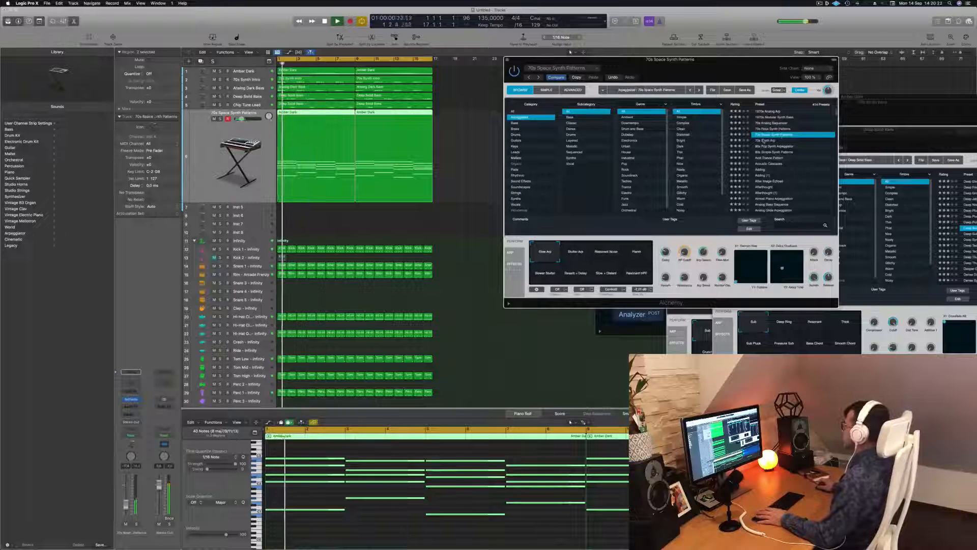
pyautogui.click(767, 140)
pyautogui.press('Return')
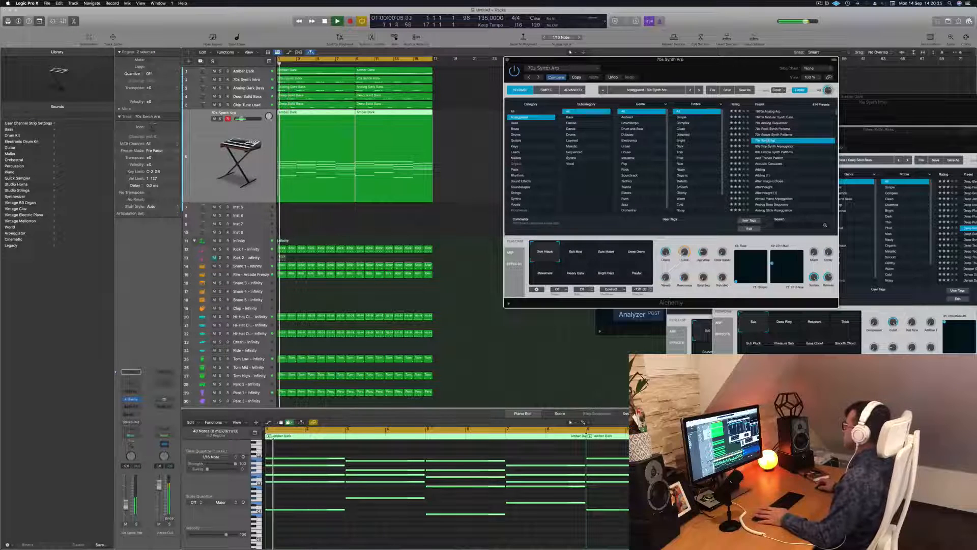
pyautogui.click(584, 252)
pyautogui.press('Return')
pyautogui.click(610, 256)
# Step: Audition the presets 80s Pop Synth Arpeggiator, 80s Simple Synth Patterns and Acid Trance Pattern on the arpeggio track
pyautogui.click(771, 147)
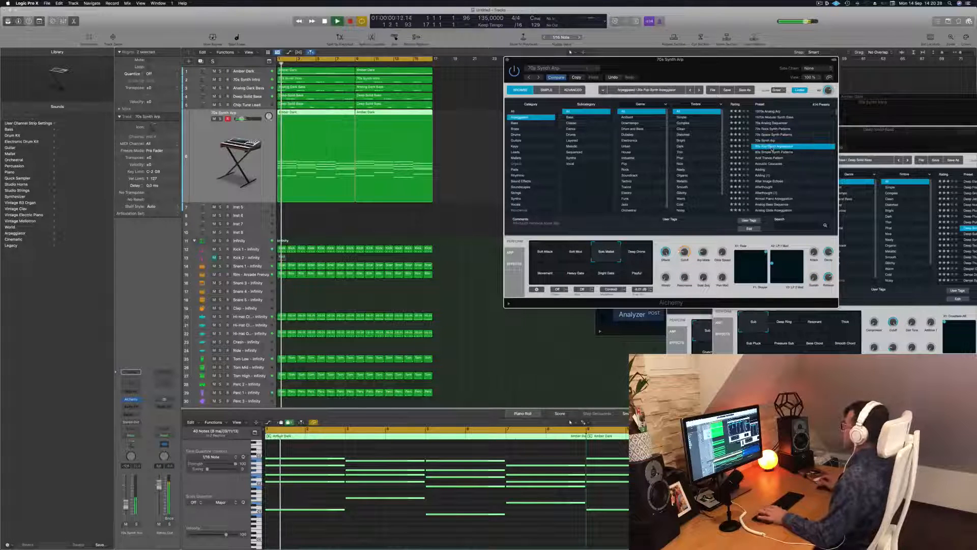
pyautogui.moveTo(685, 65); pyautogui.dragTo(709, 67)
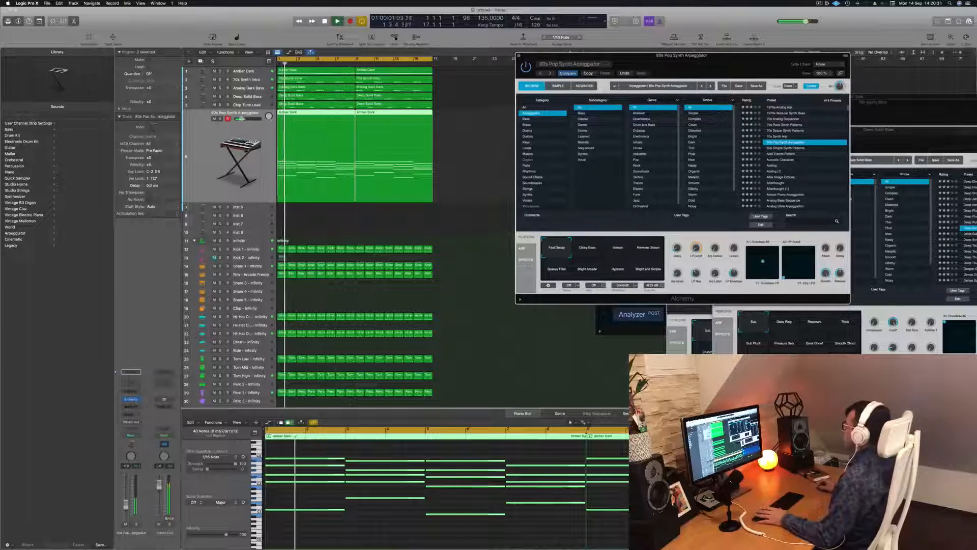
pyautogui.click(783, 148)
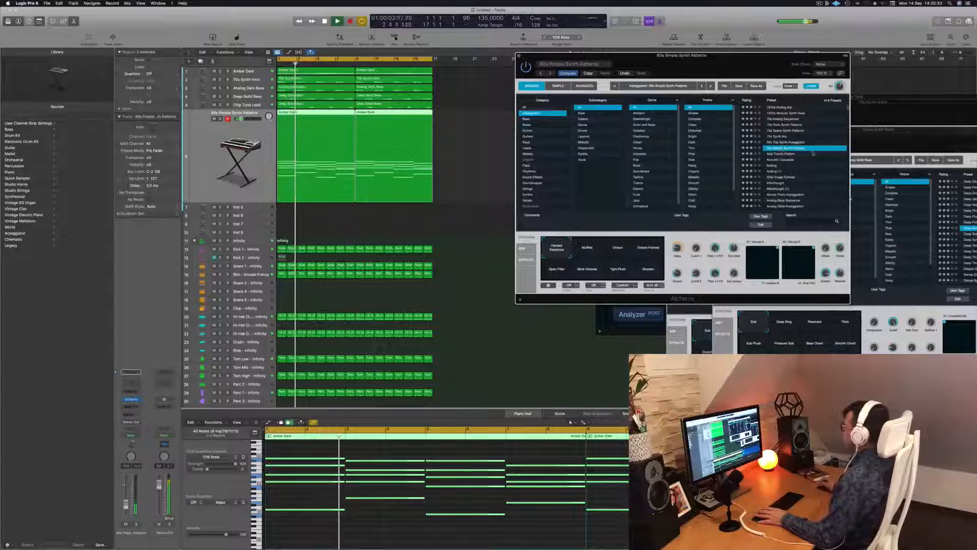
pyautogui.press('Return')
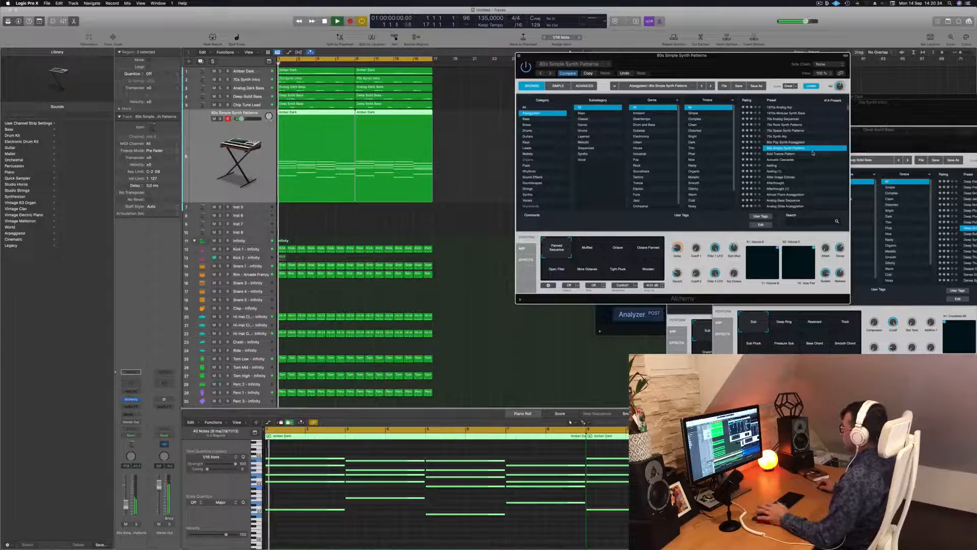
pyautogui.click(784, 153)
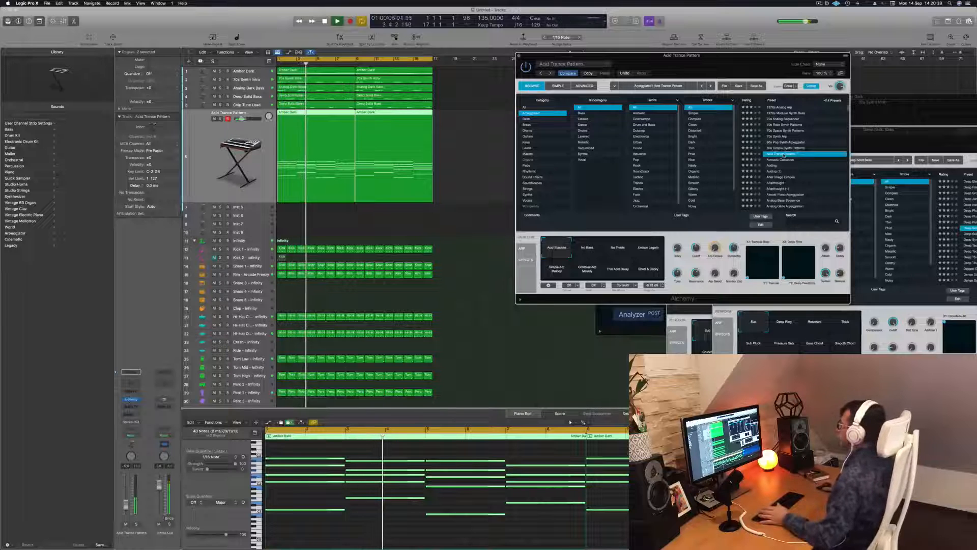
# Step: Audition the presets Acoustic Cascades, Adding, After Image Echoes and Afterthought on the arpeggio track
pyautogui.click(777, 159)
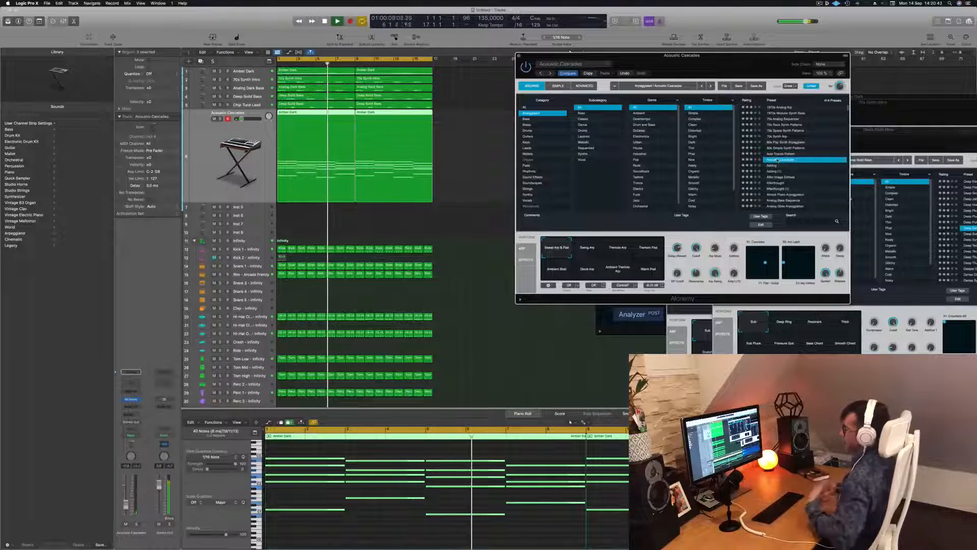
pyautogui.click(777, 165)
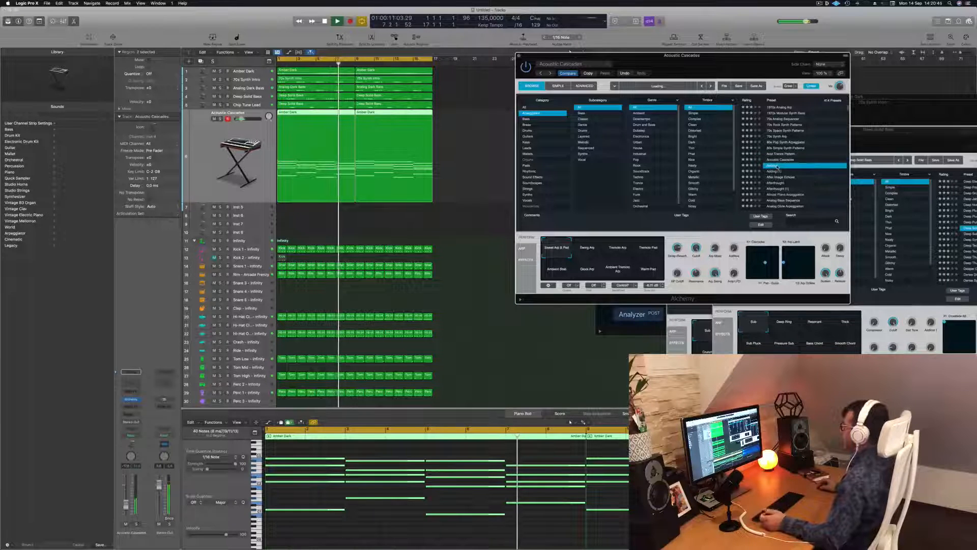
pyautogui.press('Return')
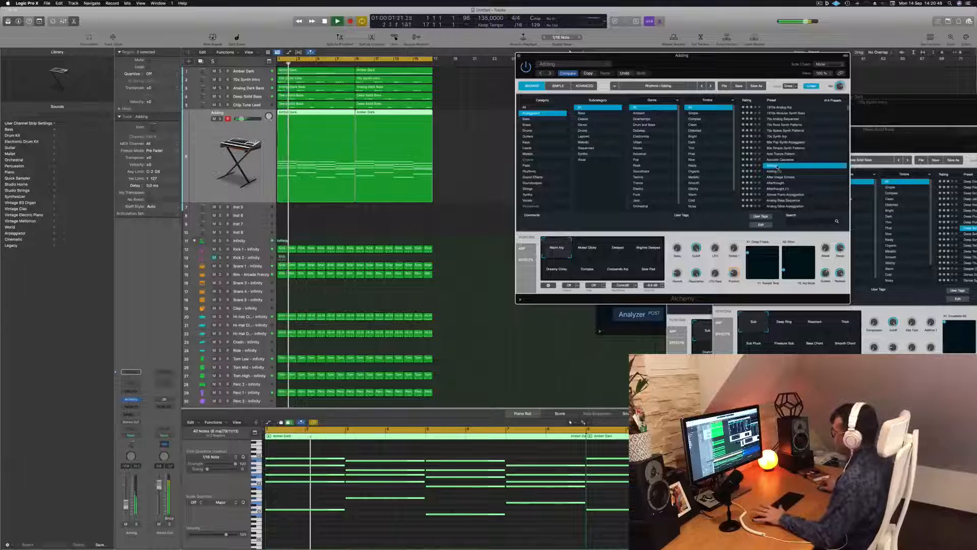
pyautogui.click(784, 176)
pyautogui.press('space')
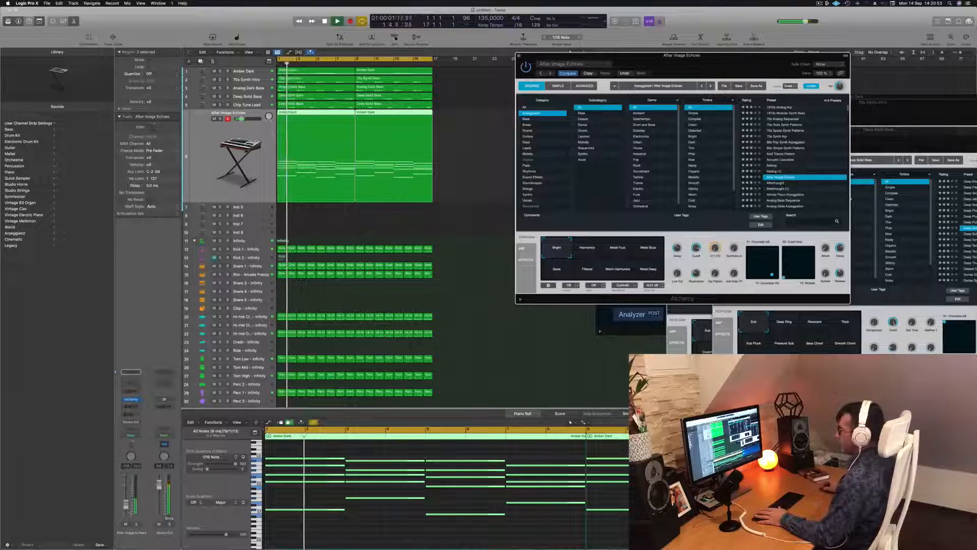
pyautogui.click(569, 422)
pyautogui.click(775, 183)
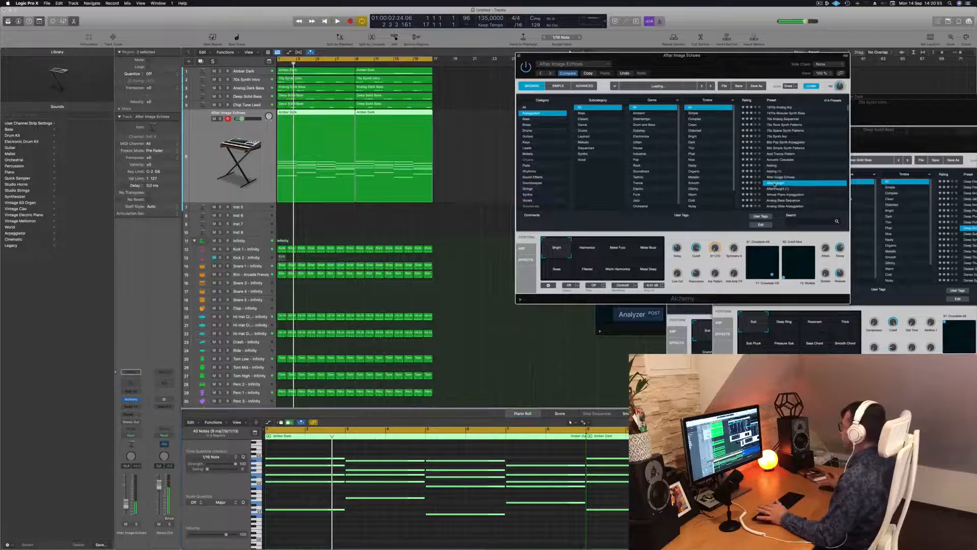
pyautogui.press('space')
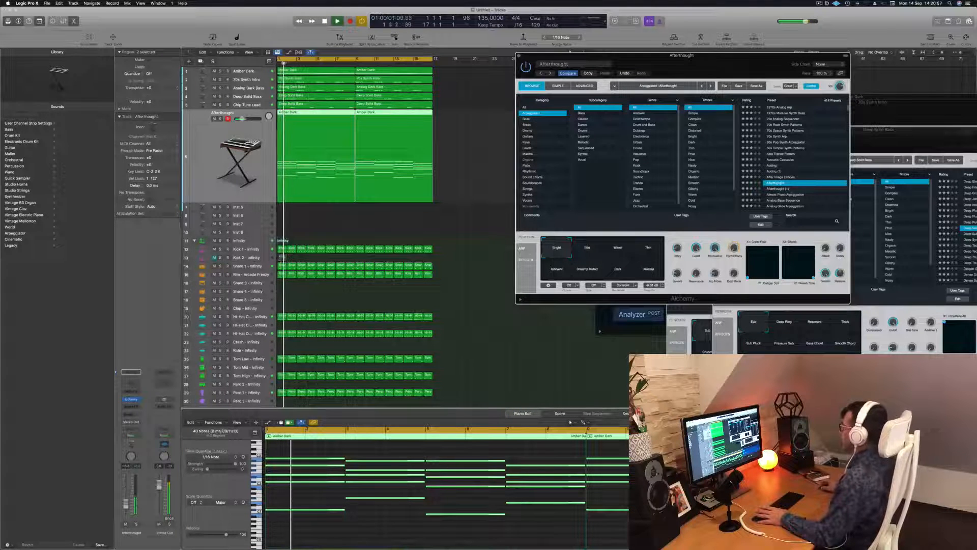
# Step: Audition the presets Almost Piano Arpeggiation, Analog Bass Sequence and Analog Glide Arpeggiation on the arpeggio track
pyautogui.click(788, 195)
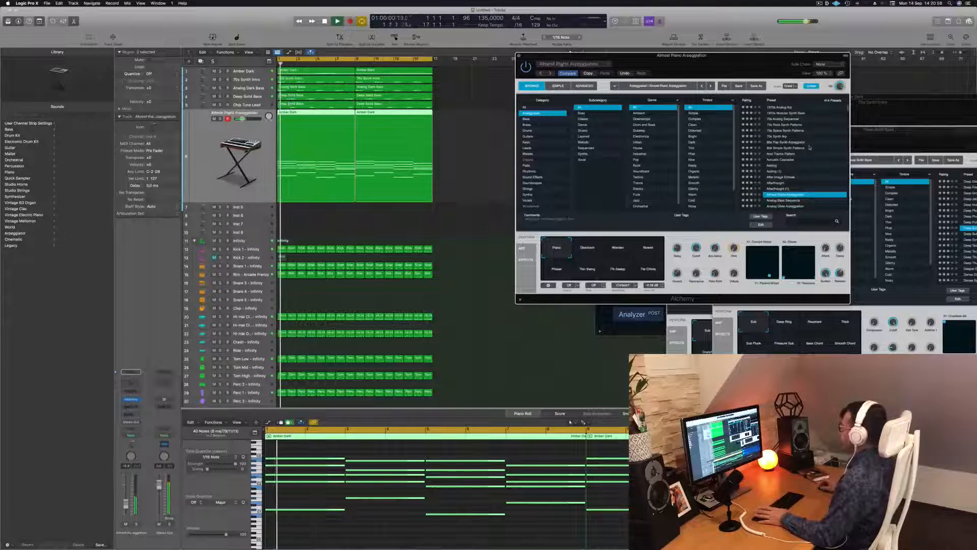
pyautogui.scroll(-2, 810, 148)
pyautogui.click(782, 172)
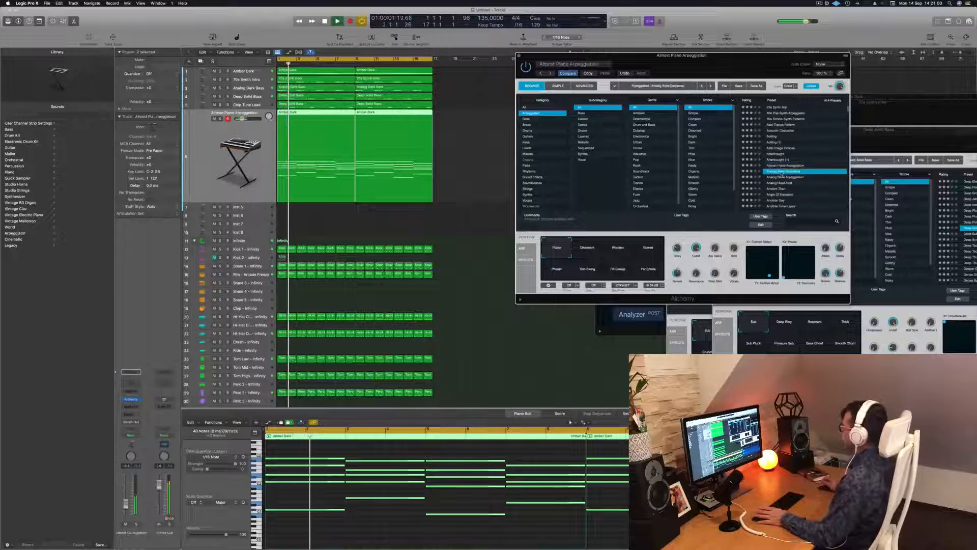
pyautogui.click(781, 177)
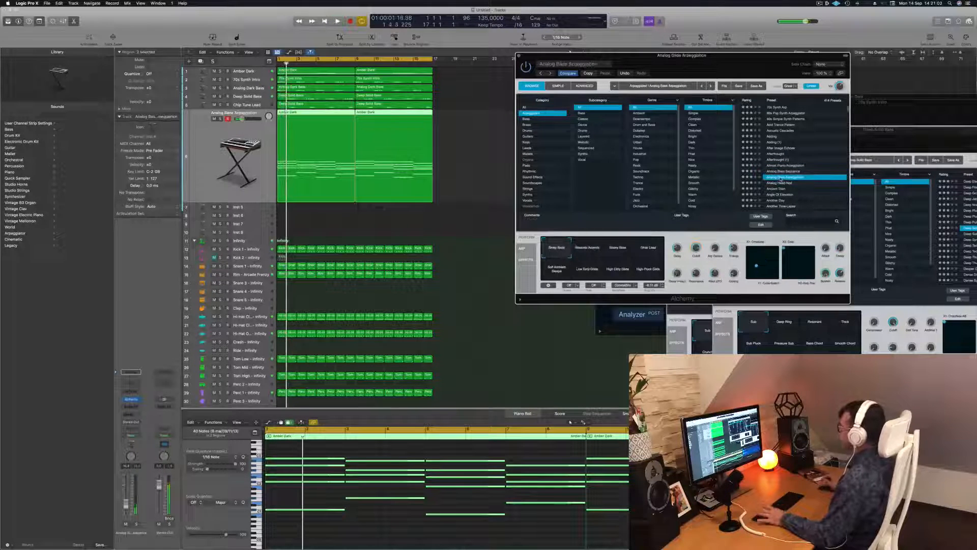
# Step: Load the Analog Head-Nod preset, play it from the start and raise the arpeggio track's volume slightly
pyautogui.click(776, 183)
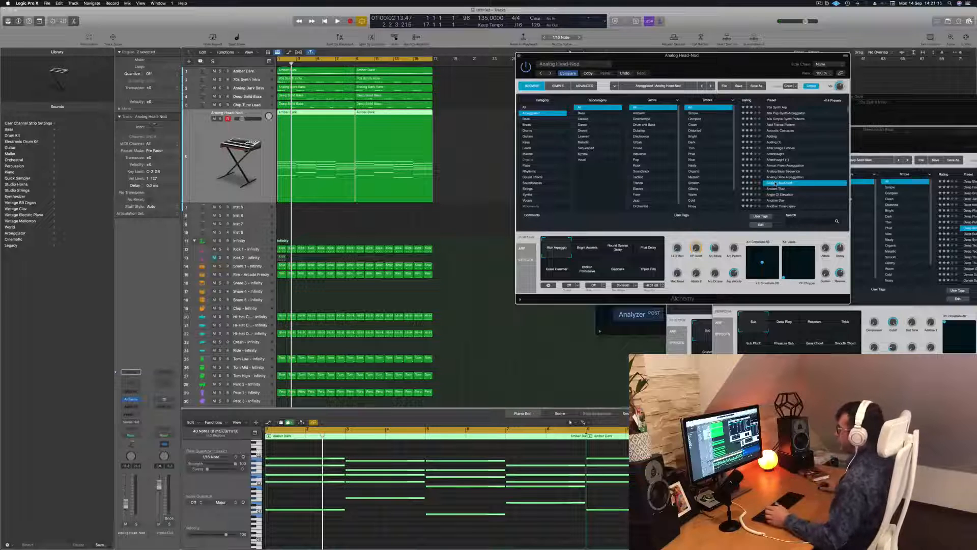
pyautogui.moveTo(723, 67); pyautogui.dragTo(710, 65)
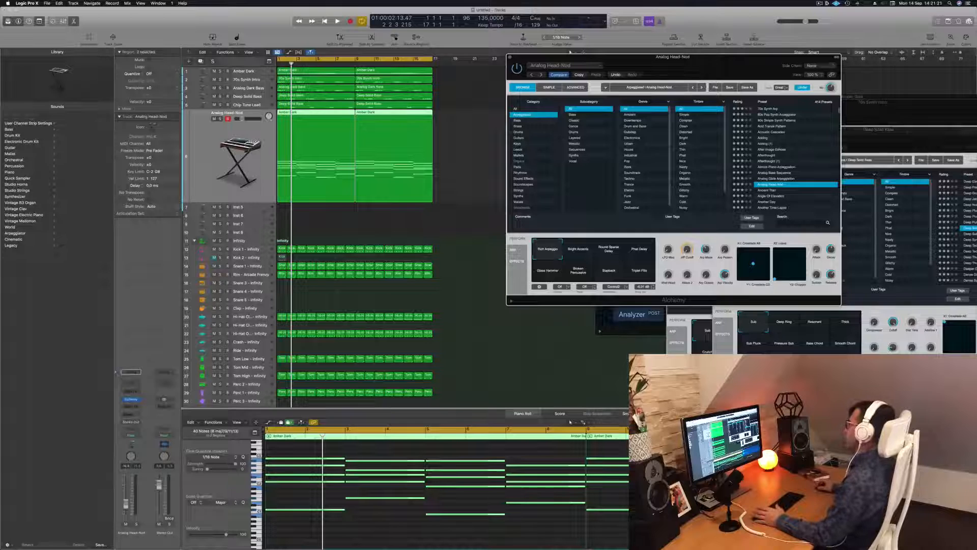
pyautogui.moveTo(569, 51); pyautogui.dragTo(531, 45)
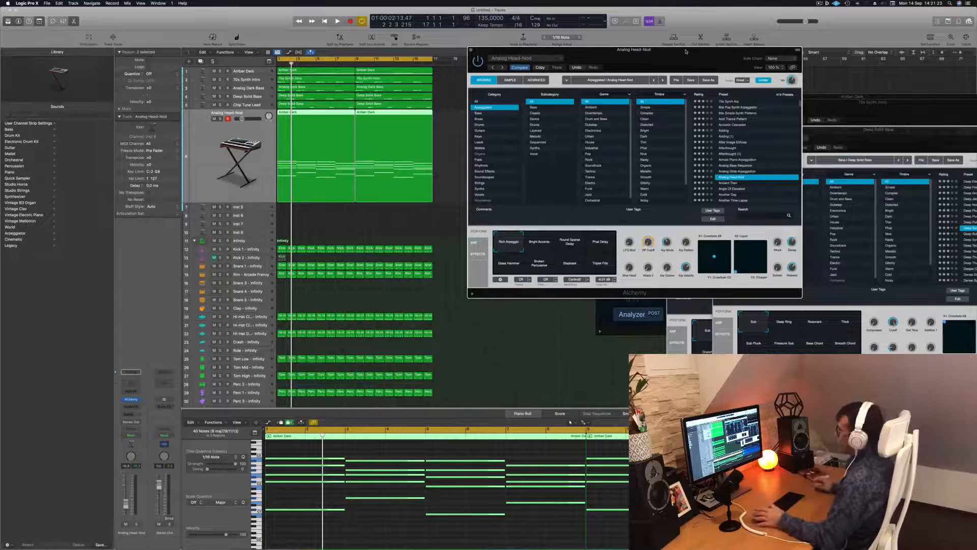
pyautogui.moveTo(686, 54); pyautogui.dragTo(774, 58)
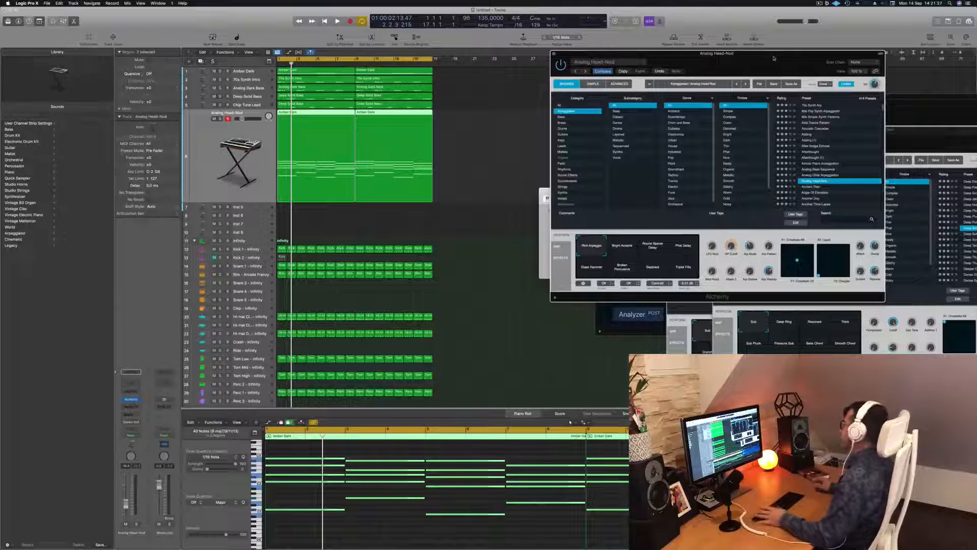
pyautogui.moveTo(771, 61); pyautogui.dragTo(714, 56)
pyautogui.press('space')
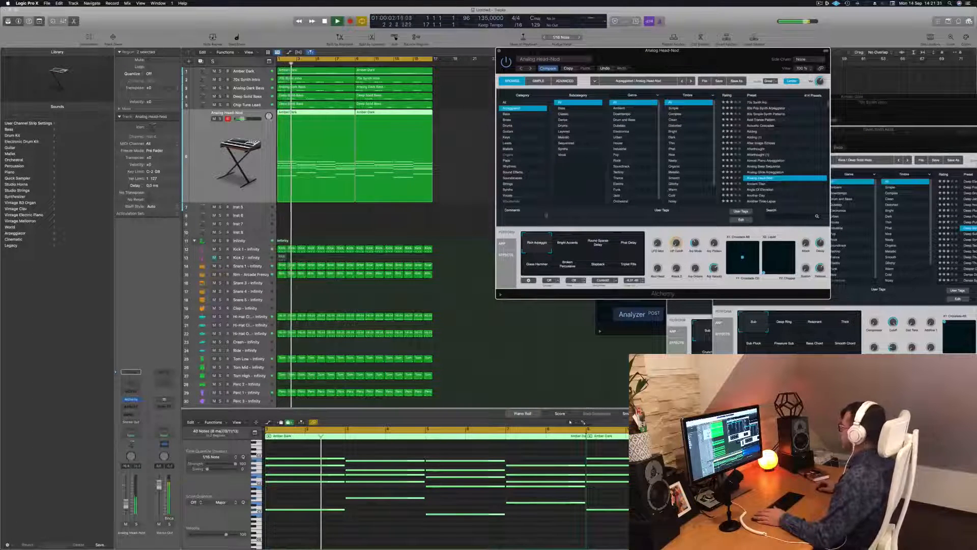
pyautogui.press('Return')
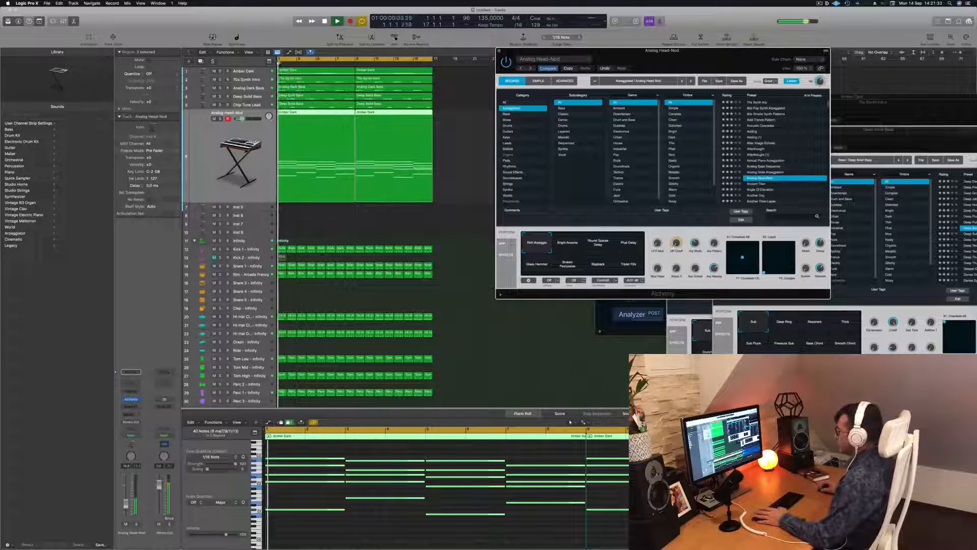
pyautogui.moveTo(126, 504); pyautogui.dragTo(126, 501)
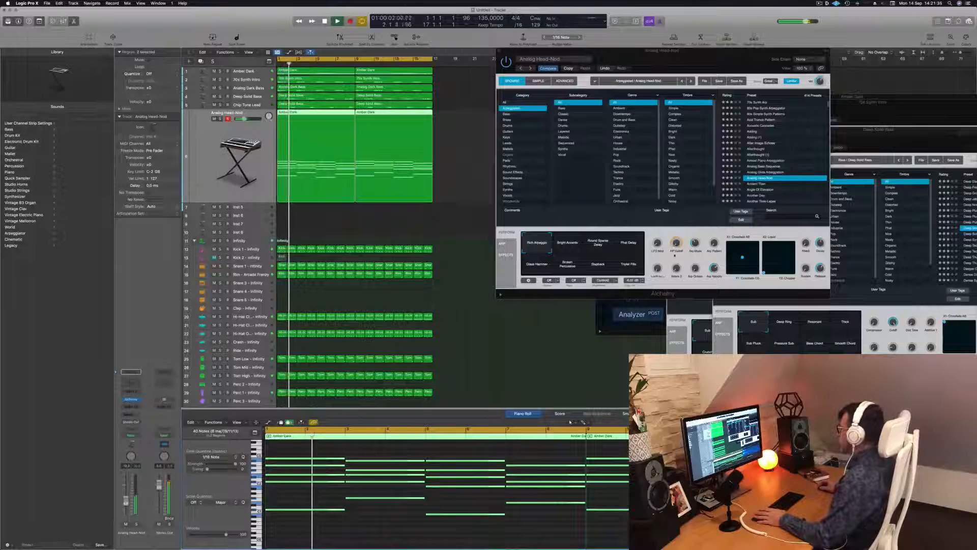
# Step: Audition Analog Head-Nod's performance snapshots from Bright Accents through Slapback and return to Rich Arpeggio
pyautogui.click(568, 244)
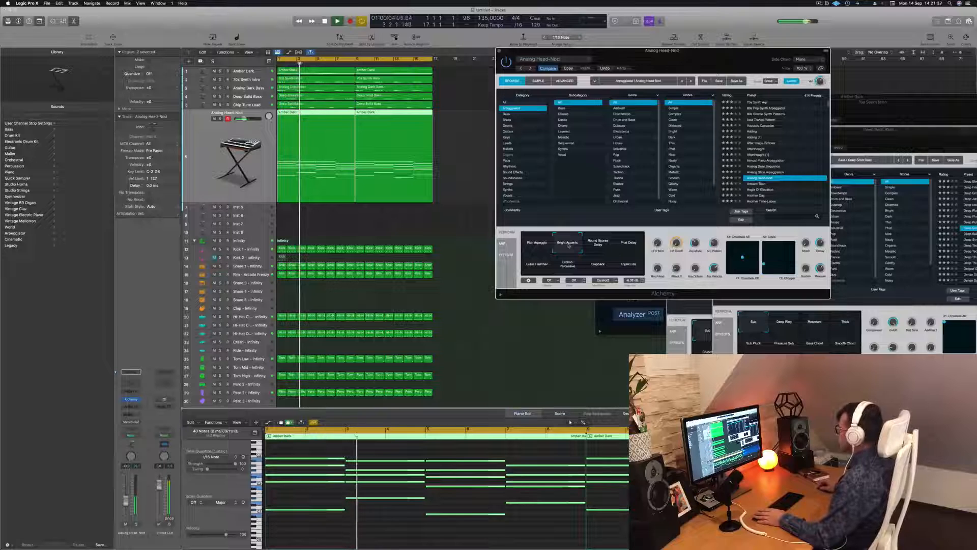
pyautogui.click(597, 247)
pyautogui.click(628, 244)
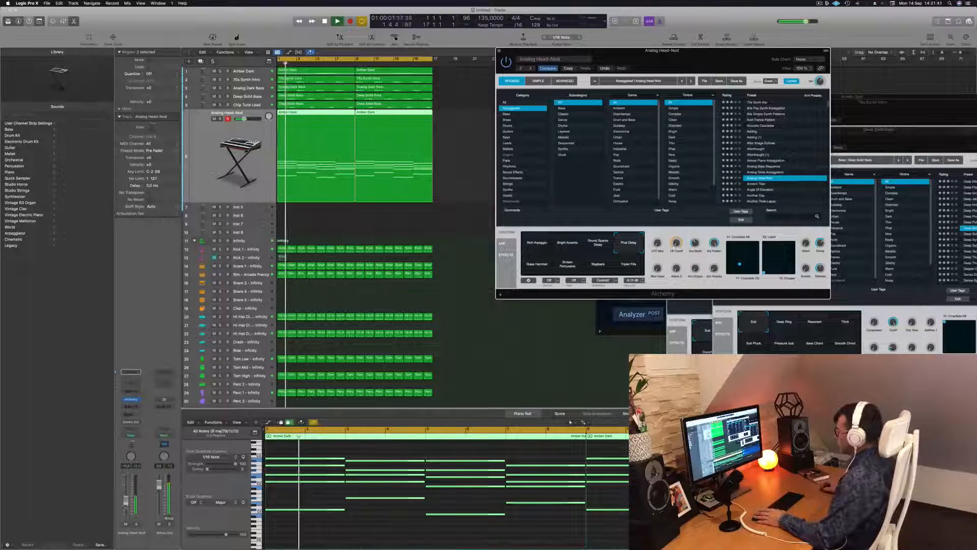
pyautogui.click(530, 264)
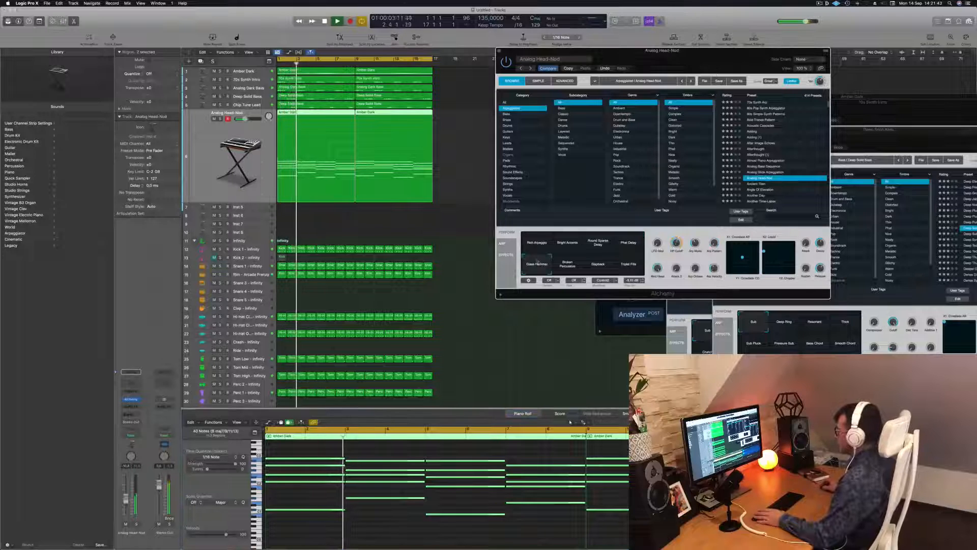
pyautogui.click(565, 268)
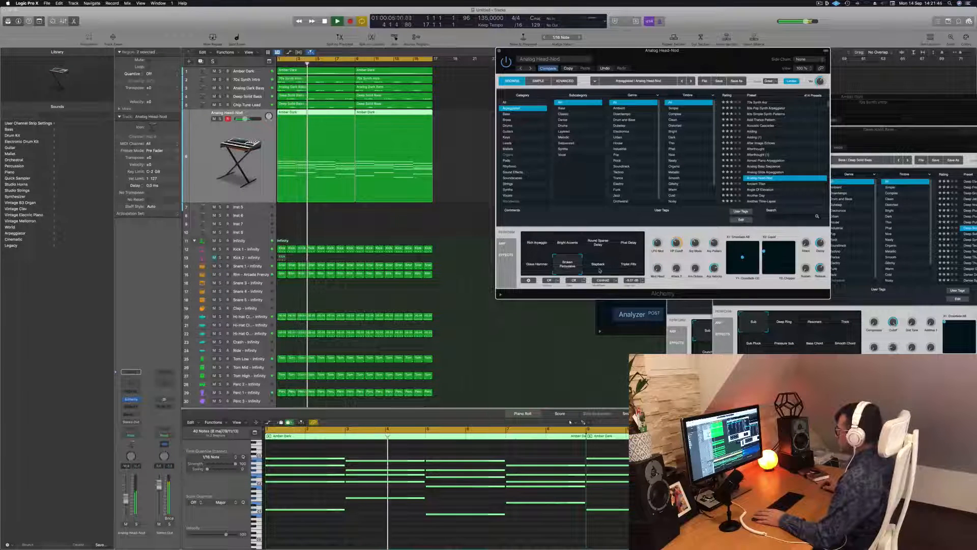
pyautogui.click(599, 267)
pyautogui.click(537, 245)
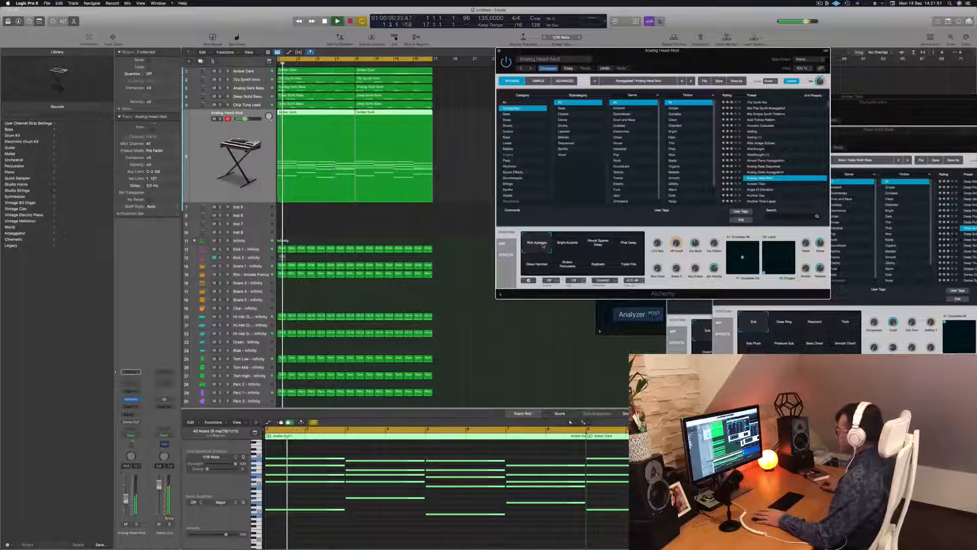
# Step: Play the song from the start and lower the Analog Head-Nod track's volume slightly
pyautogui.moveTo(701, 47); pyautogui.dragTo(635, 47)
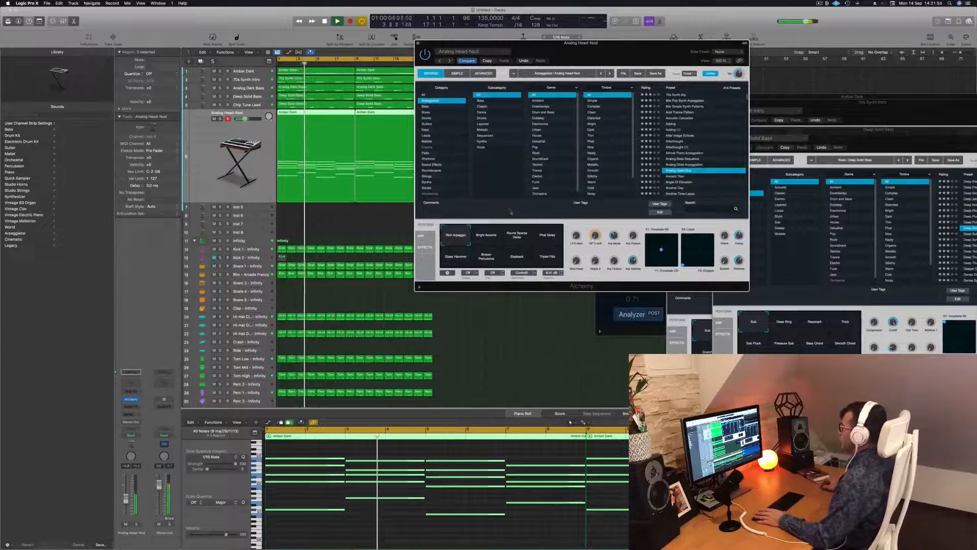
pyautogui.press('Return')
pyautogui.moveTo(126, 499); pyautogui.dragTo(128, 504)
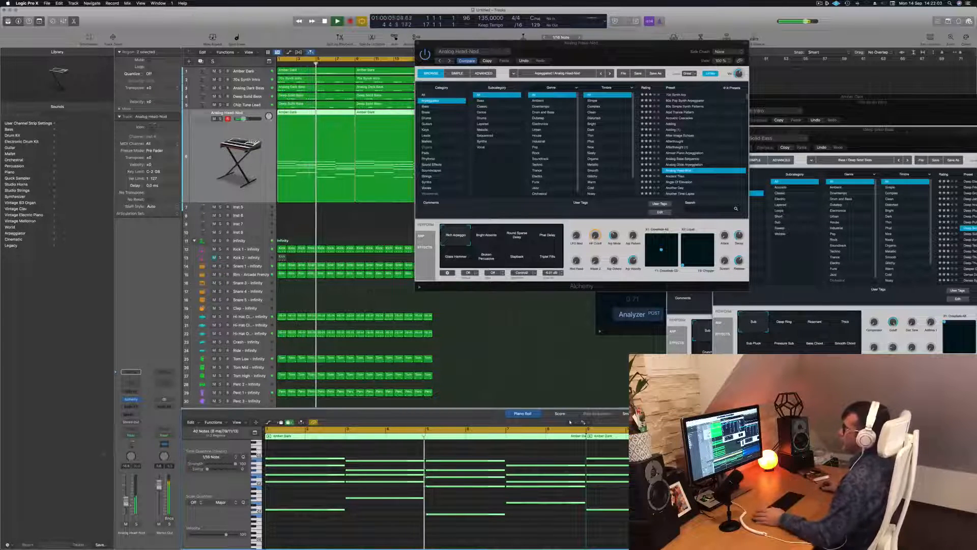
# Step: Add a Channel EQ to the Analog Head-Nod track with a low cut at 120 Hz, 12 dB/Oct, and fine-tune the track's volume
pyautogui.click(131, 382)
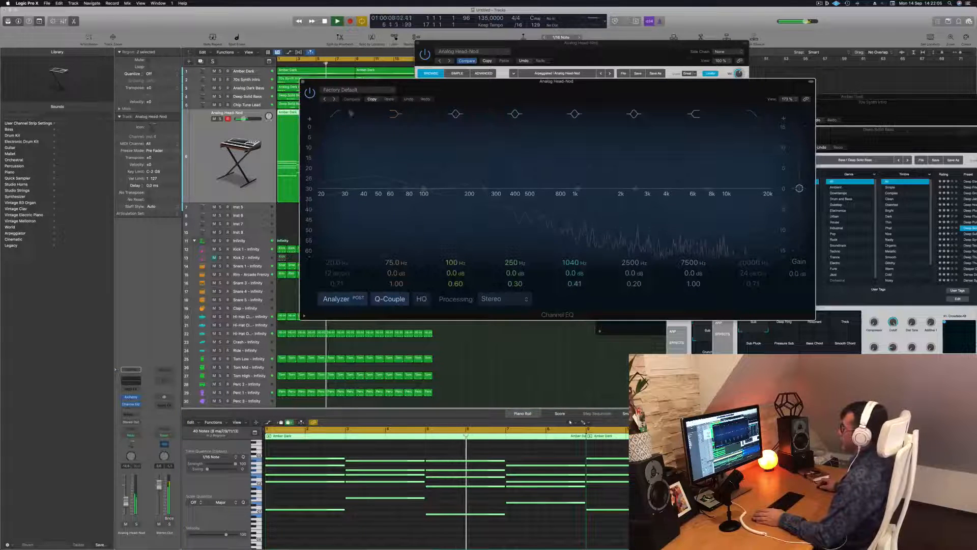
pyautogui.click(335, 114)
pyautogui.moveTo(337, 171); pyautogui.dragTo(450, 166)
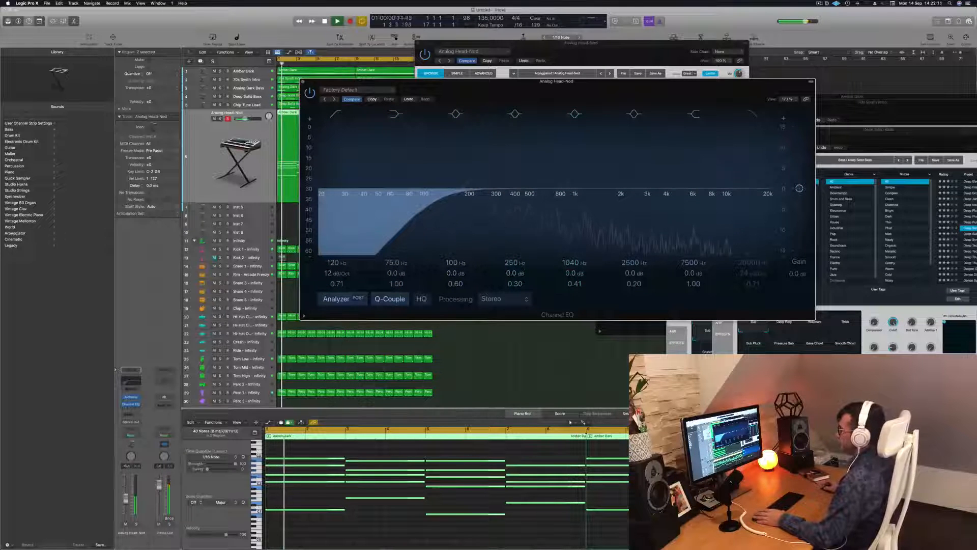
pyautogui.moveTo(126, 498); pyautogui.dragTo(126, 502)
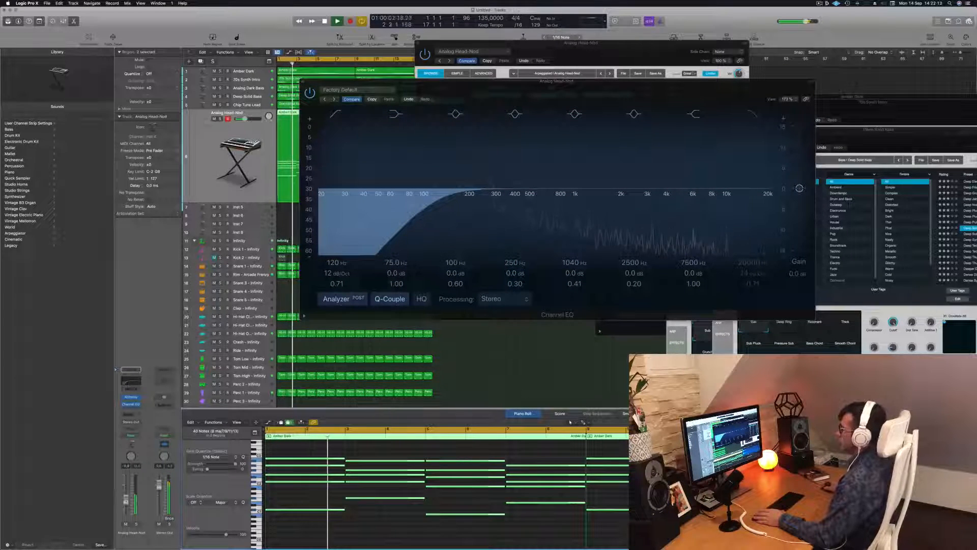
pyautogui.moveTo(369, 81); pyautogui.dragTo(349, 80)
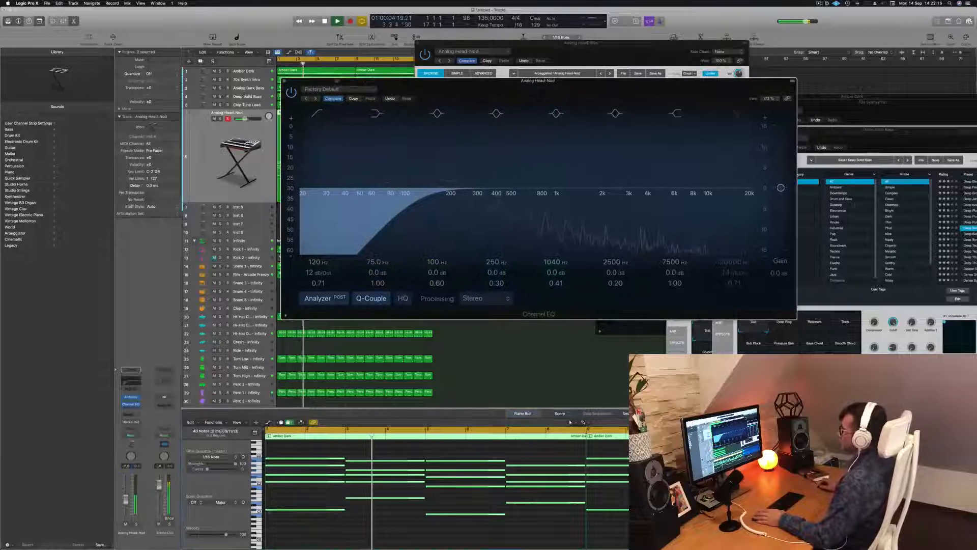
pyautogui.click(284, 81)
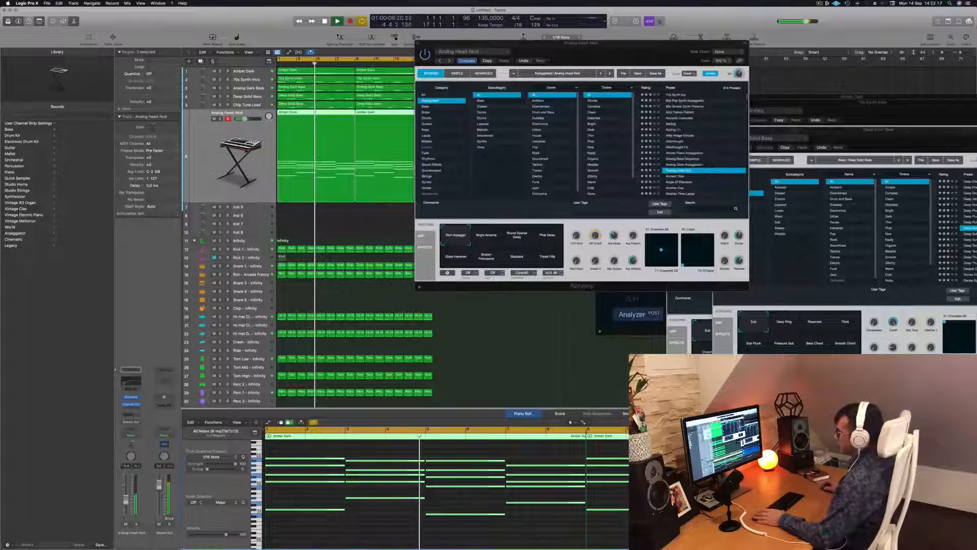
# Step: Compare the mix with the Analog Head-Nod track muted and unmuted, and close its Alchemy window
pyautogui.click(125, 523)
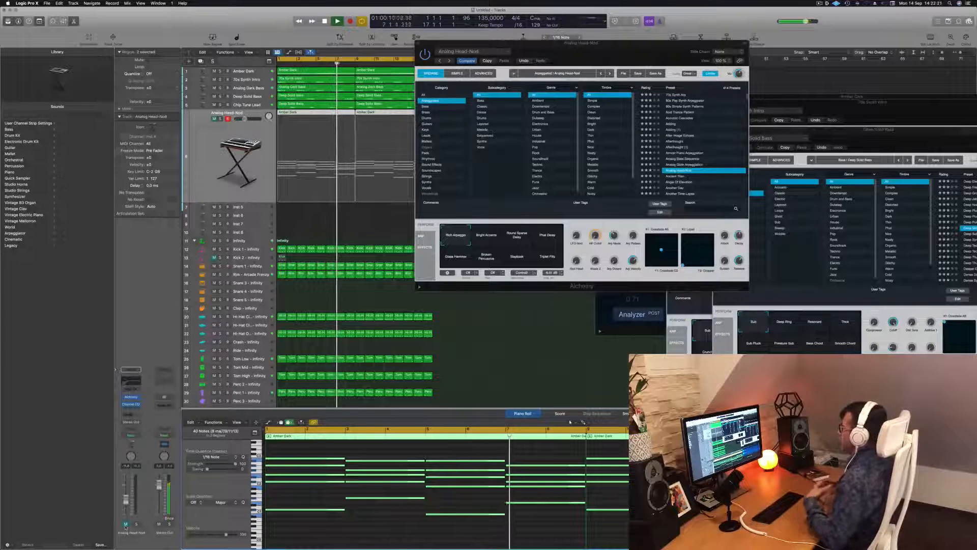
pyautogui.click(125, 523)
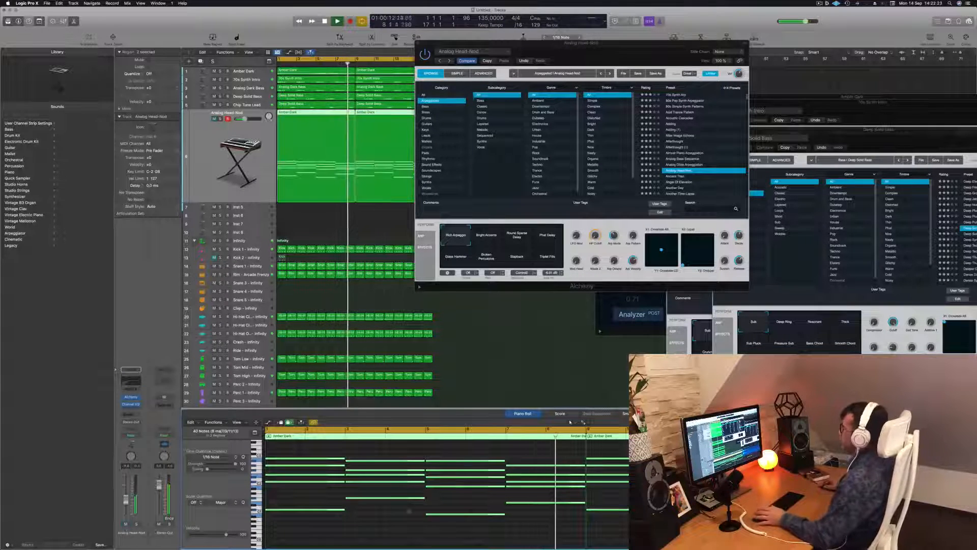
pyautogui.moveTo(580, 42); pyautogui.dragTo(617, 58)
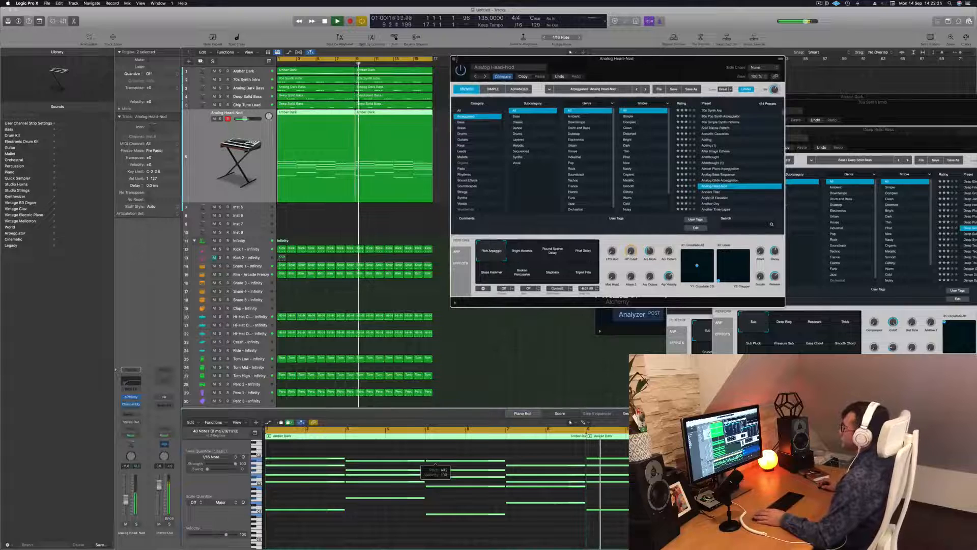
pyautogui.click(454, 59)
# Step: Copy both Amber Dark chord regions from the Analog Head-Nod track to the empty instrument track directly below it
pyautogui.click(481, 199)
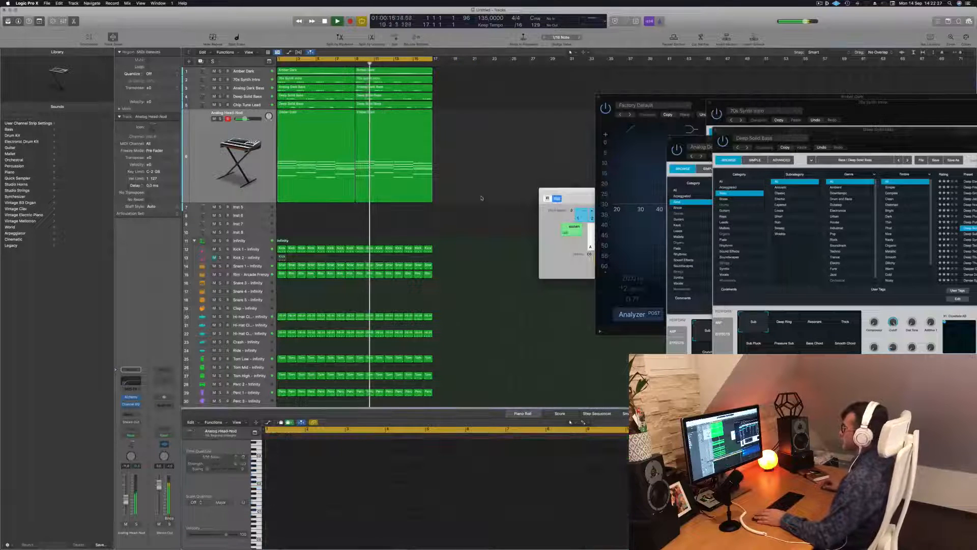
pyautogui.scroll(2, 509, 164)
pyautogui.scroll(-2, 509, 161)
pyautogui.click(229, 127)
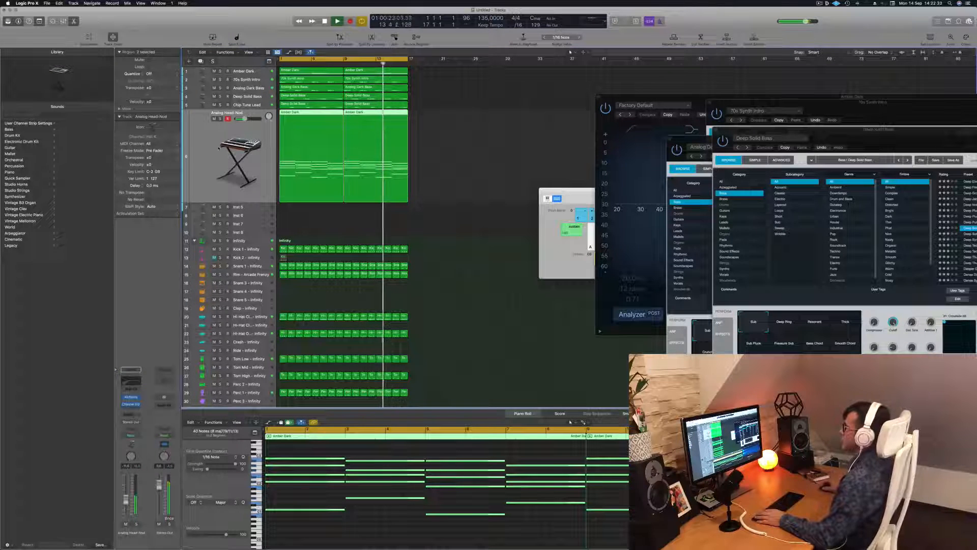
pyautogui.scroll(2, 468, 182)
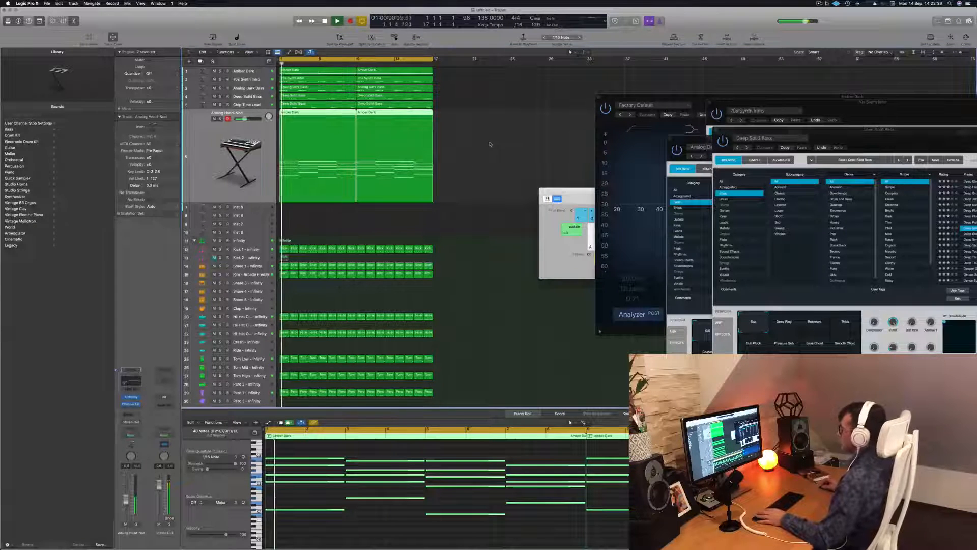
pyautogui.moveTo(299, 112); pyautogui.dragTo(304, 212)
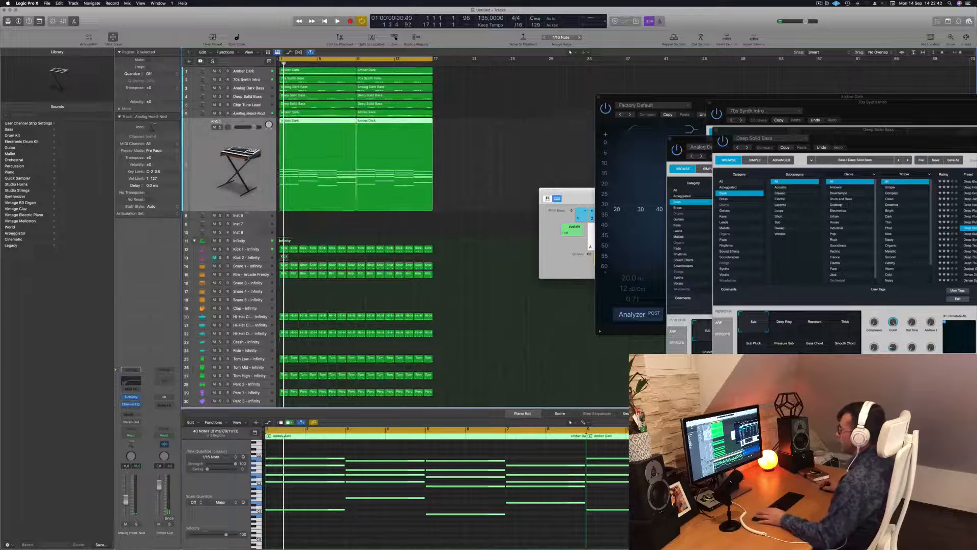
# Step: Play the copied chord regions on the new track and shorten all their notes to brief stabs
pyautogui.press('space')
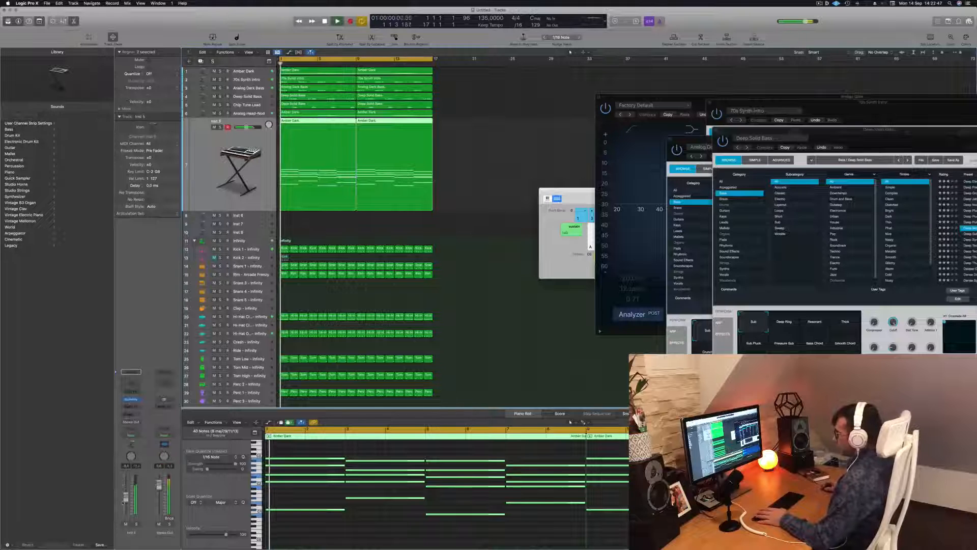
pyautogui.scroll(-4, 326, 473)
pyautogui.moveTo(301, 450); pyautogui.dragTo(641, 524)
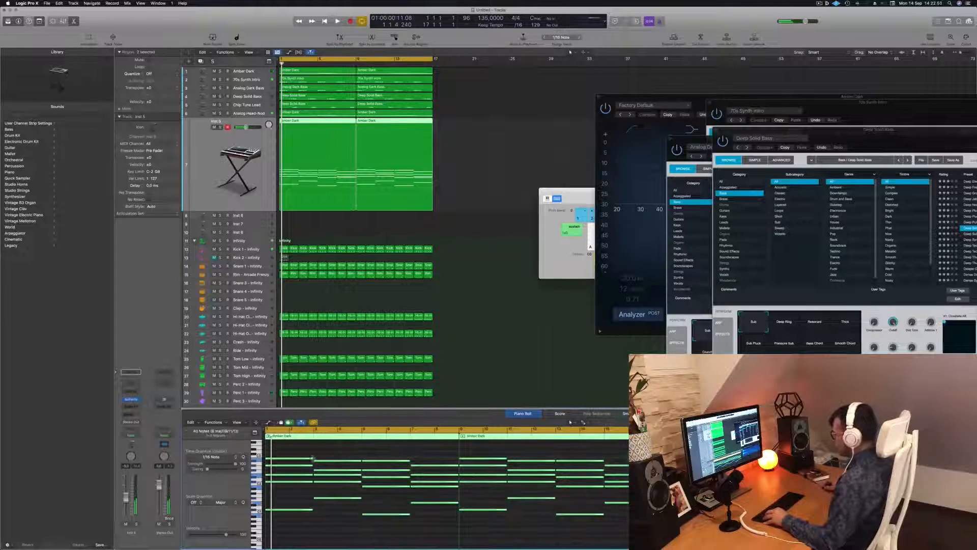
pyautogui.moveTo(311, 458); pyautogui.dragTo(270, 459)
pyautogui.press('space')
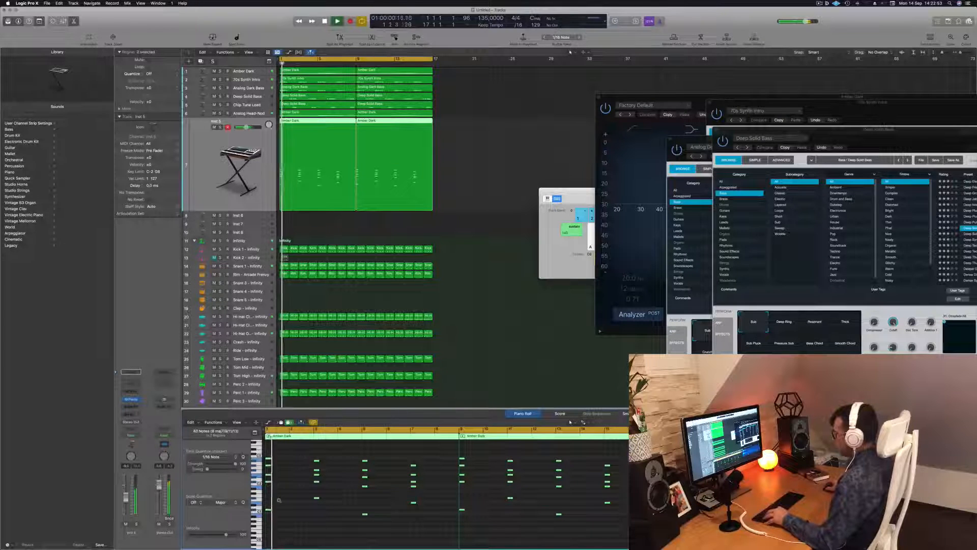
pyautogui.scroll(5, 306, 500)
pyautogui.press('space')
pyautogui.scroll(3, 306, 500)
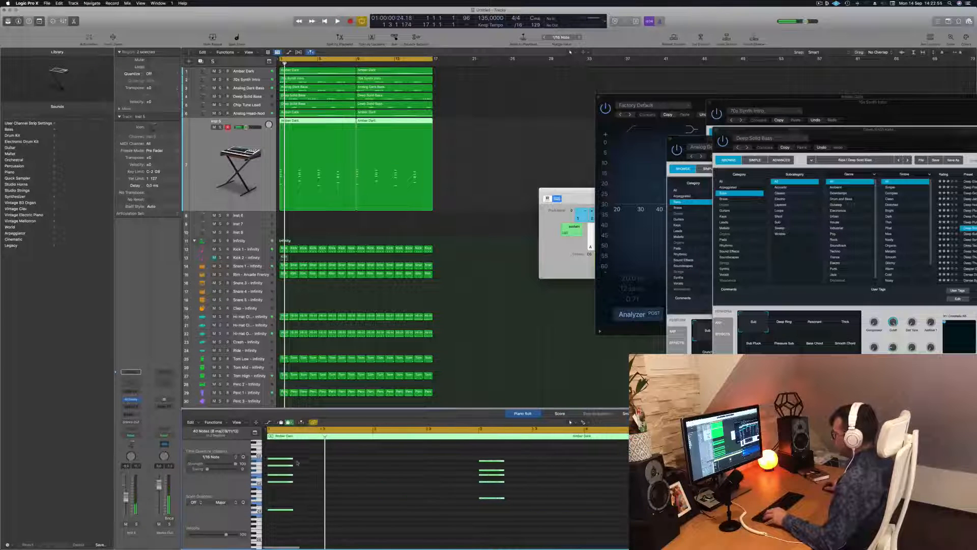
pyautogui.moveTo(290, 458); pyautogui.dragTo(282, 459)
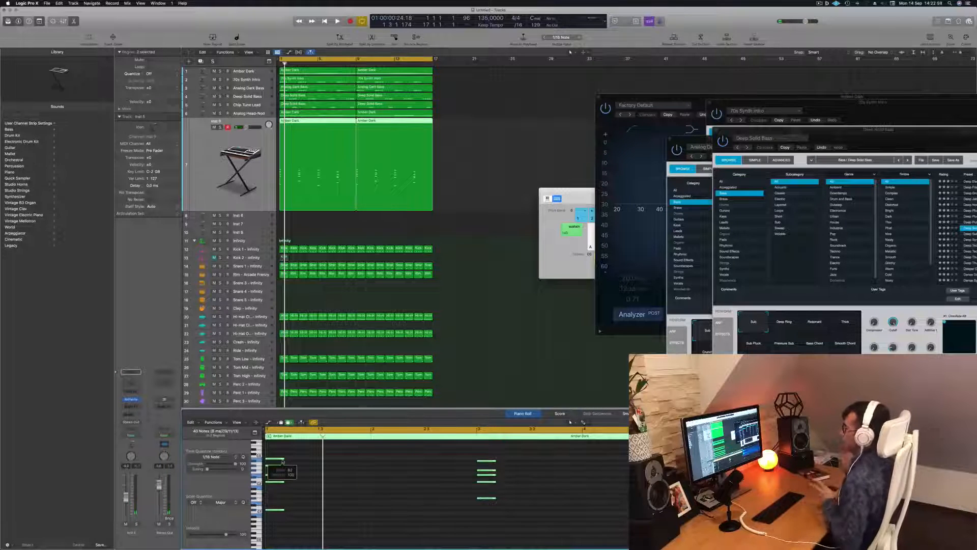
# Step: Duplicate the shortened chord notes at even spacing so that each chord is struck four times in a row
pyautogui.scroll(3, 278, 462)
pyautogui.moveTo(297, 458); pyautogui.dragTo(340, 461)
pyautogui.scroll(-8, 340, 461)
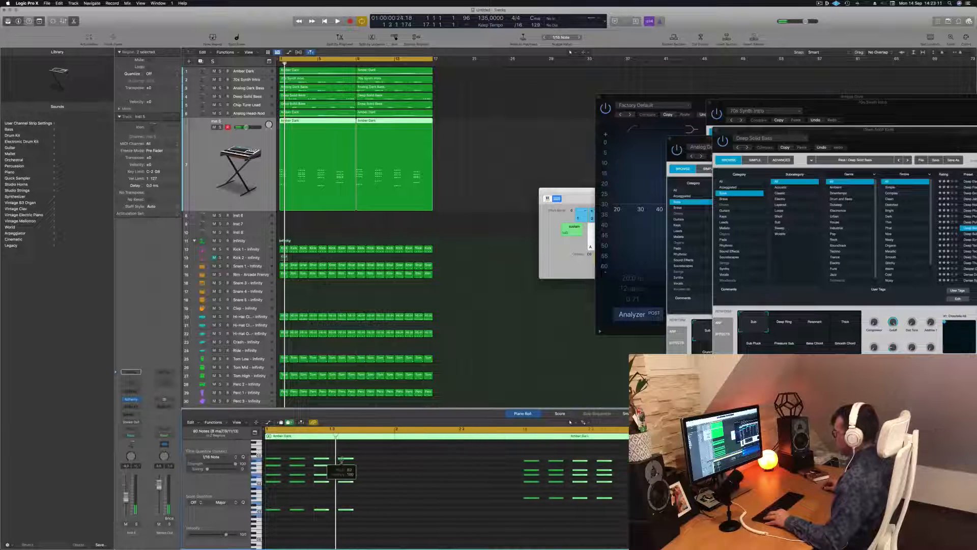
# Step: Play back the repeated chord stabs on the new track to check their rhythm
pyautogui.press('space')
pyautogui.press('space')
pyautogui.click(308, 496)
pyautogui.press('space')
pyautogui.scroll(5, 338, 495)
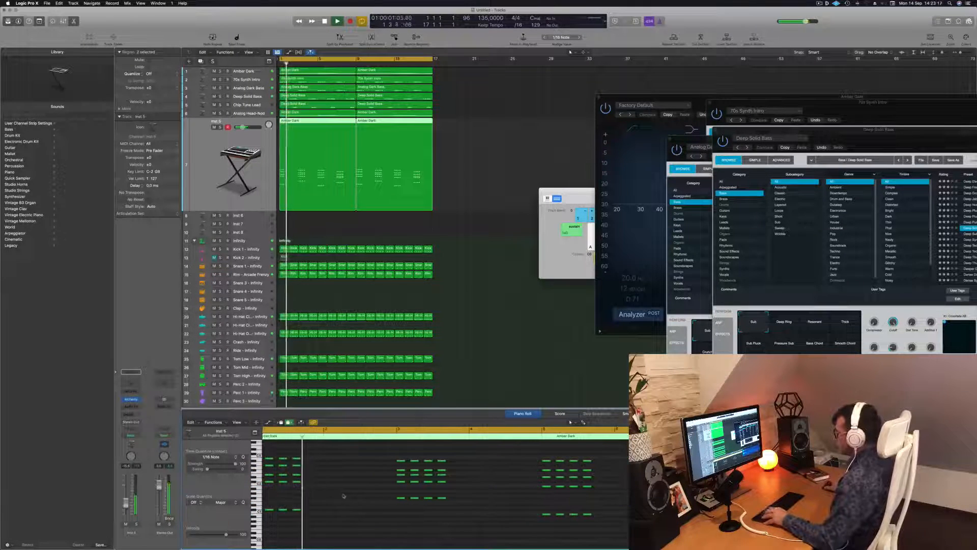
pyautogui.press('space')
pyautogui.press('space')
pyautogui.scroll(-5, 331, 474)
pyautogui.press('space')
# Step: Open Alchemy on the new chord-stab track and load the Airy Synth Lead preset from the Leads category
pyautogui.click(134, 386)
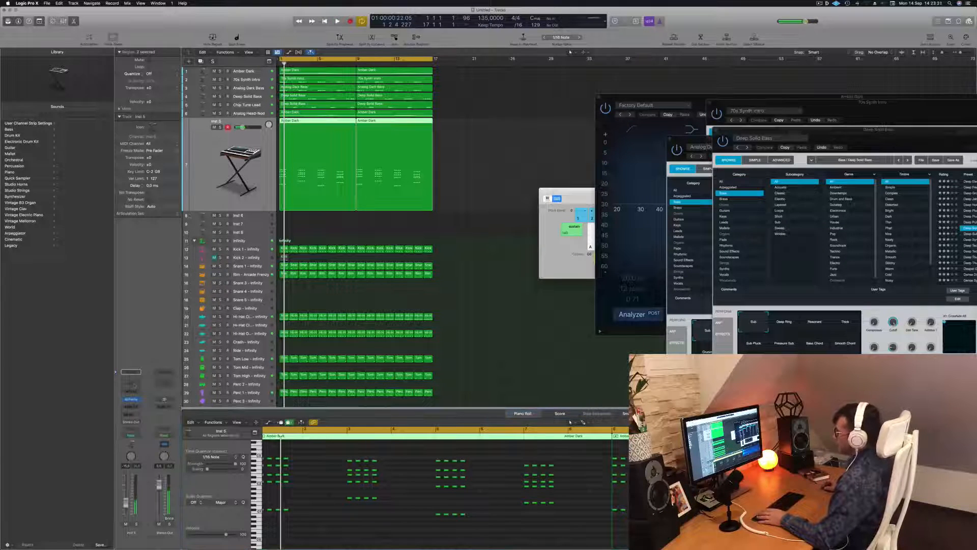
pyautogui.click(132, 400)
pyautogui.moveTo(402, 81); pyautogui.dragTo(540, 95)
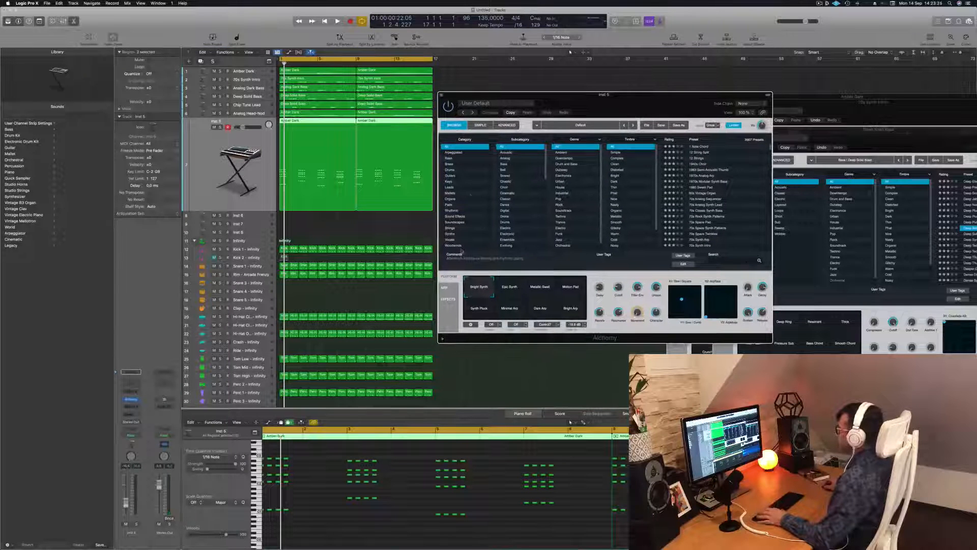
pyautogui.click(449, 187)
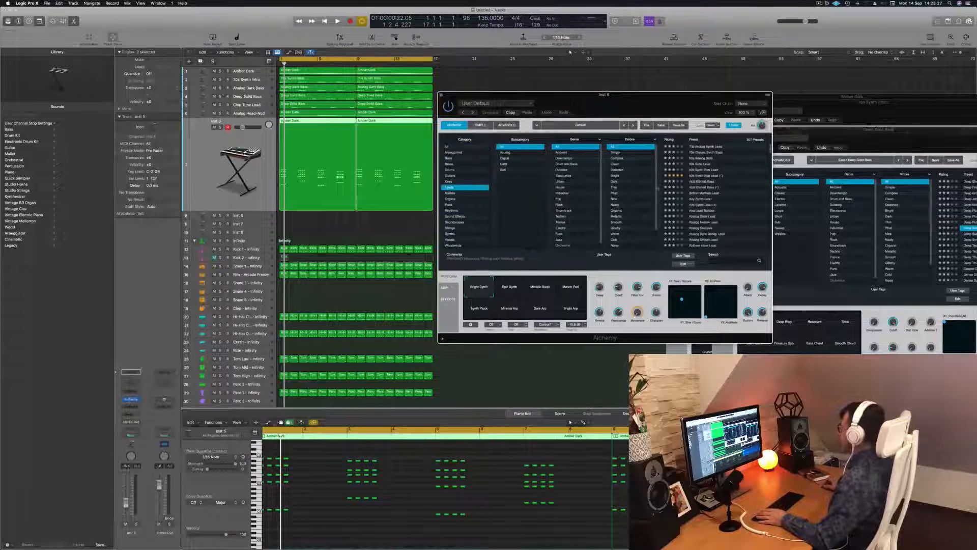
pyautogui.scroll(-1, 723, 193)
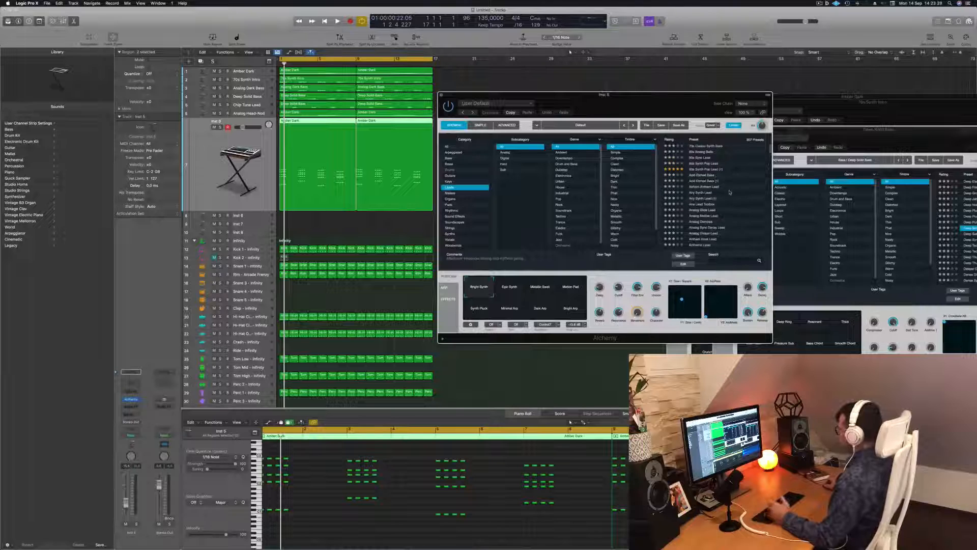
pyautogui.click(729, 192)
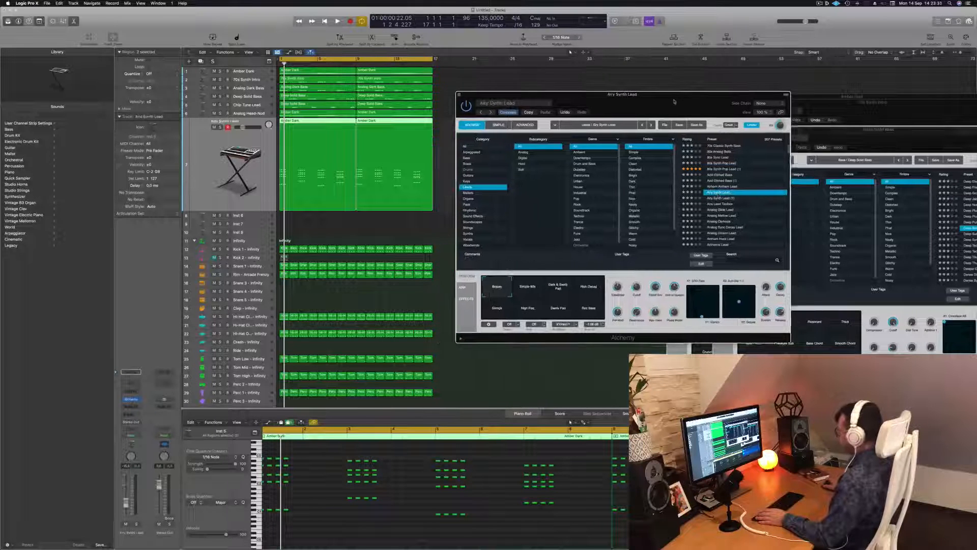
# Step: Play the stab track and audition Airy Synth Lead's other performance snapshots, ending on Strings
pyautogui.click(237, 168)
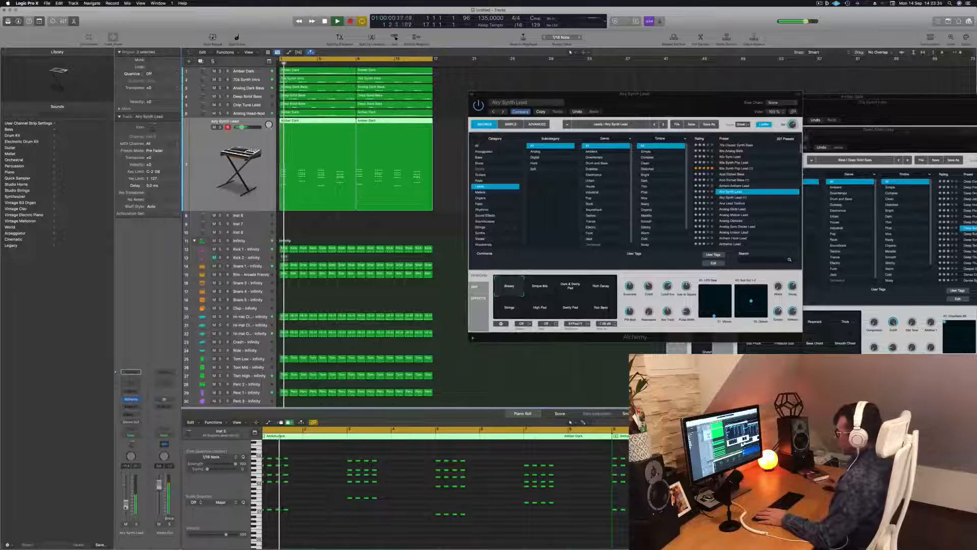
pyautogui.moveTo(678, 97); pyautogui.dragTo(650, 80)
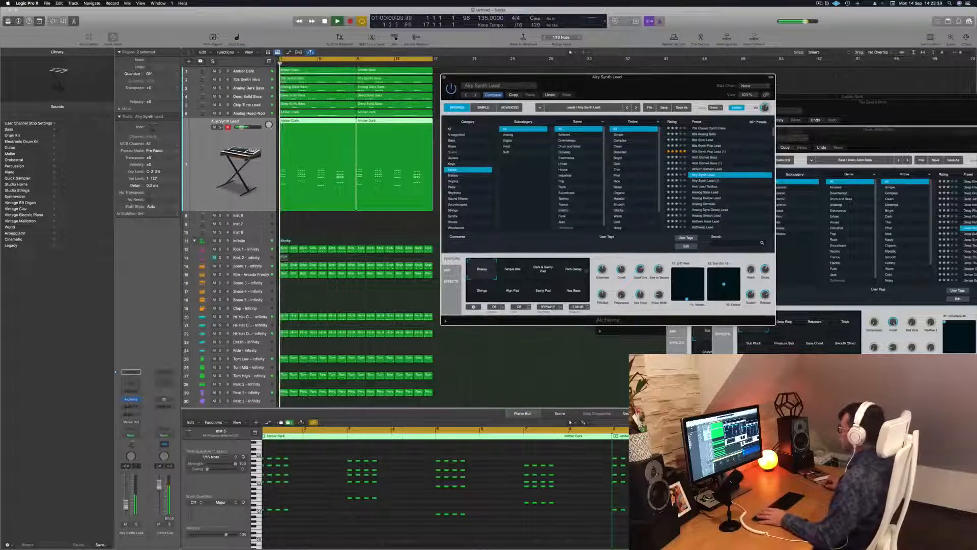
pyautogui.click(512, 271)
pyautogui.click(543, 272)
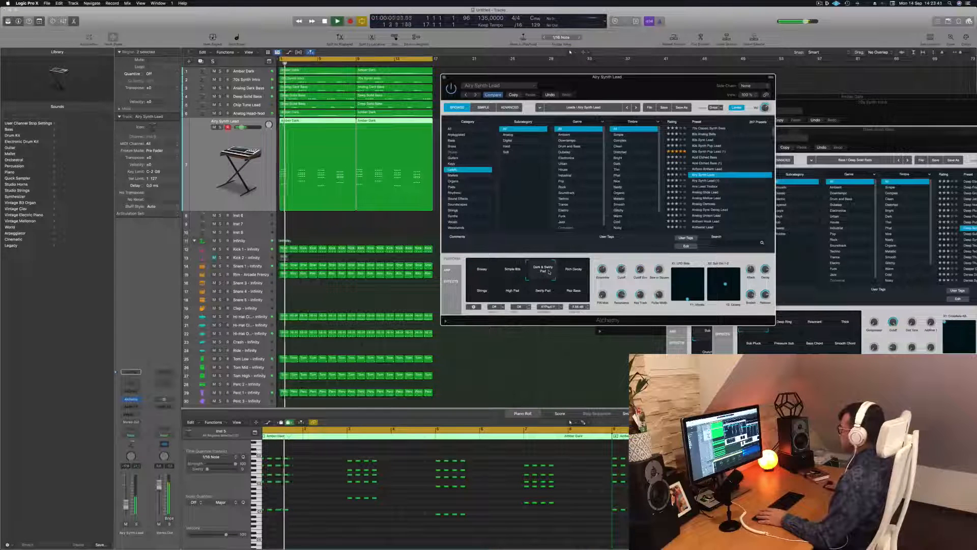
pyautogui.click(586, 271)
pyautogui.click(479, 299)
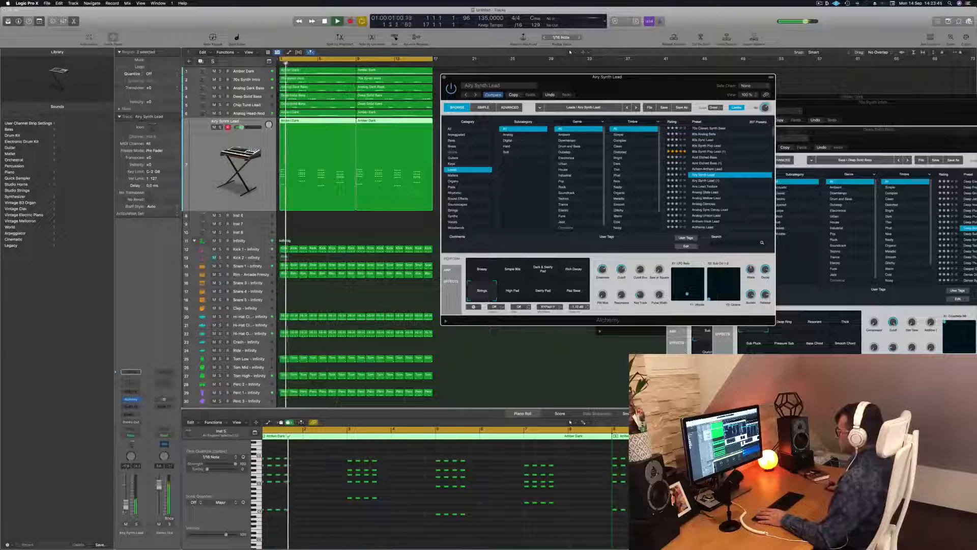
# Step: Audition Airy Synth Lead's High Pad and first performance snapshots, adjust the stab track's volume fader, and stop playback
pyautogui.click(511, 293)
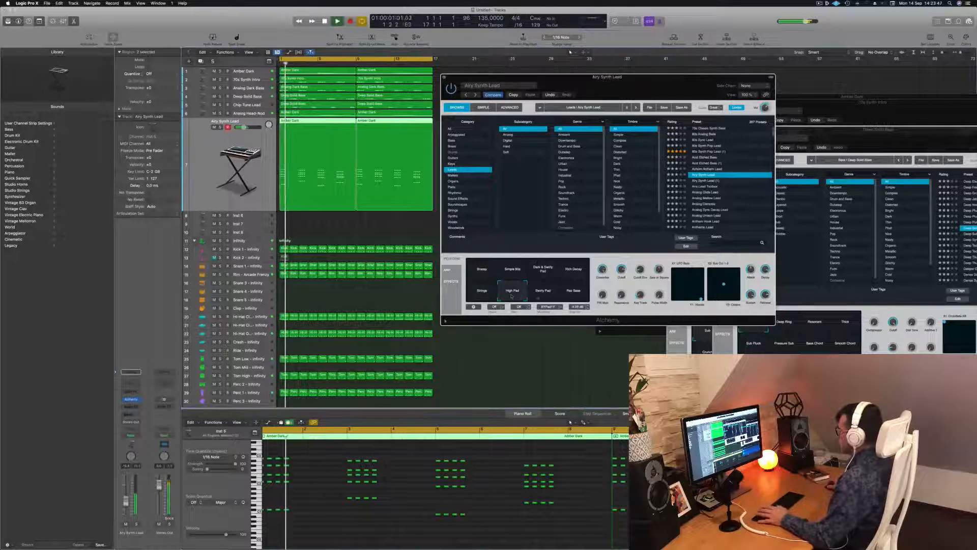
pyautogui.click(482, 271)
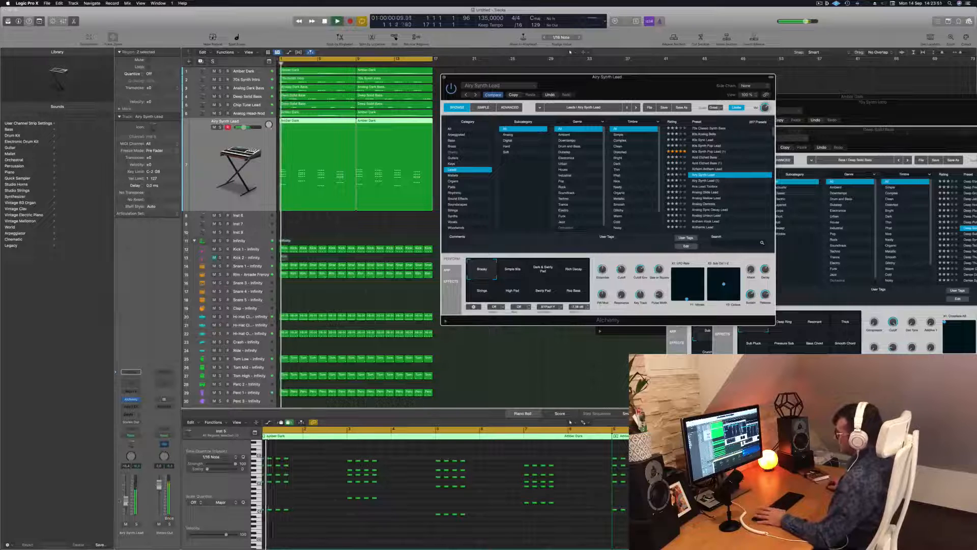
pyautogui.click(126, 504)
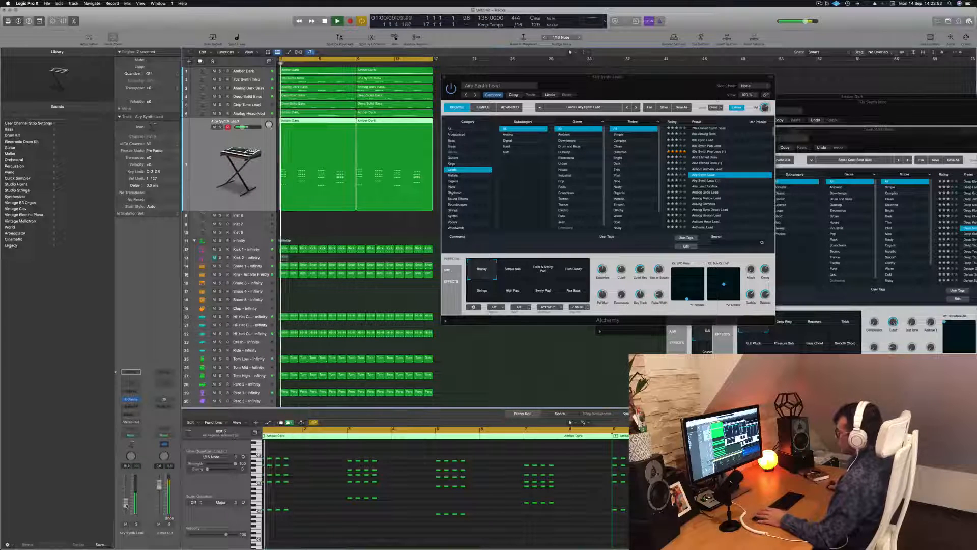
pyautogui.scroll(4, 310, 495)
pyautogui.hscroll(-3, 329, 495)
pyautogui.press('space')
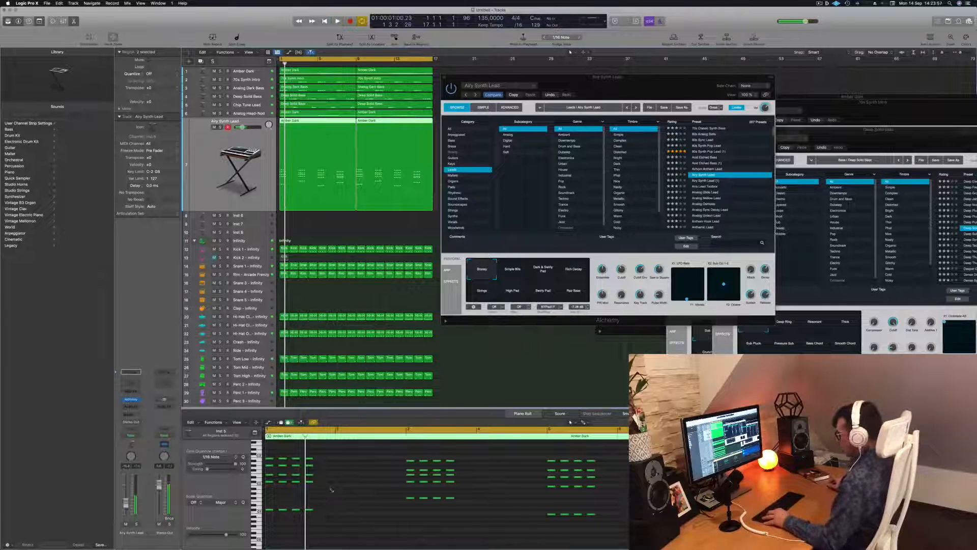
# Step: Duplicate the repeated notes in the first stab region so that each chord is struck six times in a row
pyautogui.press('super+a')
pyautogui.click(324, 129)
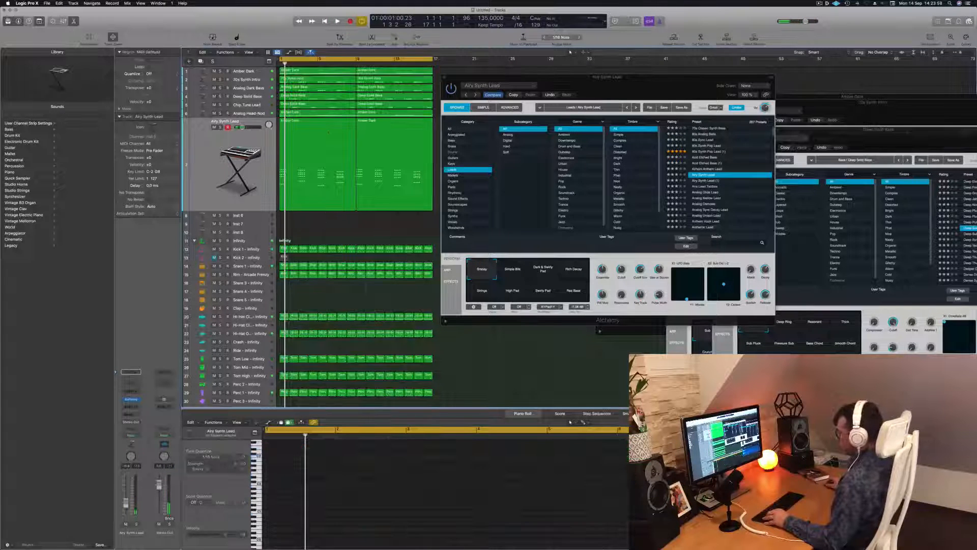
pyautogui.click(354, 523)
pyautogui.press('super+a')
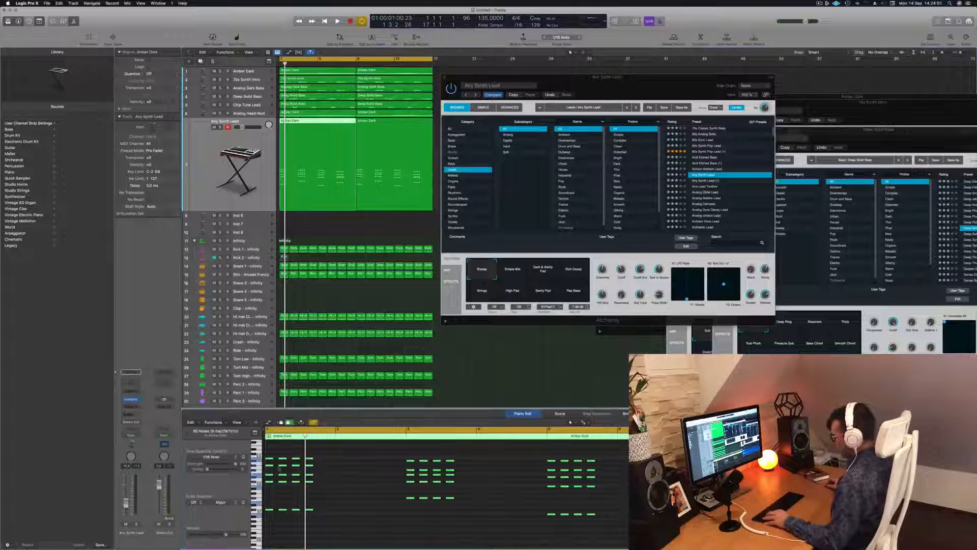
pyautogui.moveTo(273, 462); pyautogui.dragTo(298, 463)
pyautogui.click(291, 447)
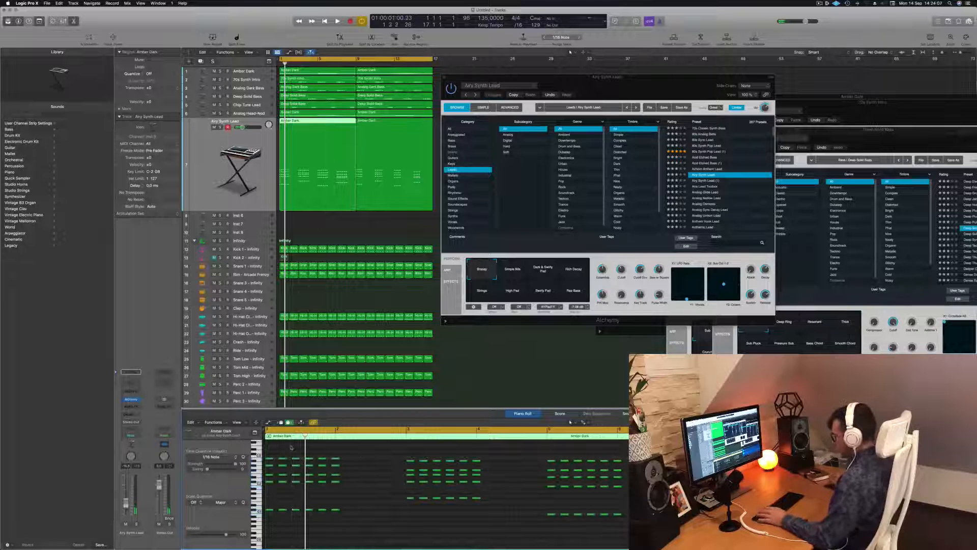
# Step: Play back the extended stabs and delete the sixth strike of the first chord
pyautogui.press('space')
pyautogui.press('super+Left')
pyautogui.press('space')
pyautogui.press('space')
pyautogui.moveTo(332, 454); pyautogui.dragTo(312, 517)
pyautogui.press('space')
pyautogui.press('Delete')
pyautogui.press('space')
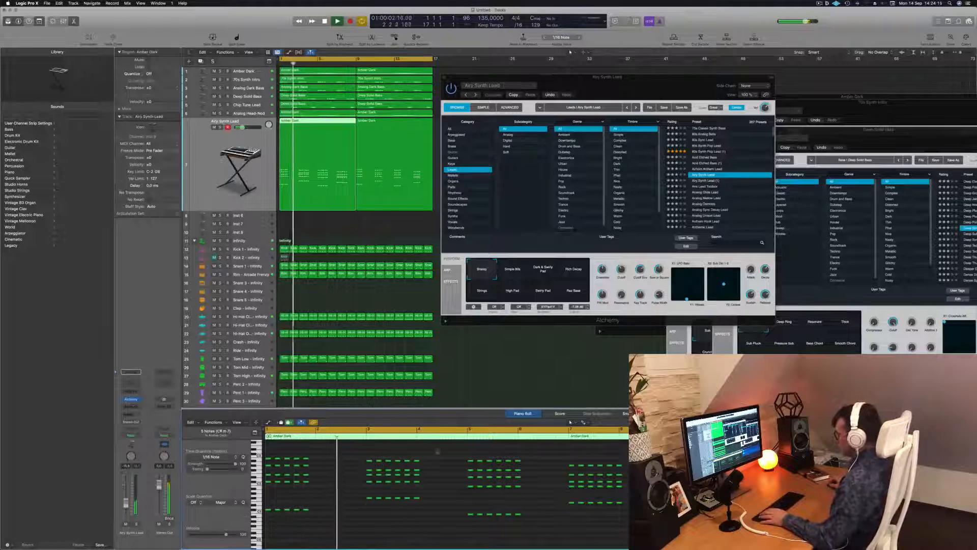
# Step: Delete the sixth strike of the remaining three chords so that each keeps five, checking the rhythm in playback
pyautogui.moveTo(434, 459); pyautogui.dragTo(416, 511)
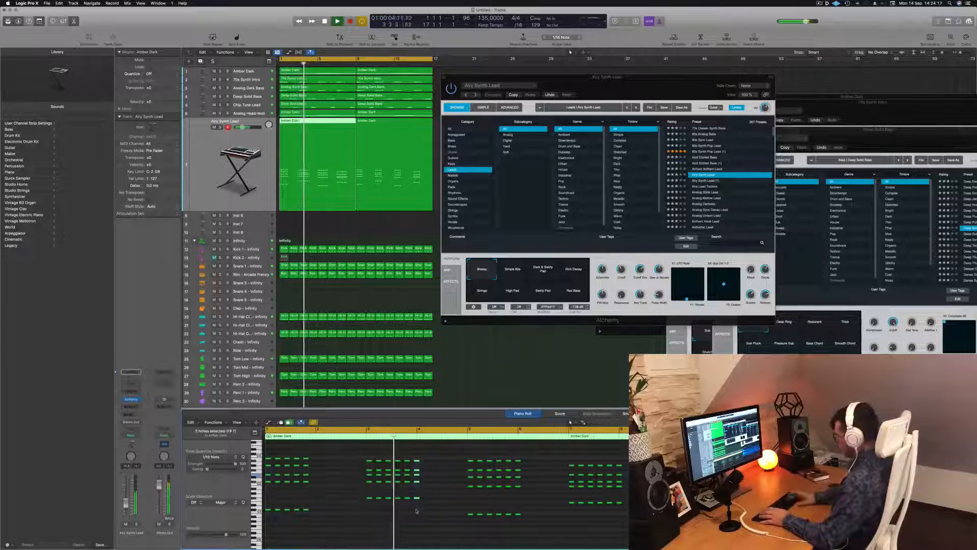
pyautogui.press('space')
pyautogui.press('Delete')
pyautogui.press('space')
pyautogui.moveTo(543, 458); pyautogui.dragTo(518, 521)
pyautogui.press('space')
pyautogui.press('Delete')
pyautogui.press('space')
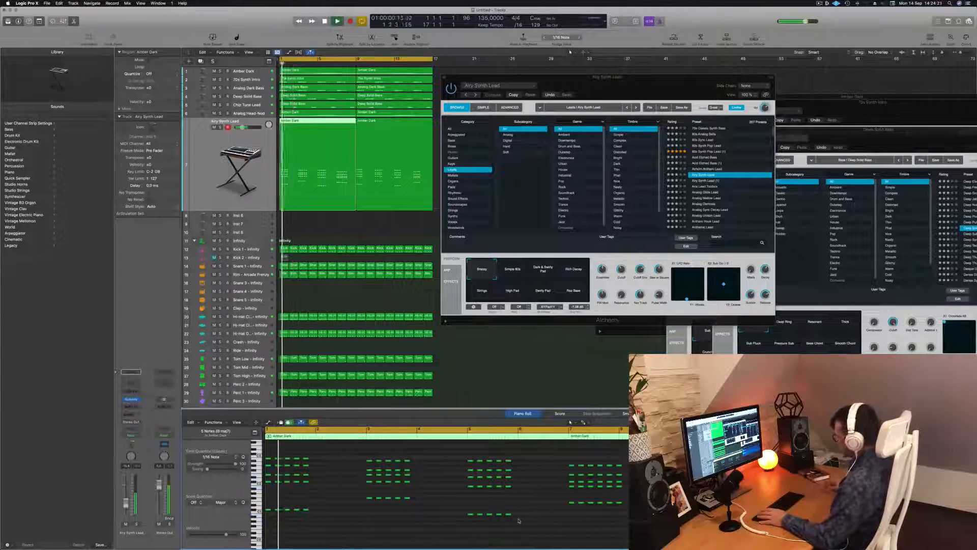
pyautogui.press('space')
pyautogui.press('space')
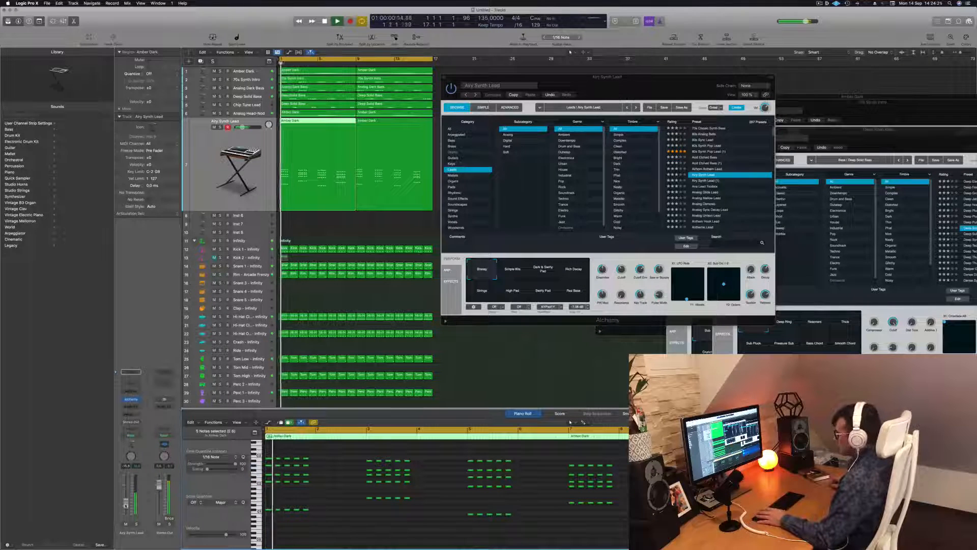
# Step: Move the Alchemy window clear of the track and load the Ana Lead Toolbox preset to audition it
pyautogui.press('space')
pyautogui.press('space')
pyautogui.moveTo(657, 94); pyautogui.dragTo(548, 103)
pyautogui.click(601, 195)
pyautogui.moveTo(562, 93); pyautogui.dragTo(611, 51)
pyautogui.press('space')
pyautogui.press('space')
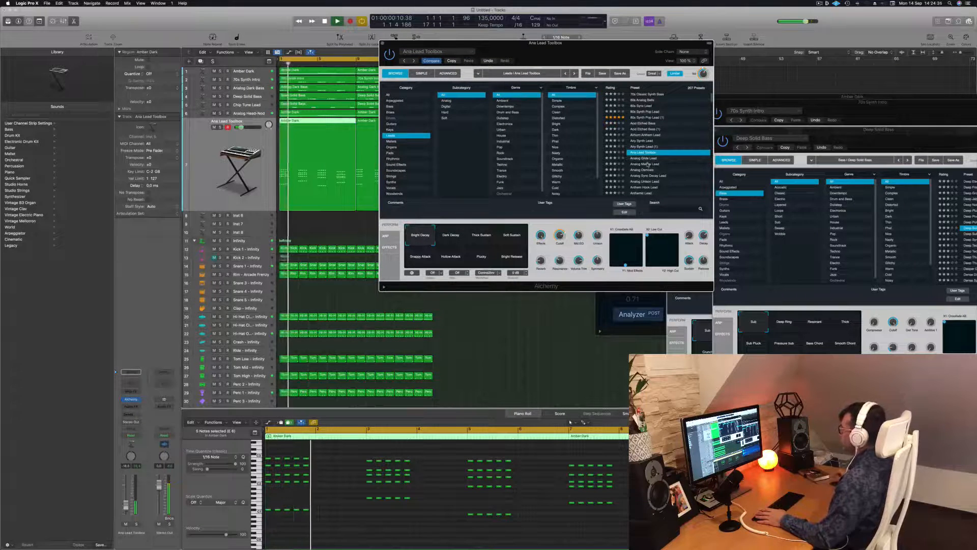
# Step: Load the Analog Mellow Lead preset on the stab track and listen to it while browsing the preset list
pyautogui.click(645, 164)
pyautogui.scroll(-2, 577, 160)
pyautogui.scroll(-1, 516, 160)
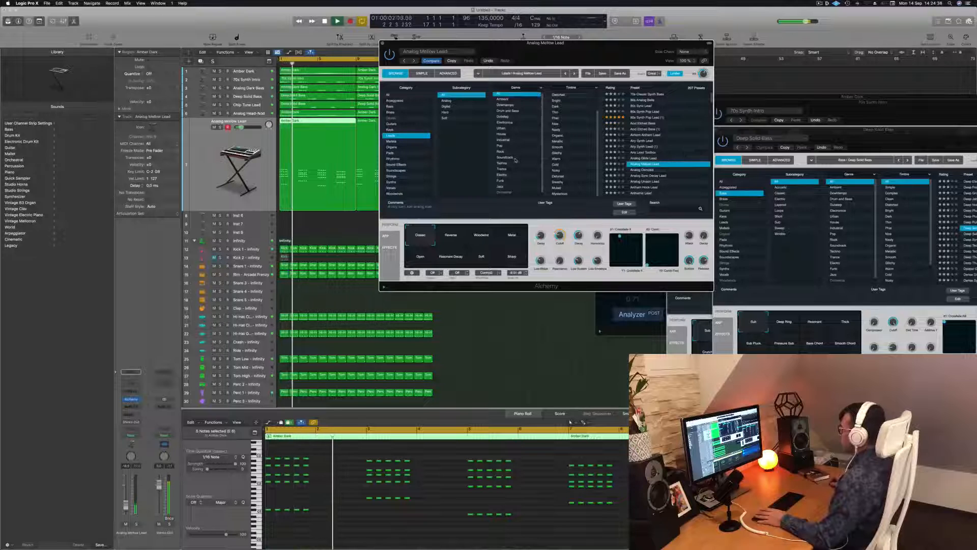
pyautogui.scroll(-1, 518, 158)
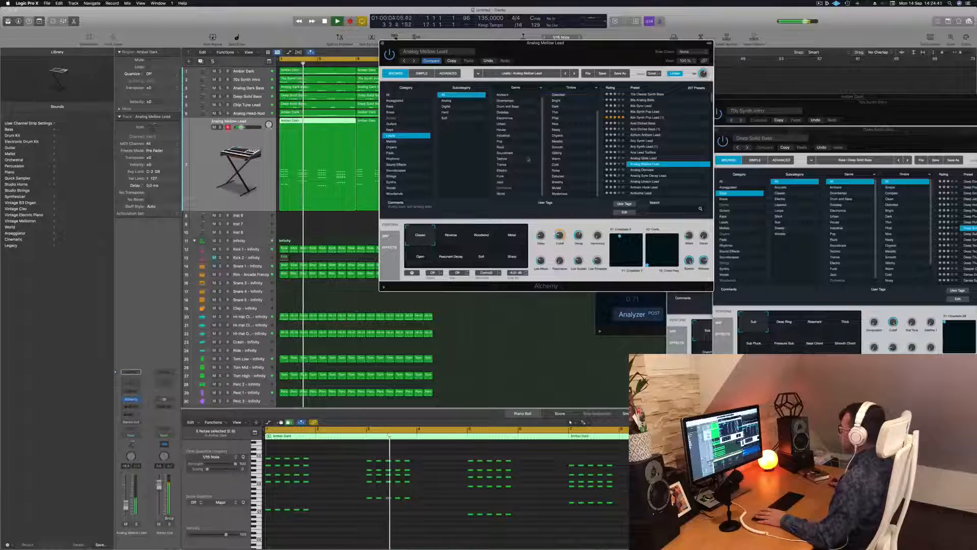
pyautogui.scroll(2, 580, 152)
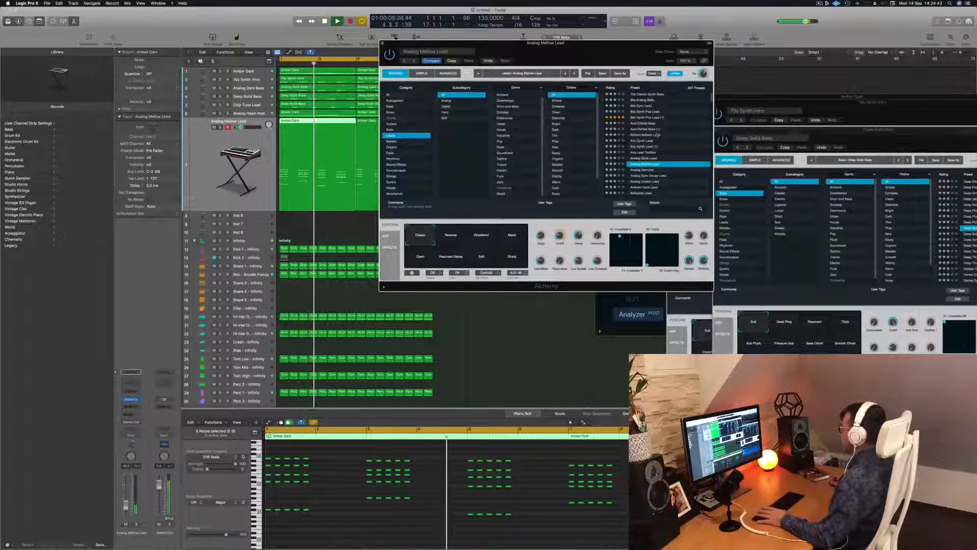
pyautogui.scroll(-1, 658, 143)
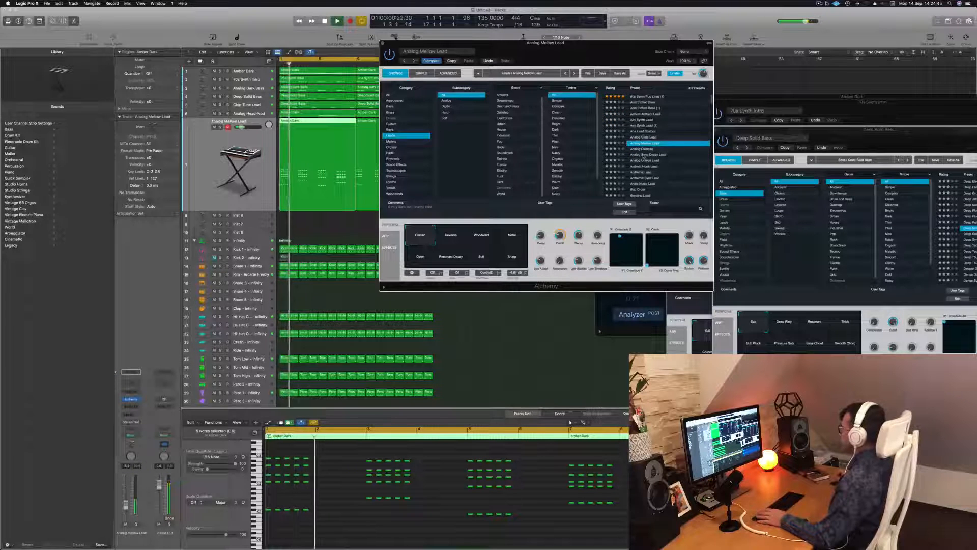
# Step: Audition the Analog Sync Decay Lead, Anthemic Sync Lead and Bad Order presets on the stab track
pyautogui.click(644, 155)
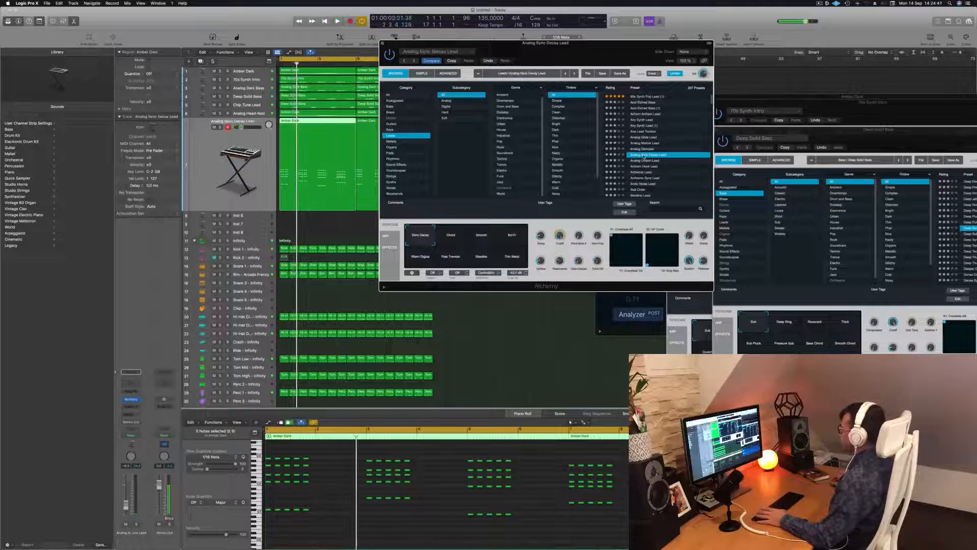
pyautogui.scroll(-2, 645, 152)
pyautogui.click(648, 146)
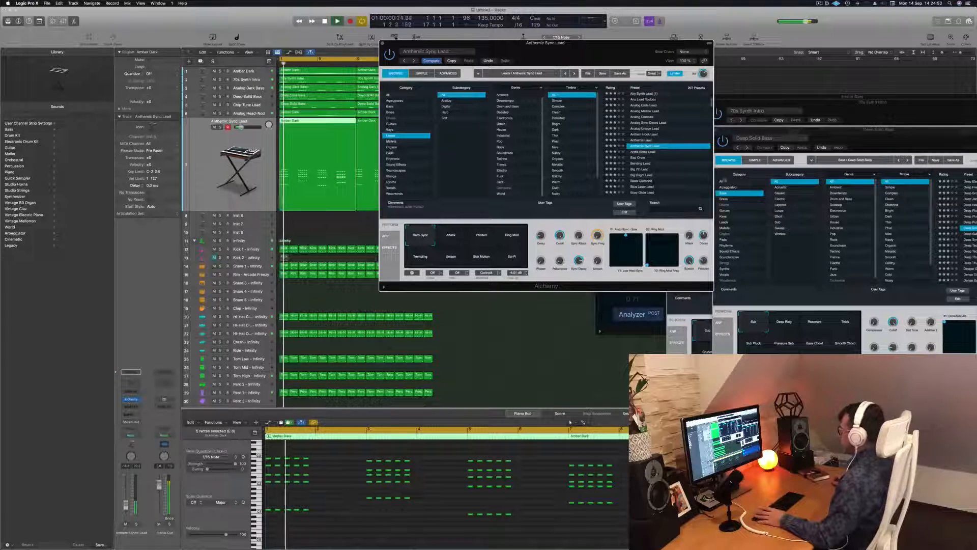
pyautogui.click(639, 158)
# Step: Load 80s Bell Vox Layers from Alchemy's Keys category and lower the stab track's volume slightly
pyautogui.click(389, 130)
pyautogui.scroll(5, 656, 115)
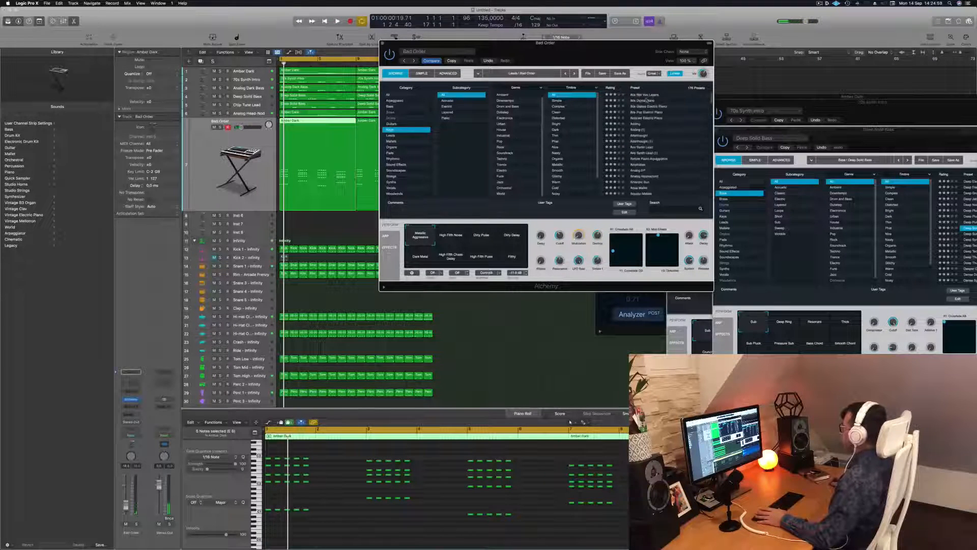
pyautogui.click(644, 95)
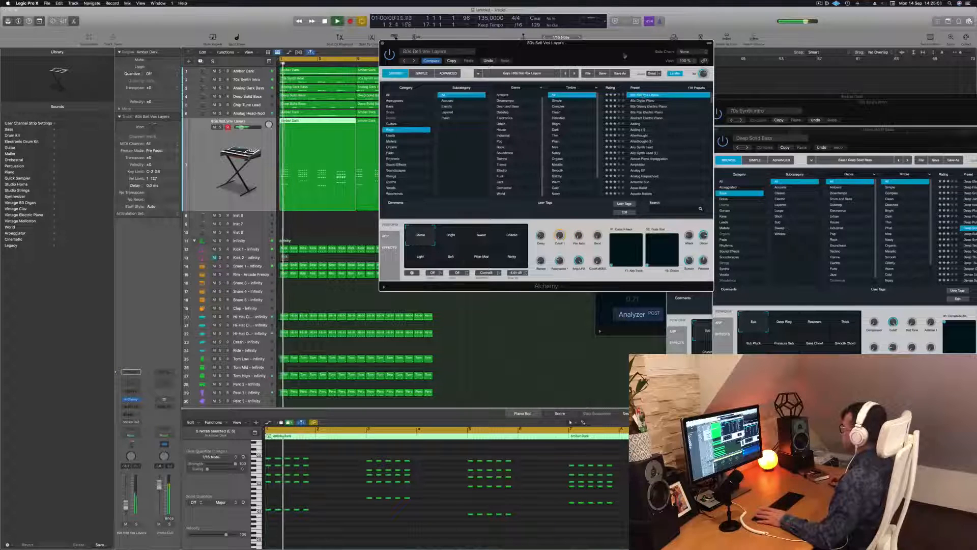
pyautogui.moveTo(545, 42); pyautogui.dragTo(580, 31)
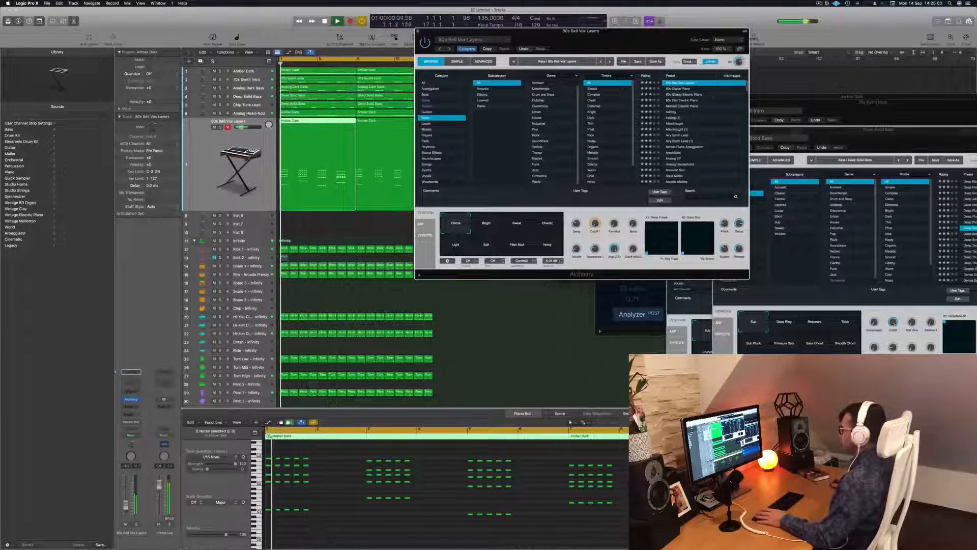
pyautogui.moveTo(126, 504); pyautogui.dragTo(126, 506)
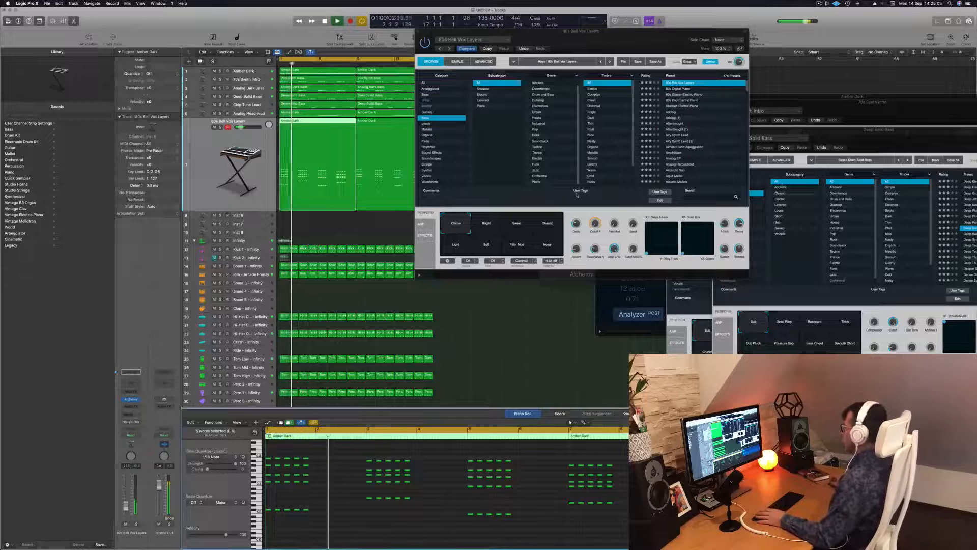
pyautogui.moveTo(621, 48); pyautogui.dragTo(576, 141)
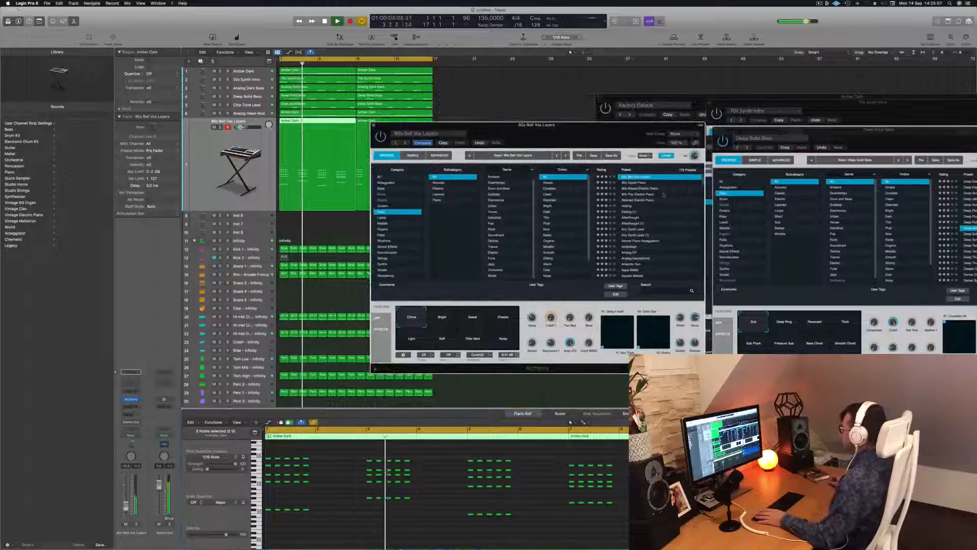
# Step: Audition the 80s Glassy Electric Piano, Abstract Electric Piano, Adding and Afterthought presets from the Keys category
pyautogui.click(640, 189)
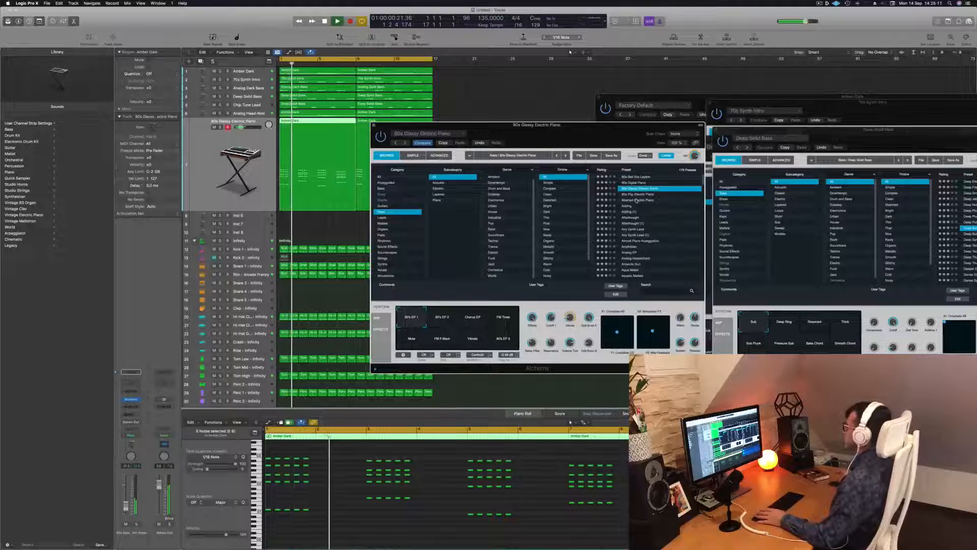
pyautogui.click(636, 200)
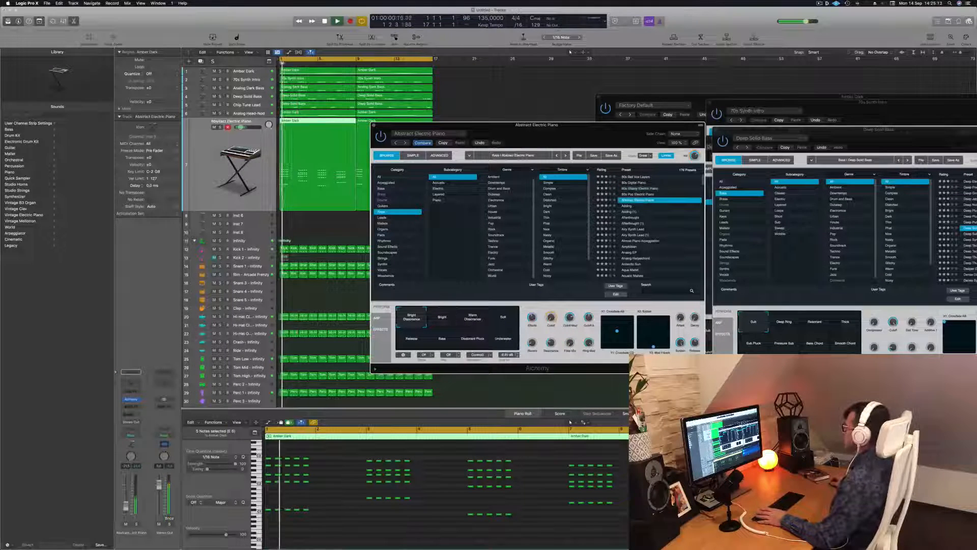
pyautogui.click(631, 212)
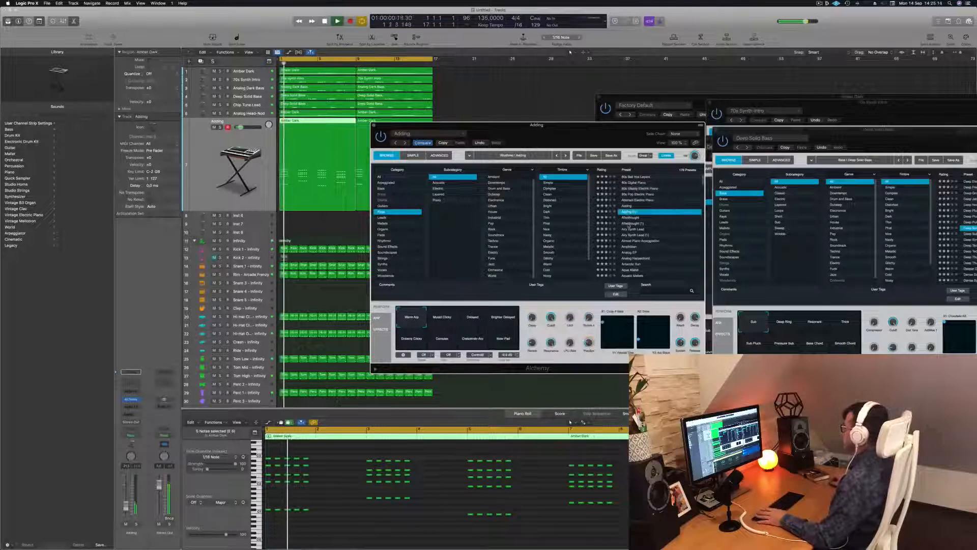
pyautogui.click(629, 225)
# Step: Reload the Airy Synth Lead preset and compare its performance snapshots during playback, settling on the first one
pyautogui.click(633, 230)
pyautogui.press('space')
pyautogui.press('space')
pyautogui.moveTo(572, 119); pyautogui.dragTo(612, 85)
pyautogui.moveTo(571, 125); pyautogui.dragTo(628, 53)
pyautogui.press('space')
pyautogui.press('space')
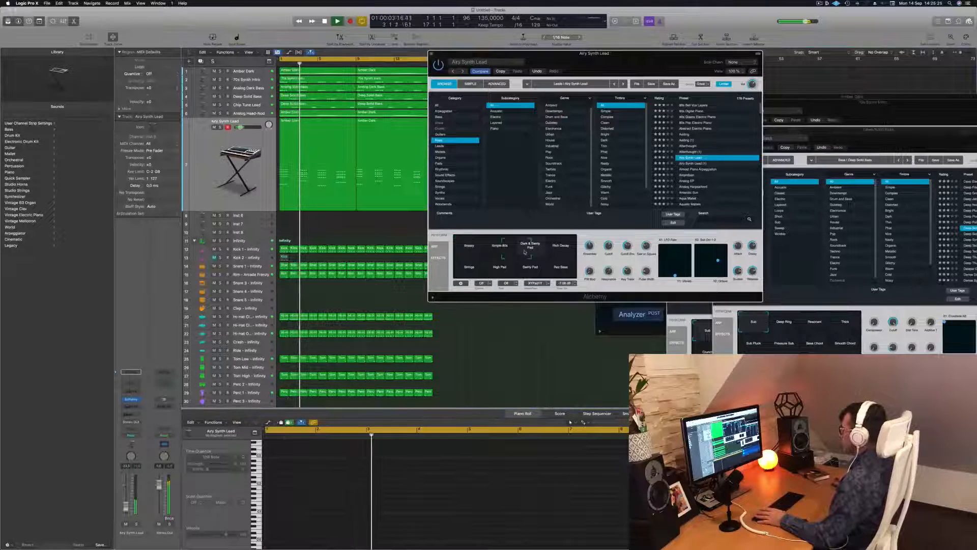
pyautogui.moveTo(562, 250); pyautogui.dragTo(469, 247)
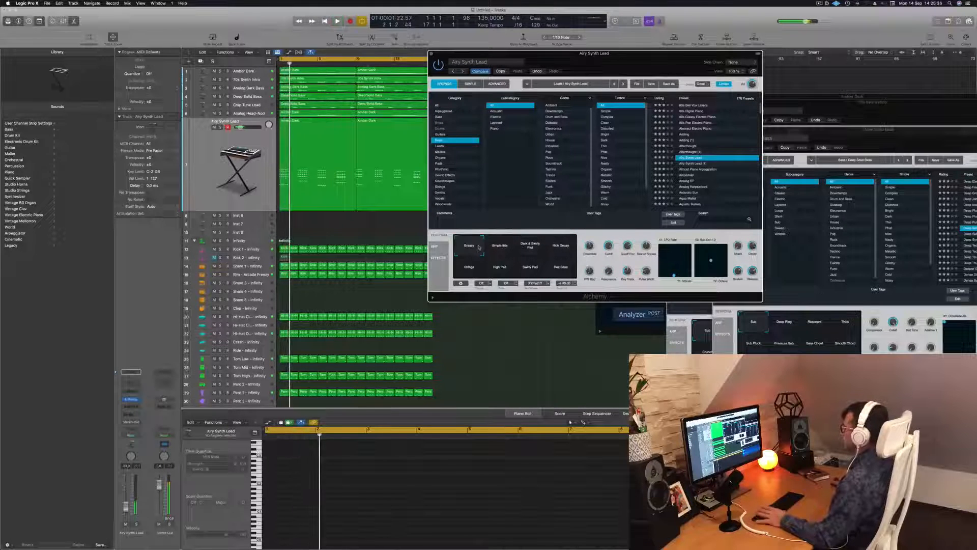
# Step: Close the Alchemy window and place the Musical Typing keyboard clear of the tracks during playback
pyautogui.scroll(-3, 699, 172)
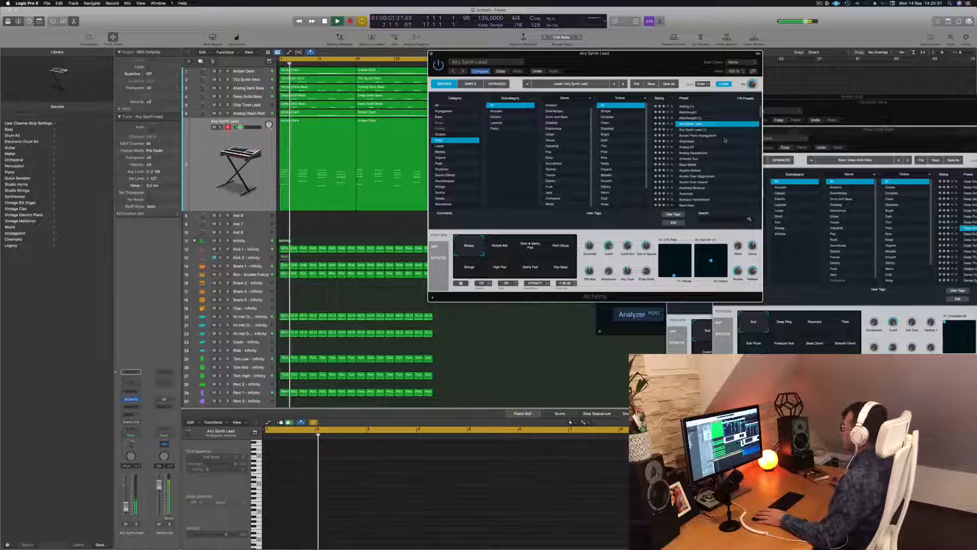
pyautogui.moveTo(632, 62); pyautogui.dragTo(649, 61)
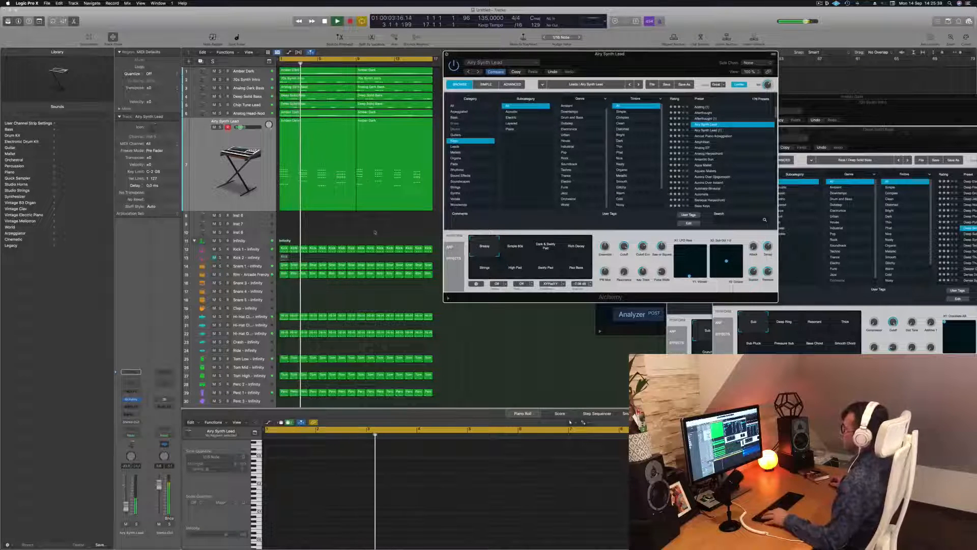
pyautogui.press('super+w')
pyautogui.click(239, 166)
pyautogui.press('space')
pyautogui.press('space')
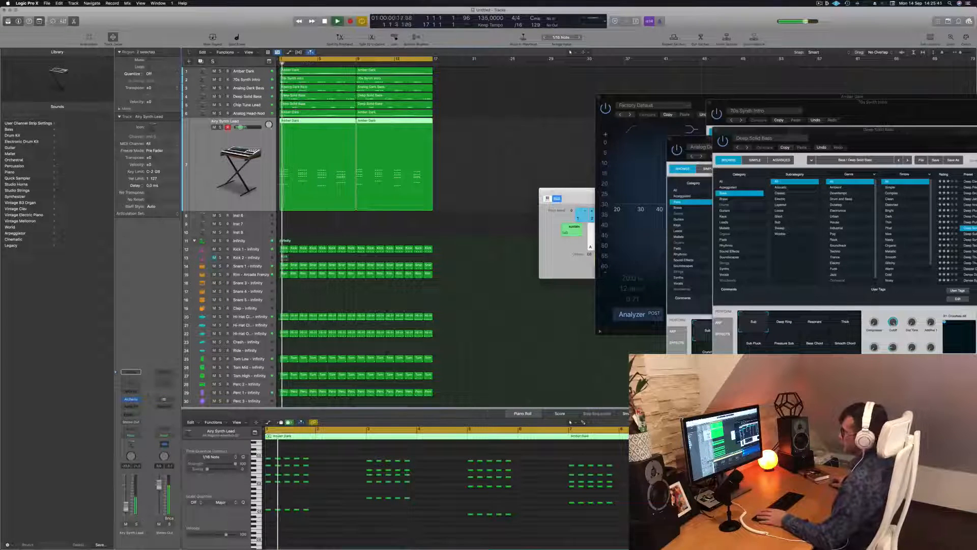
pyautogui.moveTo(566, 191); pyautogui.dragTo(712, 254)
pyautogui.click(440, 232)
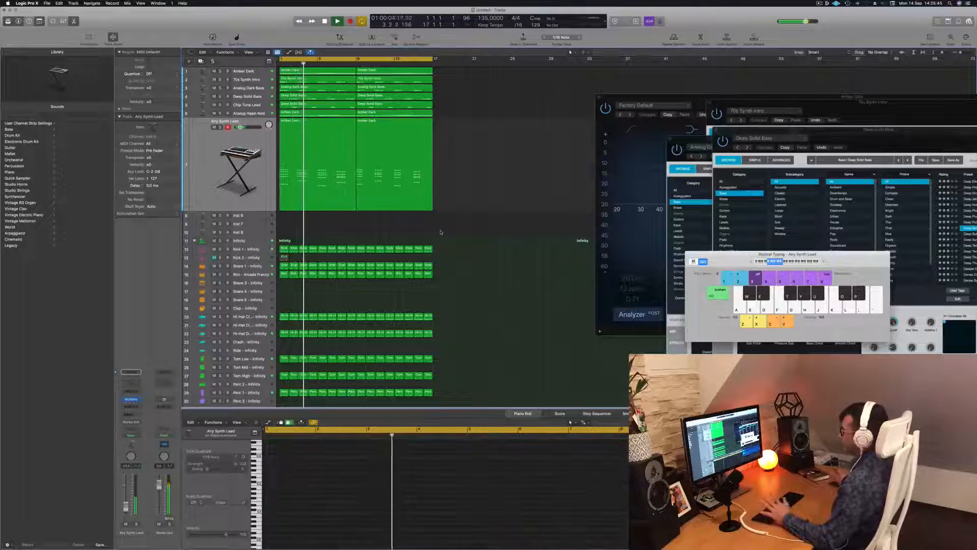
# Step: Select the Airy Synth Lead track and listen to its chord stabs together with the arrangement
pyautogui.scroll(2, 511, 183)
pyautogui.scroll(-2, 511, 184)
pyautogui.scroll(1, 511, 185)
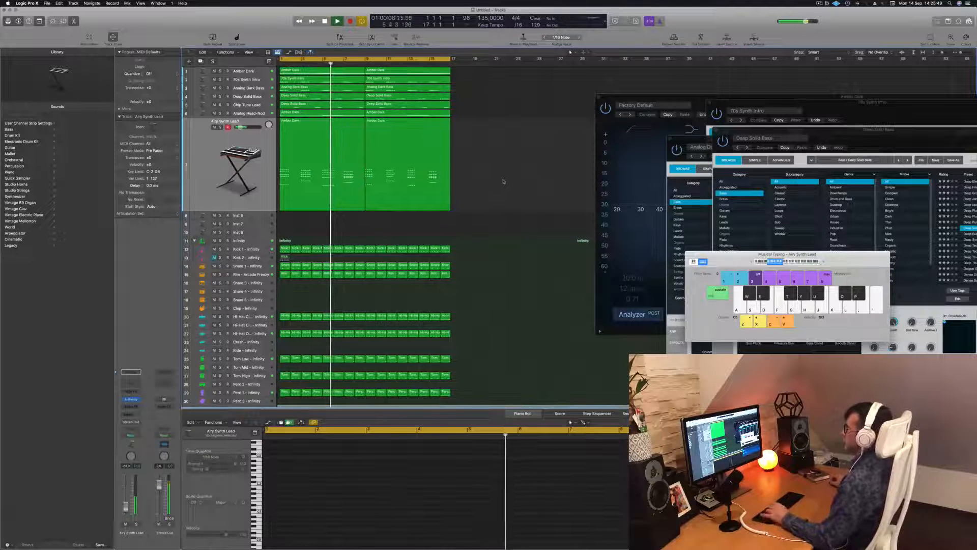
pyautogui.click(240, 165)
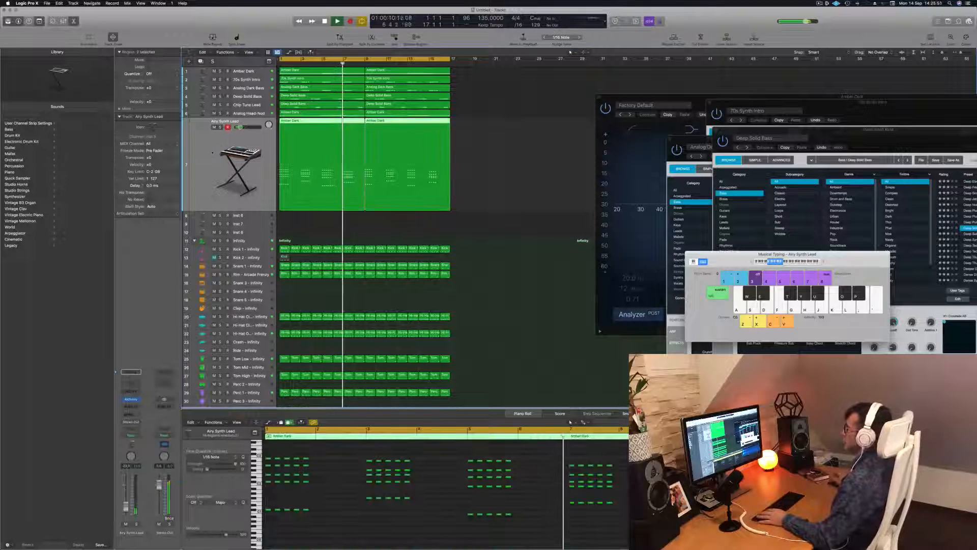
pyautogui.press('space')
pyautogui.press('space')
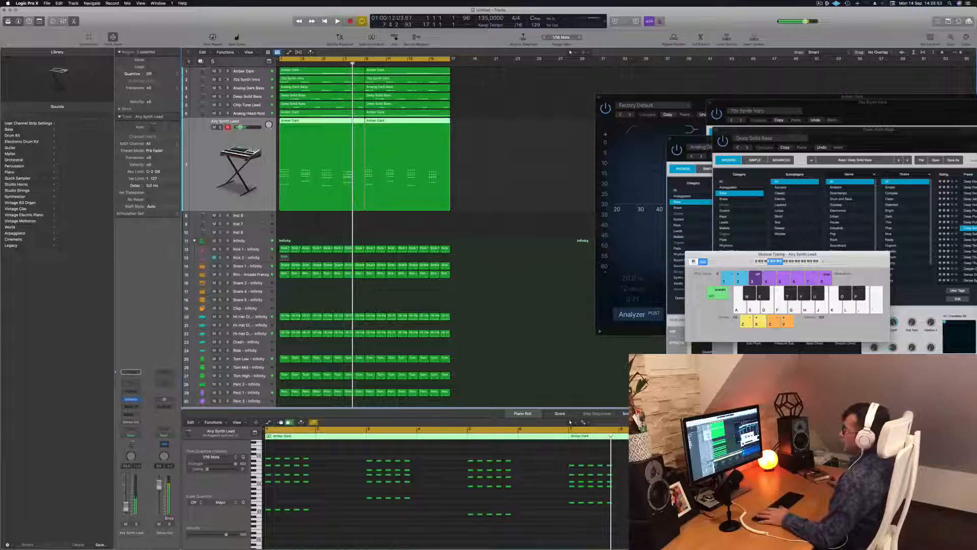
# Step: Duplicate the Airy Synth Lead track with its settings, restart playback, and open the new track's Alchemy window clear of the regions
pyautogui.press('super+d')
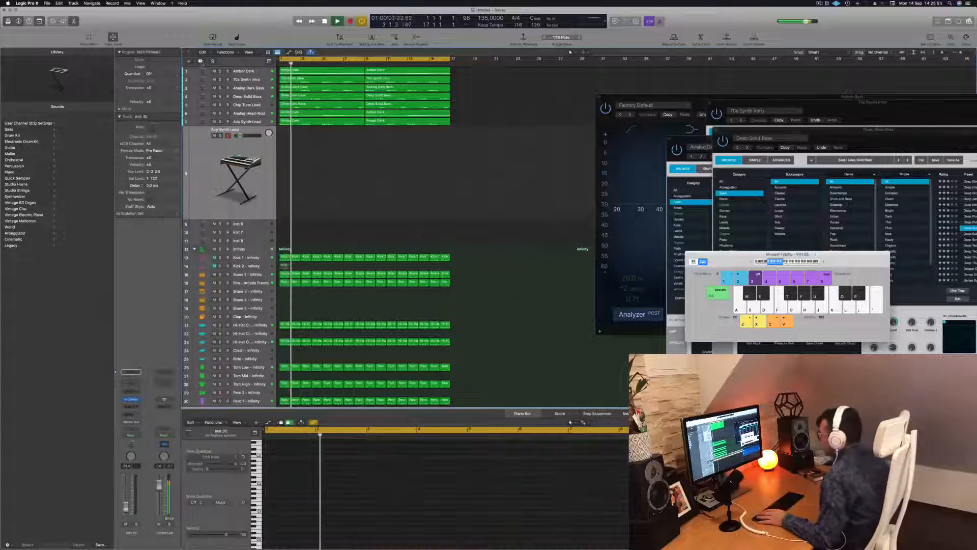
pyautogui.click(342, 121)
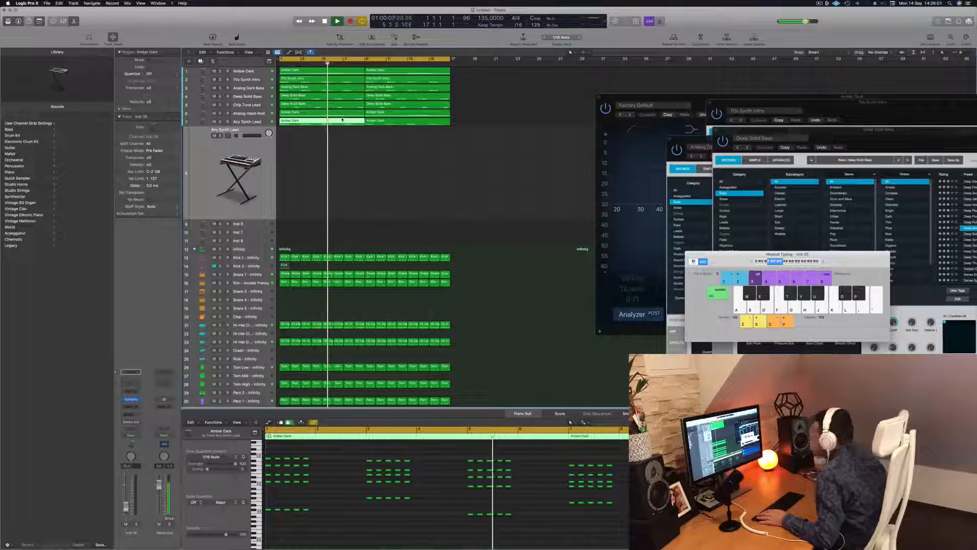
pyautogui.click(375, 170)
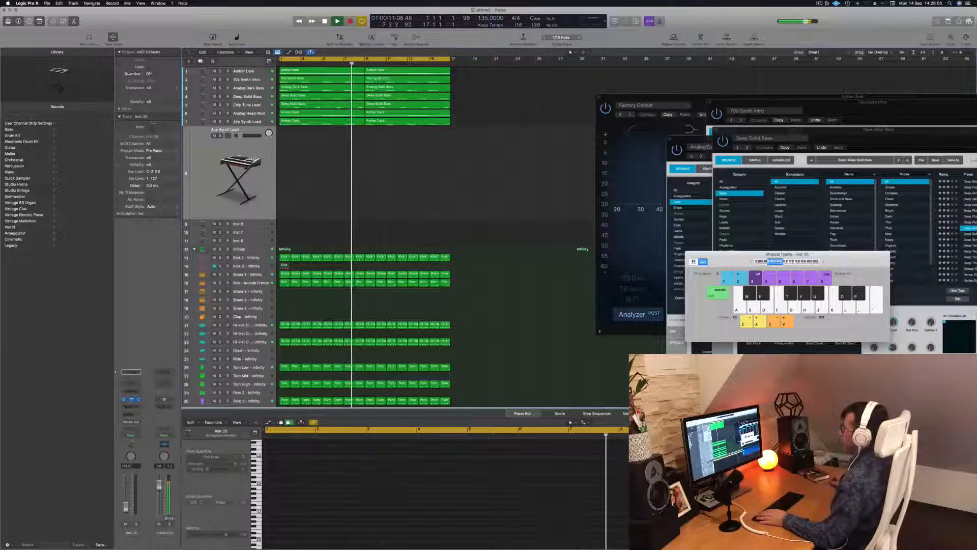
pyautogui.click(131, 399)
pyautogui.moveTo(494, 84); pyautogui.dragTo(669, 97)
pyautogui.press('Return')
pyautogui.click(461, 169)
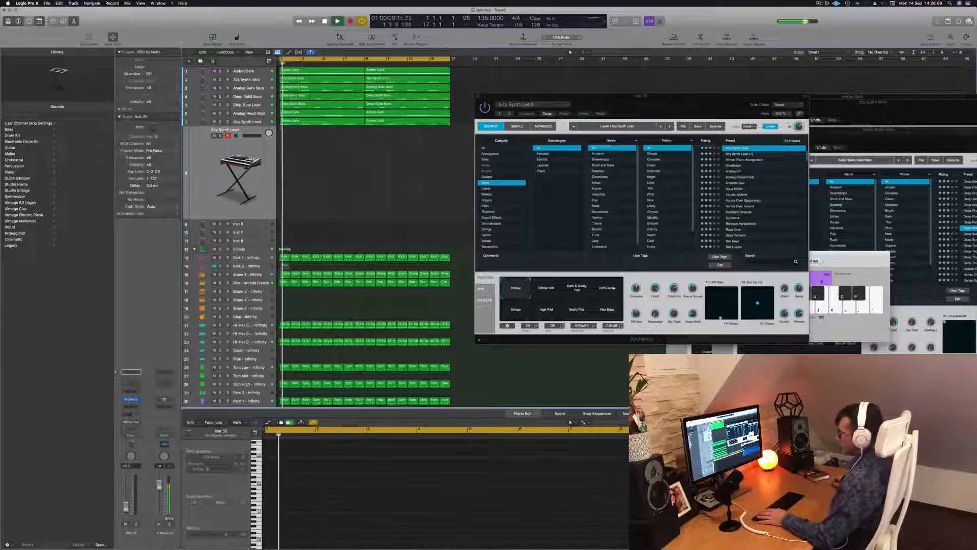
# Step: Add a bus send to the new track and insert a SilverVerb reverb on the send's aux channel
pyautogui.click(131, 413)
pyautogui.moveTo(137, 424)
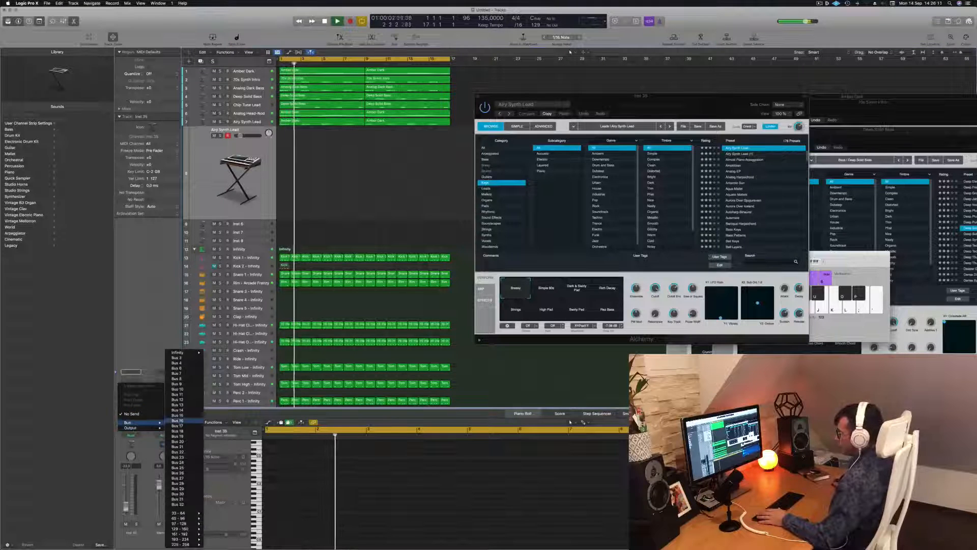
pyautogui.click(173, 357)
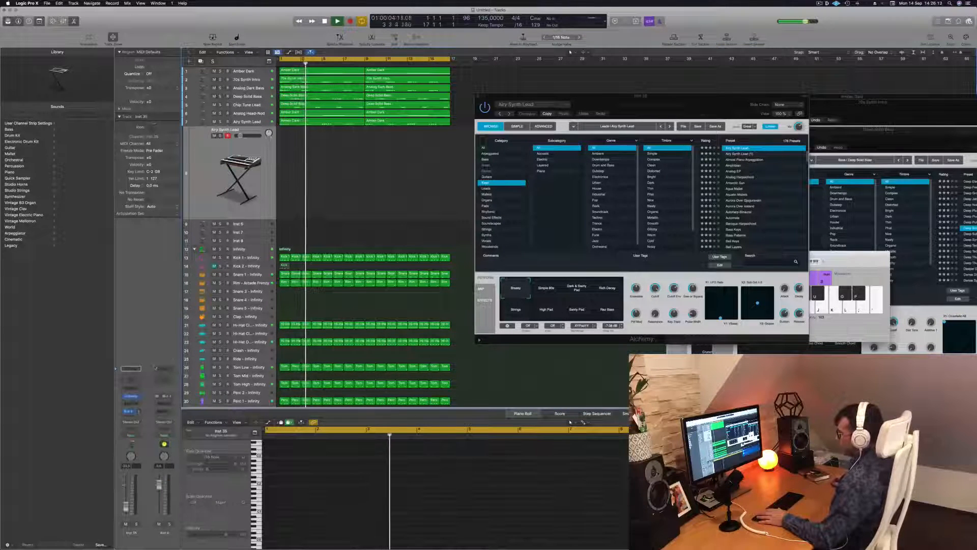
pyautogui.click(166, 403)
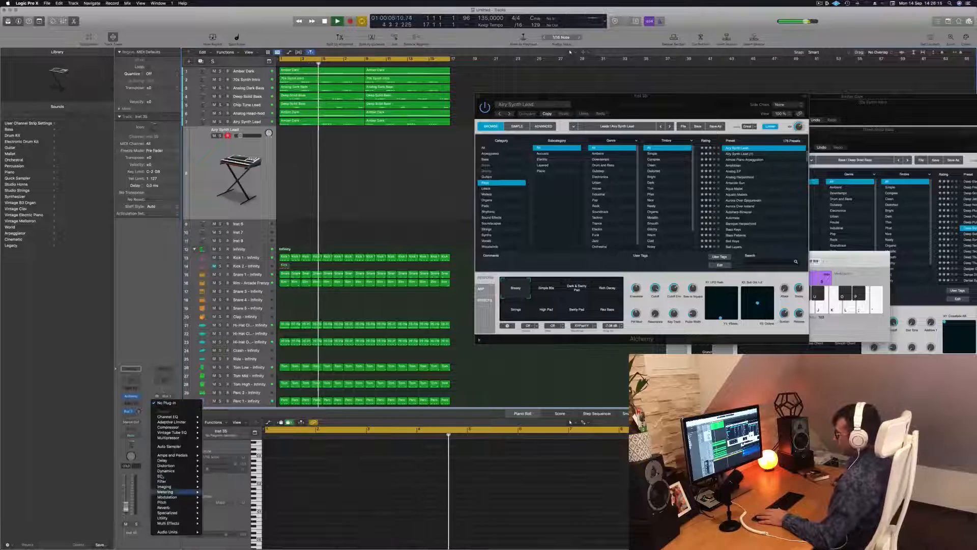
pyautogui.moveTo(177, 478)
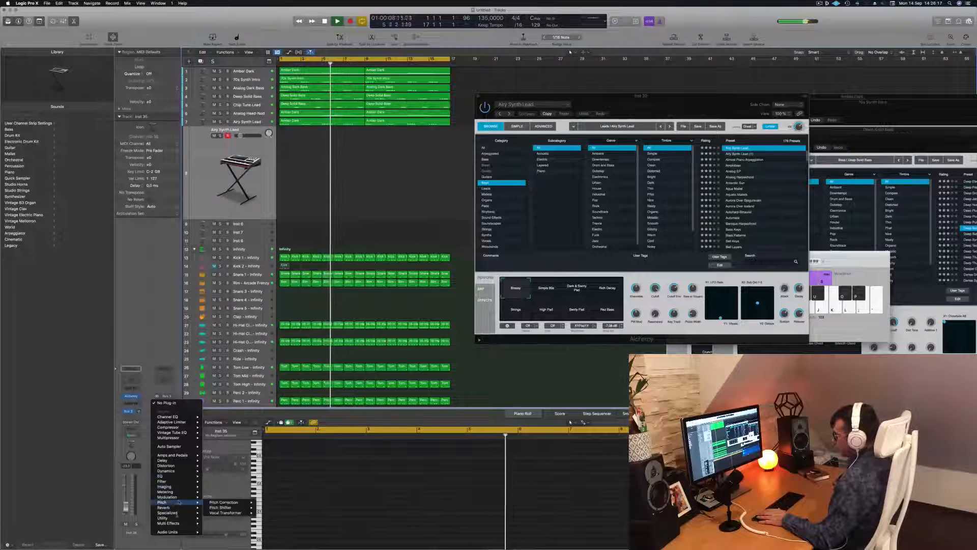
pyautogui.moveTo(178, 507)
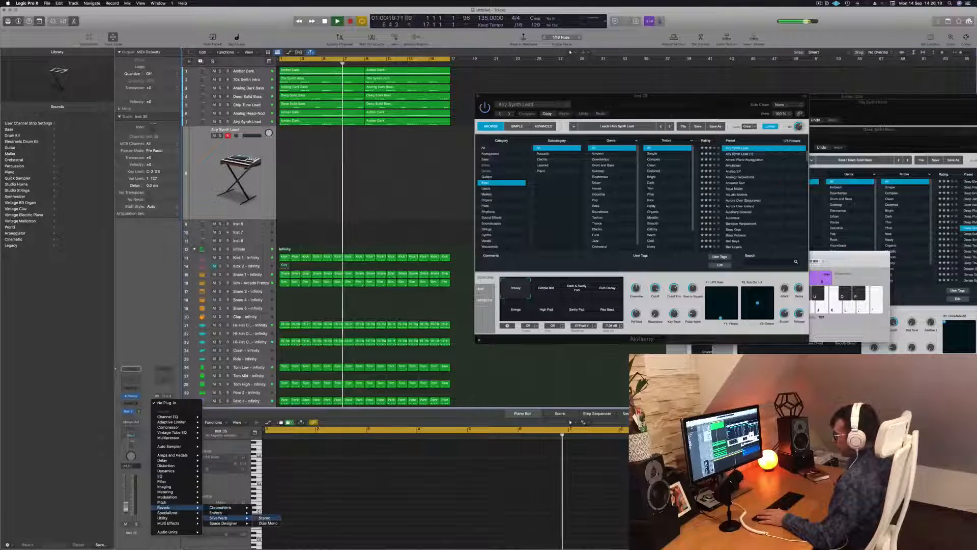
pyautogui.click(224, 518)
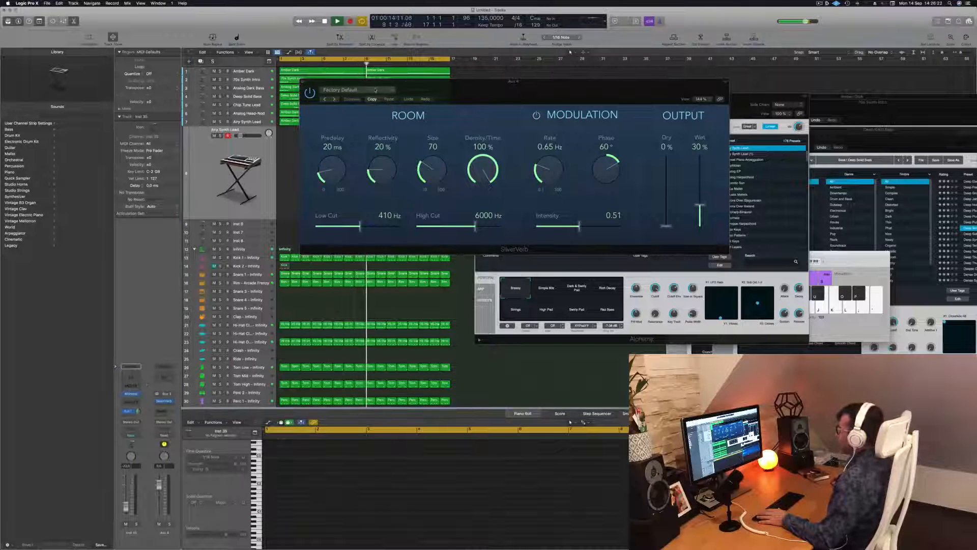
# Step: Load the grandiose preset in SilverVerb and restart playback to hear it
pyautogui.click(376, 90)
pyautogui.click(351, 112)
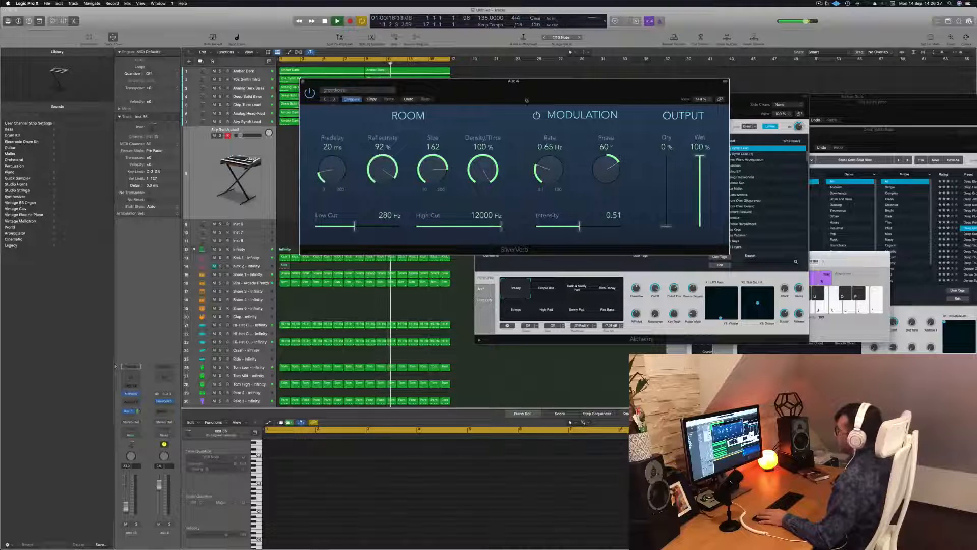
pyautogui.moveTo(487, 94); pyautogui.dragTo(506, 89)
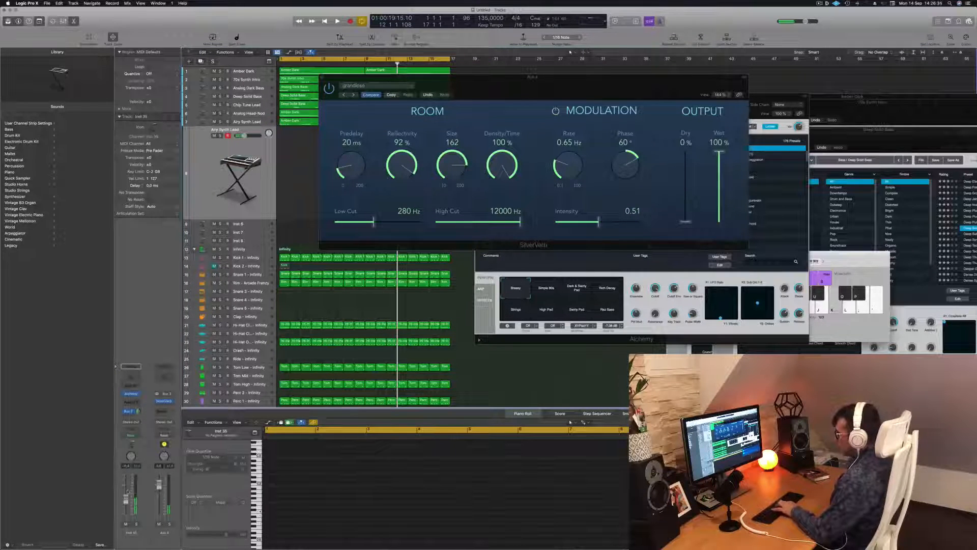
pyautogui.press('space')
pyautogui.moveTo(530, 80); pyautogui.dragTo(509, 82)
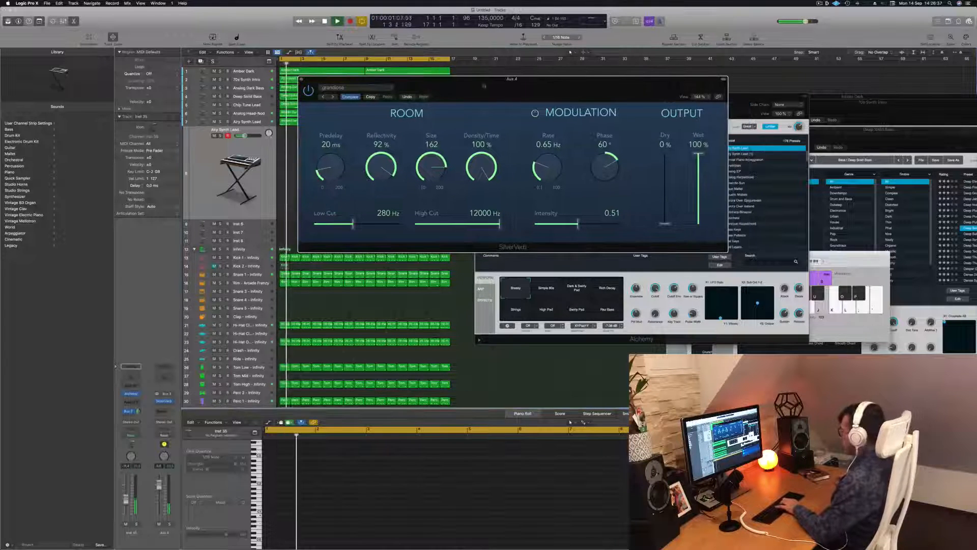
# Step: Bring up the Musical Typing keyboard, shift it to a higher octave and try an alternating two-note lead over playback
pyautogui.press('super+k')
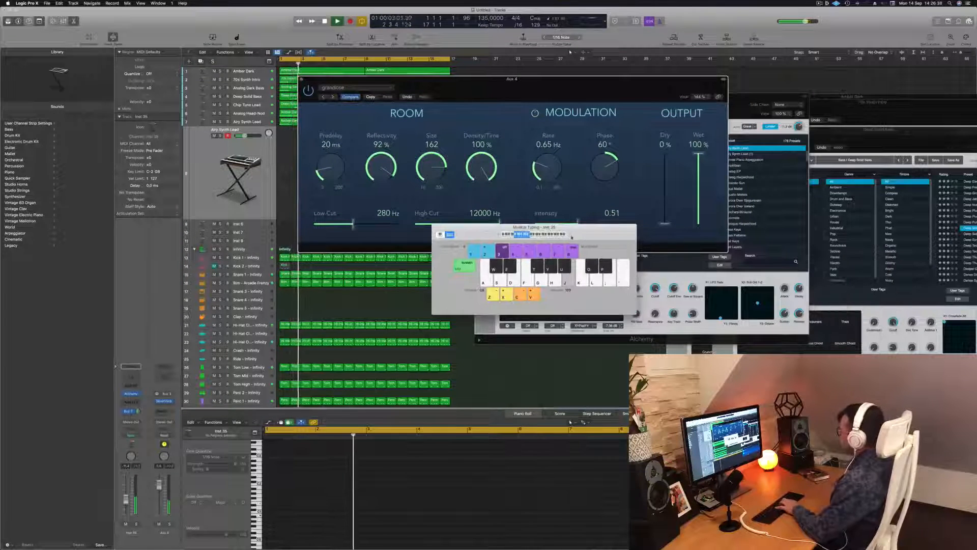
pyautogui.click(570, 235)
pyautogui.click(571, 235)
pyautogui.click(571, 235)
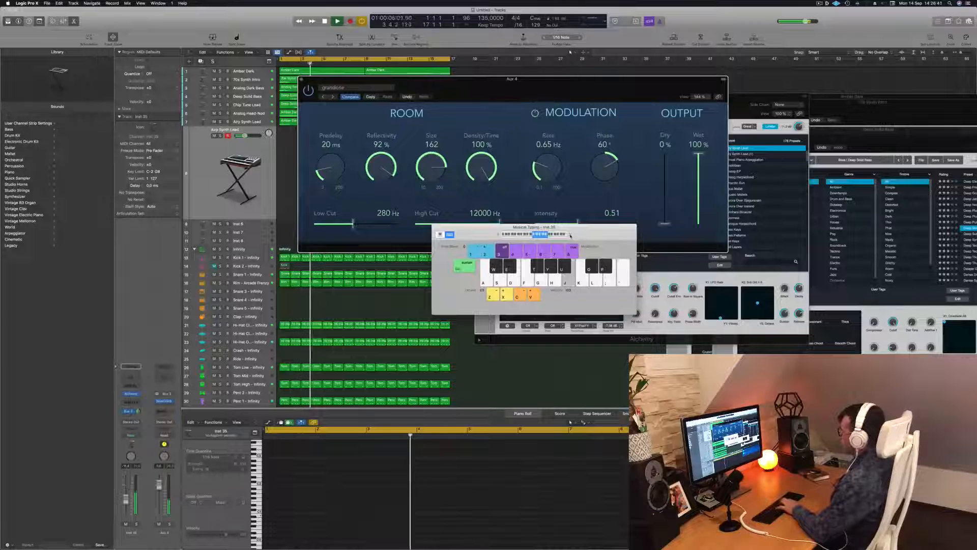
pyautogui.press(';')
pyautogui.press('l')
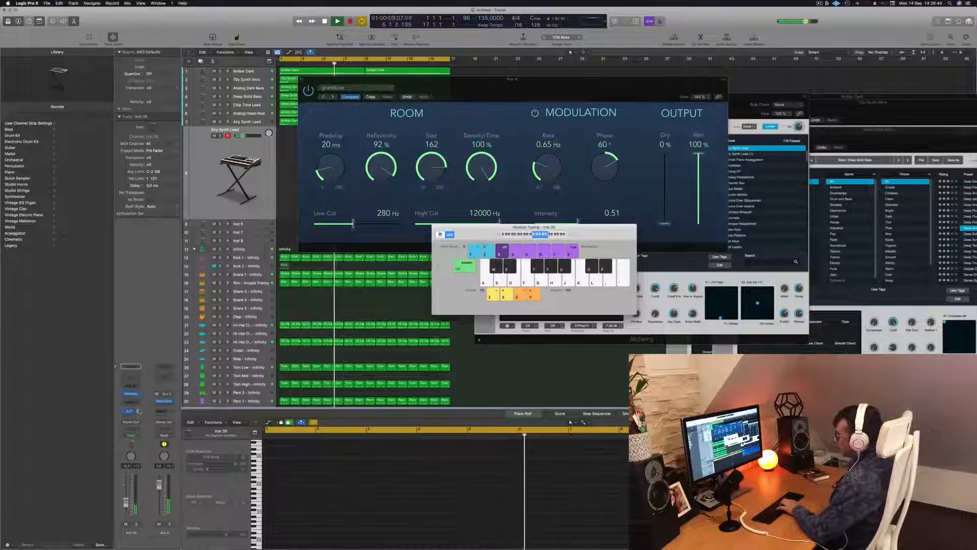
pyautogui.press(';')
pyautogui.press('l')
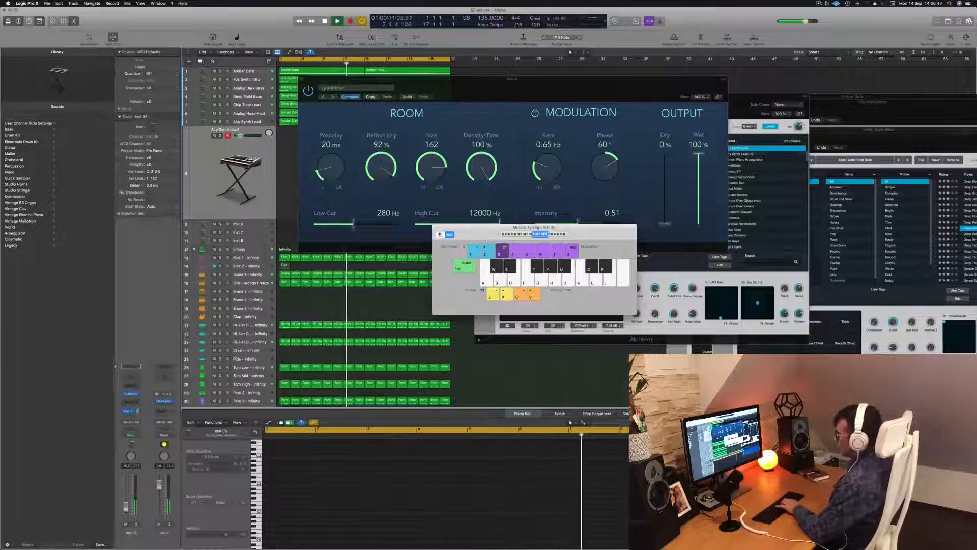
pyautogui.press(';')
pyautogui.press('l')
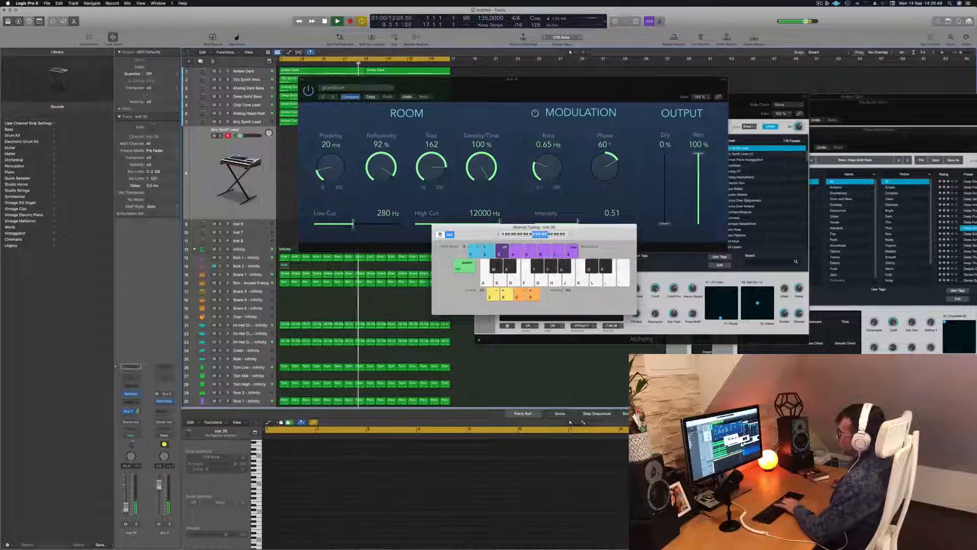
# Step: Bring the new track's Alchemy window to the front, restart playback from the beginning and move the window aside
pyautogui.click(131, 396)
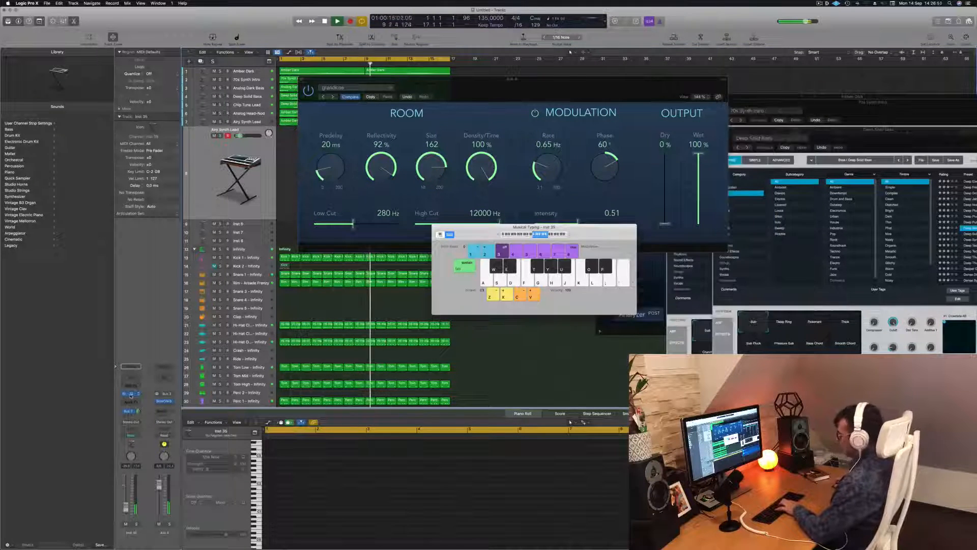
pyautogui.click(131, 395)
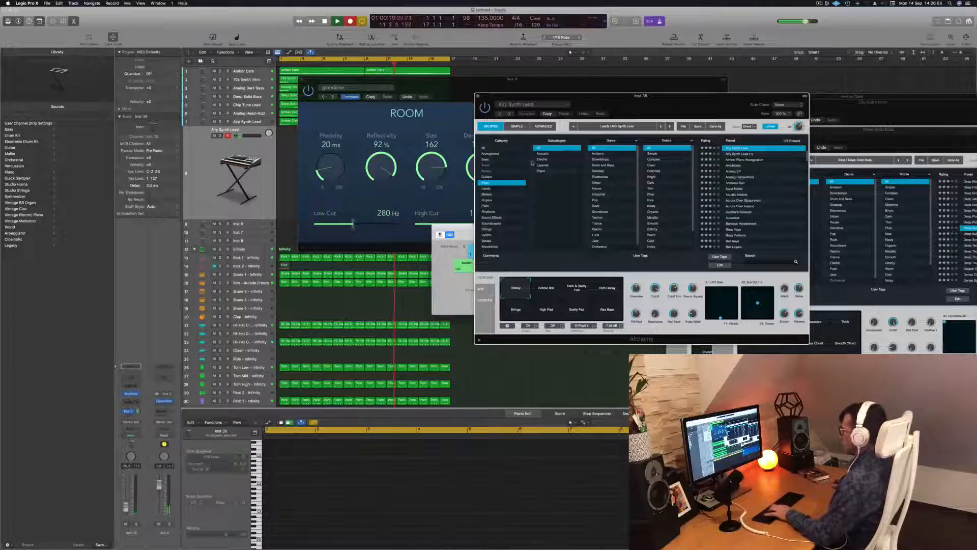
pyautogui.press('space')
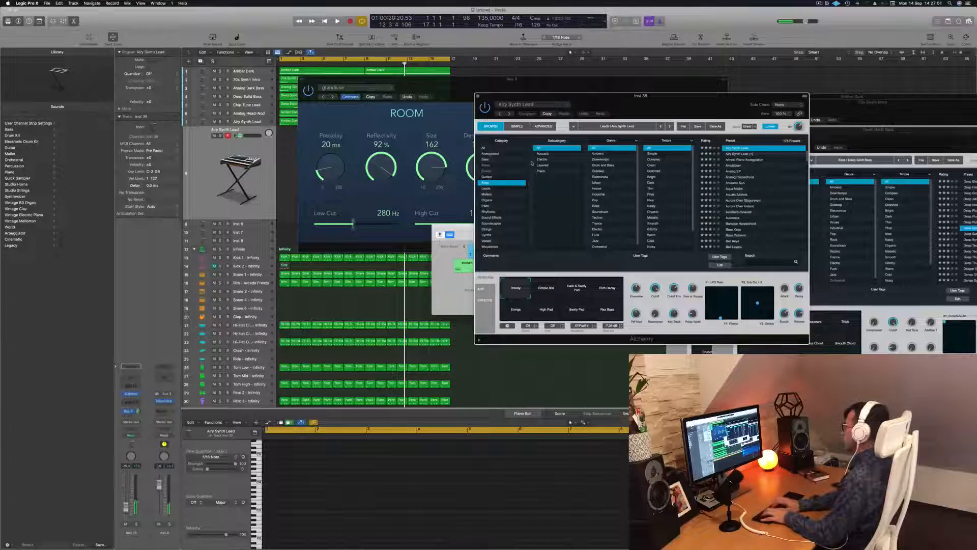
pyautogui.press('Return')
pyautogui.press('space')
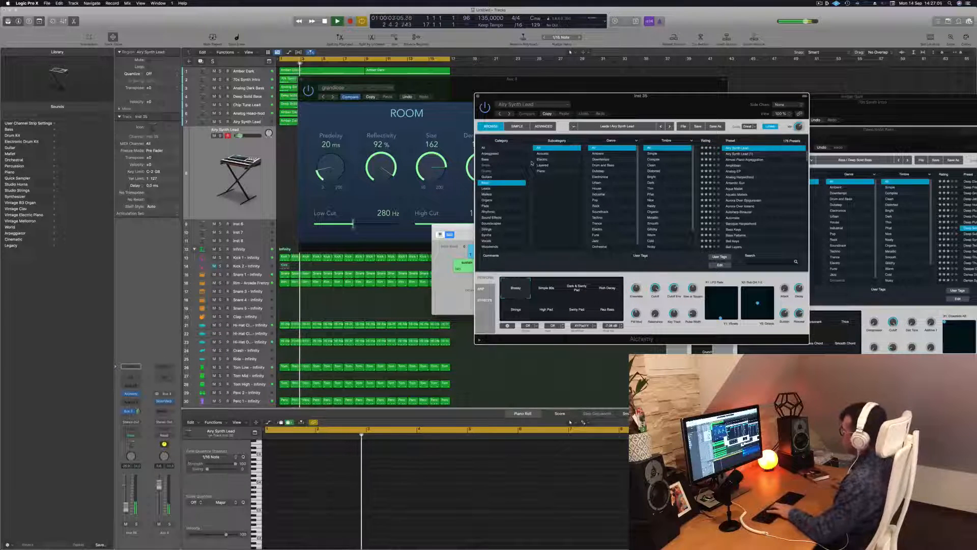
pyautogui.moveTo(530, 96); pyautogui.dragTo(565, 78)
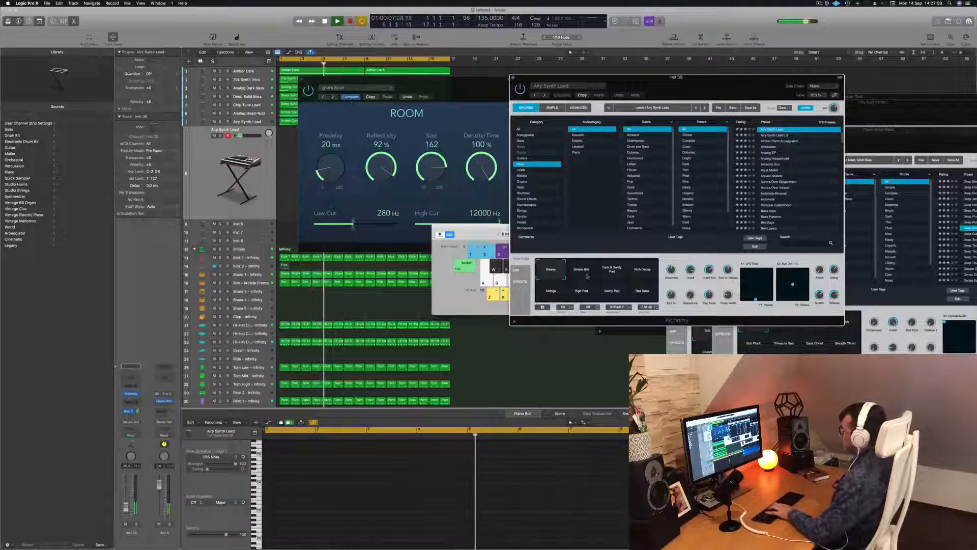
pyautogui.click(266, 197)
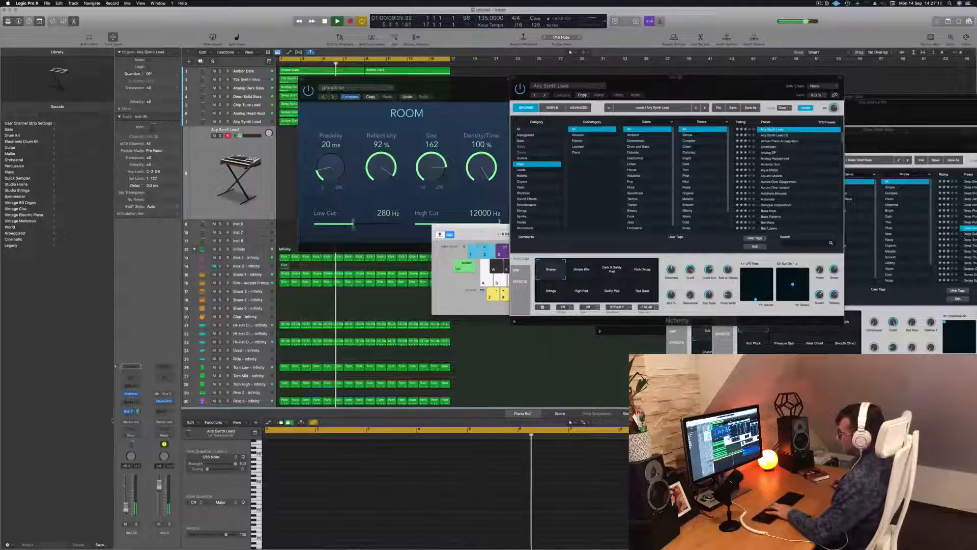
pyautogui.click(132, 395)
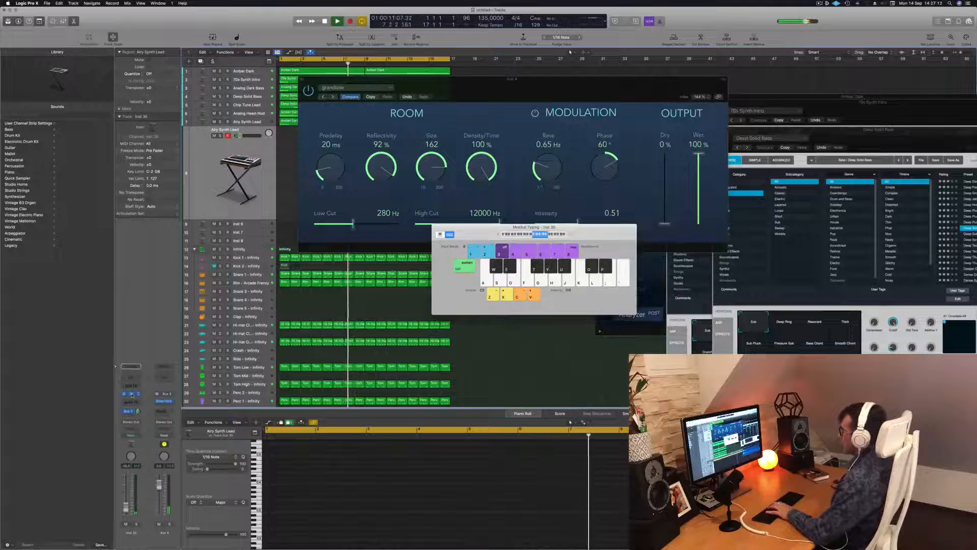
pyautogui.click(132, 395)
pyautogui.click(131, 395)
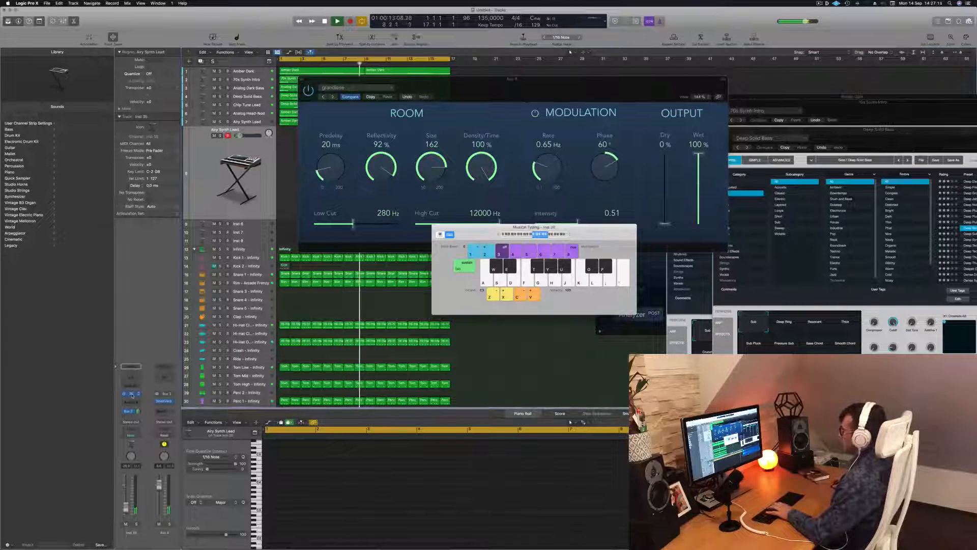
pyautogui.click(132, 394)
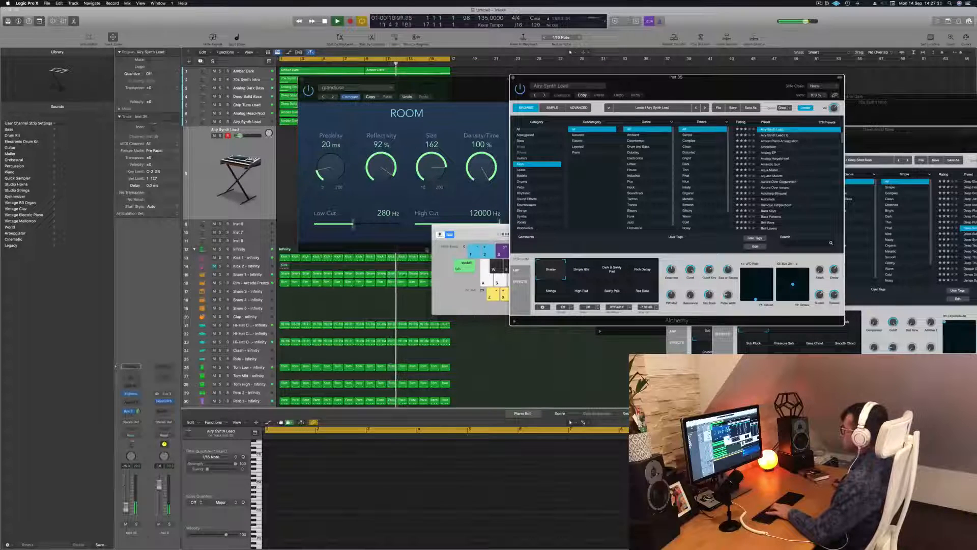
# Step: Arrange the Musical Typing, SilverVerb and Alchemy windows so the new track's lane stays uncovered
pyautogui.moveTo(485, 235); pyautogui.dragTo(333, 231)
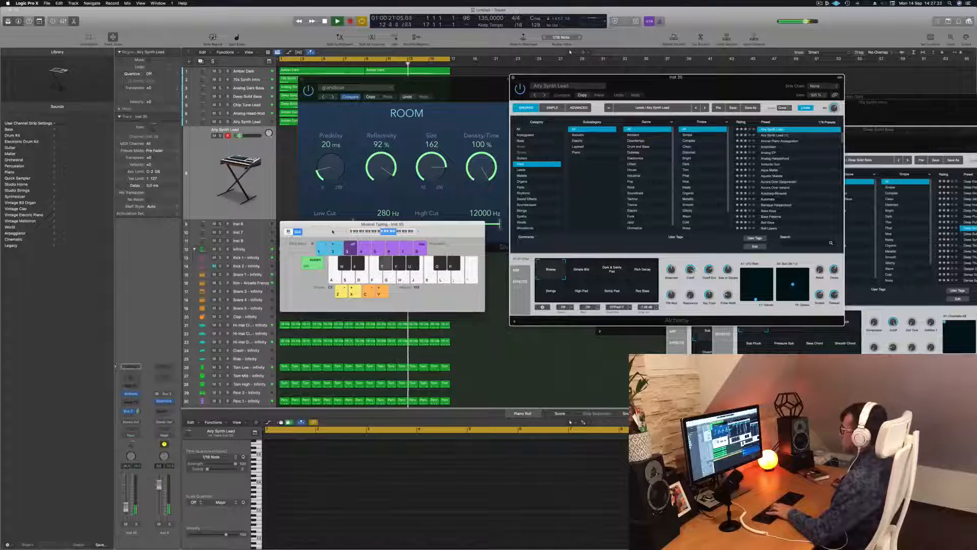
pyautogui.moveTo(474, 96); pyautogui.dragTo(832, 206)
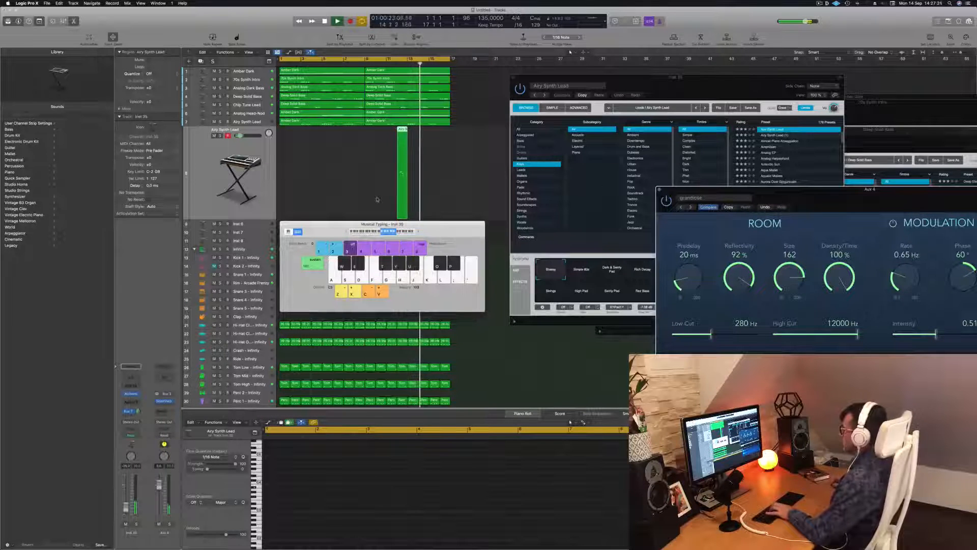
pyautogui.moveTo(705, 86); pyautogui.dragTo(630, 86)
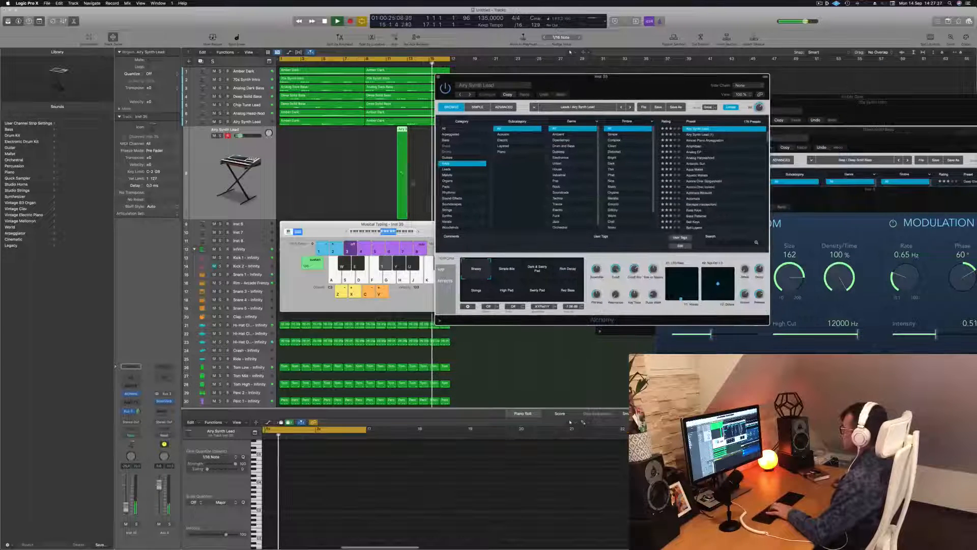
pyautogui.moveTo(327, 230); pyautogui.dragTo(329, 230)
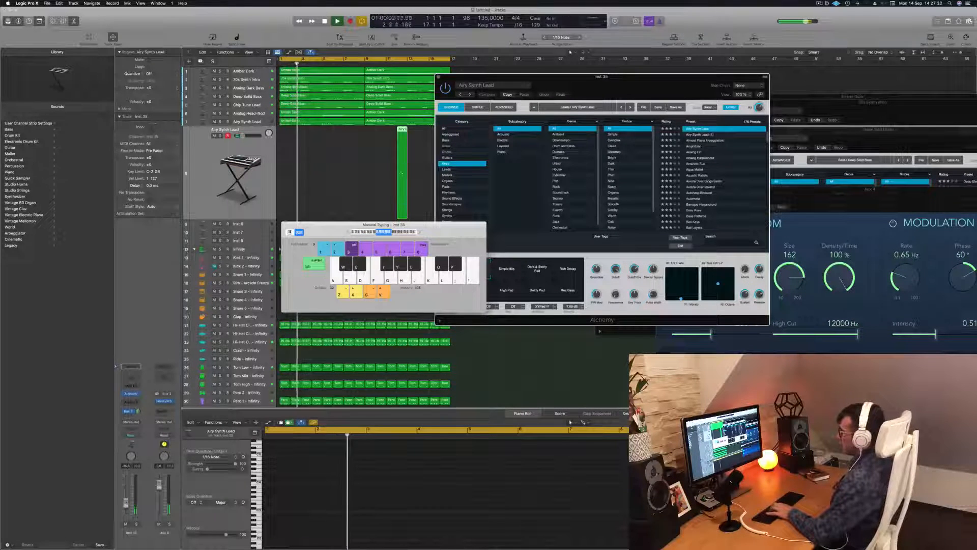
# Step: Shift the Alchemy window away from the tracks and audition its third performance snapshot and Rich Decay during playback
pyautogui.moveTo(663, 78); pyautogui.dragTo(687, 65)
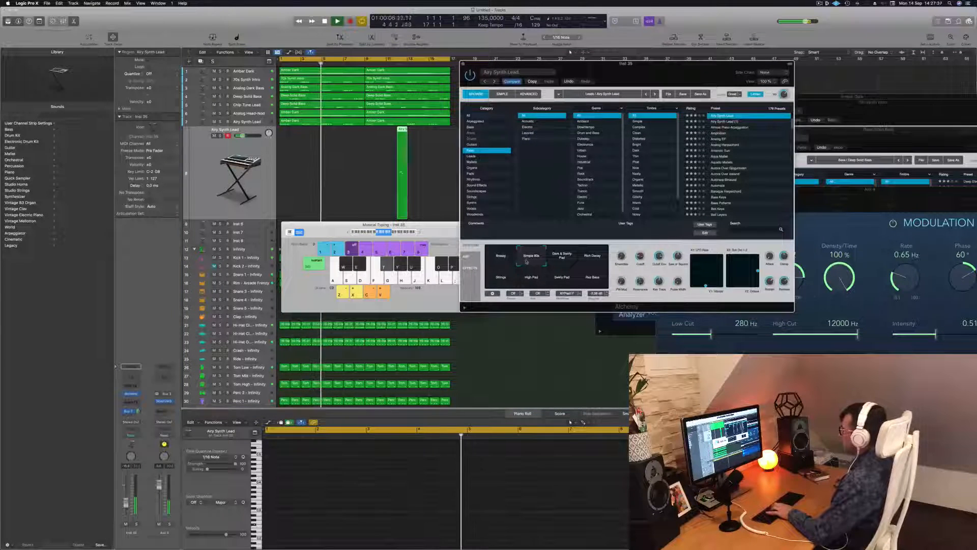
pyautogui.click(563, 261)
pyautogui.click(592, 261)
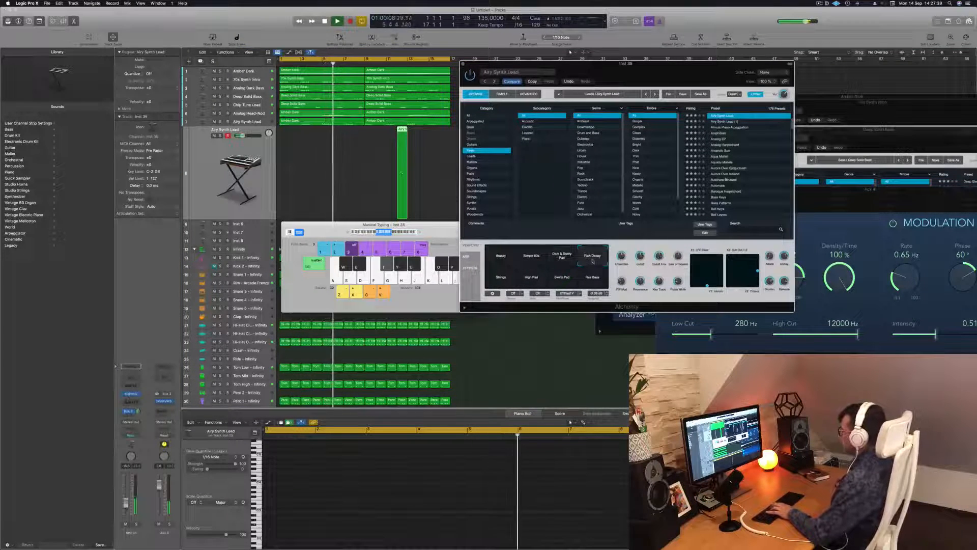
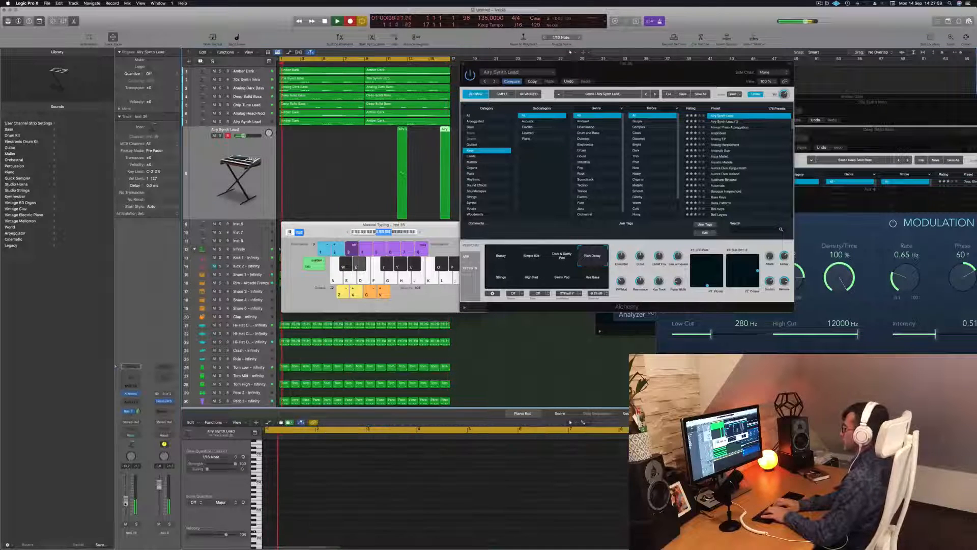
# Step: Record a melody on the Airy Synth Lead track with the Musical Typing keyboard, stop recording and play it back
pyautogui.press('i')
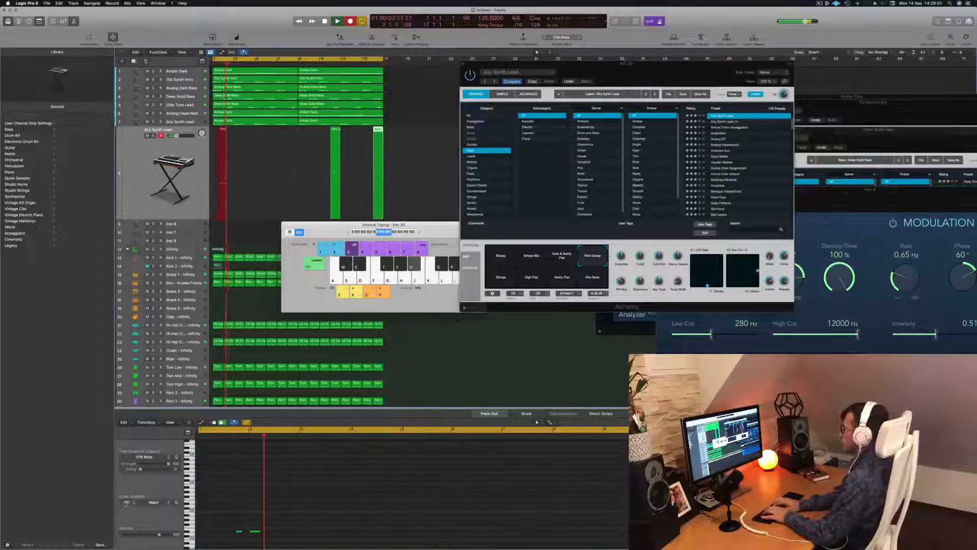
pyautogui.press('e')
pyautogui.press('e')
pyautogui.press('u')
pyautogui.press('y')
pyautogui.press('e')
pyautogui.press('u')
pyautogui.press('y')
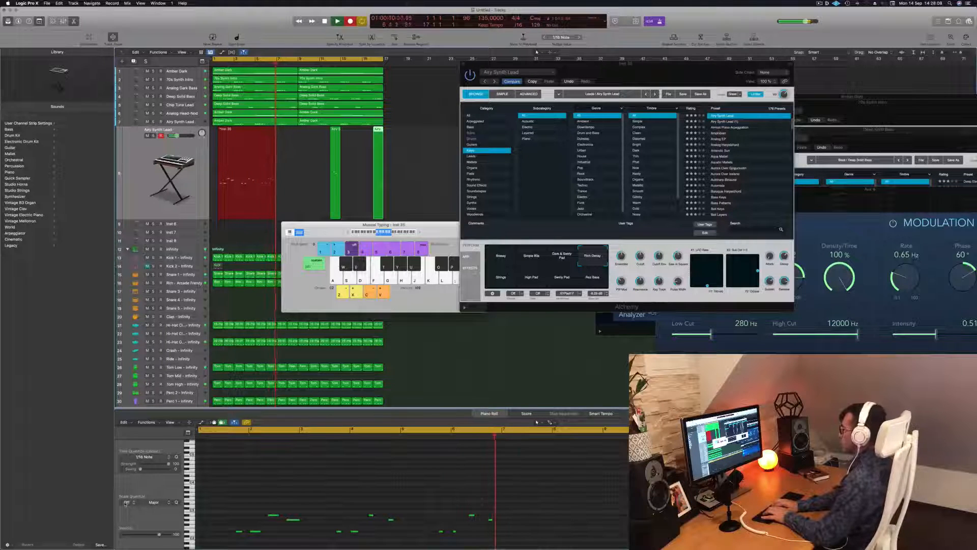
pyautogui.press('u')
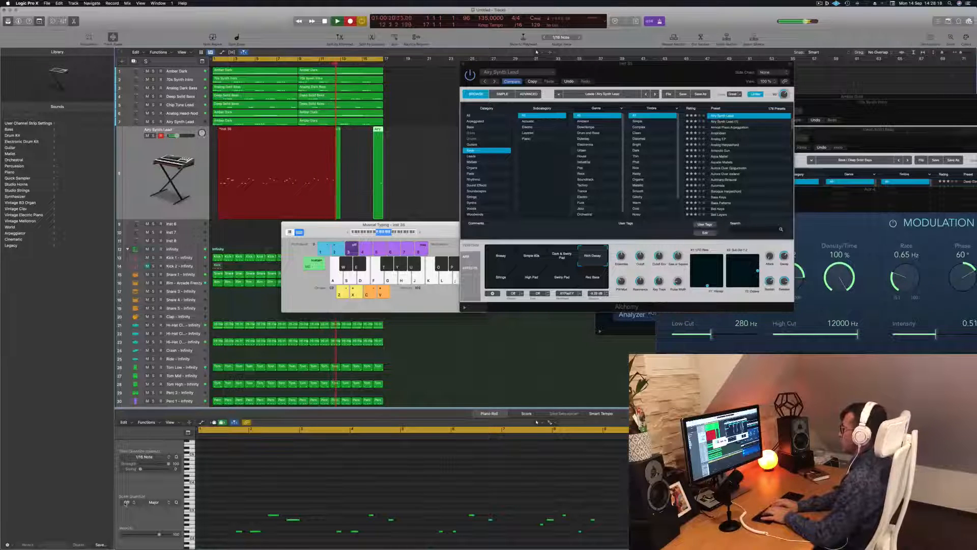
pyautogui.press('space')
pyautogui.press('space')
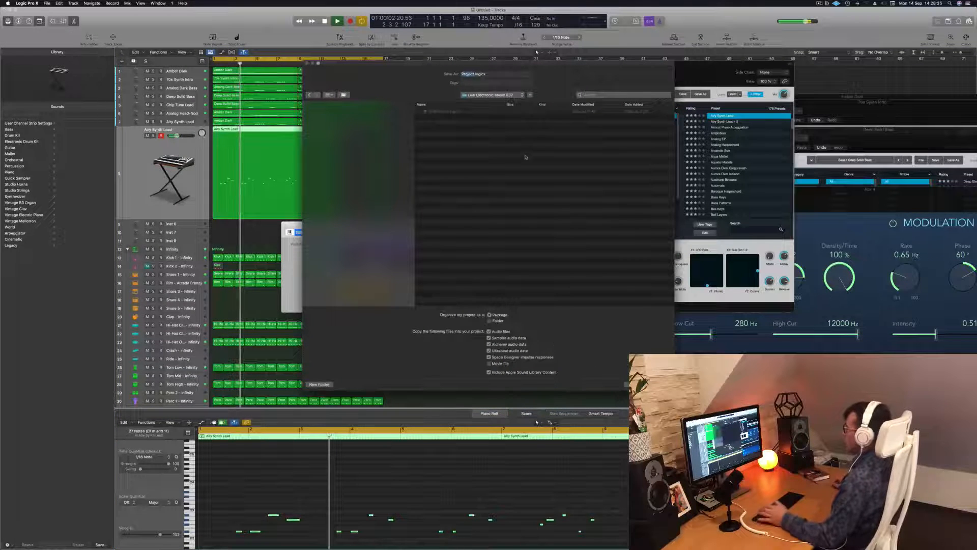
# Step: Save the project in the Logic folder as "Episode 136 guys"
pyautogui.click(511, 95)
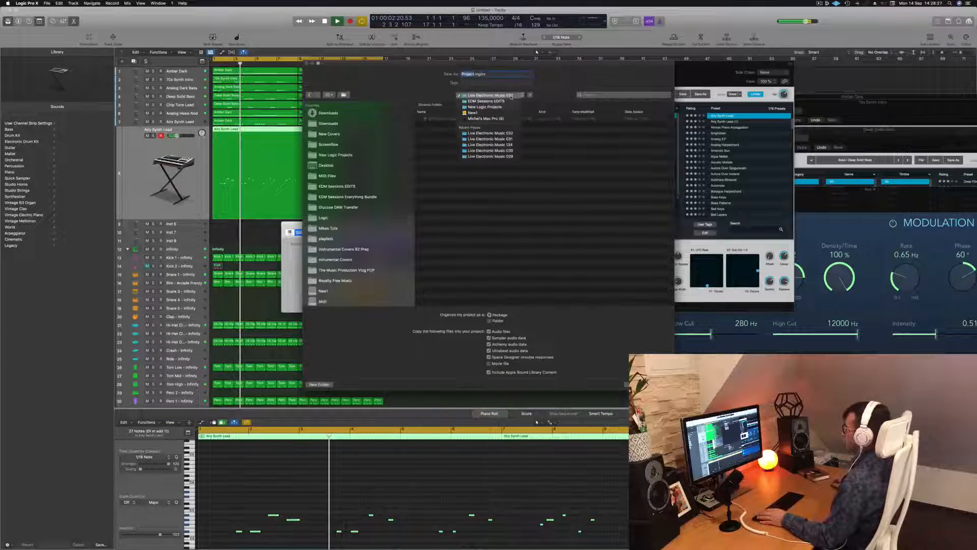
pyautogui.click(399, 131)
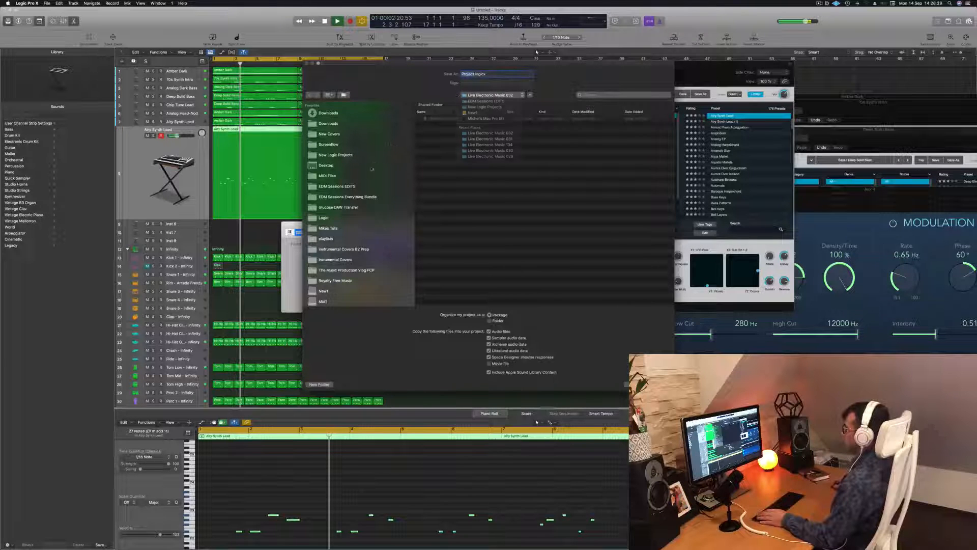
pyautogui.click(324, 218)
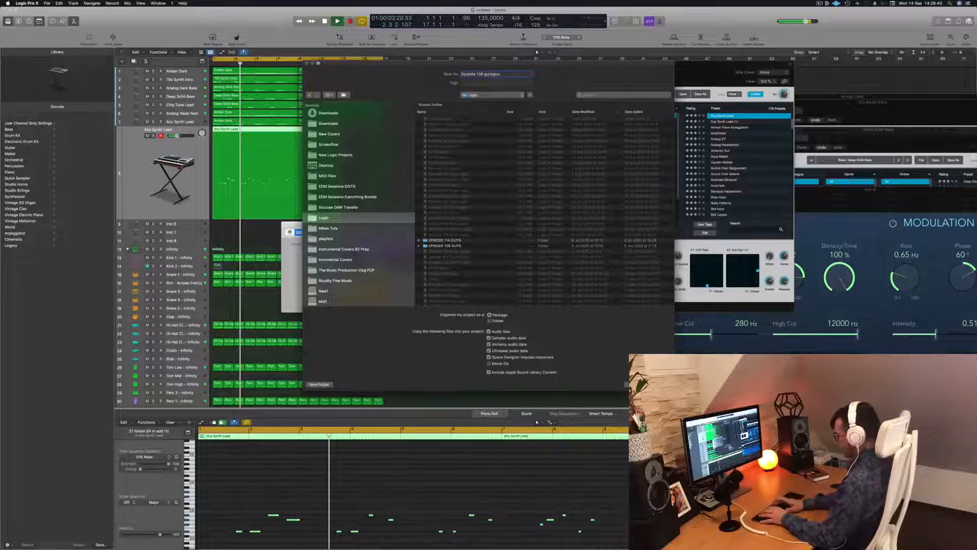
pyautogui.press('Return')
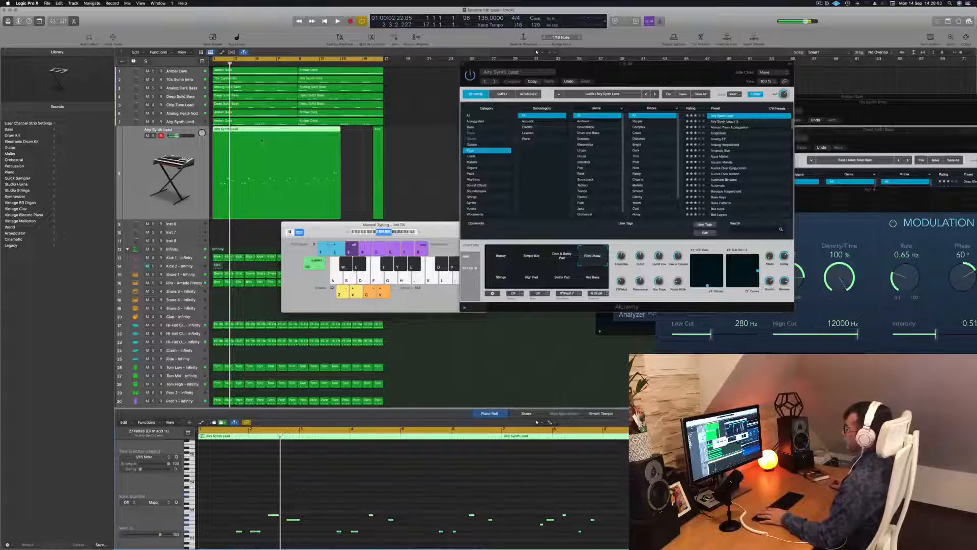
# Step: Bring the recorded Airy Synth Lead region's notes into the Piano Roll and play the melody
pyautogui.press('space')
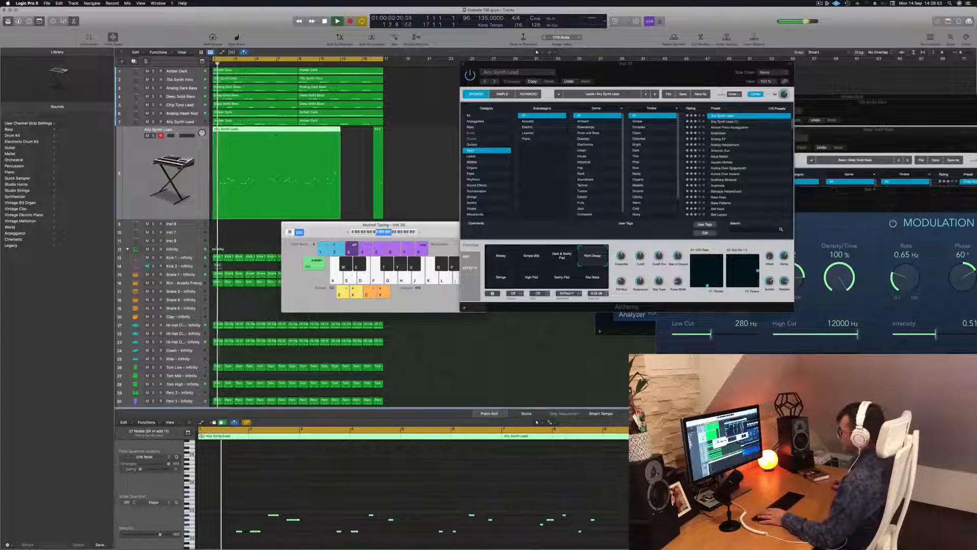
pyautogui.press('super+a')
pyautogui.click(341, 480)
pyautogui.click(353, 157)
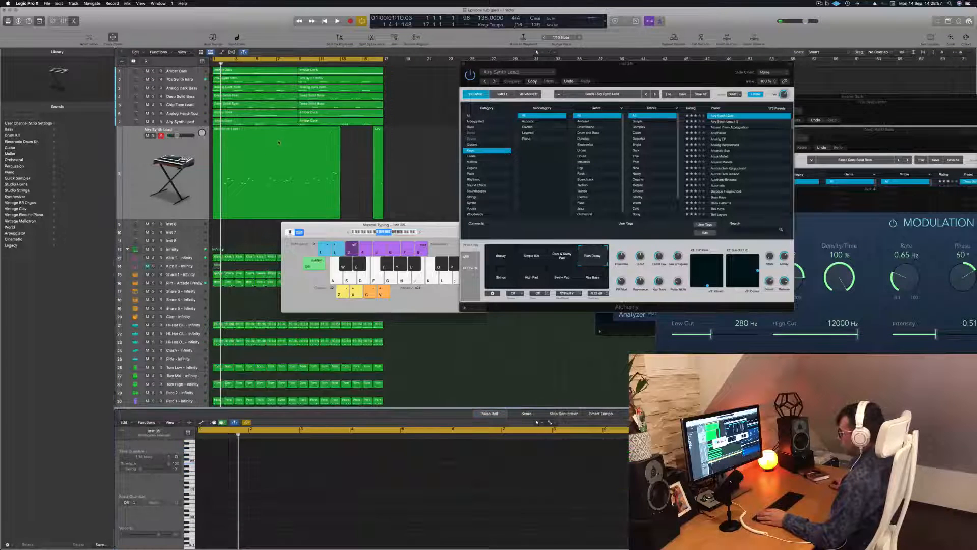
pyautogui.click(288, 494)
pyautogui.press('space')
# Step: Examine the melody's notes along the whole region during playback, restarting from the beginning to check its opening bars
pyautogui.hscroll(2, 289, 496)
pyautogui.scroll(-4, 288, 497)
pyautogui.hscroll(-2, 288, 497)
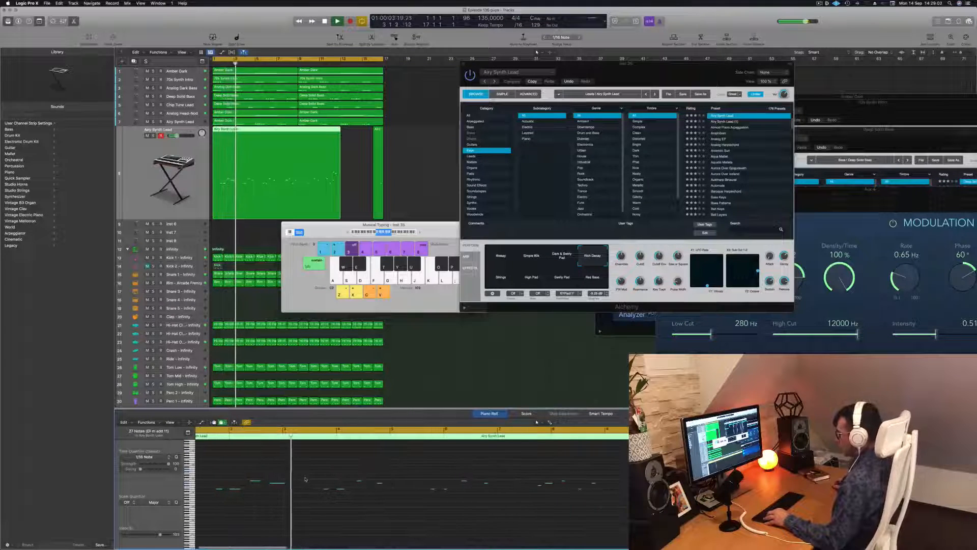
pyautogui.hscroll(-2, 306, 479)
pyautogui.hscroll(-3, 305, 479)
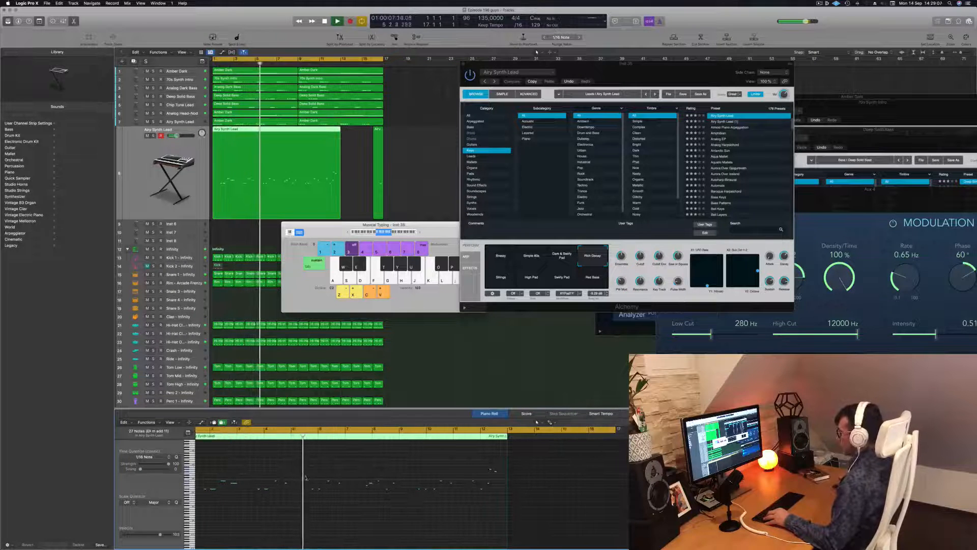
pyautogui.hscroll(2, 300, 474)
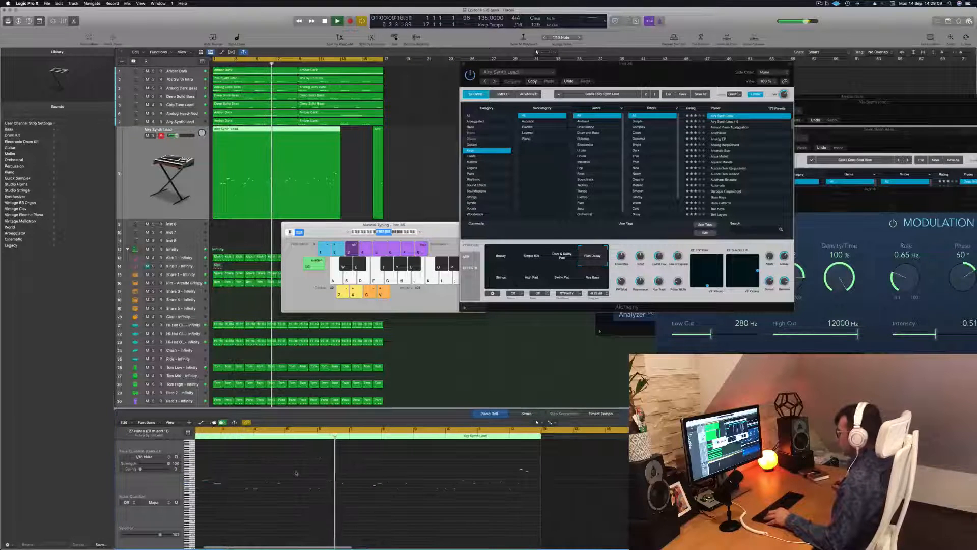
pyautogui.hscroll(-2, 296, 473)
pyautogui.hscroll(2, 293, 472)
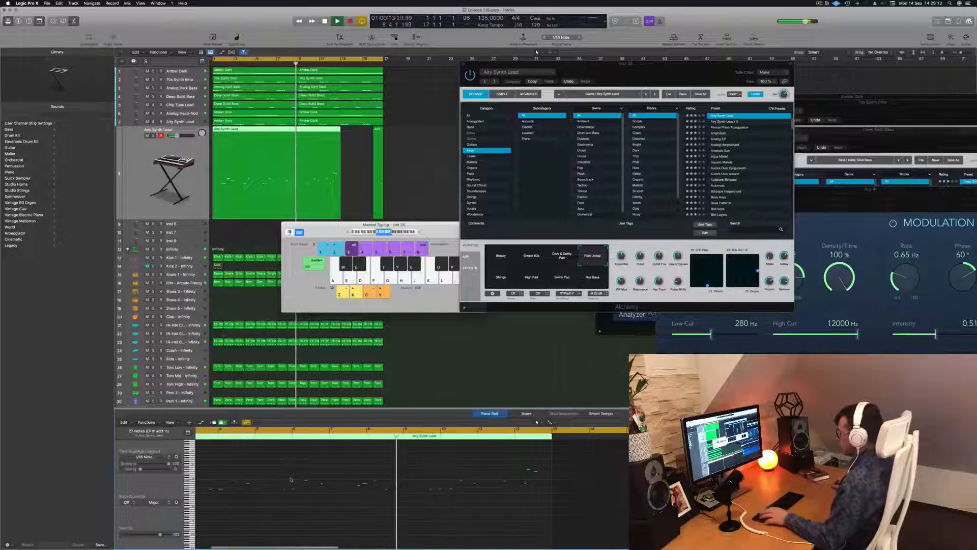
pyautogui.hscroll(2, 293, 480)
pyautogui.press('Return')
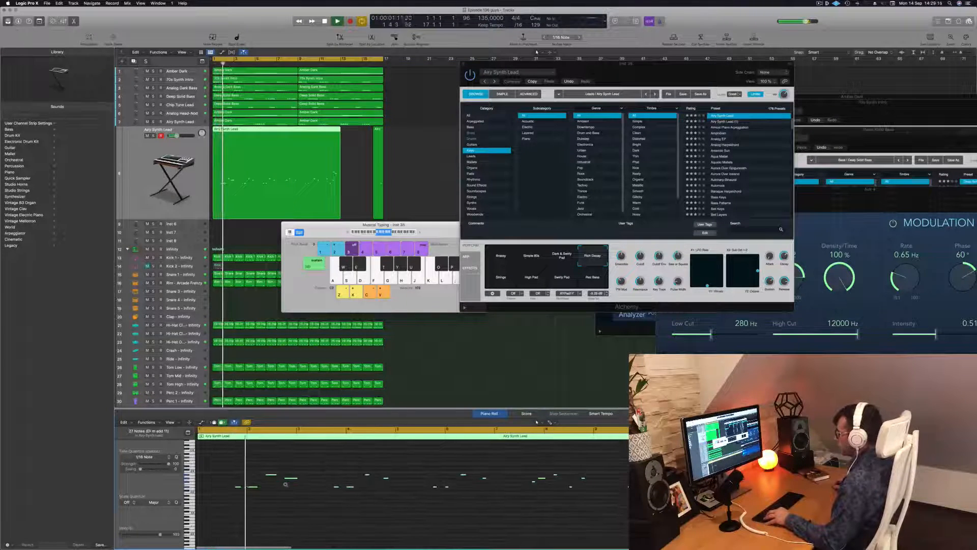
pyautogui.scroll(2, 296, 488)
pyautogui.hscroll(-1, 295, 489)
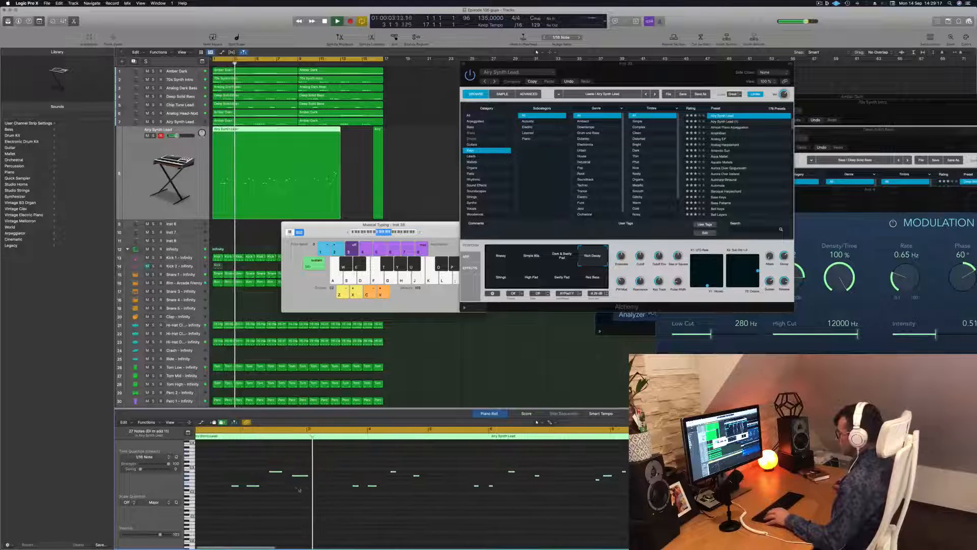
pyautogui.press('Return')
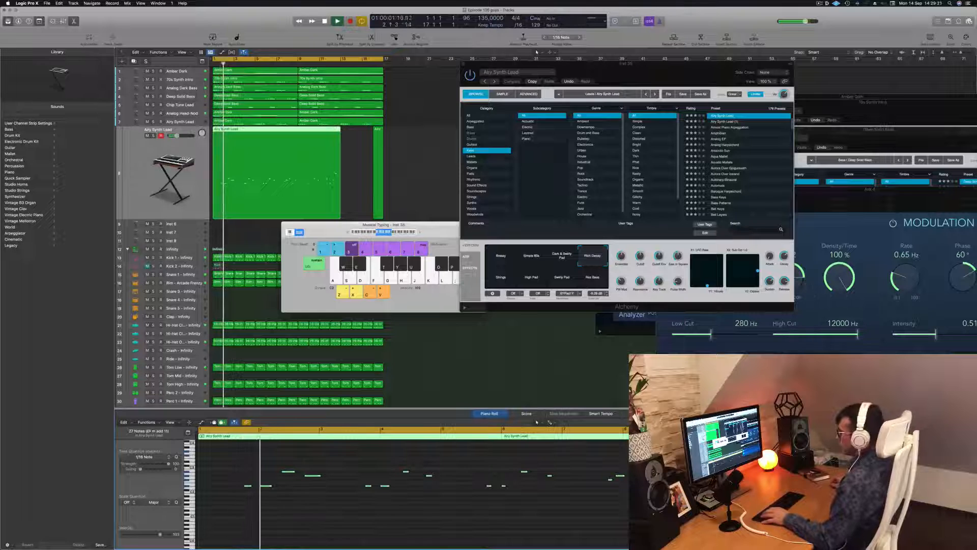
pyautogui.press('space')
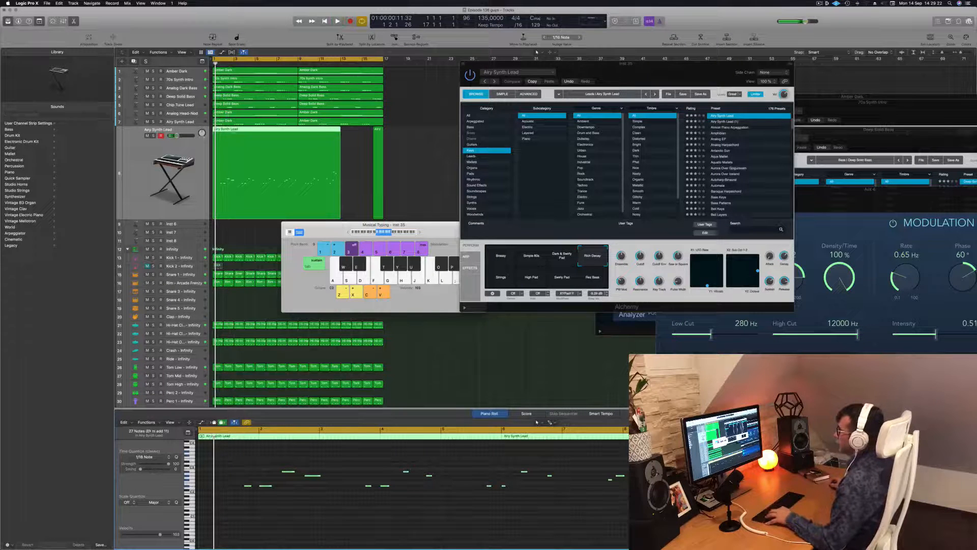
# Step: Split the recorded lead region at bar 3, delete everything after the first two bars and play the remainder
pyautogui.keyDown('super'); pyautogui.doubleClick(235, 132); pyautogui.keyUp('super')
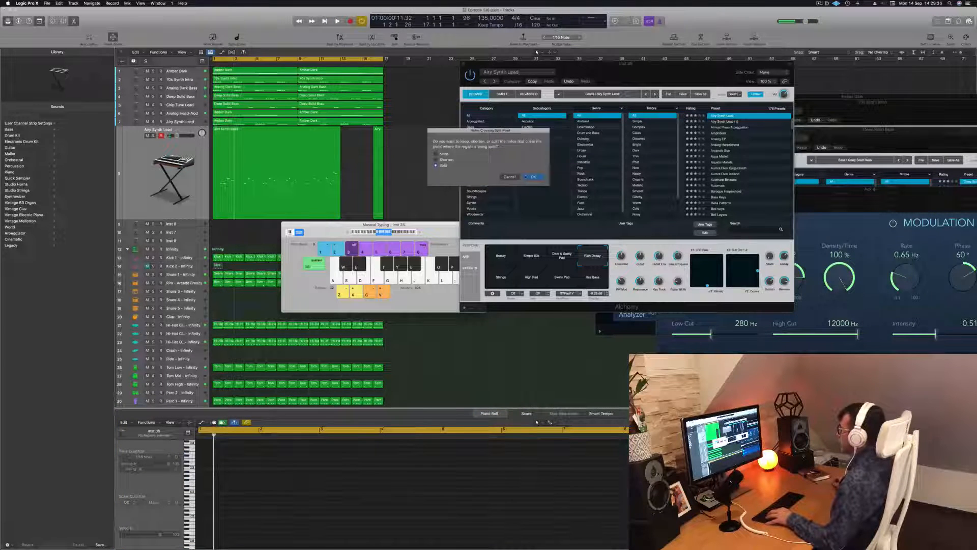
pyautogui.press('Return')
pyautogui.moveTo(418, 152); pyautogui.dragTo(269, 175)
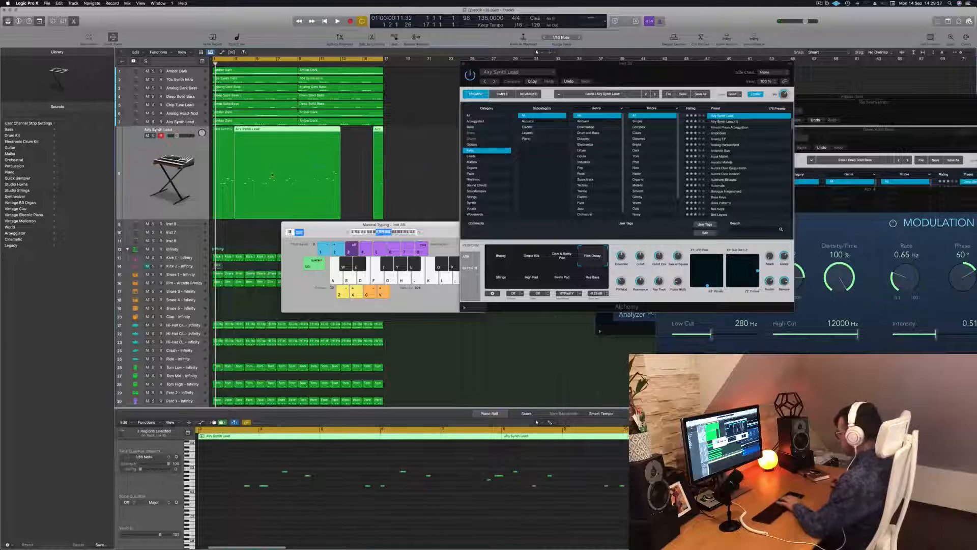
pyautogui.press('Delete')
pyautogui.press('space')
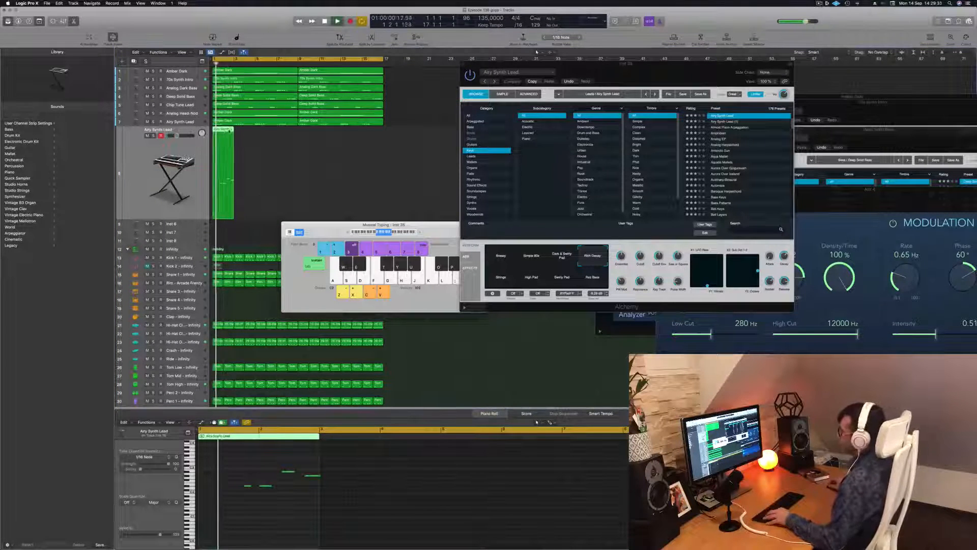
# Step: Transpose the two-bar lead phrase up an octave and repeat its region along the track up to bar 17
pyautogui.moveTo(233, 131); pyautogui.dragTo(244, 135)
pyautogui.moveTo(238, 459); pyautogui.dragTo(434, 518)
pyautogui.press('Return')
pyautogui.hotkey('alt', 'shift', 'Up')
pyautogui.press('space')
pyautogui.moveTo(310, 177); pyautogui.dragTo(304, 136)
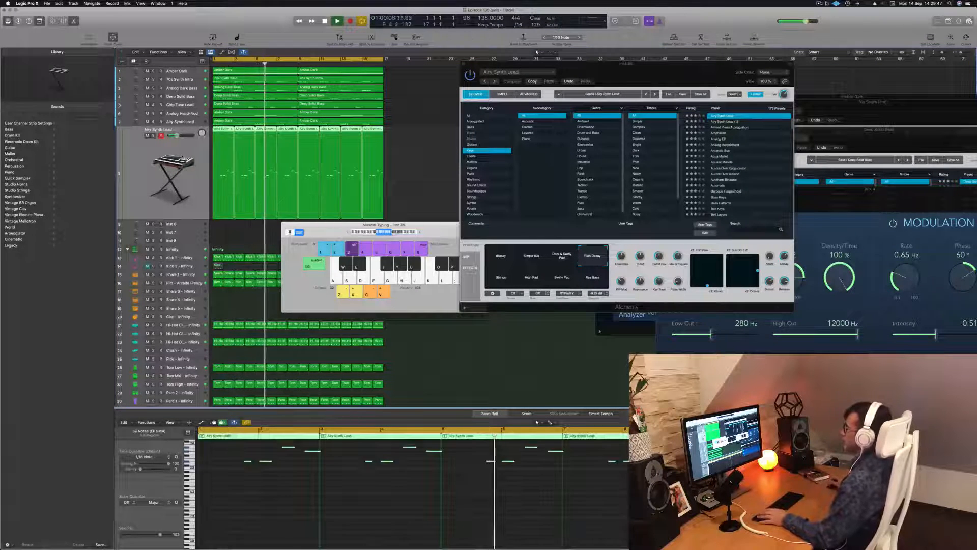
# Step: Show the lead track's Smart Controls and the inspector with its channel strip while the loop plays
pyautogui.press('Return')
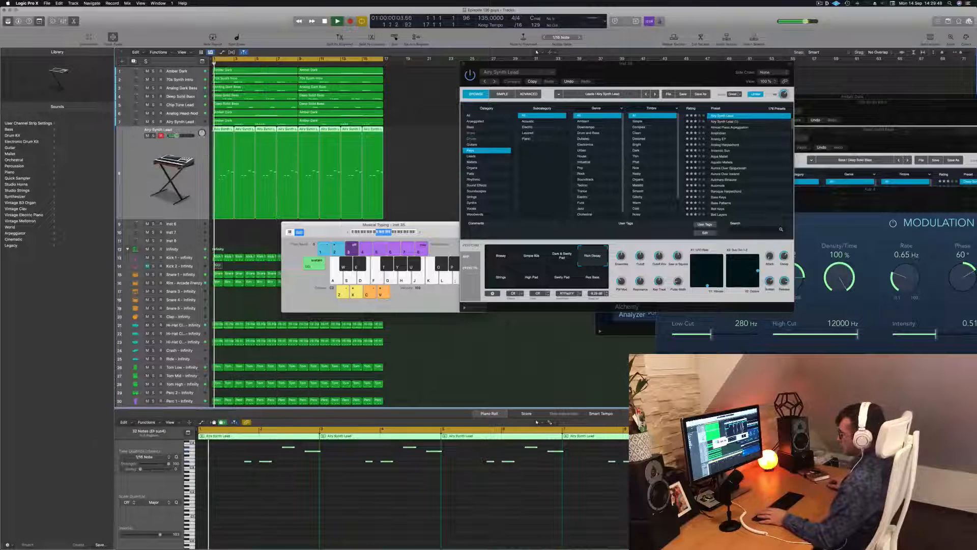
pyautogui.press('x')
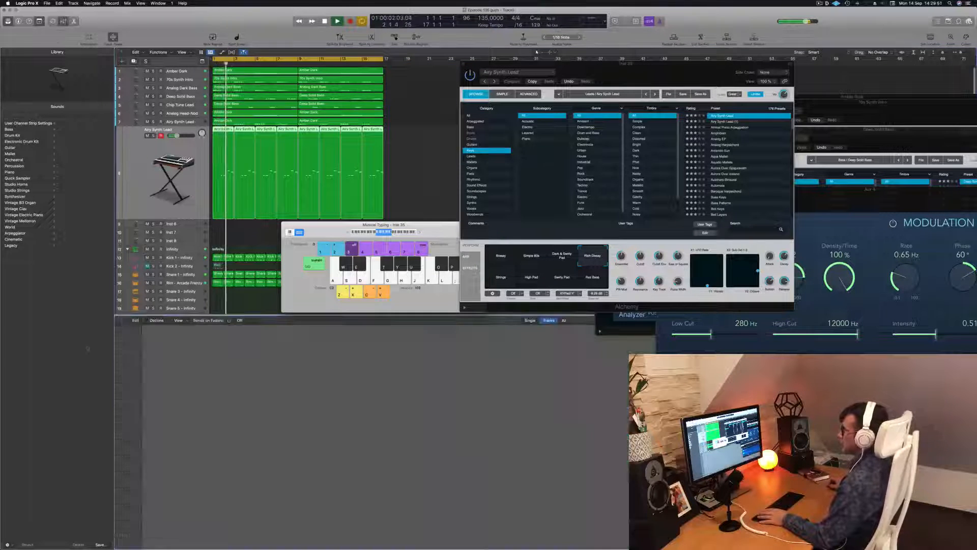
pyautogui.press('b')
pyautogui.press('space')
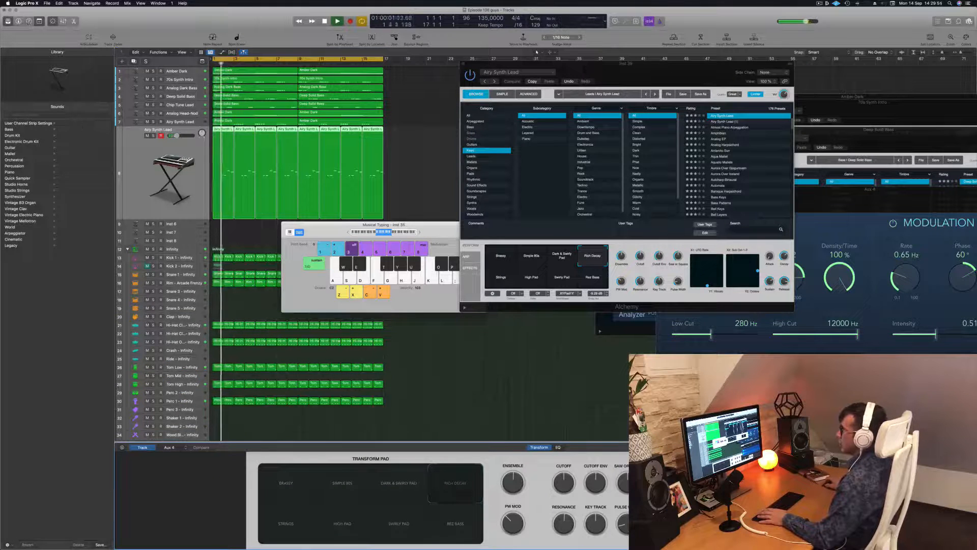
pyautogui.click(29, 21)
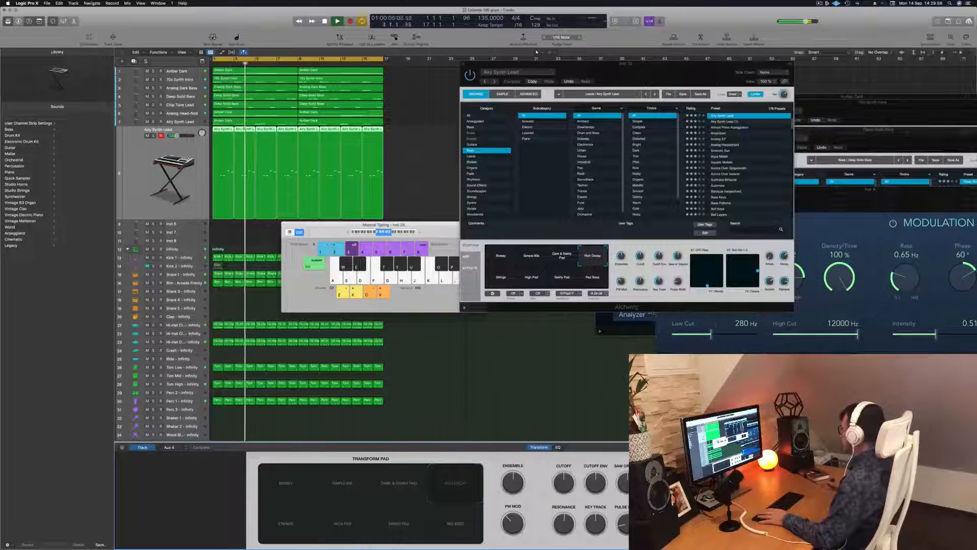
pyautogui.click(18, 21)
pyautogui.click(19, 21)
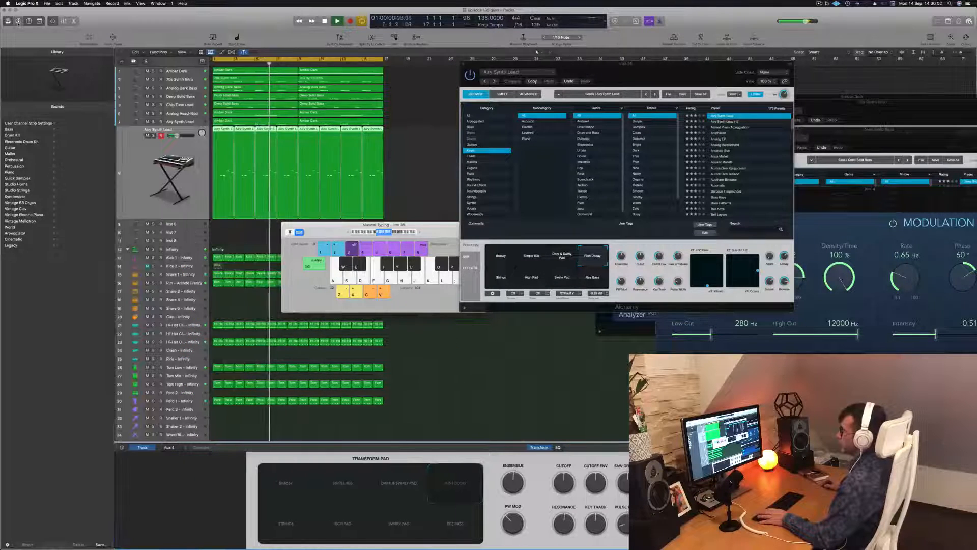
pyautogui.click(18, 22)
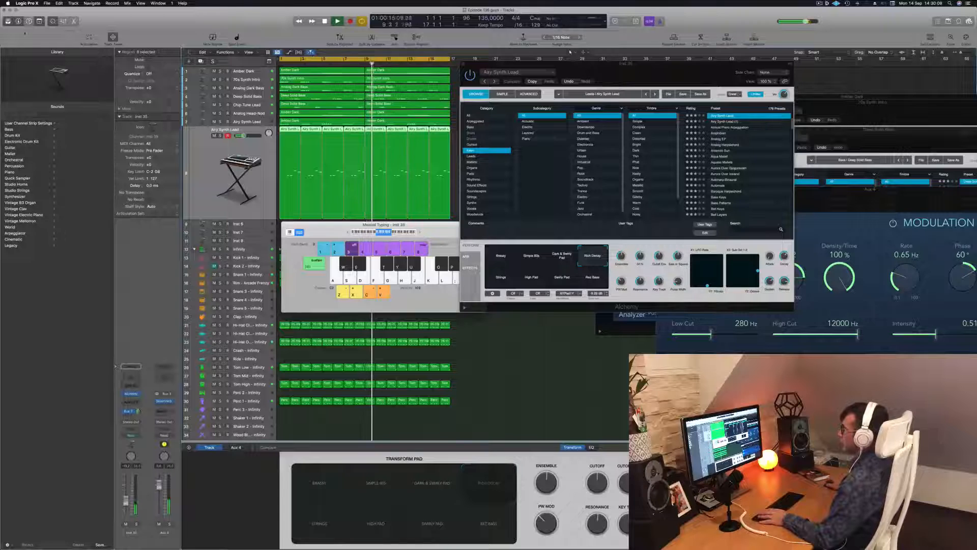
# Step: Restart playback, uncover the Alchemy window and audition its Res Bass, High Pad and Strings snapshots, among others
pyautogui.press('space')
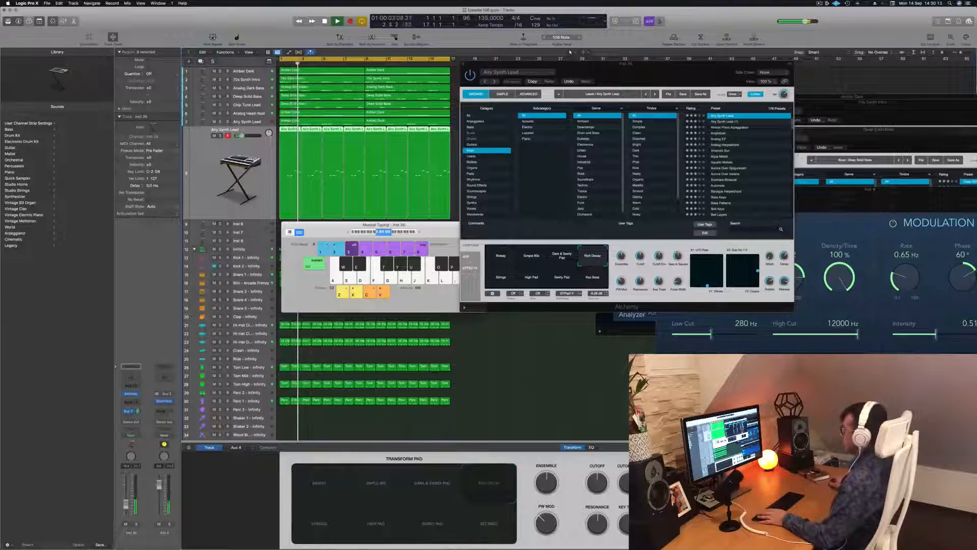
pyautogui.press('Return')
pyautogui.moveTo(638, 73); pyautogui.dragTo(609, 126)
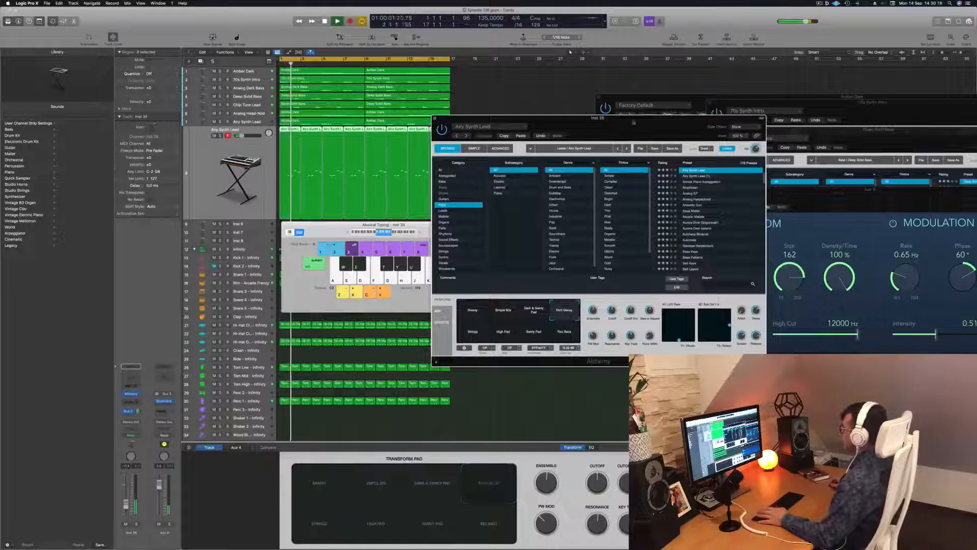
pyautogui.click(565, 331)
pyautogui.click(536, 333)
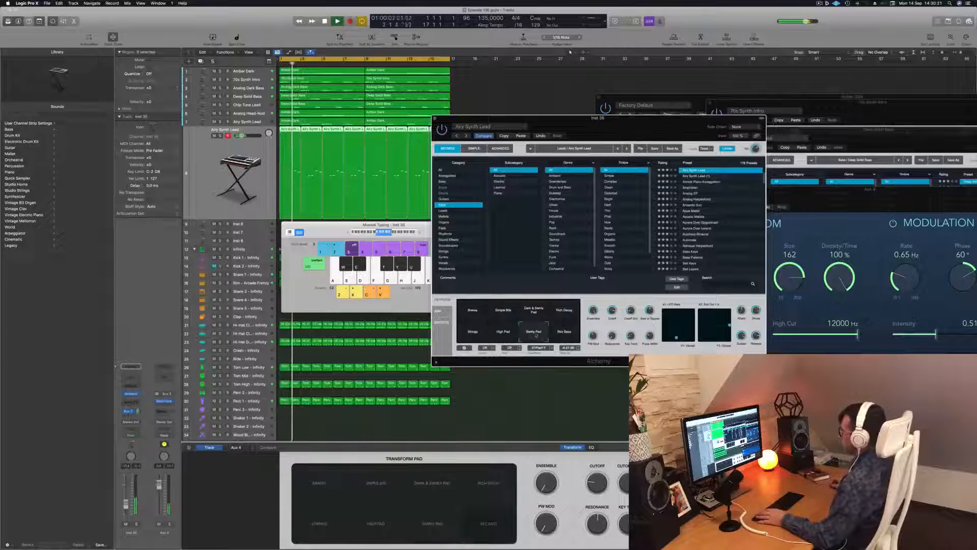
pyautogui.click(500, 336)
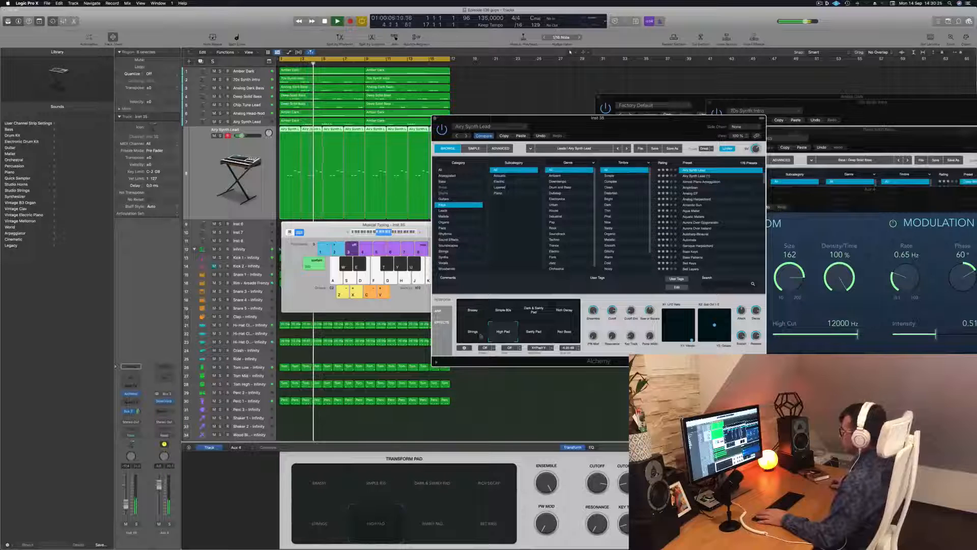
pyautogui.click(471, 336)
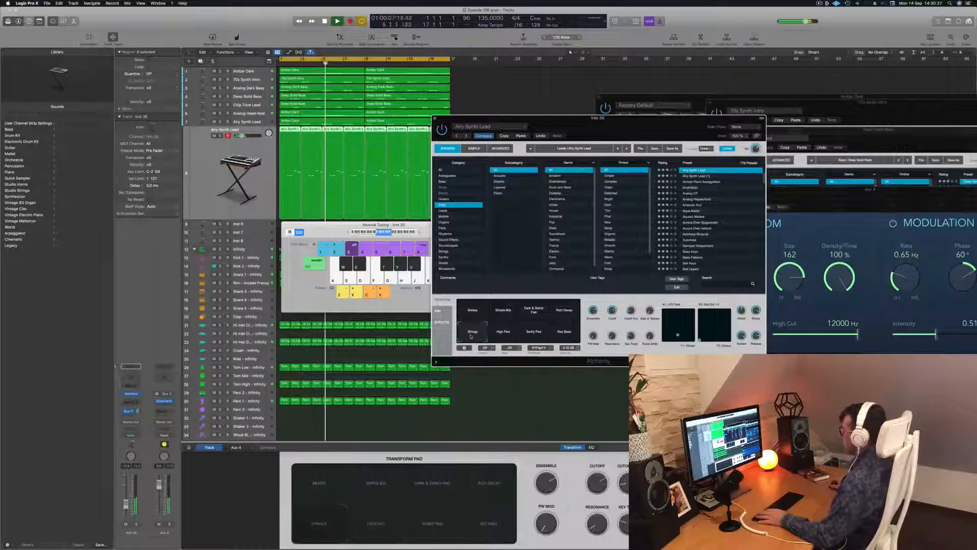
# Step: Move the Alchemy window clear of the lower area and load the Analog EP preset on the lead track
pyautogui.moveTo(610, 116); pyautogui.dragTo(613, 74)
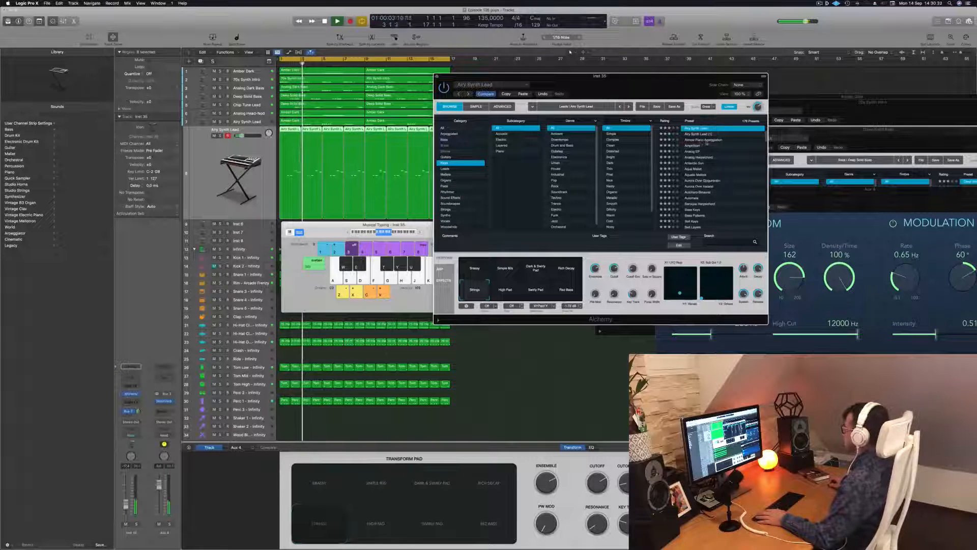
pyautogui.click(698, 146)
pyautogui.click(687, 153)
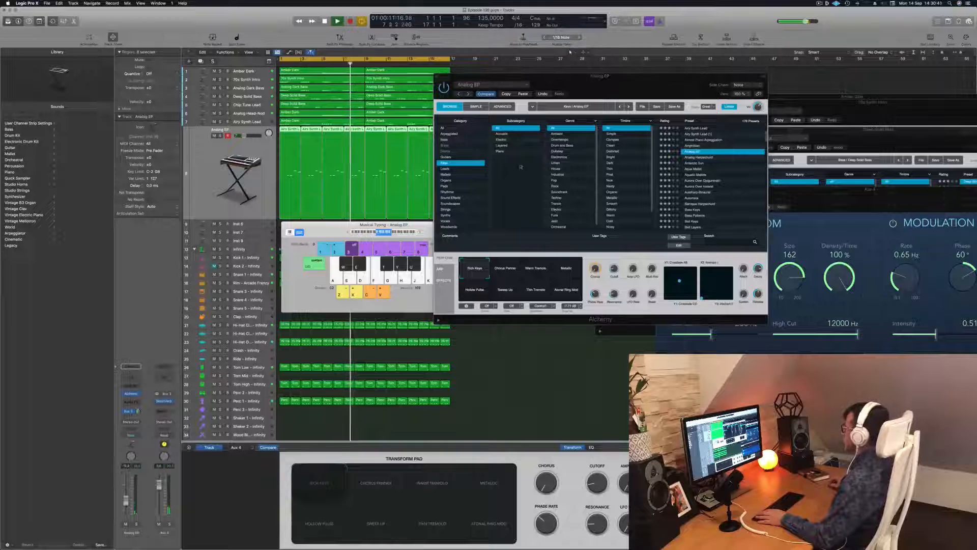
# Step: Load the Antarctic Sun preset on the lead track and audition its snapshots from Noises through Vocal Glide while the loop plays
pyautogui.click(693, 163)
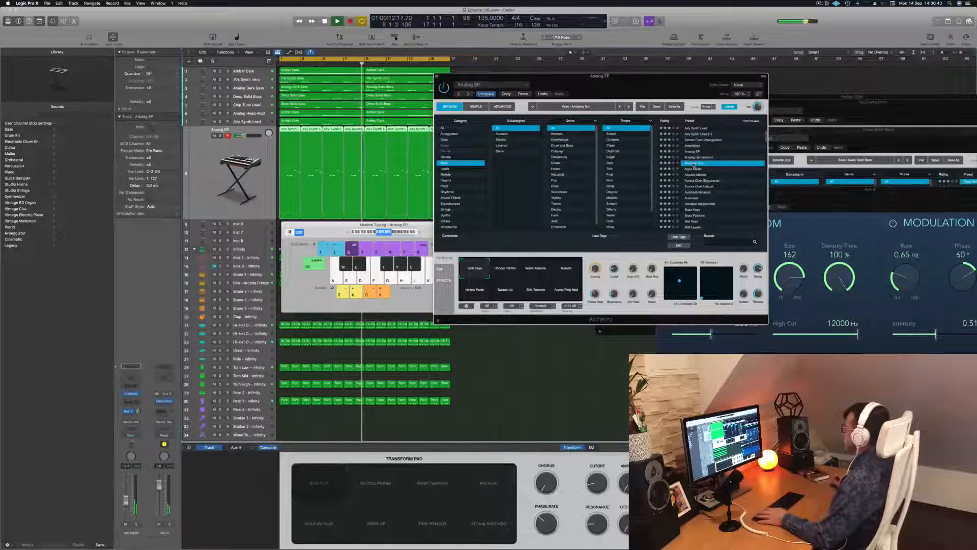
pyautogui.press('Return')
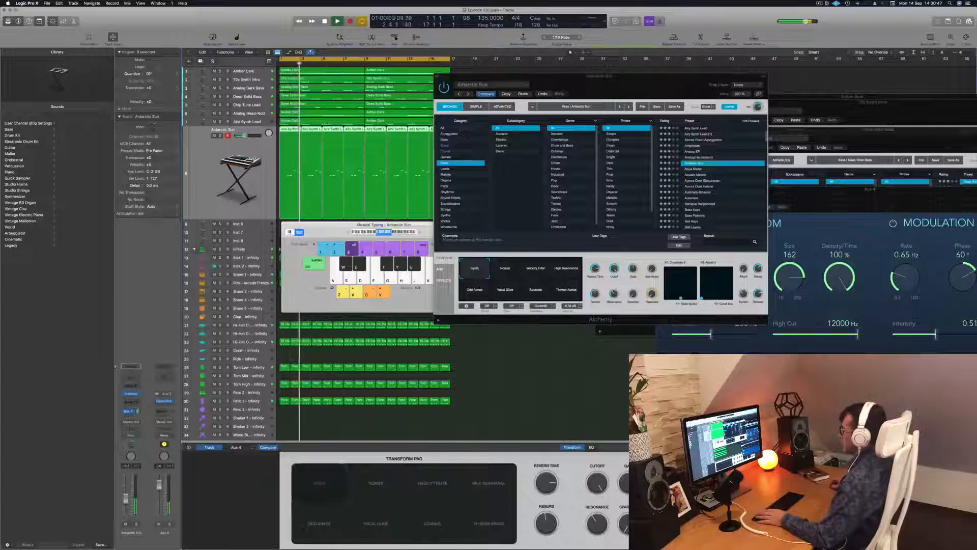
pyautogui.click(505, 269)
pyautogui.click(535, 271)
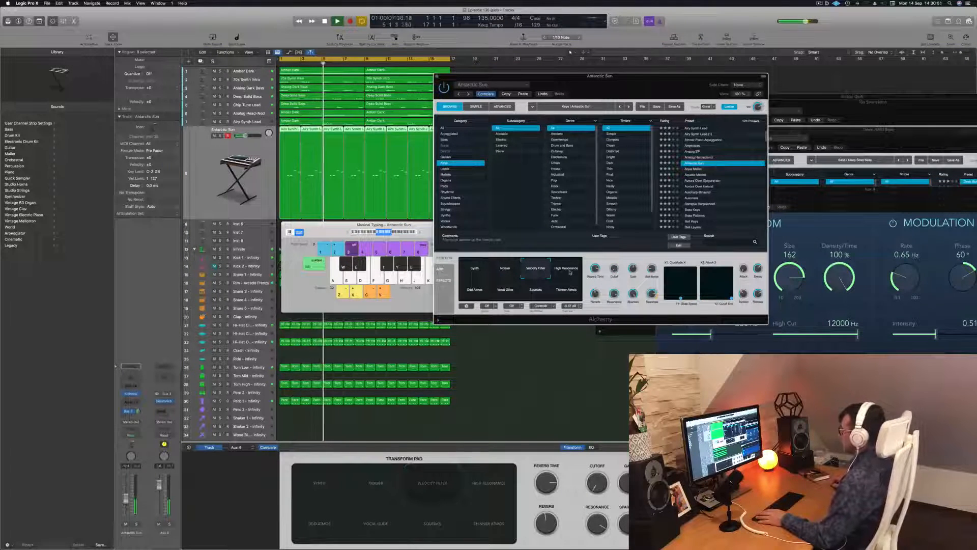
pyautogui.click(571, 274)
pyautogui.click(474, 289)
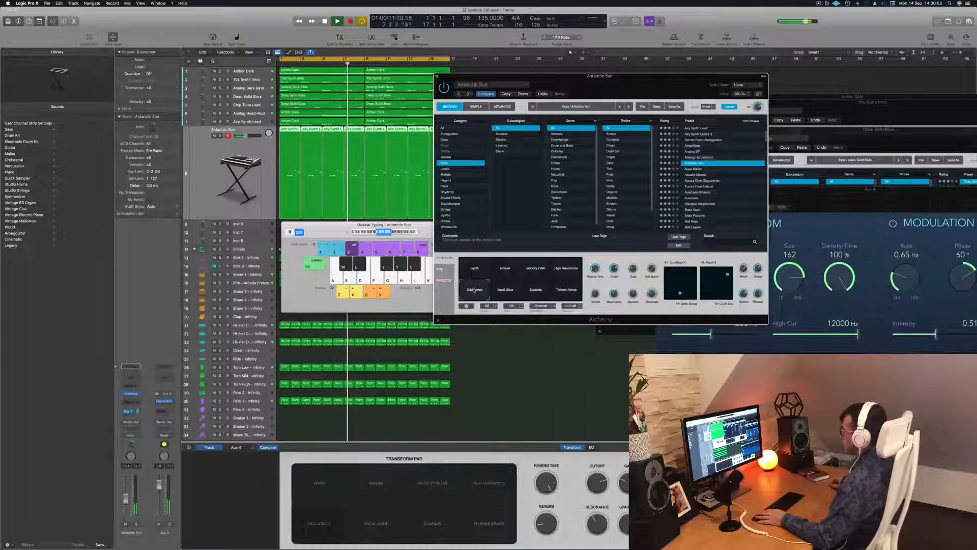
pyautogui.click(505, 292)
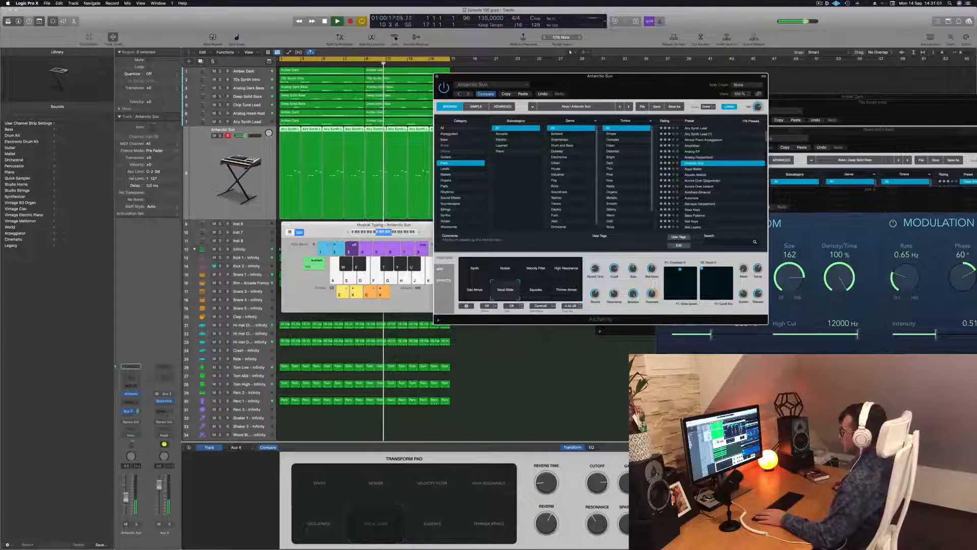
# Step: Raise the lead track's volume slightly, try the Squeaks and Thinner Atmos snapshots, and settle on Vocal Glide
pyautogui.moveTo(126, 500); pyautogui.dragTo(127, 496)
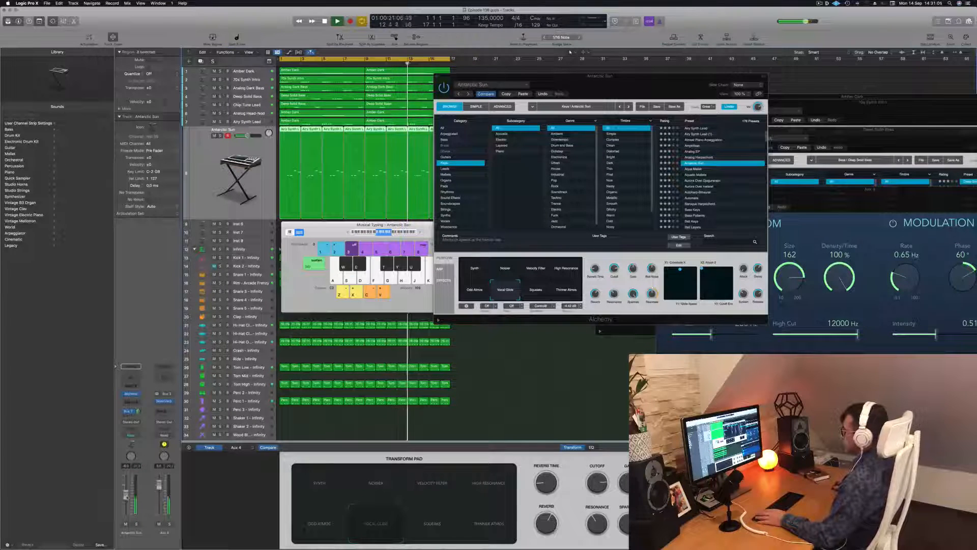
pyautogui.click(536, 284)
pyautogui.click(566, 289)
pyautogui.click(505, 293)
# Step: Duplicate the Antarctic Sun track, move the Alchemy window aside and copy the lead regions down onto the new track
pyautogui.click(203, 62)
pyautogui.moveTo(547, 76); pyautogui.dragTo(840, 108)
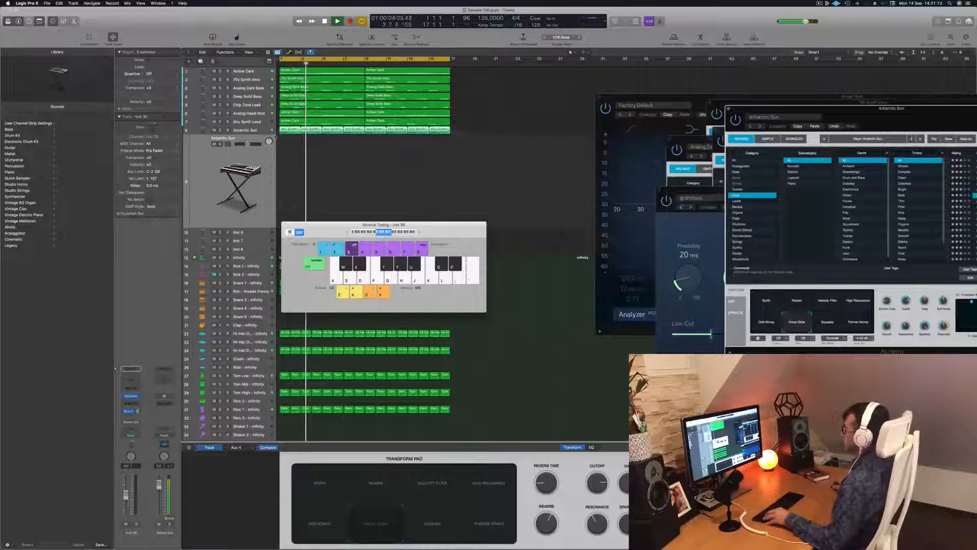
pyautogui.moveTo(291, 130); pyautogui.dragTo(292, 145)
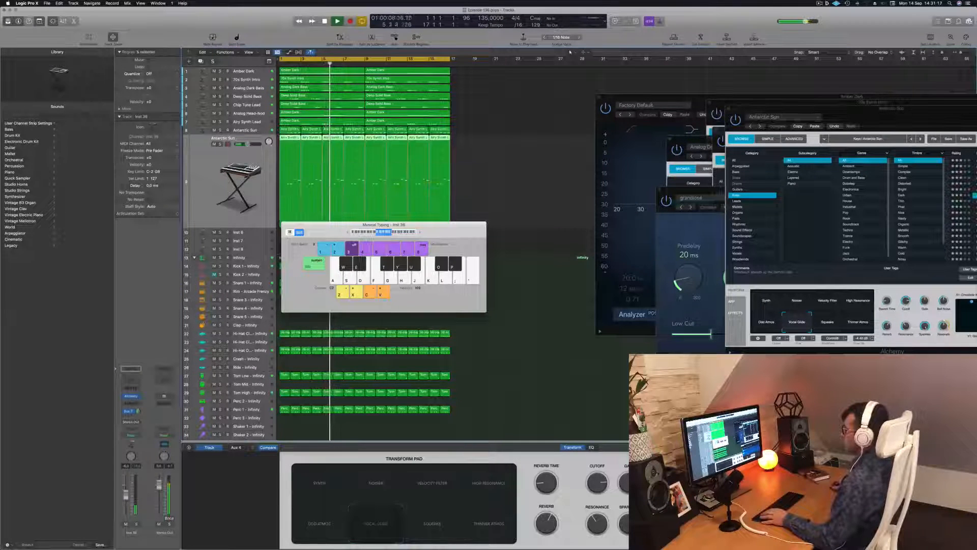
# Step: Show the copied regions in the Piano Roll, transpose all their notes down an octave and replay the loop
pyautogui.press('p')
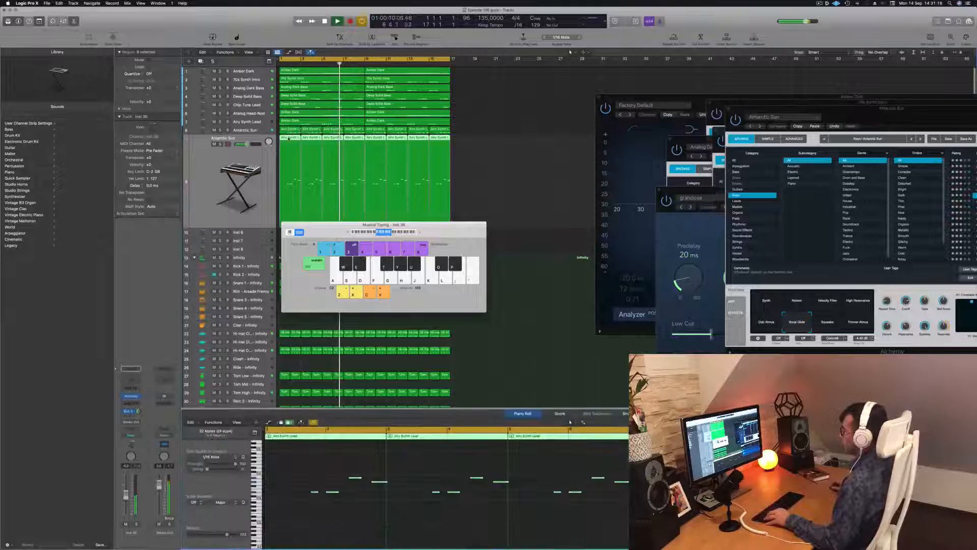
pyautogui.press('super+a')
pyautogui.hotkey('alt', 'shift', 'Down')
pyautogui.press('Return')
pyautogui.click(479, 157)
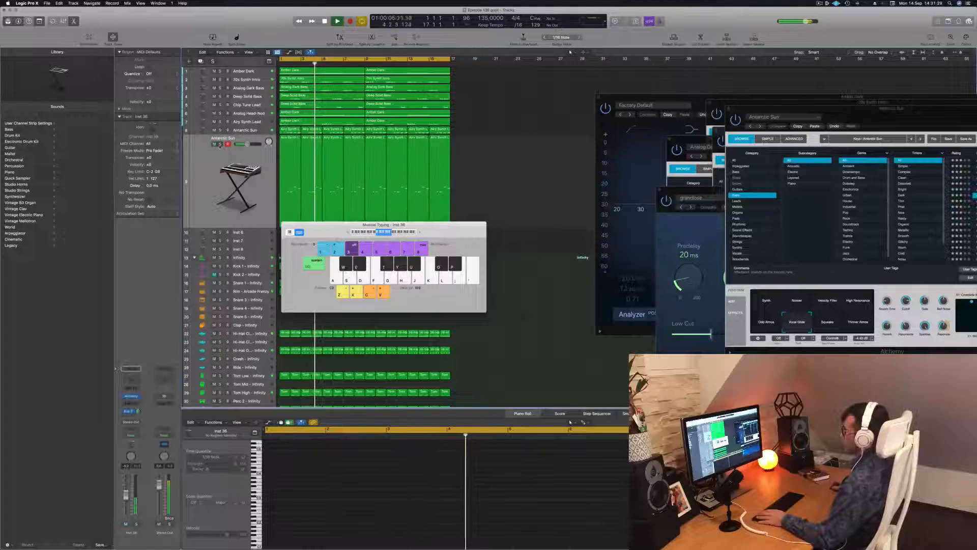
# Step: Select all notes in the copied regions, transpose them up two octaves and restart playback
pyautogui.click(286, 173)
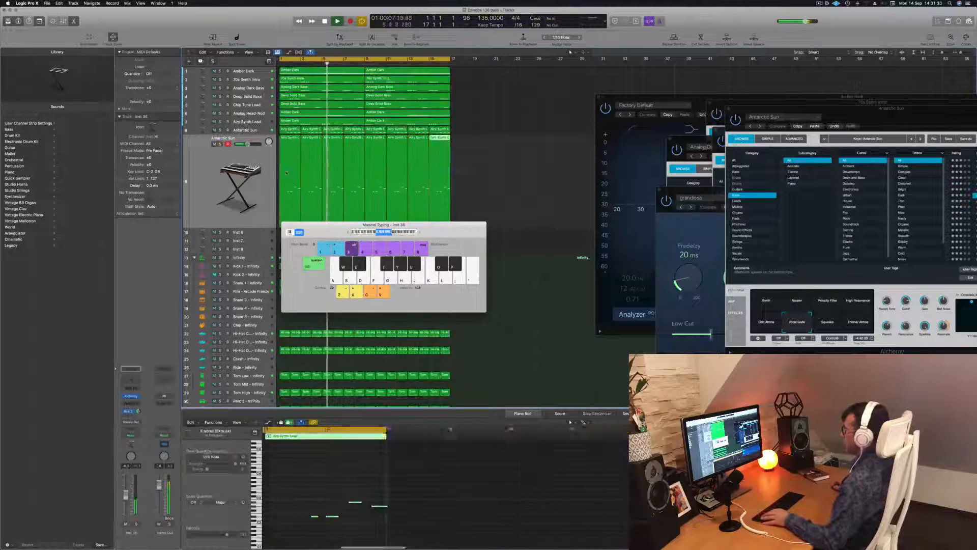
pyautogui.click(399, 503)
pyautogui.press('super+a')
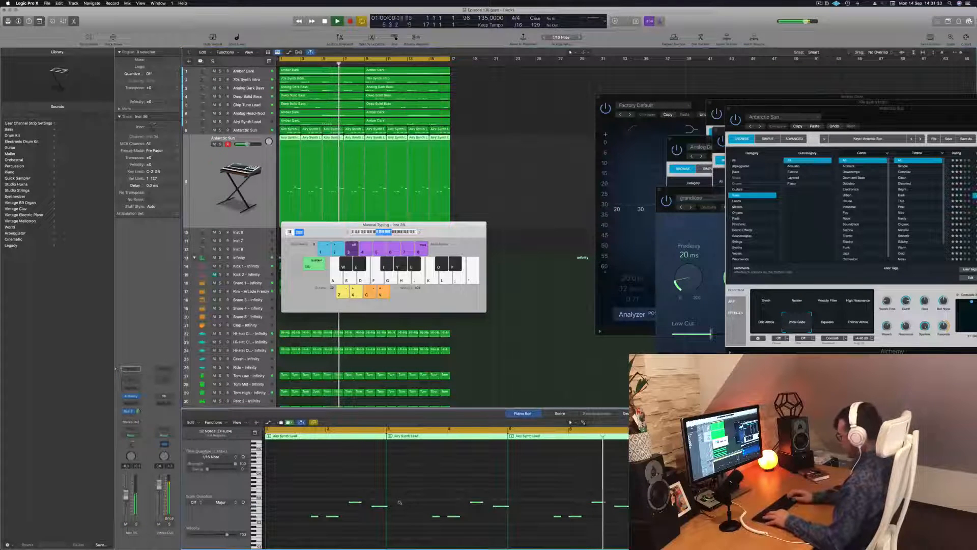
pyautogui.press('Return')
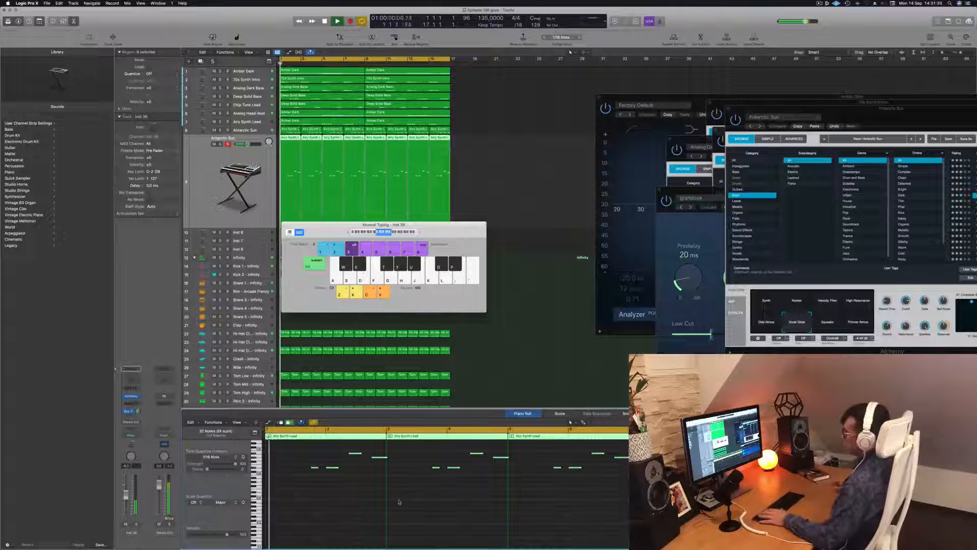
# Step: Mute the duplicated Antarctic Sun track and shrink the track heights so the whole arrangement fits
pyautogui.moveTo(322, 229); pyautogui.dragTo(616, 224)
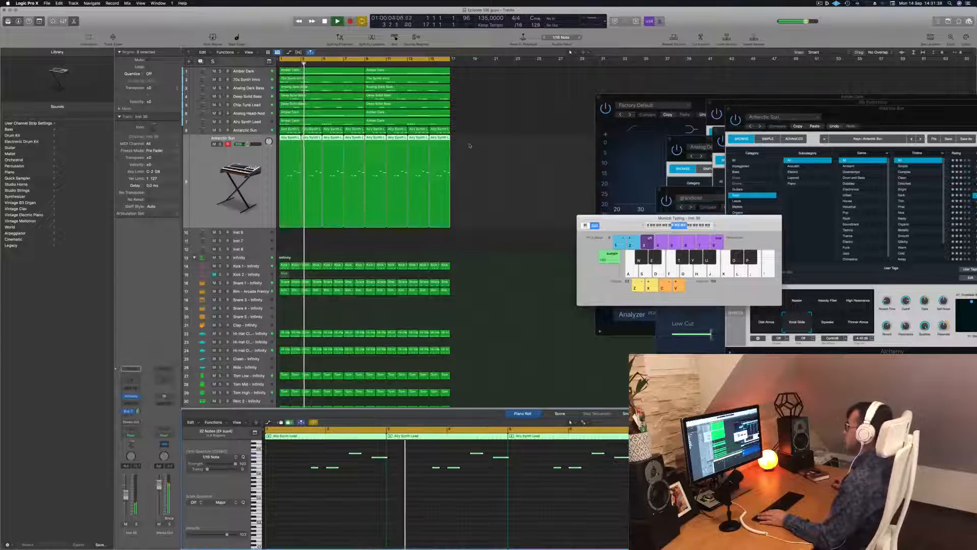
pyautogui.hotkey('ctrl', 'm')
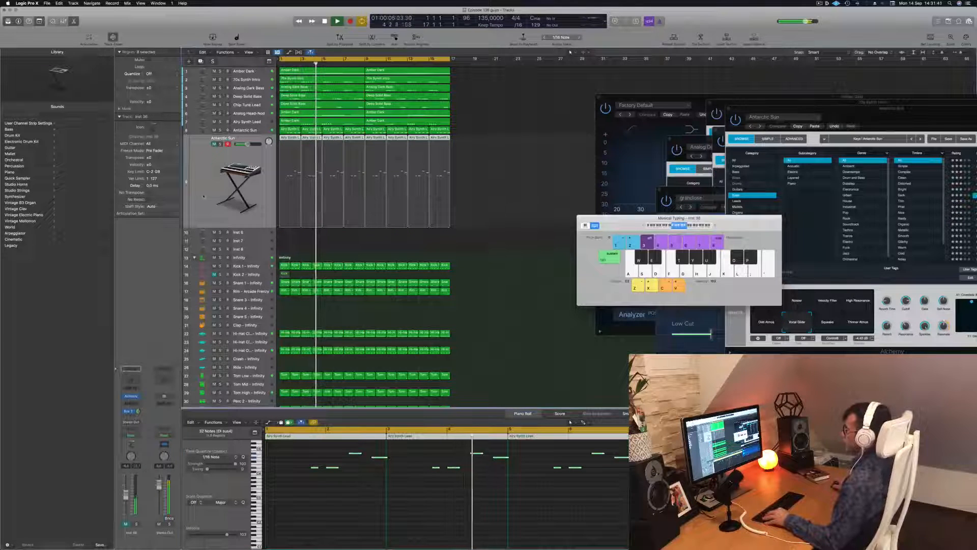
pyautogui.press('super+Up')
pyautogui.press('super+Up')
pyautogui.press('super+Up')
pyautogui.press('super+Up')
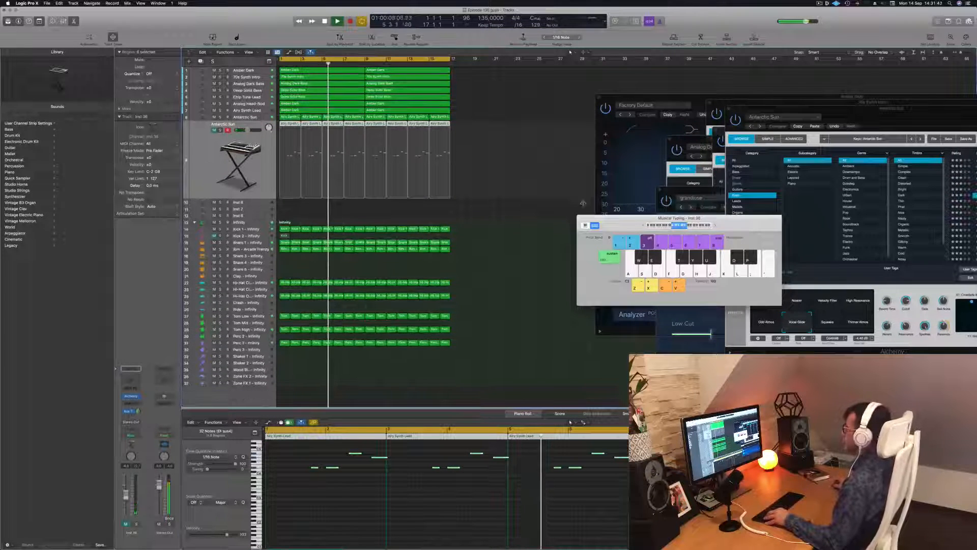
# Step: Close the EQ window with the Factory Default setting and move the Alchemy and Musical Typing windows clear of the arrangement
pyautogui.moveTo(661, 218); pyautogui.dragTo(826, 225)
pyautogui.click(588, 199)
pyautogui.moveTo(629, 101); pyautogui.dragTo(565, 99)
pyautogui.click(534, 96)
pyautogui.moveTo(794, 108); pyautogui.dragTo(686, 263)
pyautogui.click(803, 220)
pyautogui.moveTo(803, 220); pyautogui.dragTo(803, 177)
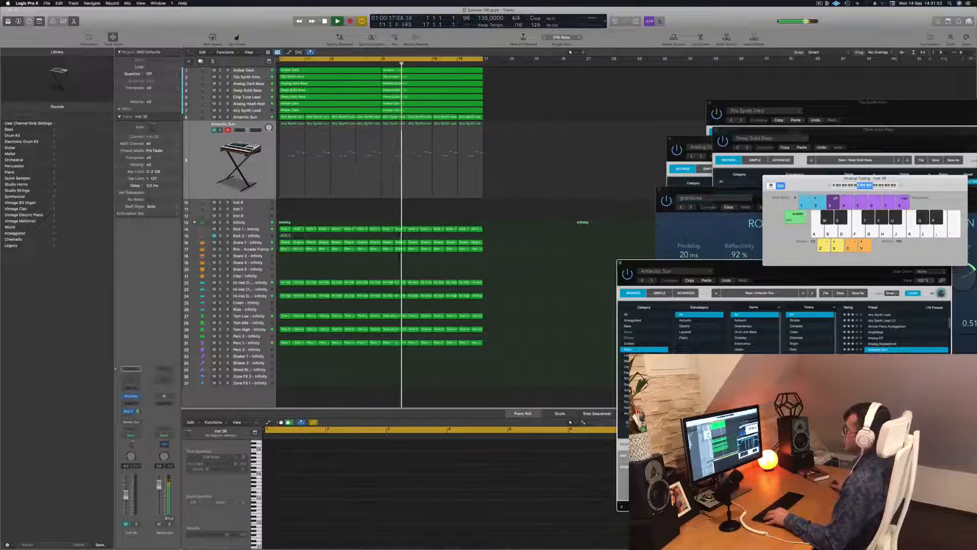
# Step: Name all regions in the project after their tracks and reselect the duplicated Antarctic Sun track
pyautogui.hscroll(-1, 213, 142)
pyautogui.scroll(-2, 214, 142)
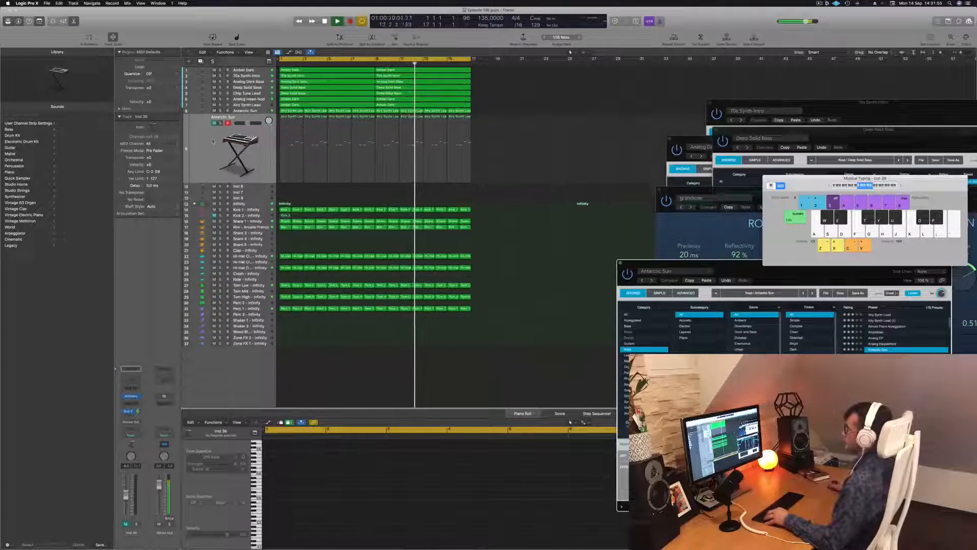
pyautogui.click(213, 141)
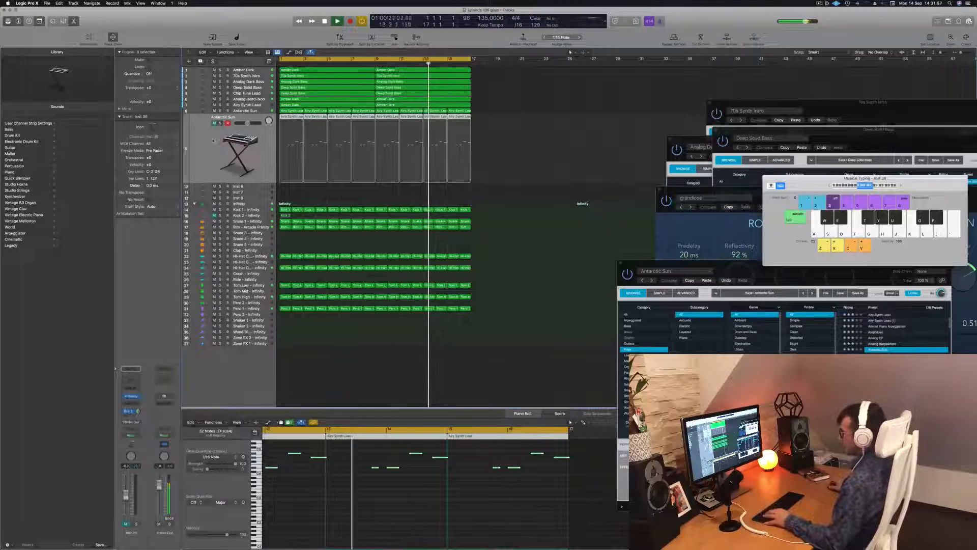
pyautogui.press('super+a')
pyautogui.rightClick(370, 88)
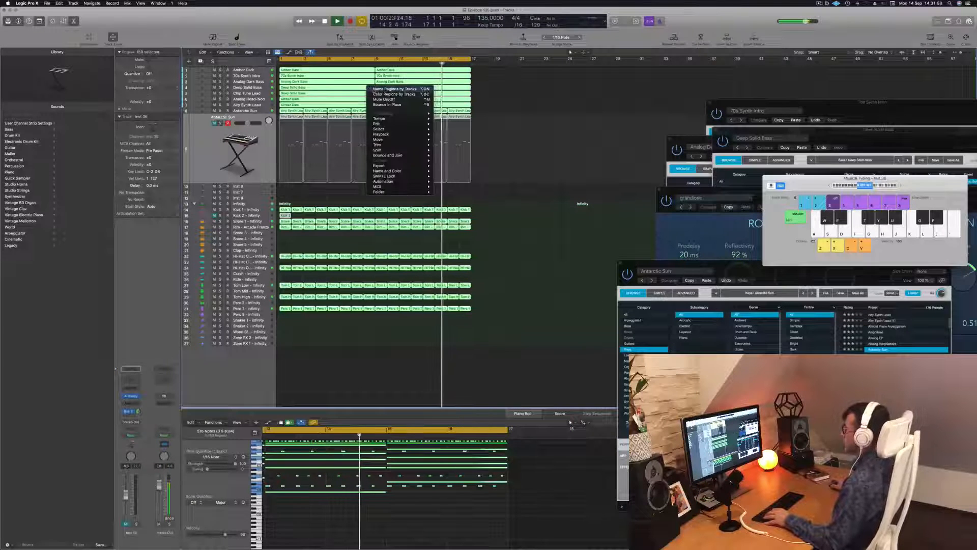
pyautogui.click(392, 89)
pyautogui.click(213, 151)
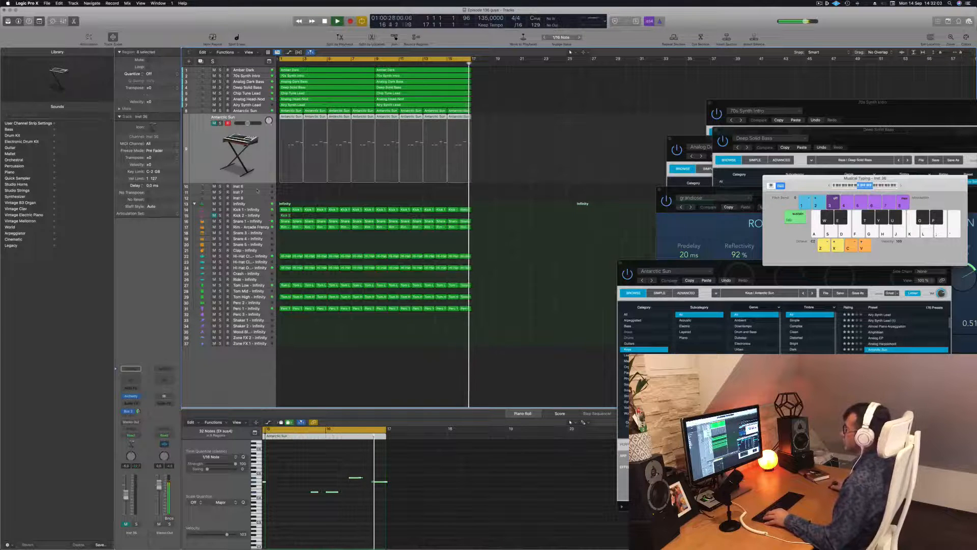
# Step: Compare the two Antarctic Sun tracks, select the Airy Synth Lead track and raise its volume slightly while replaying the loop
pyautogui.press('Up')
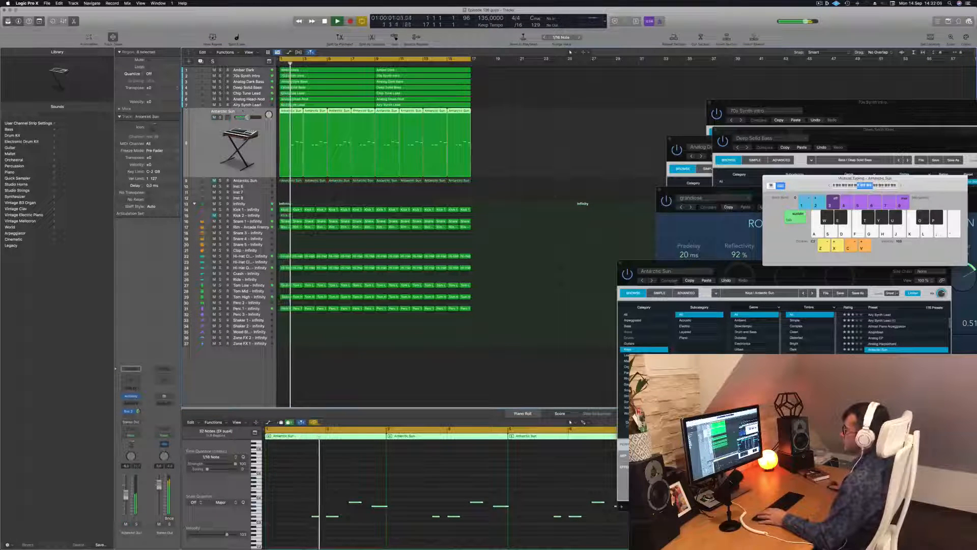
pyautogui.press('Down')
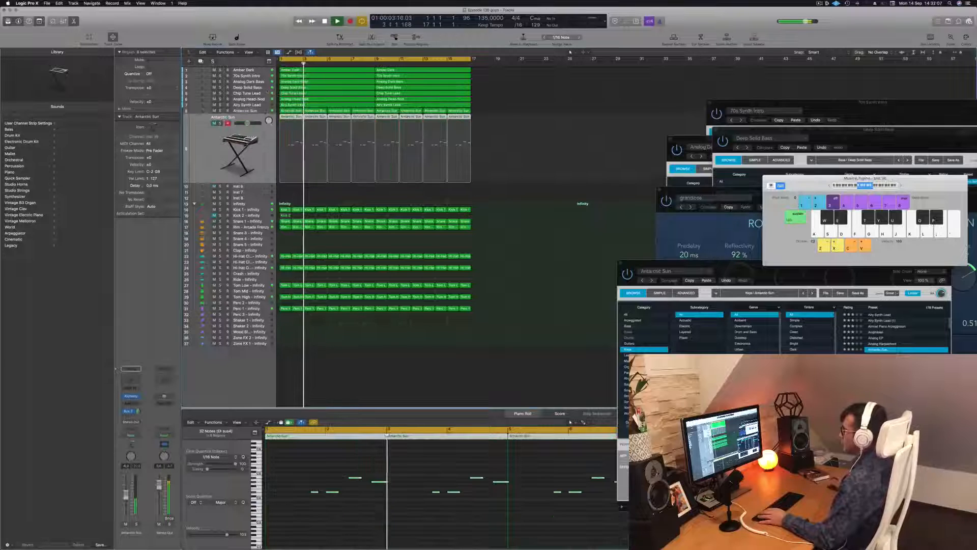
pyautogui.click(259, 105)
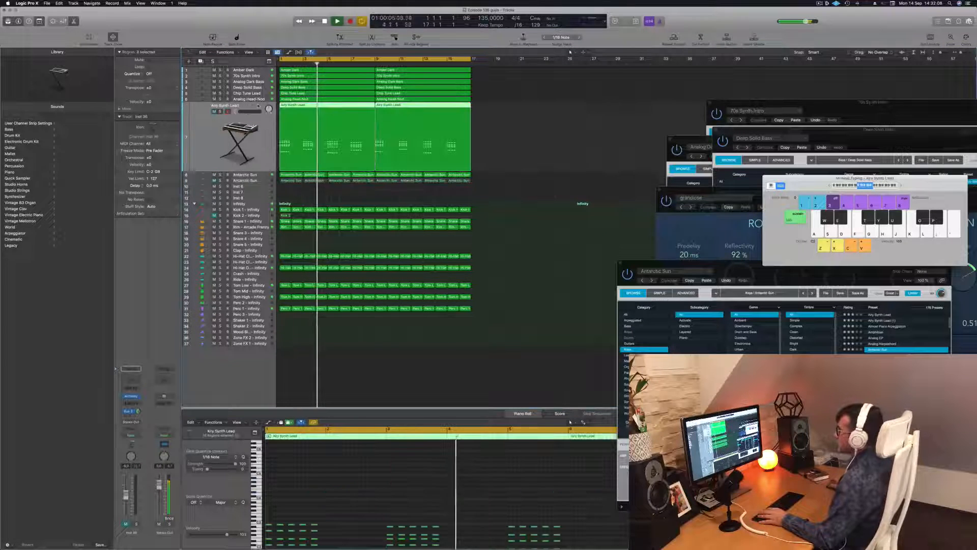
pyautogui.press('space')
pyautogui.press('space')
pyautogui.press('space')
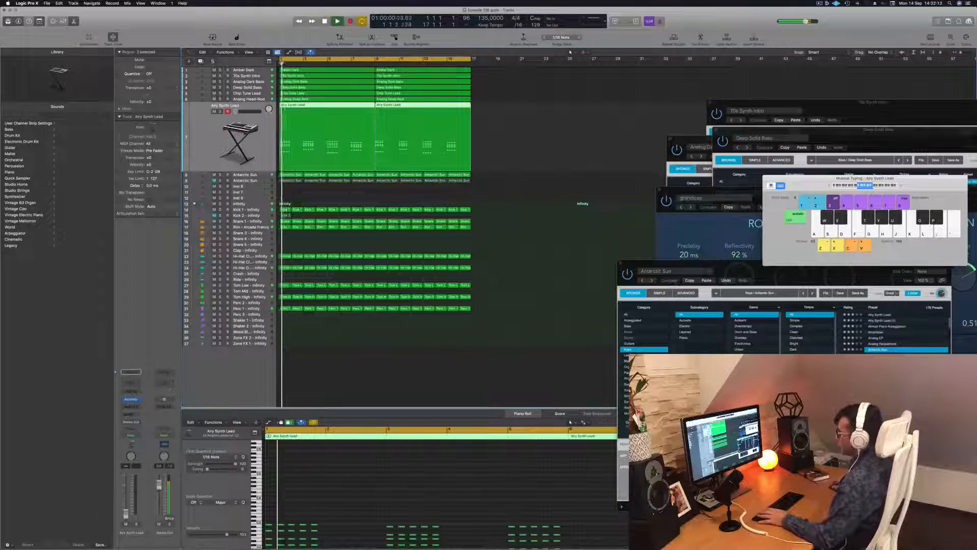
pyautogui.press('space')
pyautogui.press('space')
pyautogui.press('space')
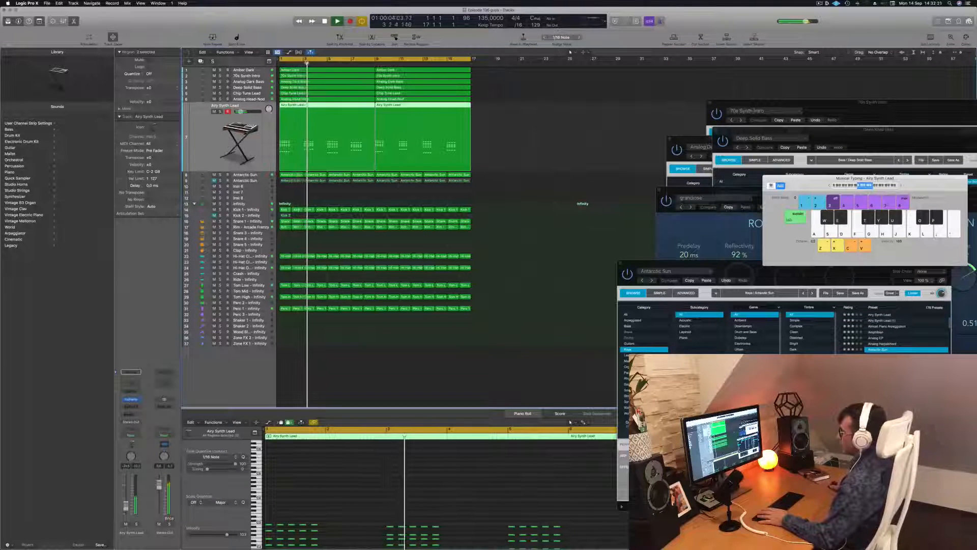
# Step: Show the Airy Synth Lead's Alchemy instrument, add a send to Bus 3 on its channel and restart playback
pyautogui.click(131, 400)
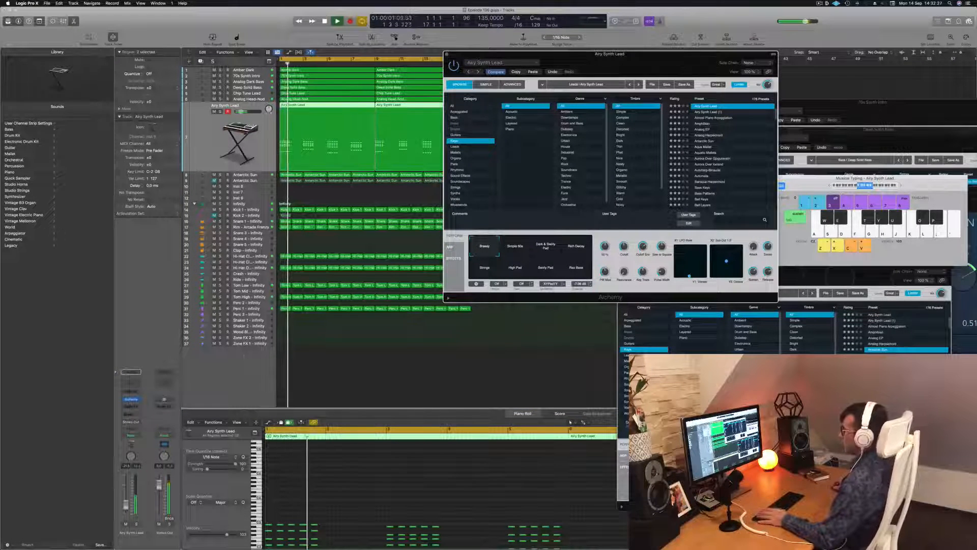
pyautogui.click(131, 414)
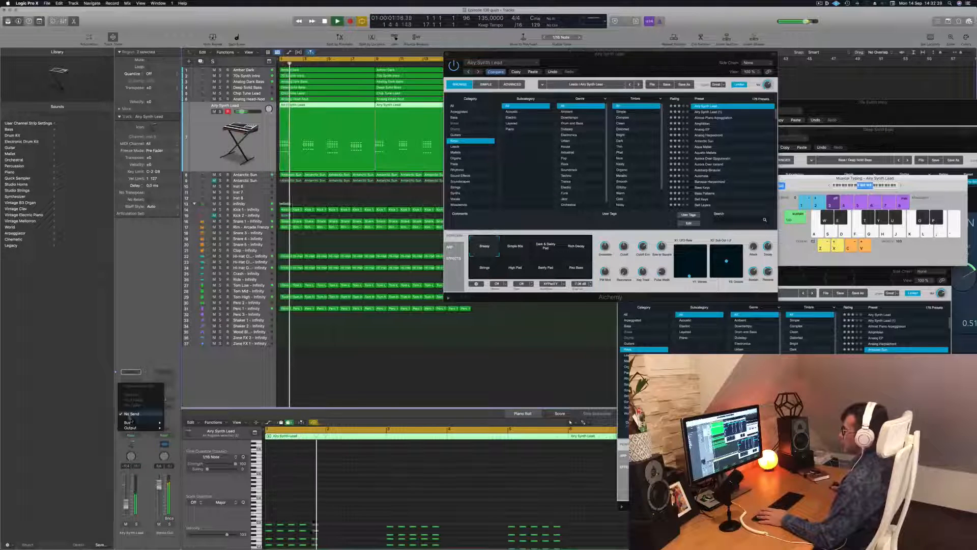
pyautogui.moveTo(133, 423)
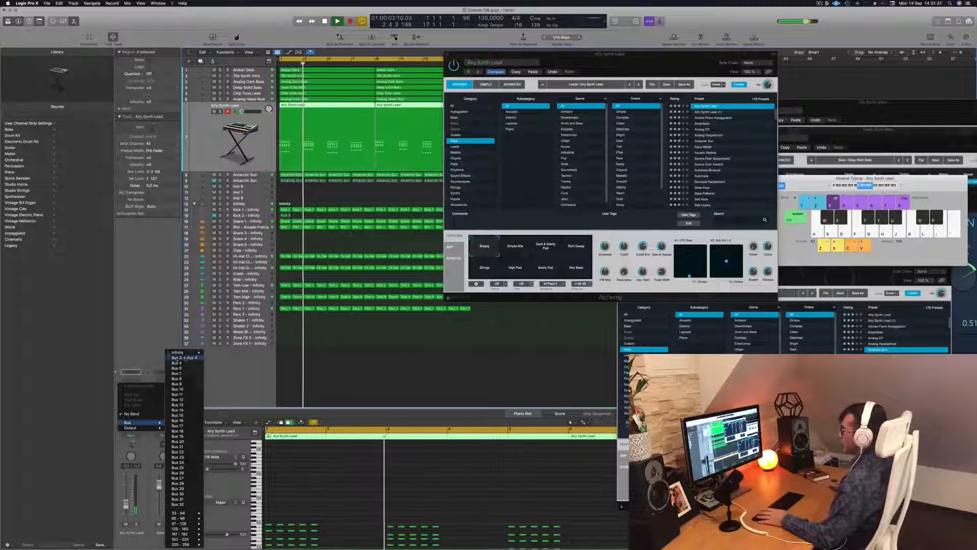
pyautogui.click(183, 358)
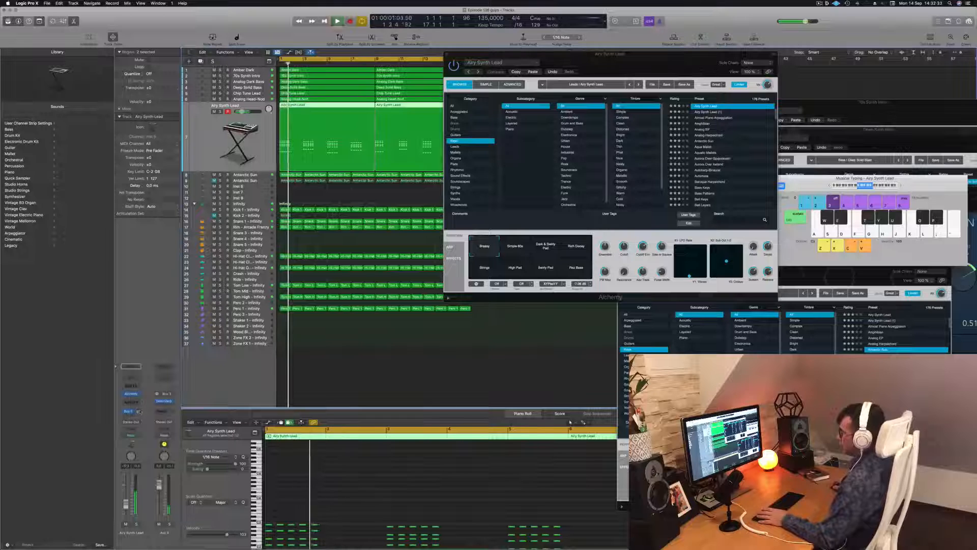
pyautogui.press('Return')
pyautogui.press('space')
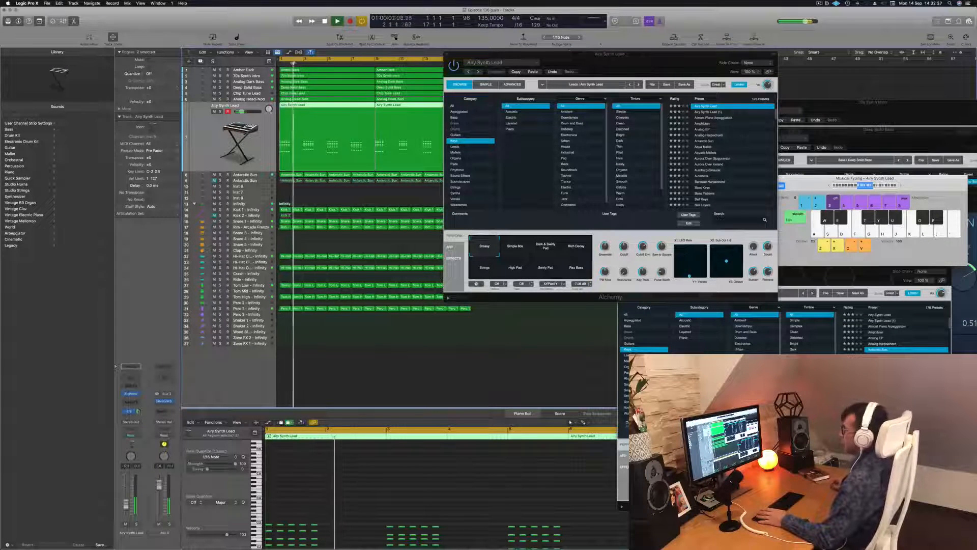
# Step: Close the Airy Synth Lead's Alchemy window, select the original Antarctic Sun track and deselect its regions
pyautogui.moveTo(567, 62); pyautogui.dragTo(469, 79)
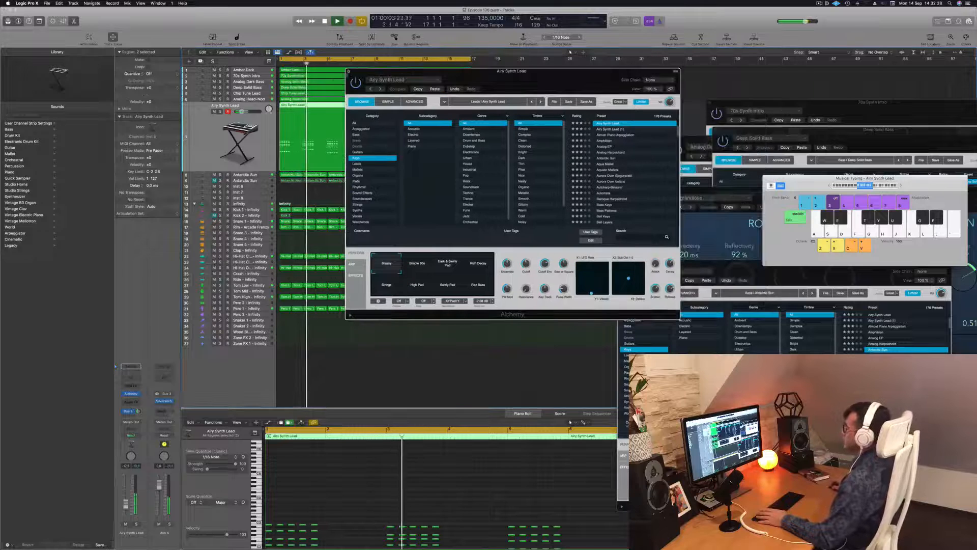
pyautogui.click(349, 72)
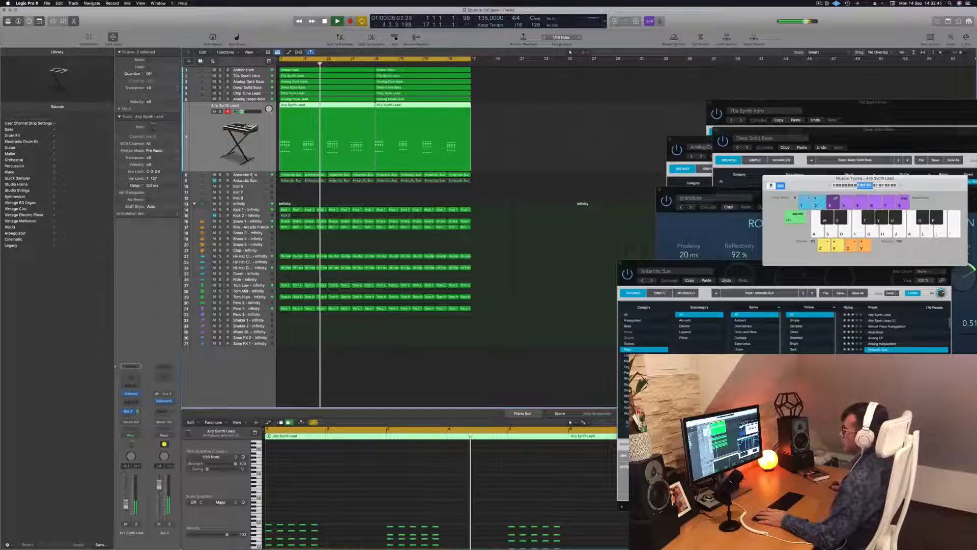
pyautogui.press('Down')
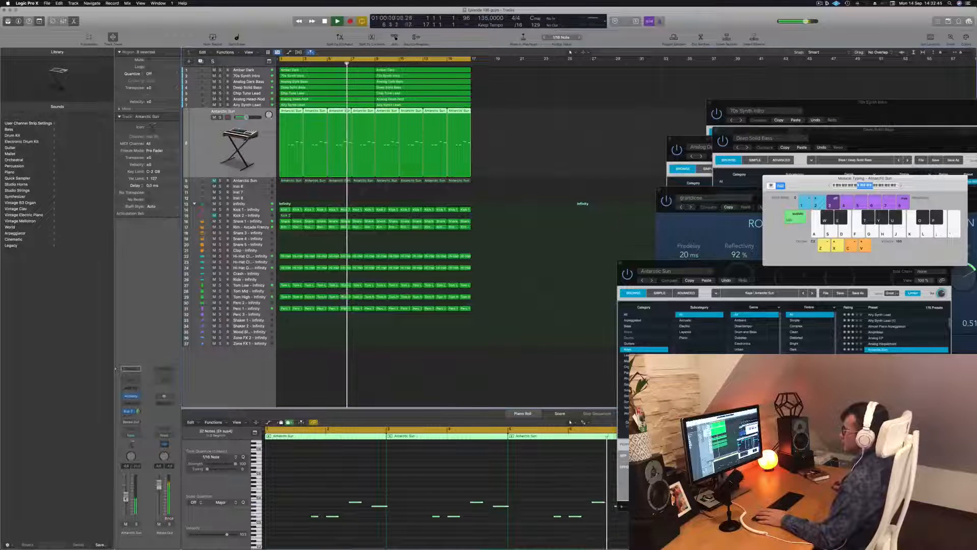
pyautogui.click(503, 248)
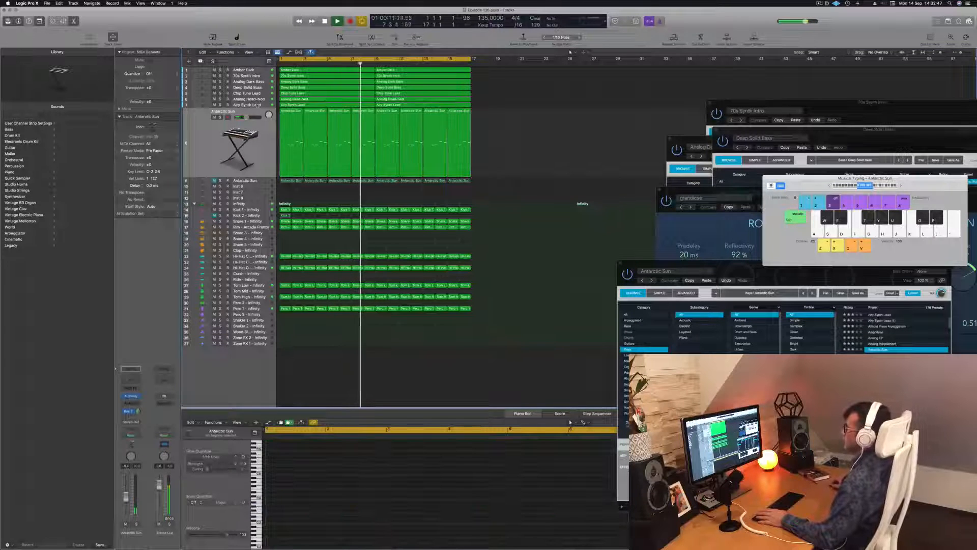
# Step: Select the Analog Head-Nod track, show its Alchemy instrument and slightly adjust the HP Cutoff control while the loop plays
pyautogui.press('Up')
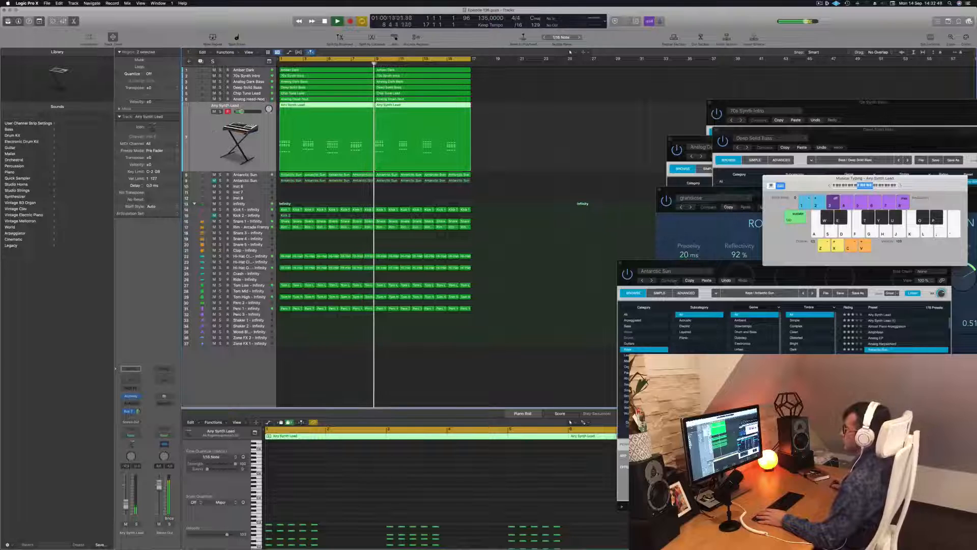
pyautogui.press('Up')
pyautogui.click(220, 105)
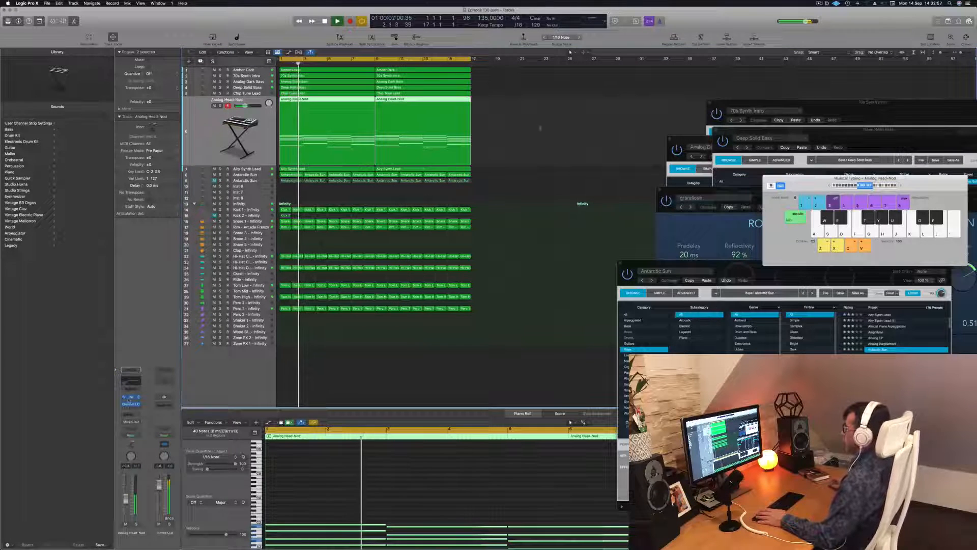
pyautogui.click(131, 397)
pyautogui.moveTo(632, 262)
pyautogui.mouseDown()
pyautogui.moveTo(633, 211)
pyautogui.moveTo(631, 264)
pyautogui.mouseUp()
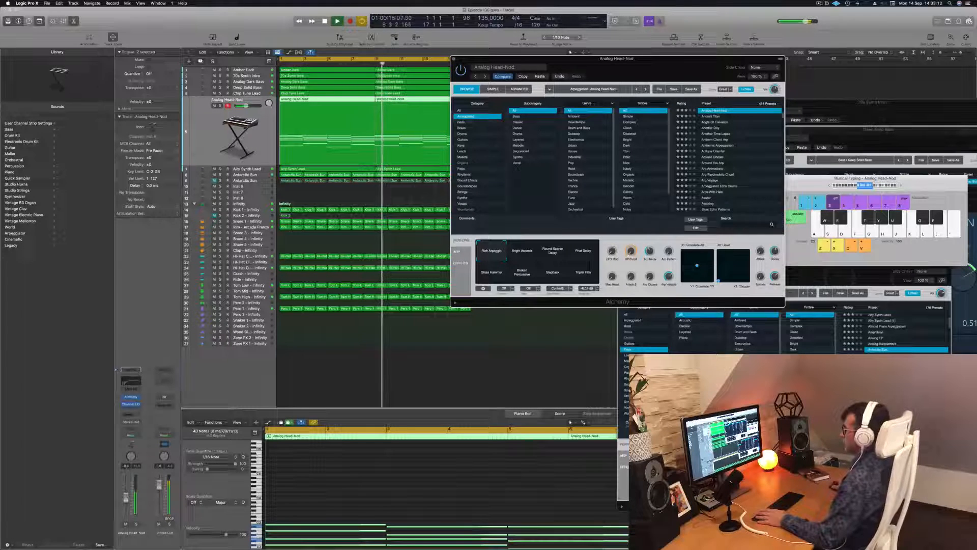
# Step: Close the Analog Head-Nod's Alchemy window and deselect the track's regions
pyautogui.click(454, 60)
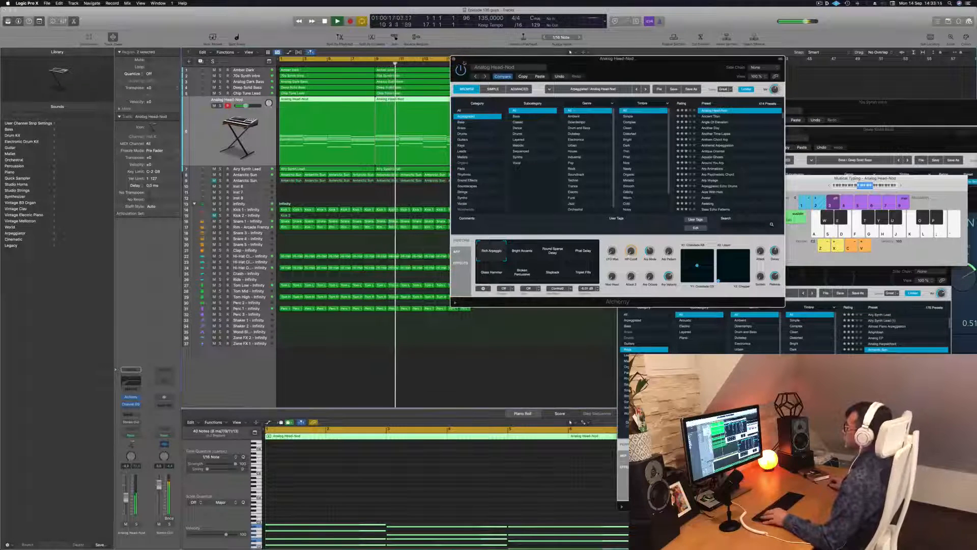
pyautogui.scroll(-3, 505, 160)
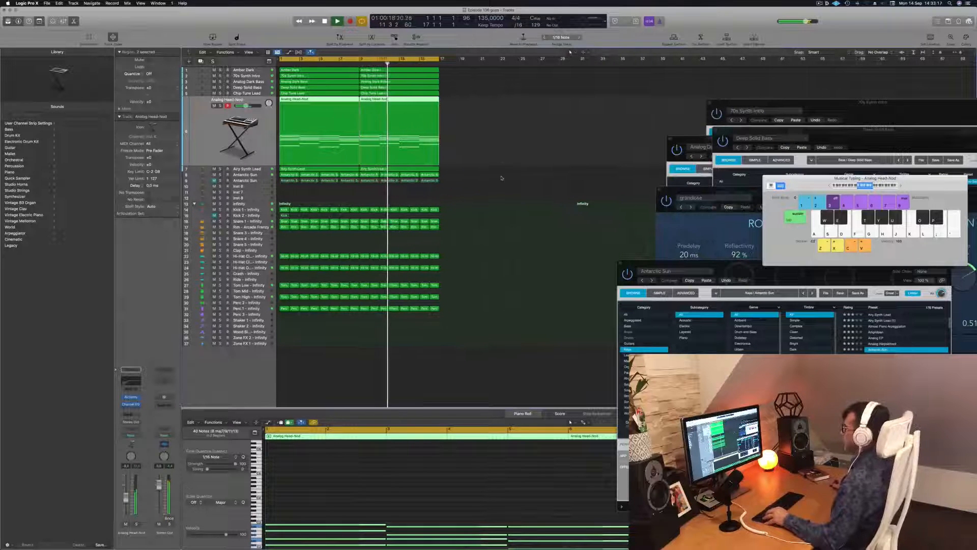
pyautogui.click(501, 177)
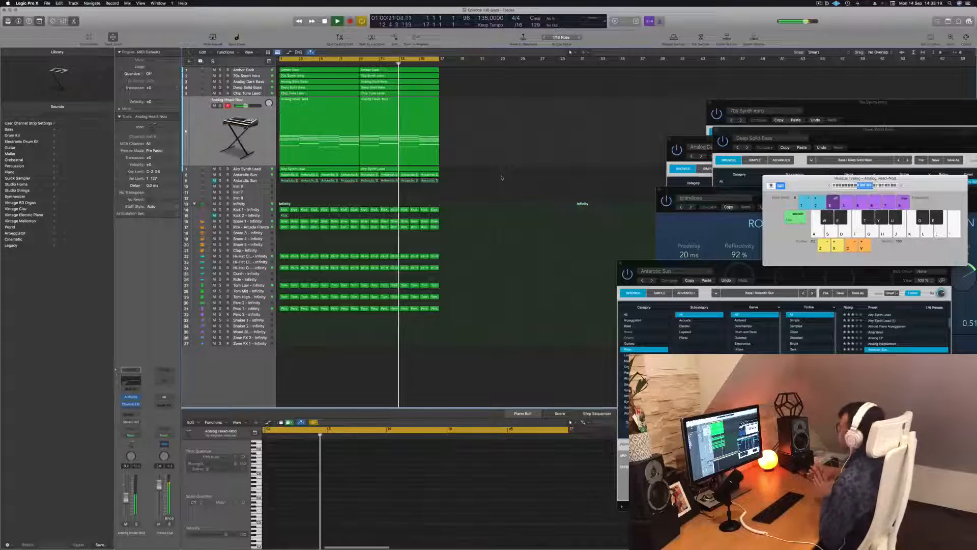